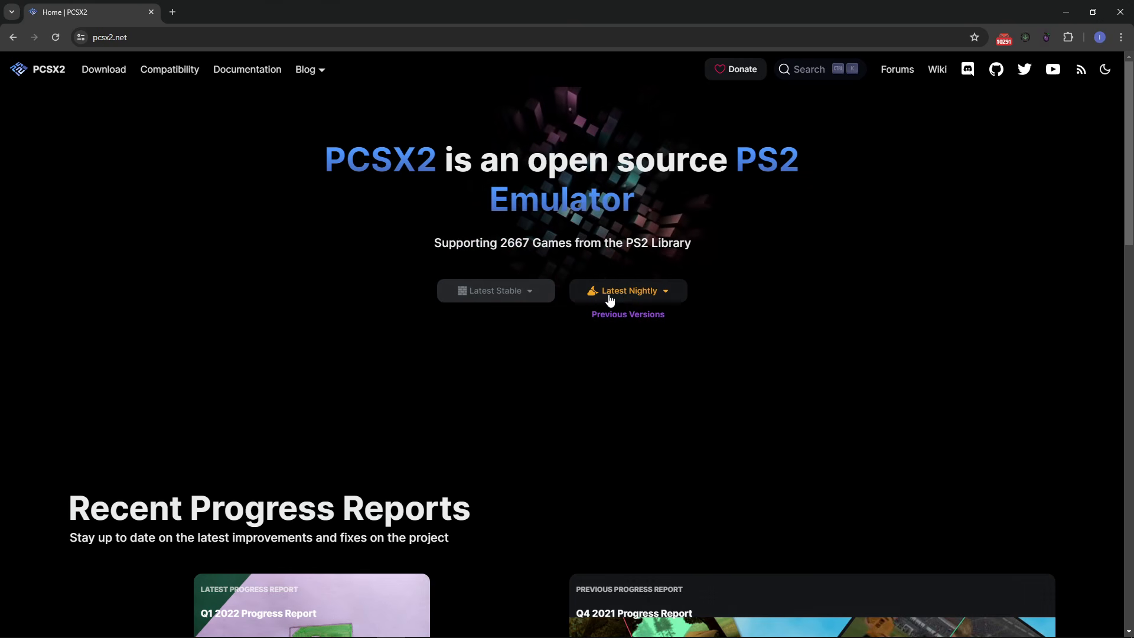
Show the latest PCSX2 nightly download options on pcsx2.net
{"action": "left_click", "coordinate": [635, 295]}
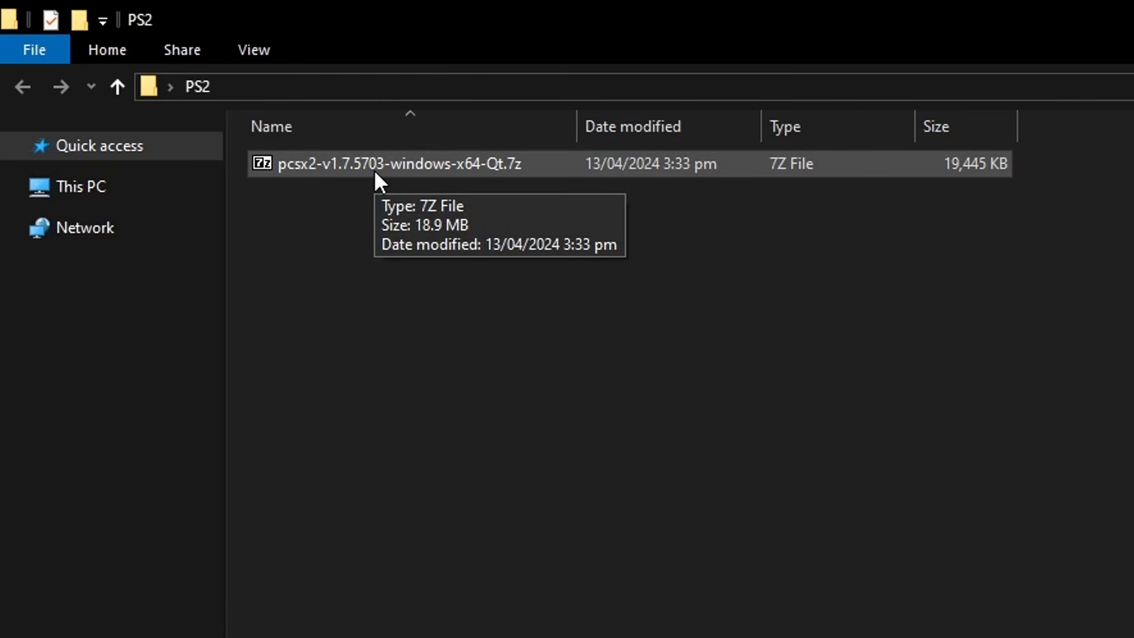
Extract all 23 items from the PCSX2 .7z archive into the PS2 folder, then delete the archive
{"action": "left_click", "coordinate": [393, 168]}
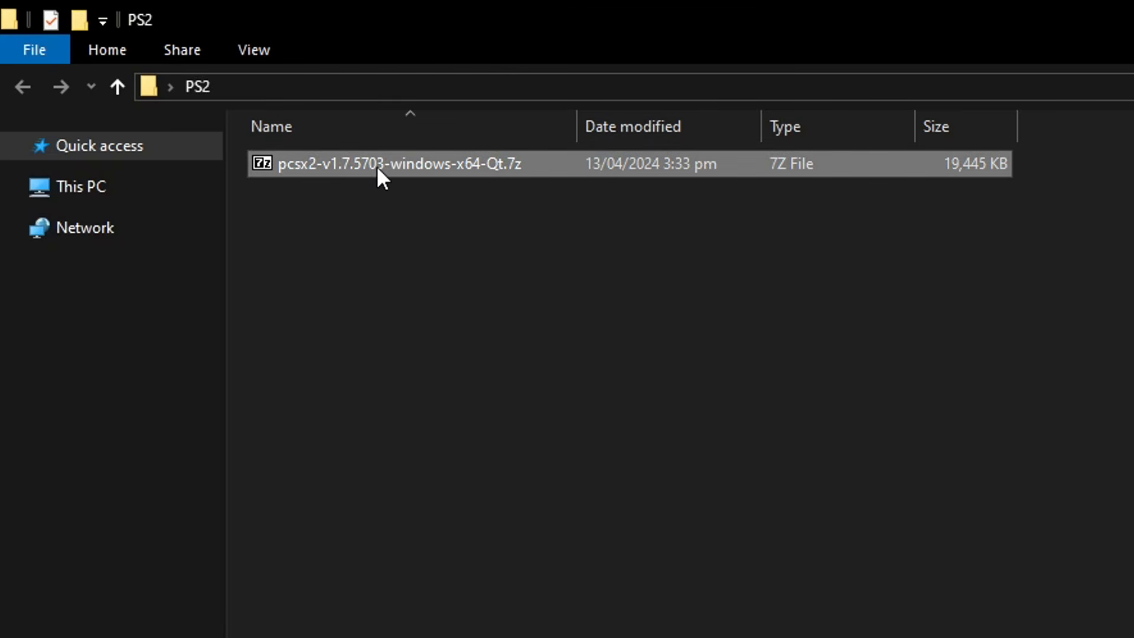
{"action": "left_click", "coordinate": [375, 189]}
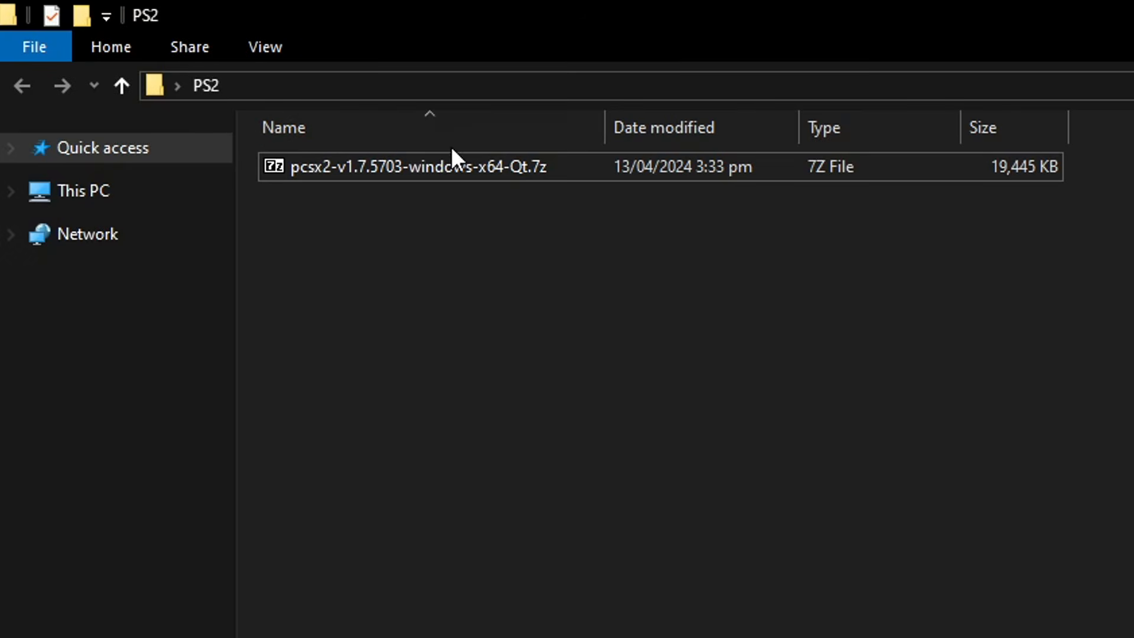
{"action": "left_click", "coordinate": [483, 169]}
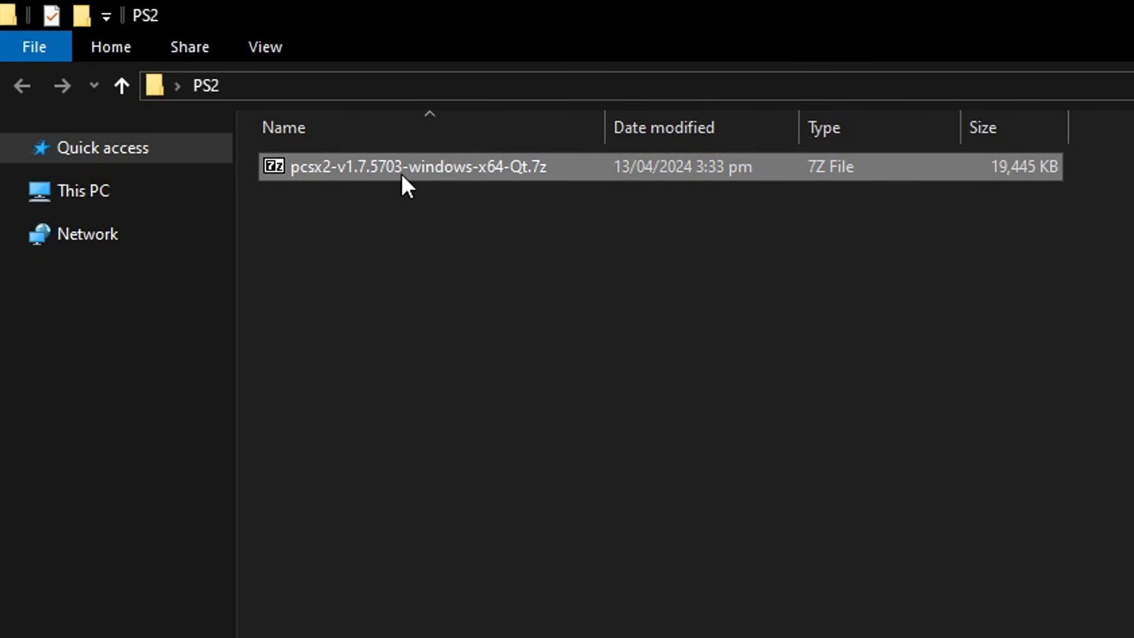
{"action": "double_click", "coordinate": [410, 168]}
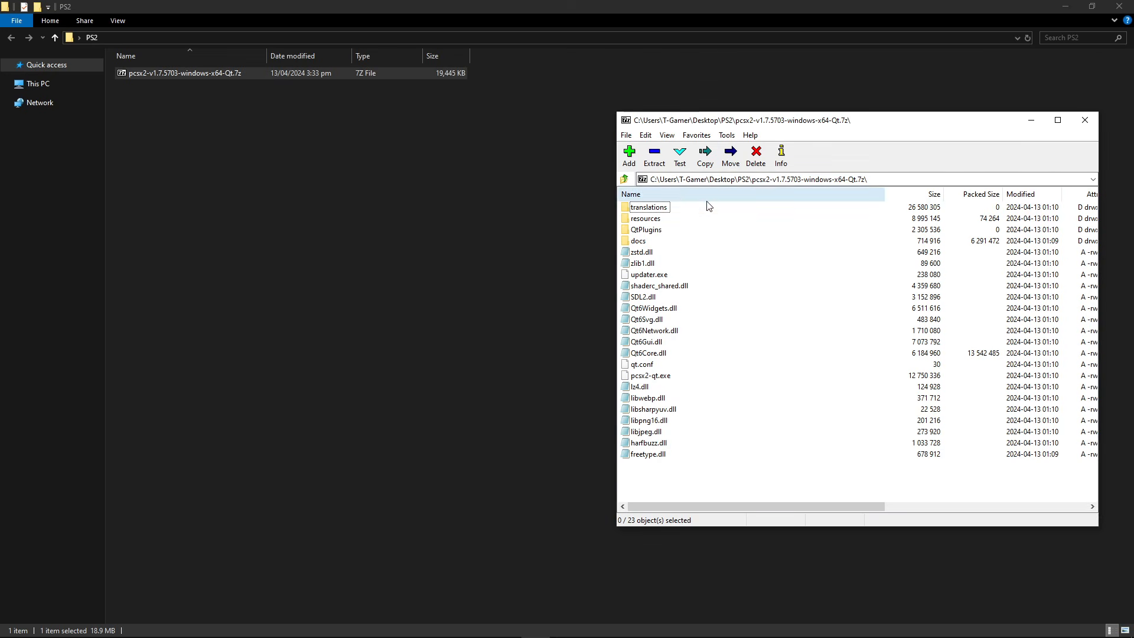
{"action": "left_click_drag", "start_coordinate": [671, 467], "coordinate": [461, 183]}
{"action": "left_click_drag", "start_coordinate": [257, 181], "coordinate": [259, 194]}
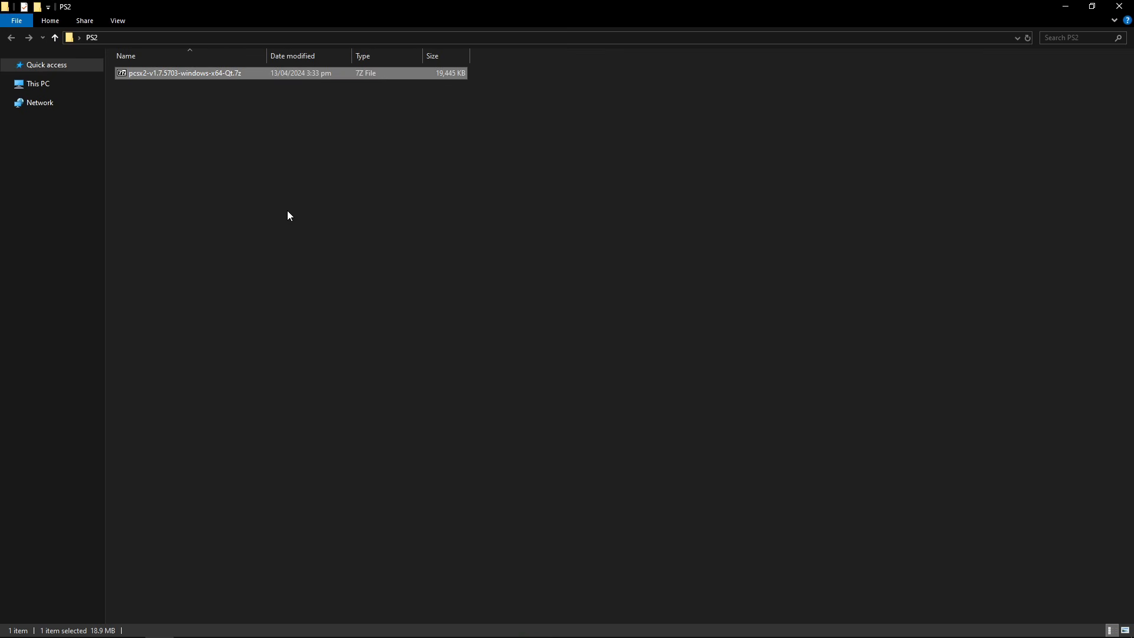
{"action": "right_click", "coordinate": [194, 222]}
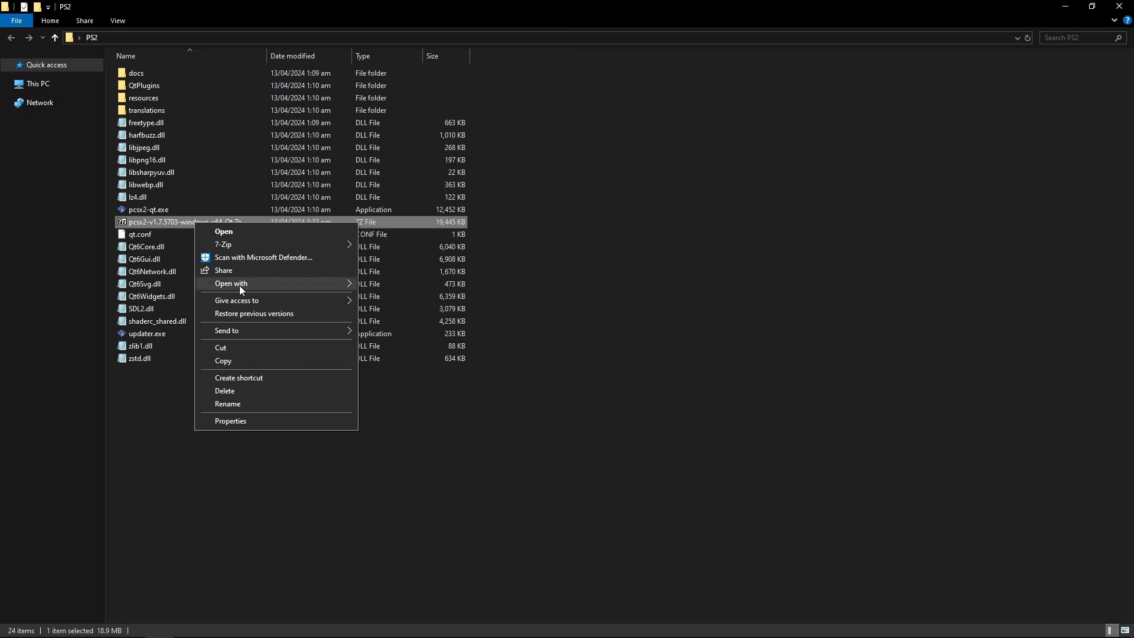
{"action": "left_click", "coordinate": [251, 391]}
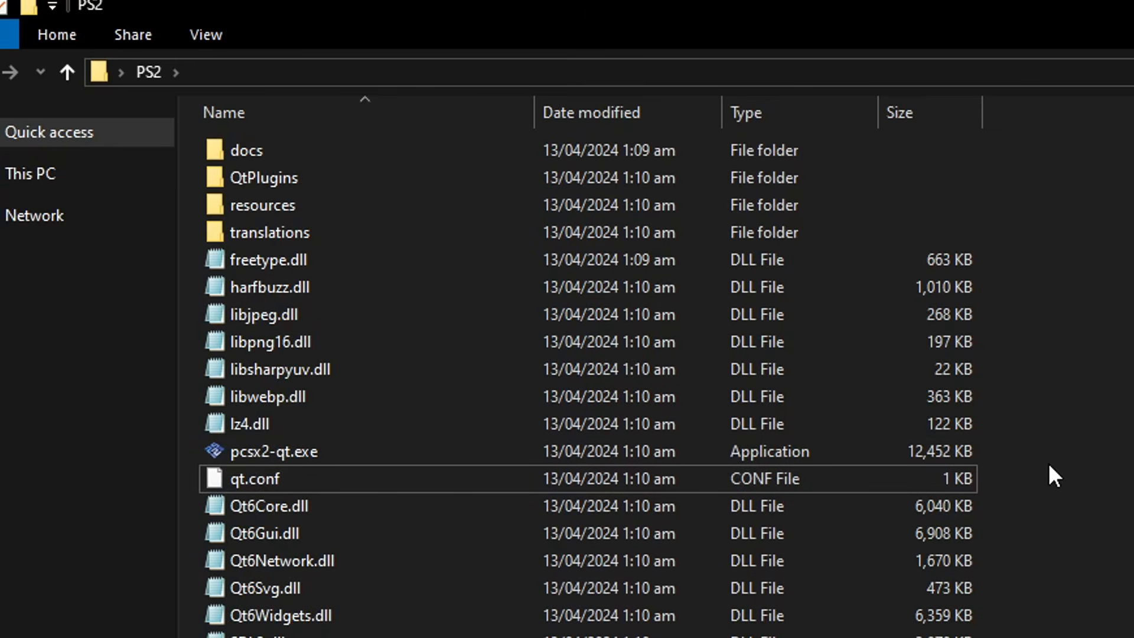
{"action": "left_click", "coordinate": [208, 33]}
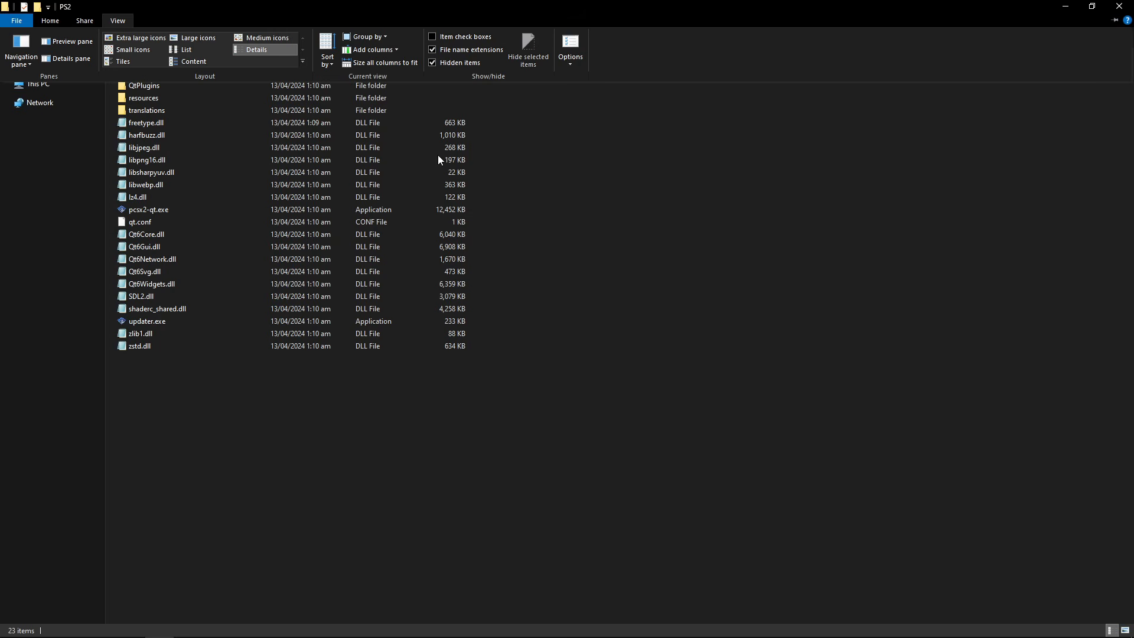
{"action": "left_click", "coordinate": [520, 147]}
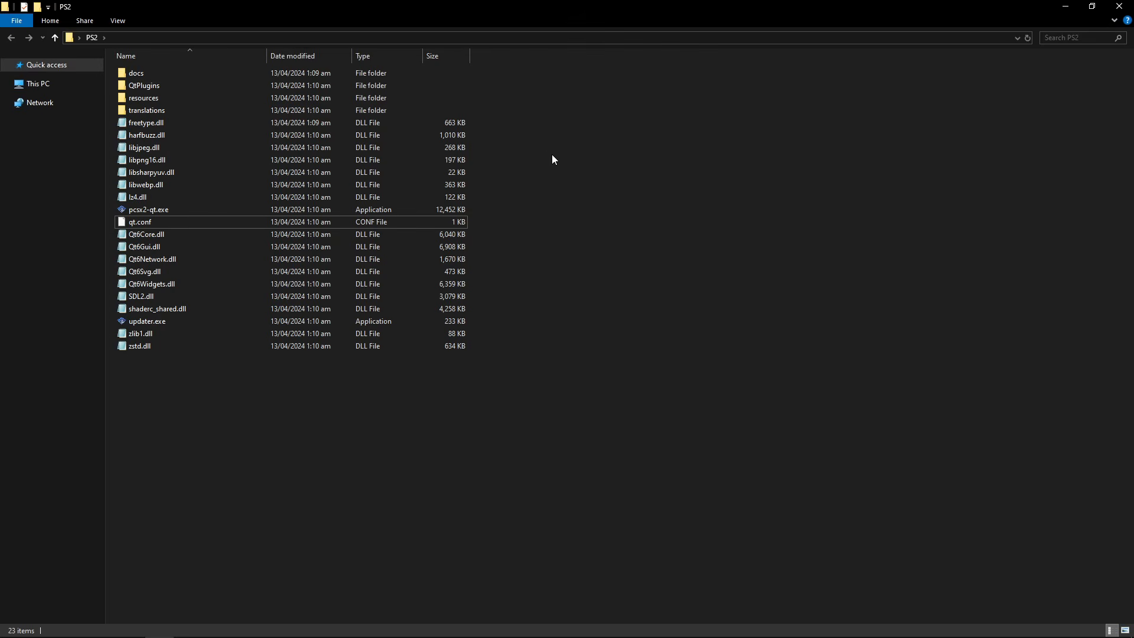
{"action": "left_click", "coordinate": [163, 211]}
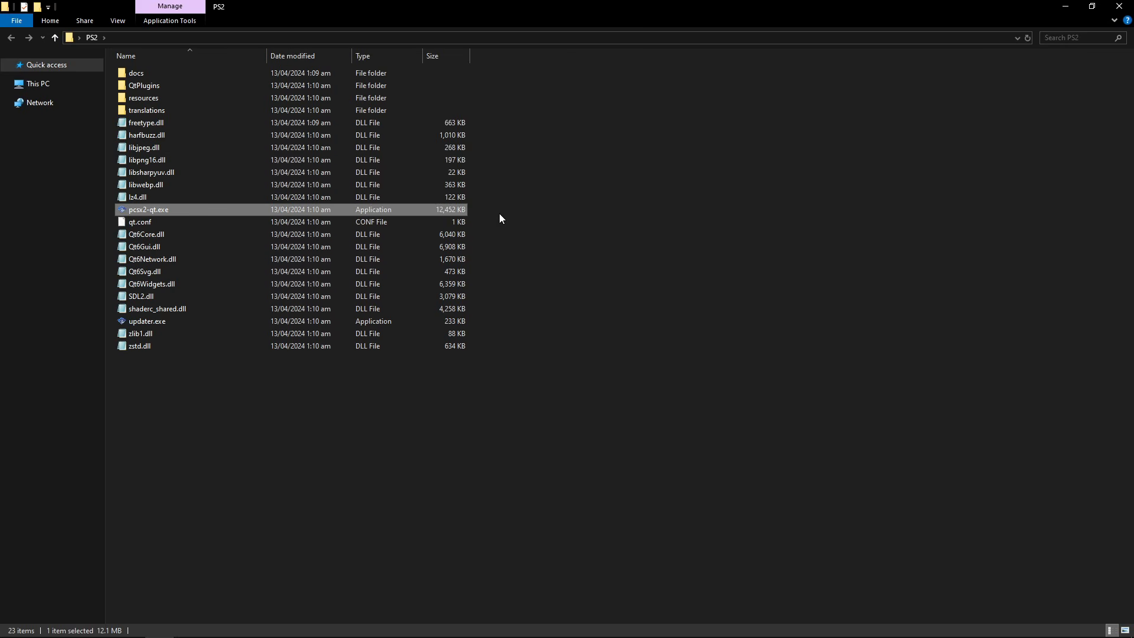
{"action": "left_click", "coordinate": [520, 214]}
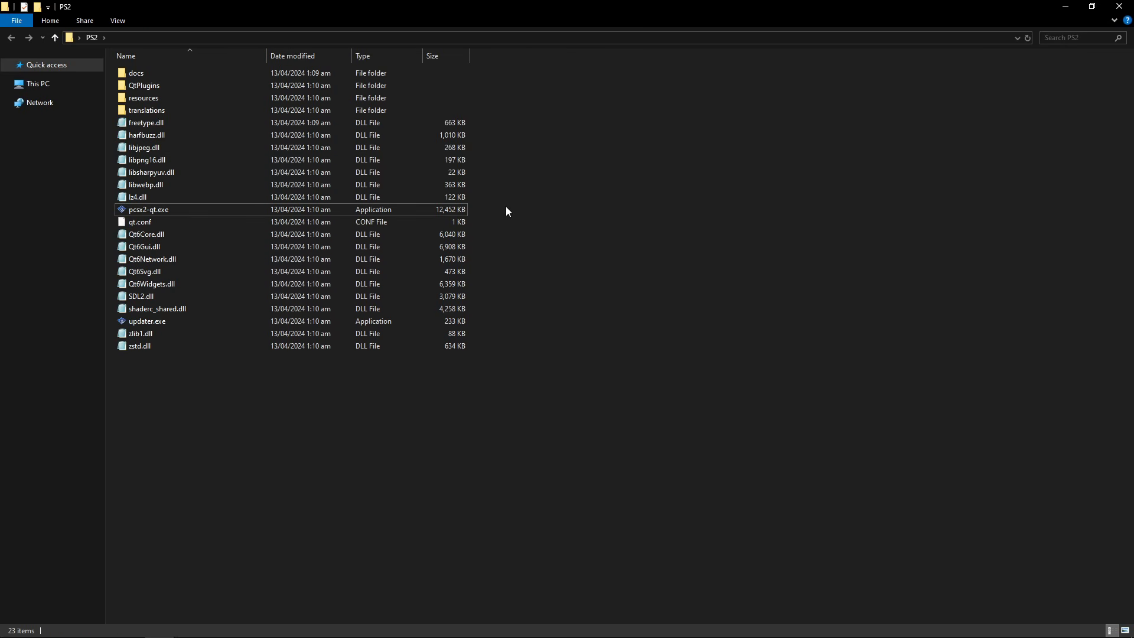
Create a new text file in the PS2 folder named portable.ini, accepting the extension change
{"action": "right_click", "coordinate": [506, 211]}
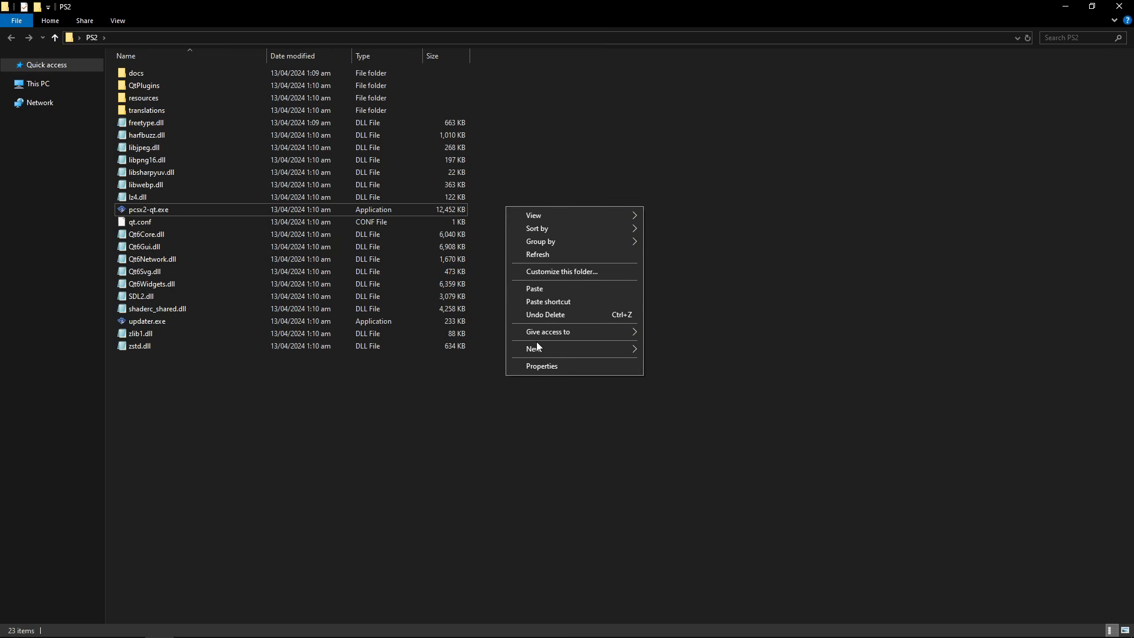
{"action": "mouse_move", "coordinate": [536, 347]}
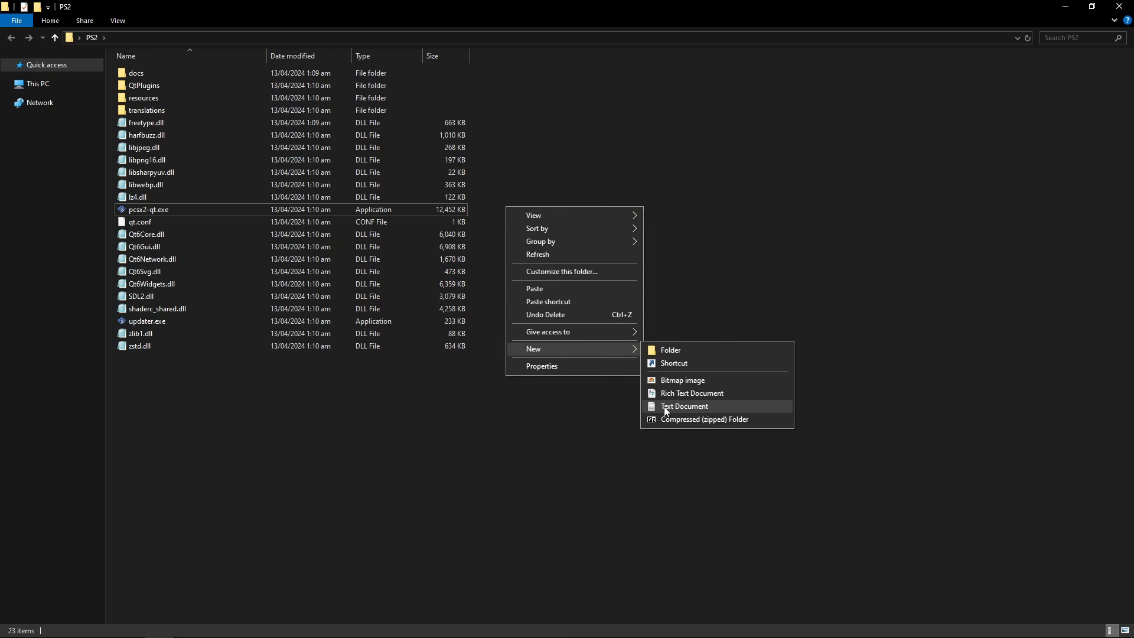
{"action": "left_click", "coordinate": [689, 407]}
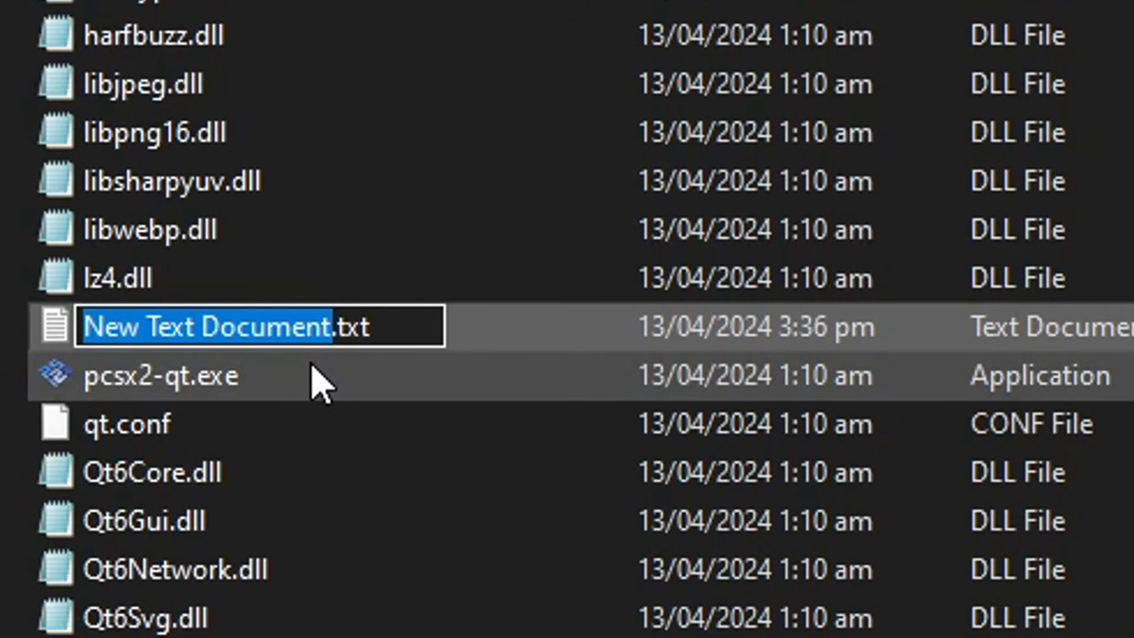
{"action": "type", "text": "portable"}
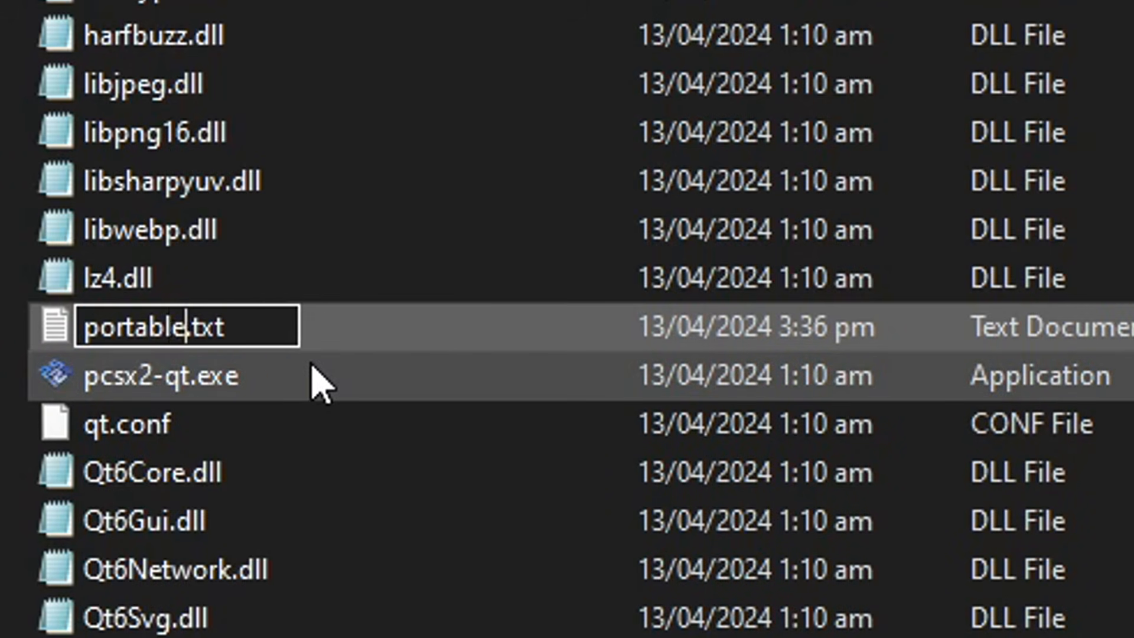
{"action": "key", "text": "Right"}
{"action": "key", "text": "Right"}
{"action": "key", "text": "Right"}
{"action": "key", "text": "Right"}
{"action": "key", "text": "BackSpace"}
{"action": "key", "text": "BackSpace"}
{"action": "key", "text": "BackSpace"}
{"action": "type", "text": "ini"}
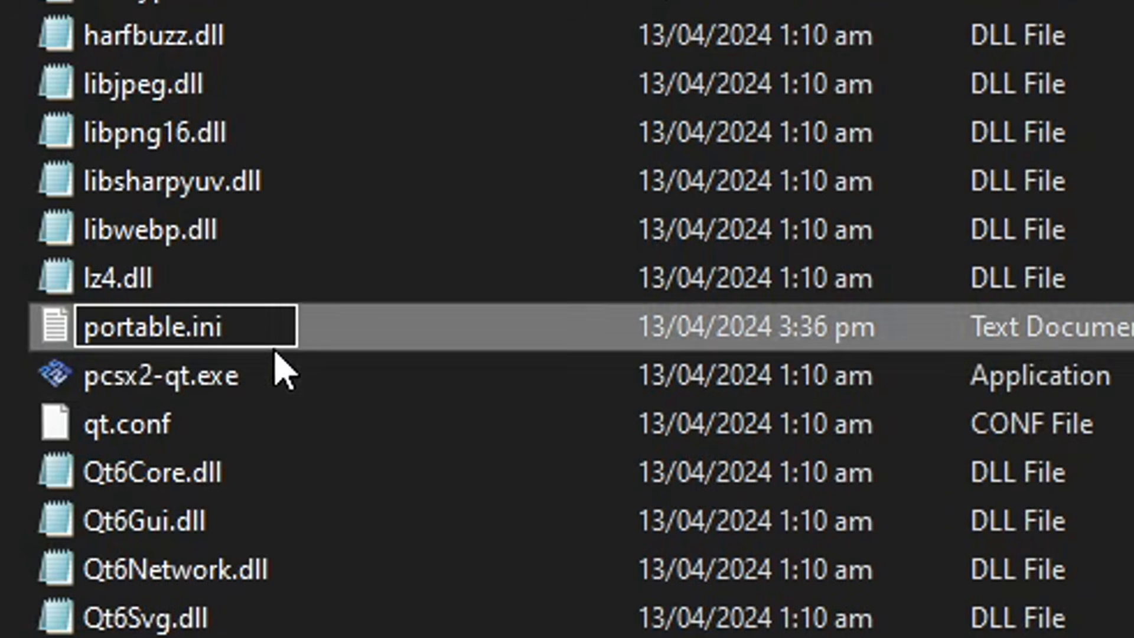
{"action": "double_click", "coordinate": [209, 328]}
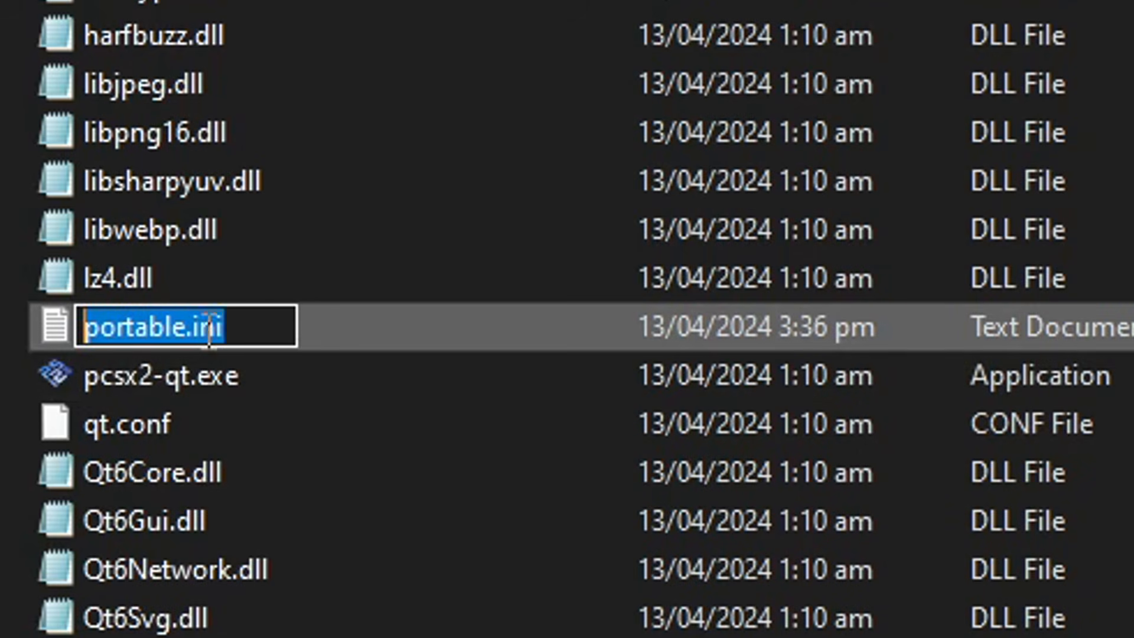
{"action": "left_click", "coordinate": [261, 324]}
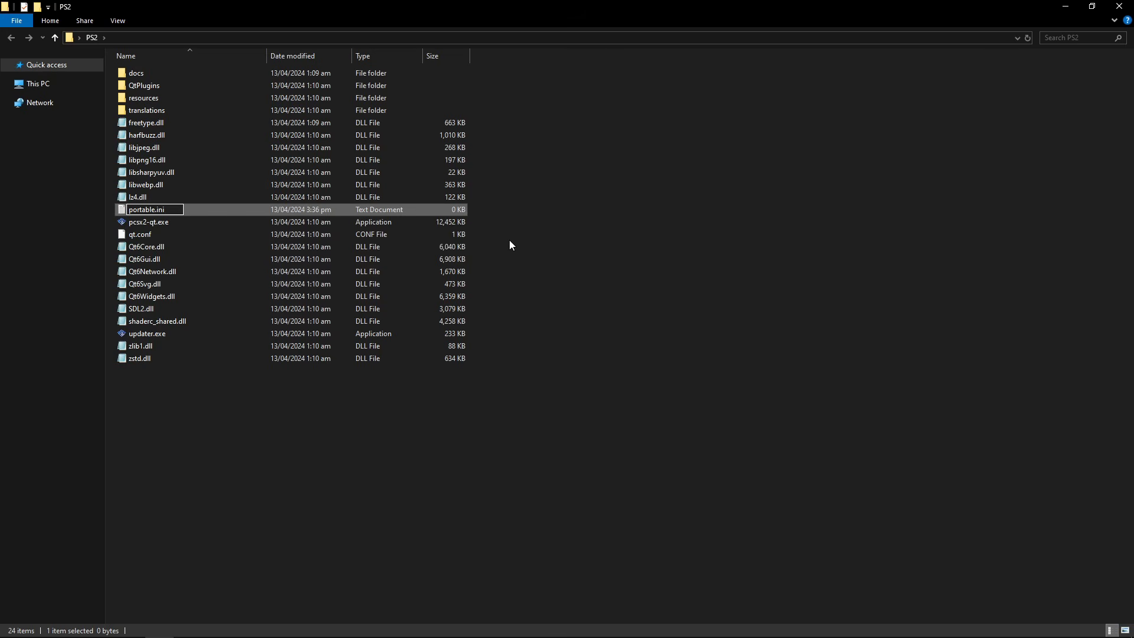
{"action": "key", "text": "Return"}
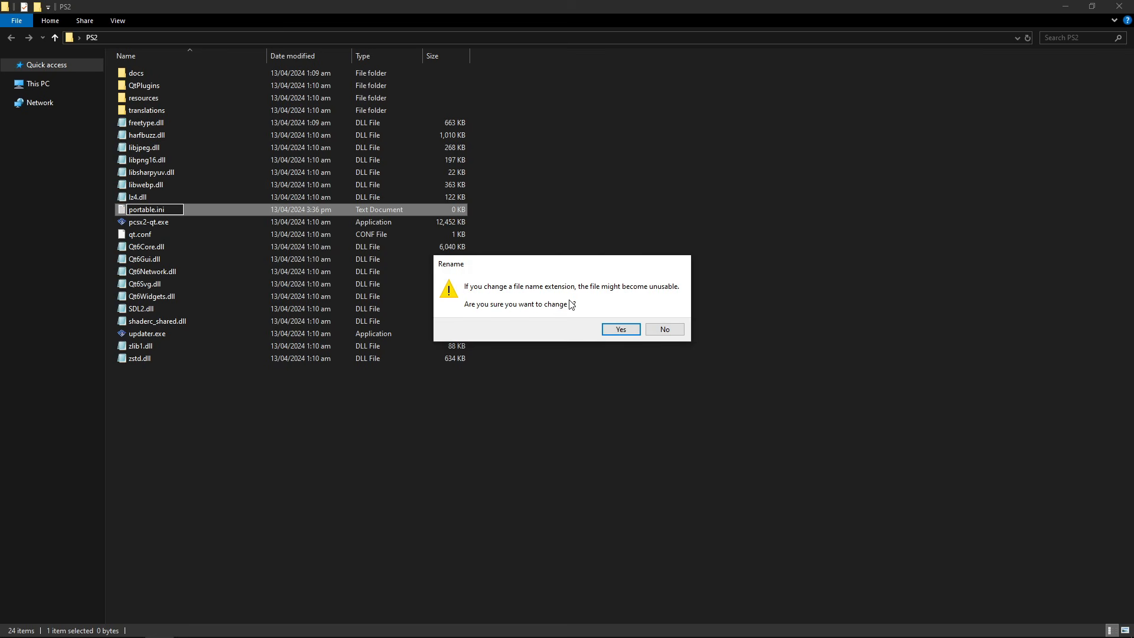
{"action": "left_click", "coordinate": [620, 329]}
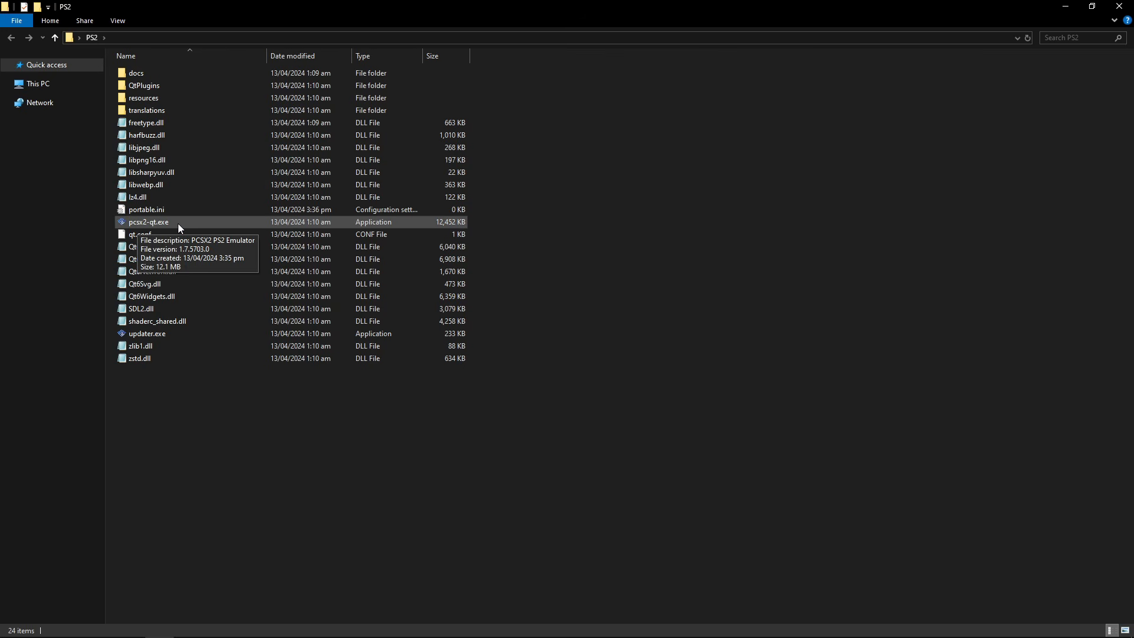
Launch pcsx2-qt.exe and advance the Setup Wizard from the Language page to BIOS Image
{"action": "left_click", "coordinate": [175, 223]}
{"action": "double_click", "coordinate": [179, 224]}
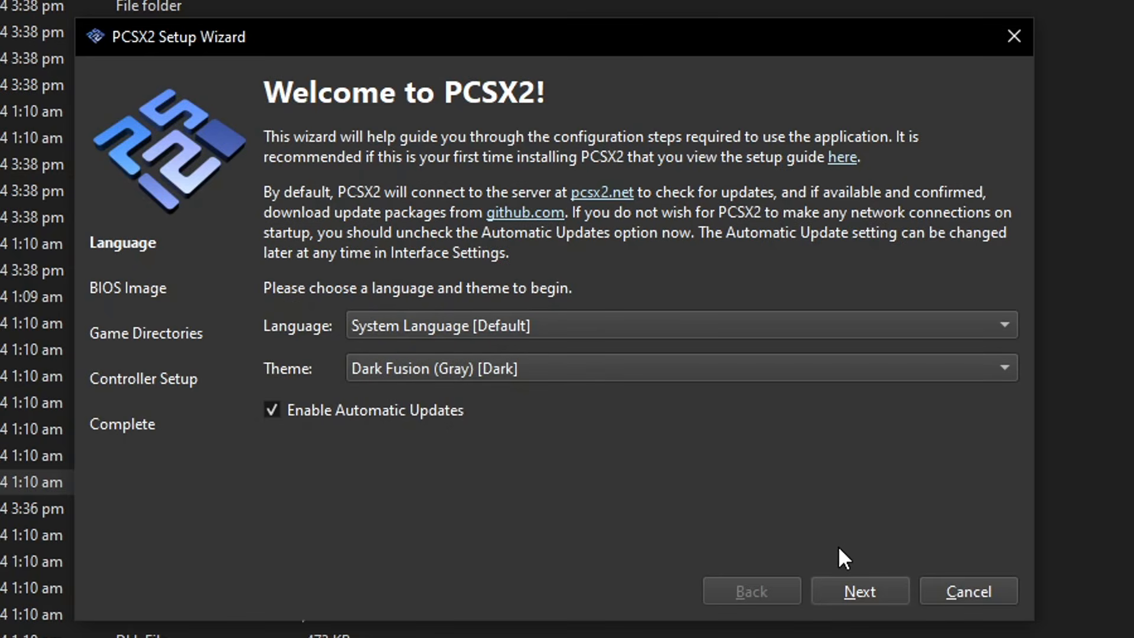
{"action": "left_click", "coordinate": [854, 599]}
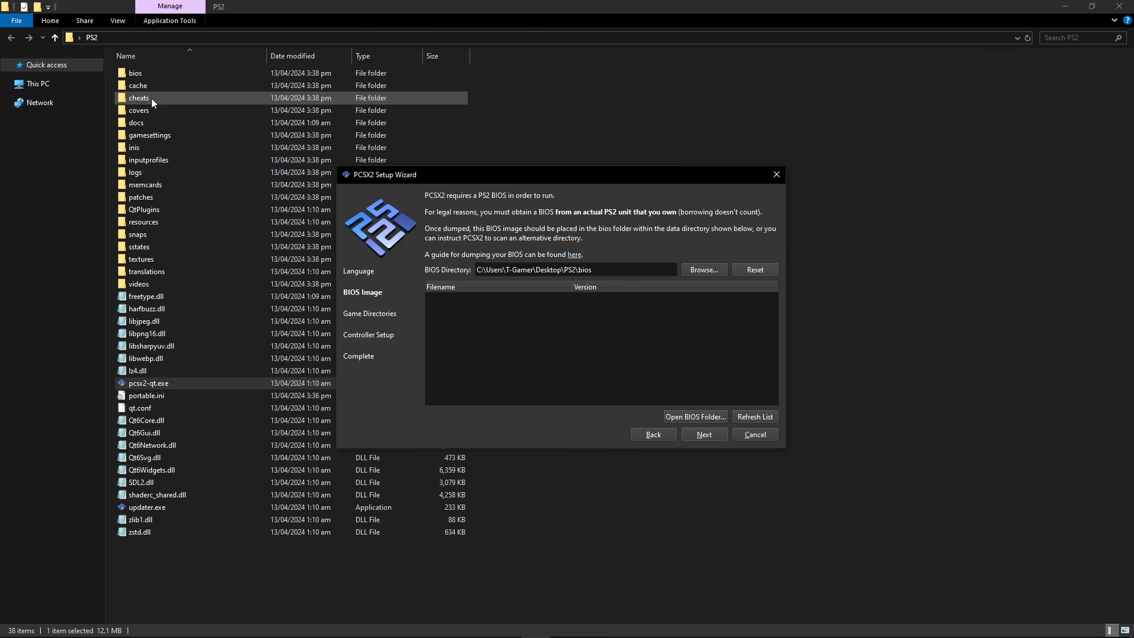
Paste the SCPH-90006 BIOS files into the PS2 folder's bios subfolder
{"action": "left_click", "coordinate": [140, 72]}
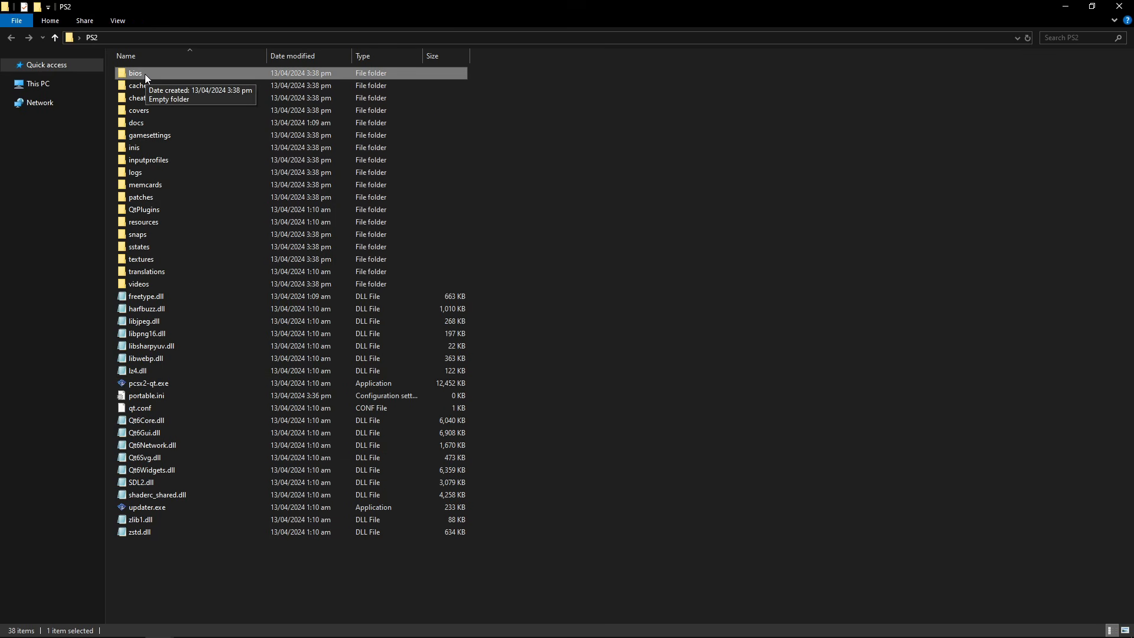
{"action": "double_click", "coordinate": [145, 73]}
{"action": "key", "text": "ctrl+v"}
{"action": "left_click", "coordinate": [236, 140]}
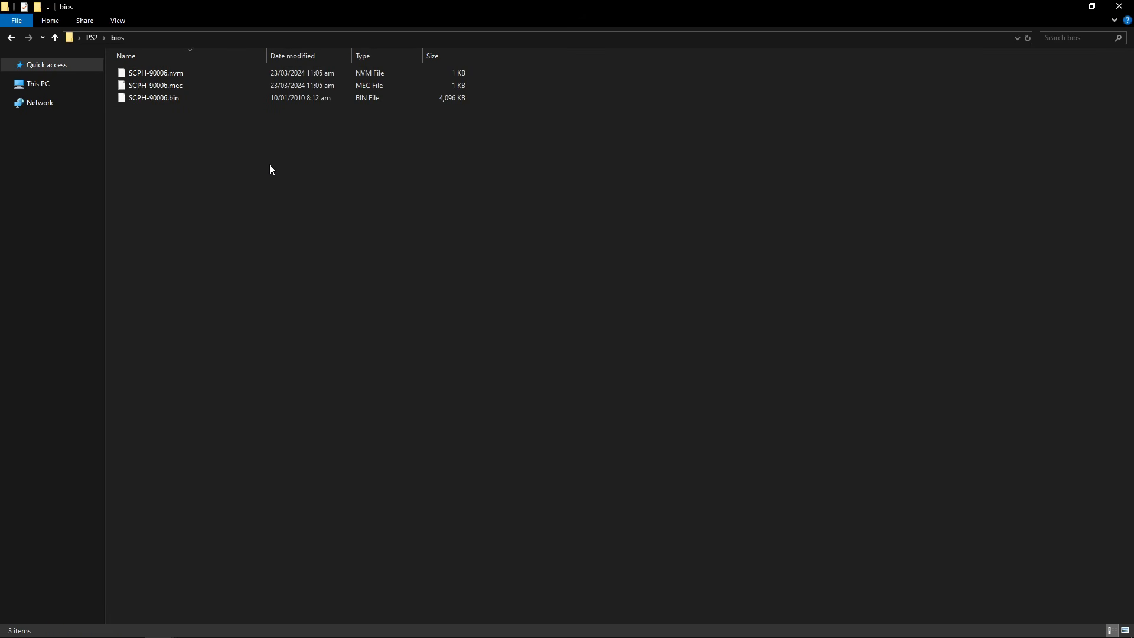
{"action": "left_click", "coordinate": [93, 39]}
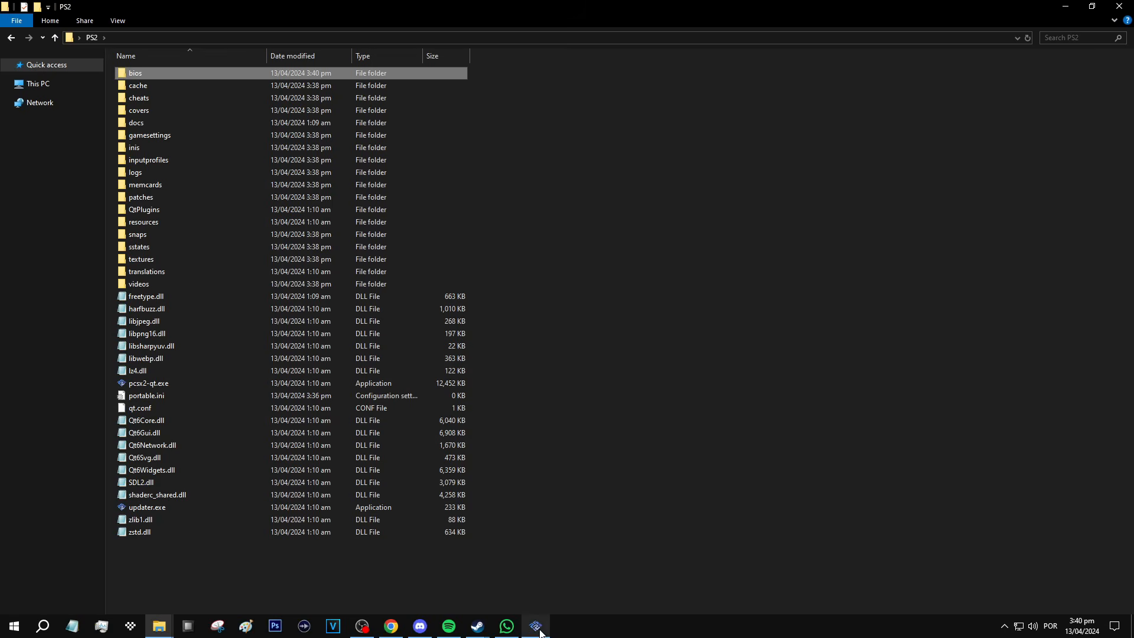
Refresh the wizard's BIOS list, choose SCPH-90006.bin, and advance to Game Directories
{"action": "left_click", "coordinate": [540, 632]}
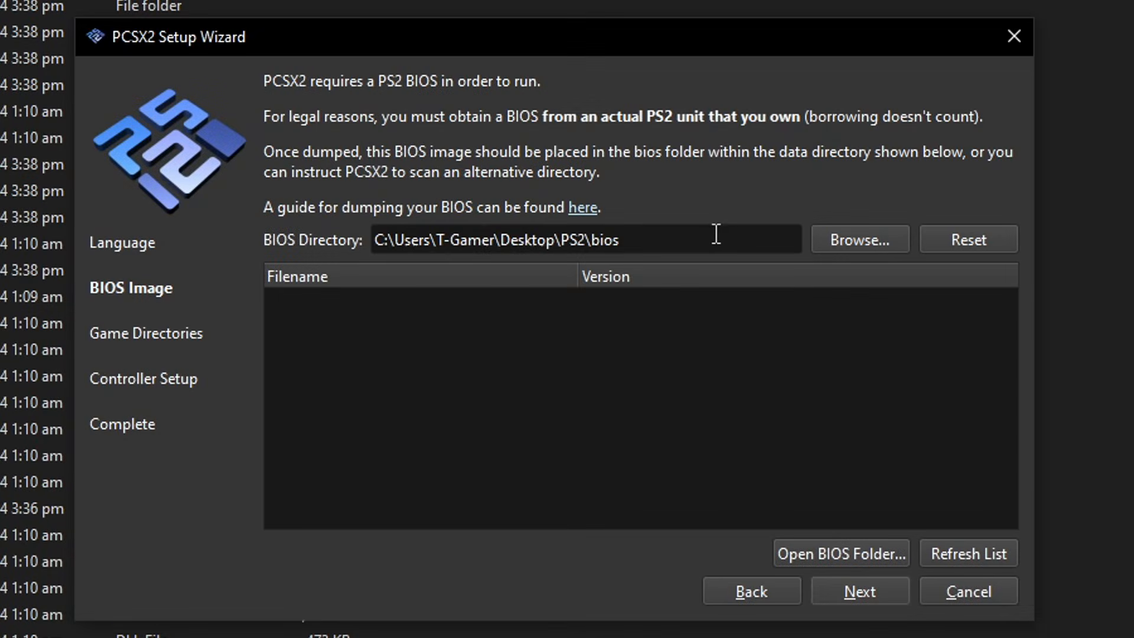
{"action": "left_click", "coordinate": [968, 555]}
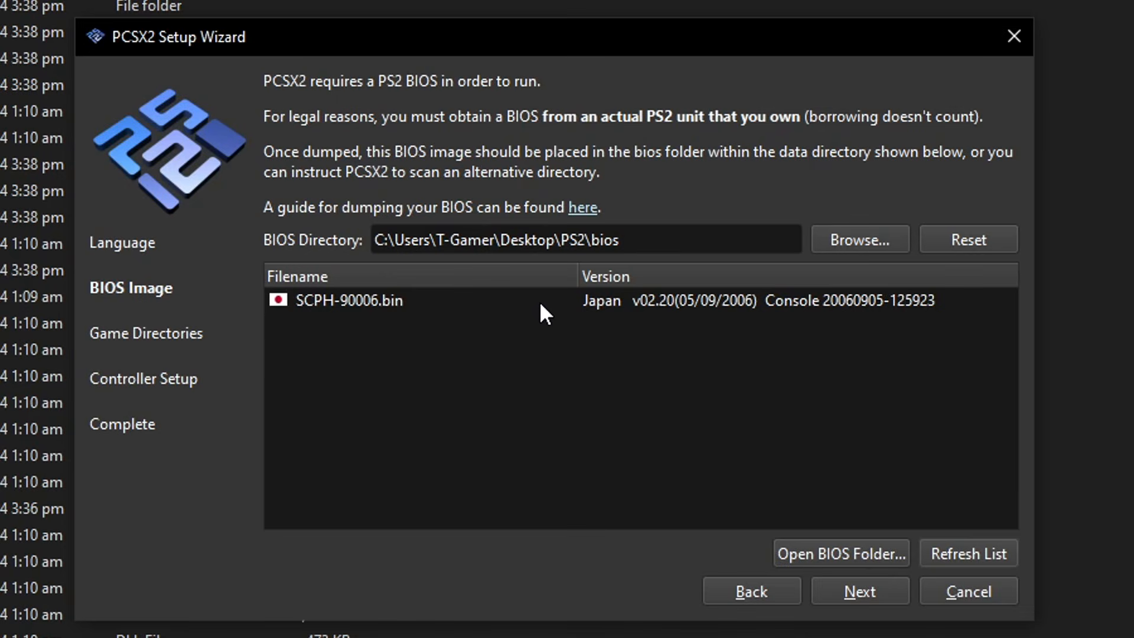
{"action": "left_click", "coordinate": [409, 299]}
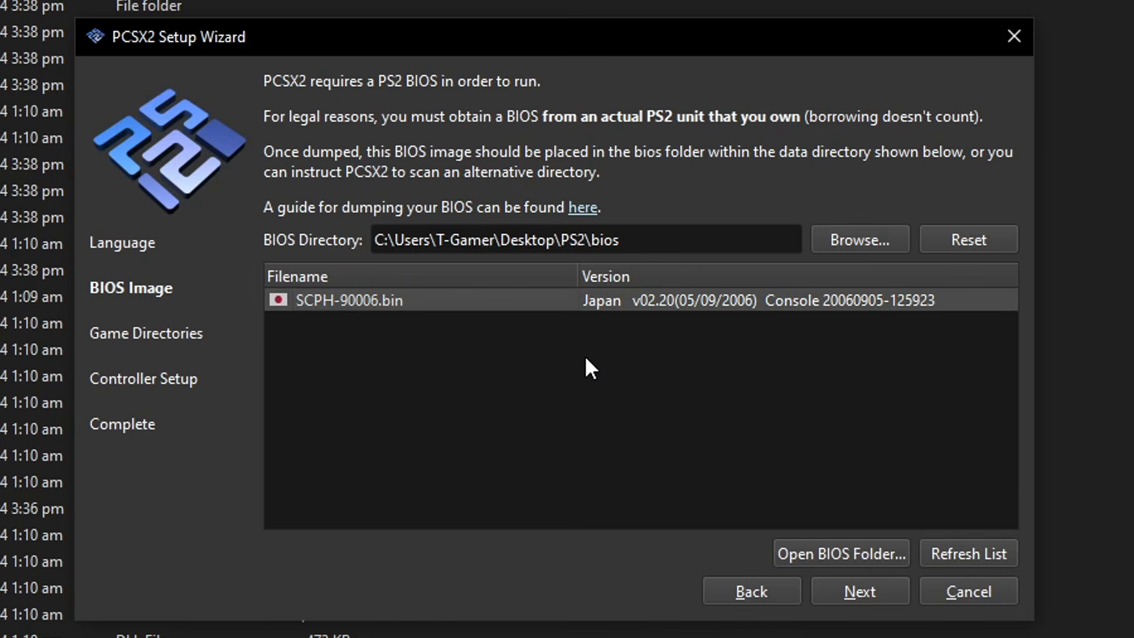
{"action": "left_click", "coordinate": [859, 594]}
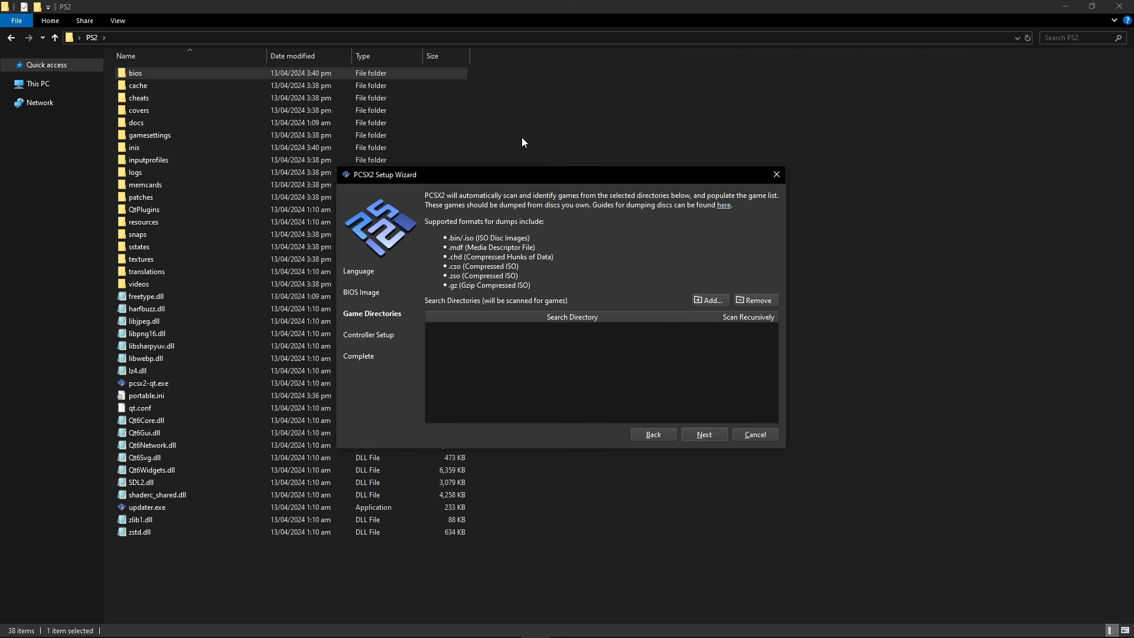
Make an empty 'games' folder in the PS2 folder and switch back to the PCSX2 wizard
{"action": "left_click", "coordinate": [521, 136]}
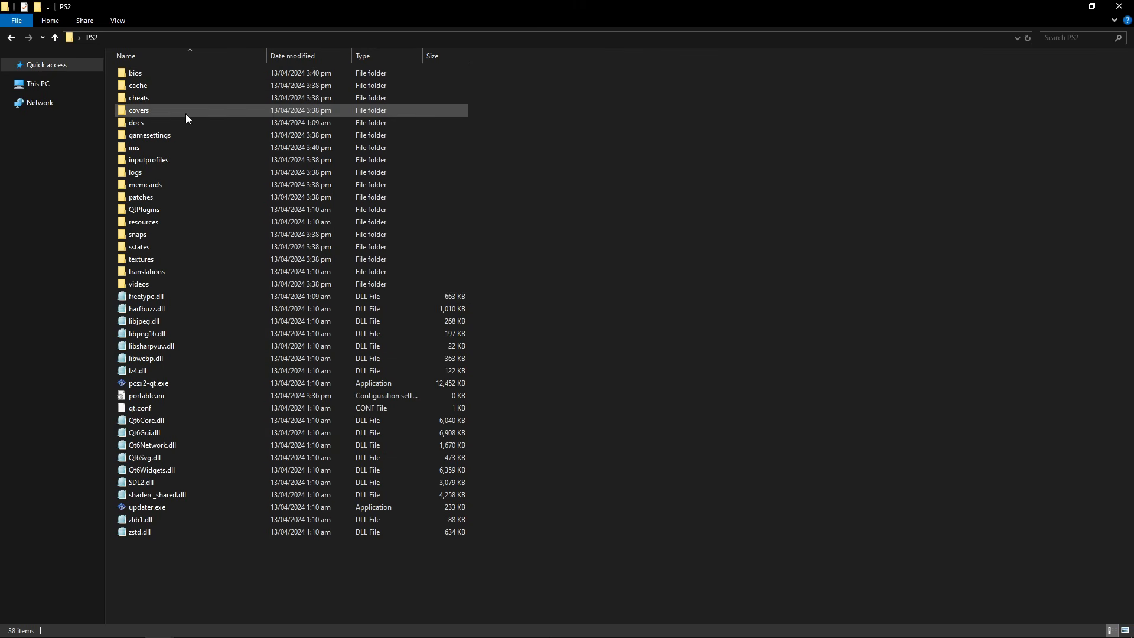
{"action": "right_click", "coordinate": [506, 154]}
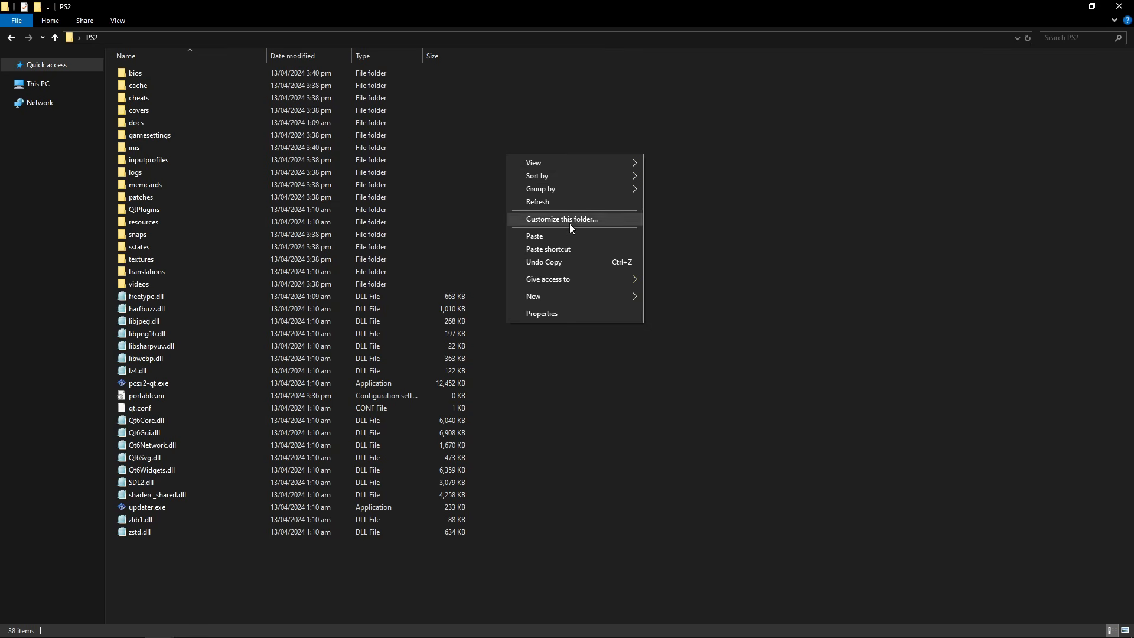
{"action": "mouse_move", "coordinate": [558, 295]}
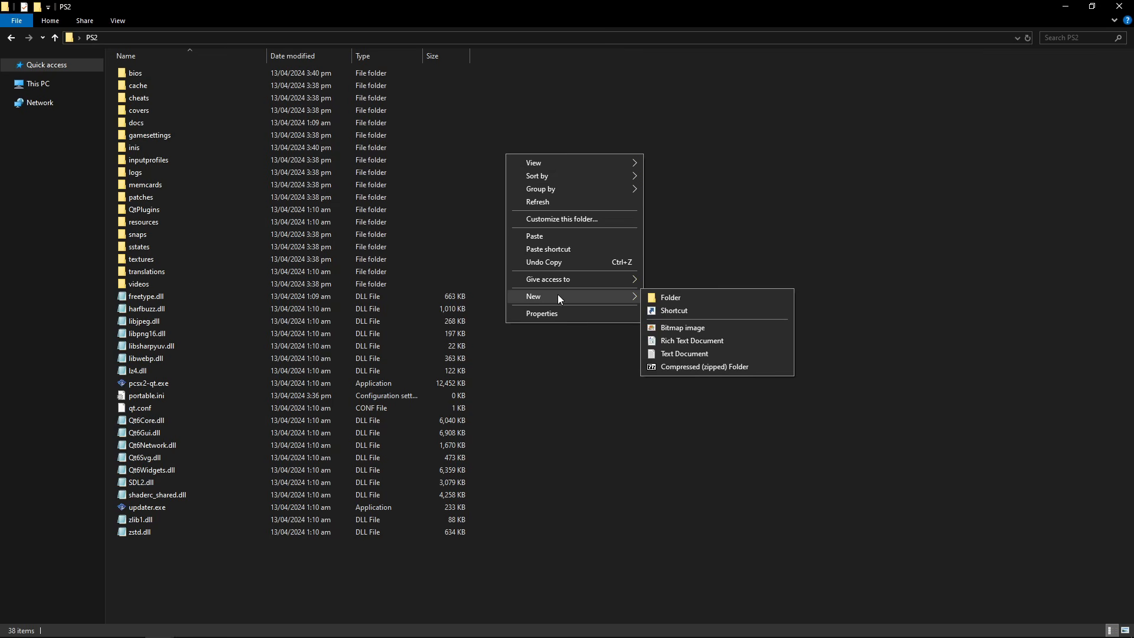
{"action": "left_click", "coordinate": [676, 300]}
{"action": "type", "text": "games"}
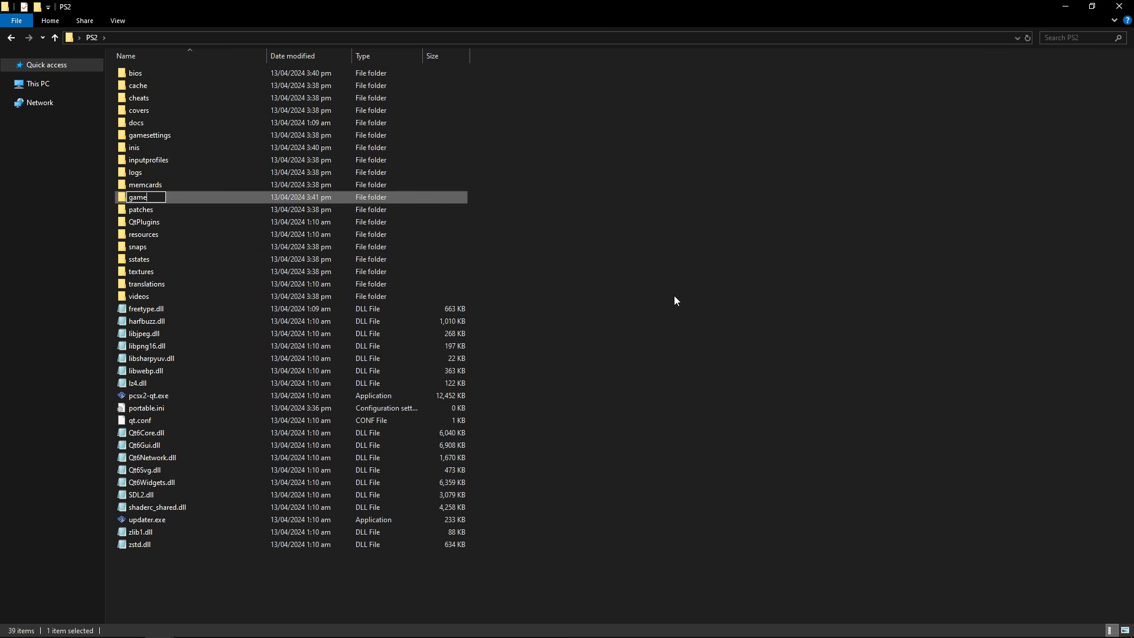
{"action": "key", "text": "Return"}
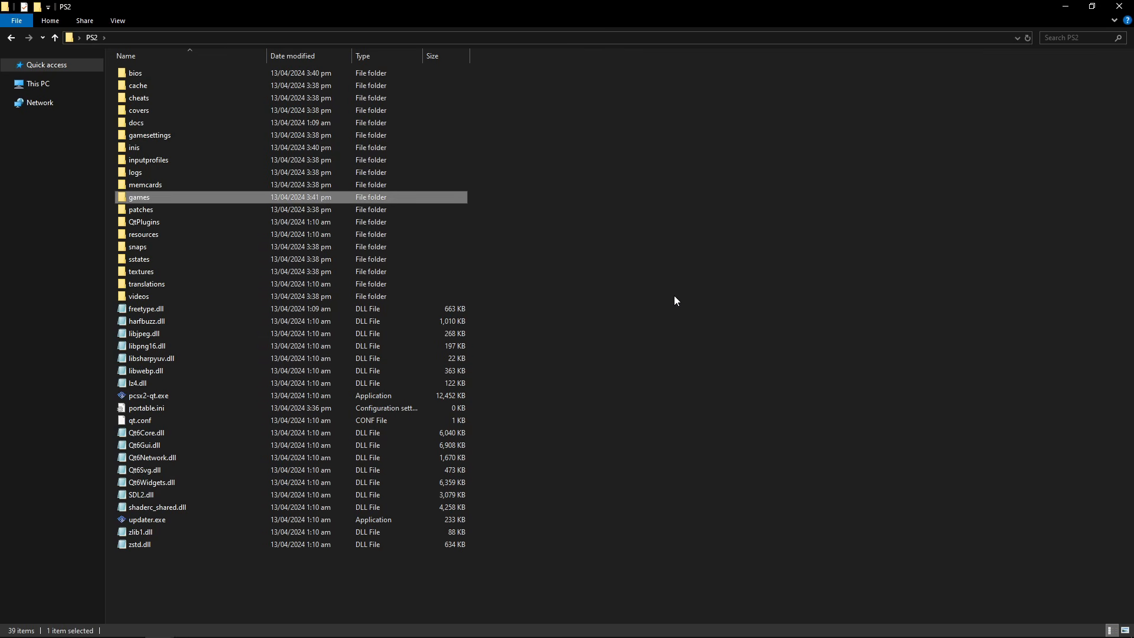
{"action": "left_click", "coordinate": [593, 237]}
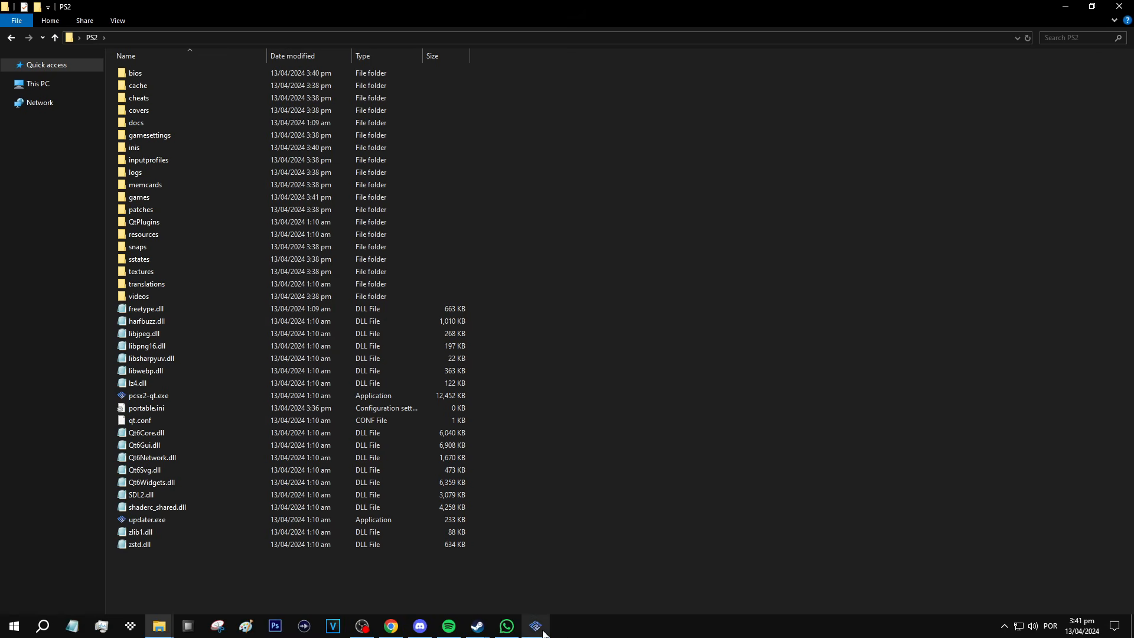
{"action": "left_click", "coordinate": [538, 627]}
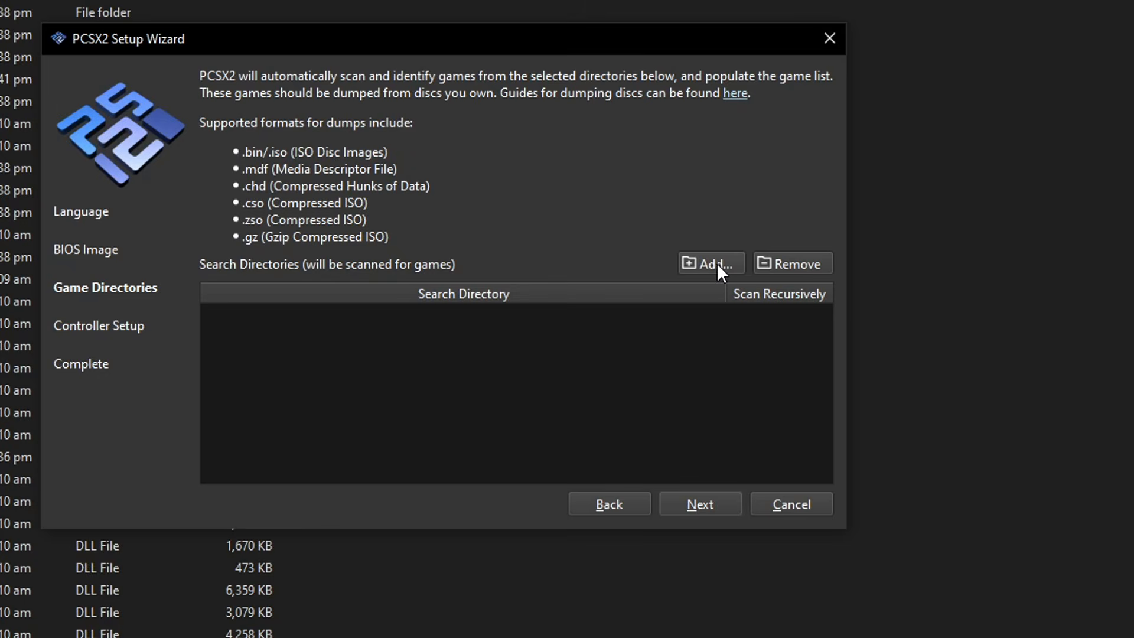
Add the games folder as a recursively scanned search directory and continue to Controller Setup
{"action": "left_click", "coordinate": [714, 298]}
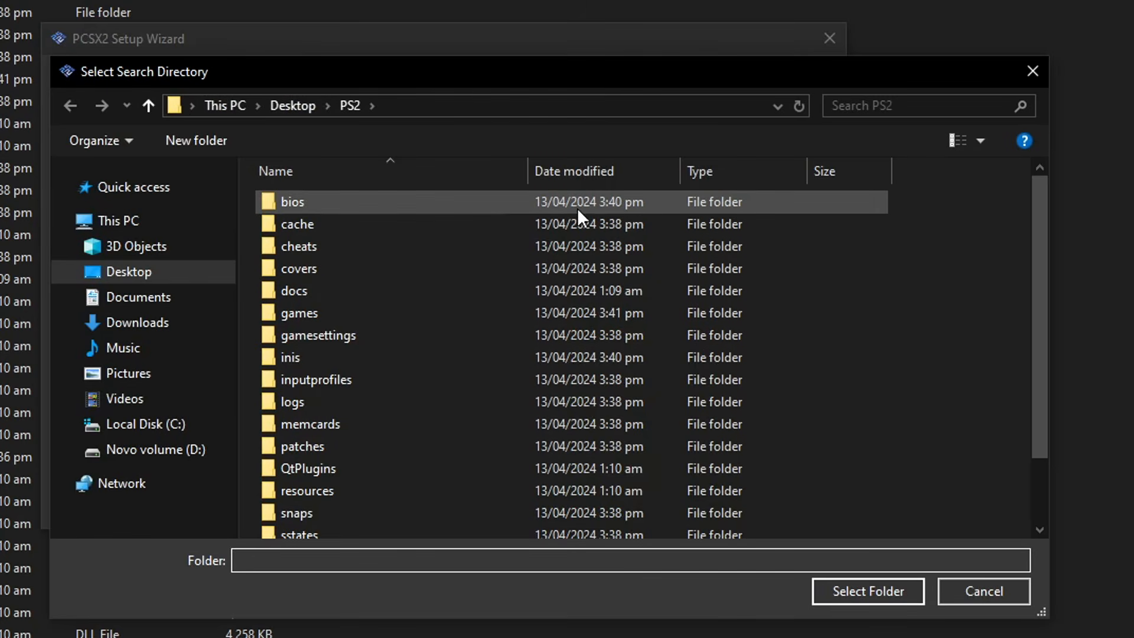
{"action": "left_click_drag", "start_coordinate": [1040, 212], "coordinate": [1040, 243]}
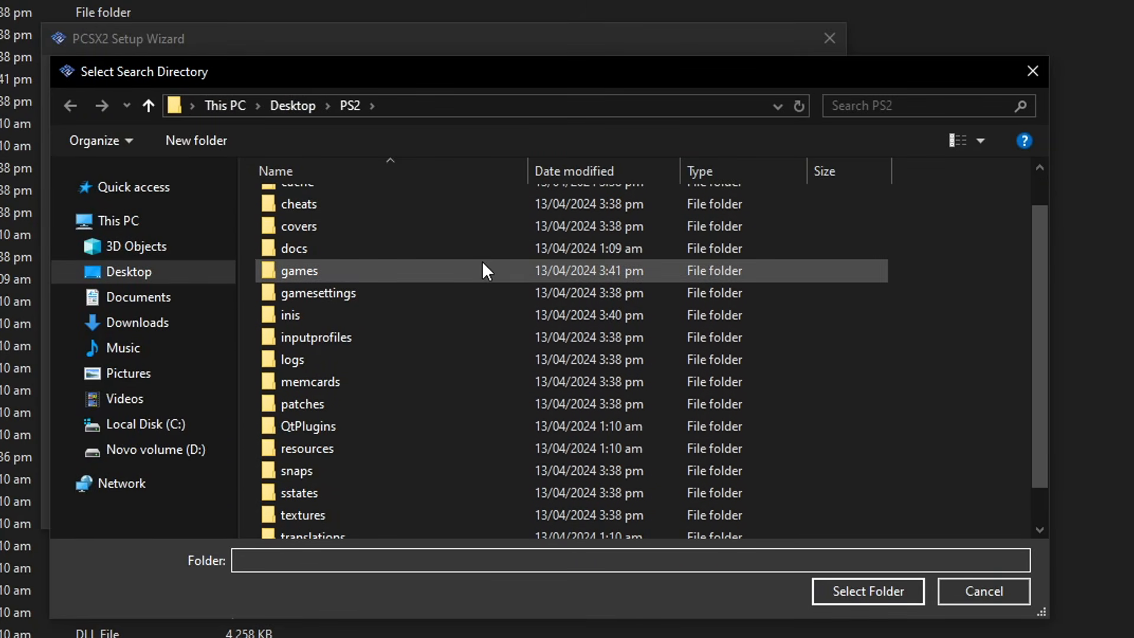
{"action": "left_click", "coordinate": [297, 271]}
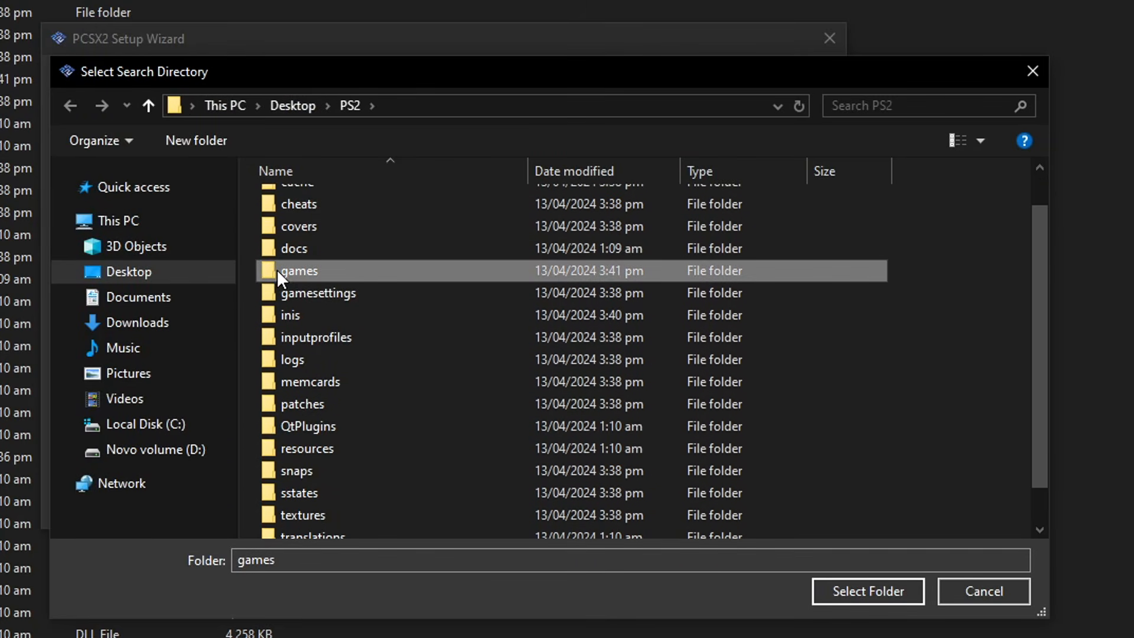
{"action": "left_click", "coordinate": [862, 589]}
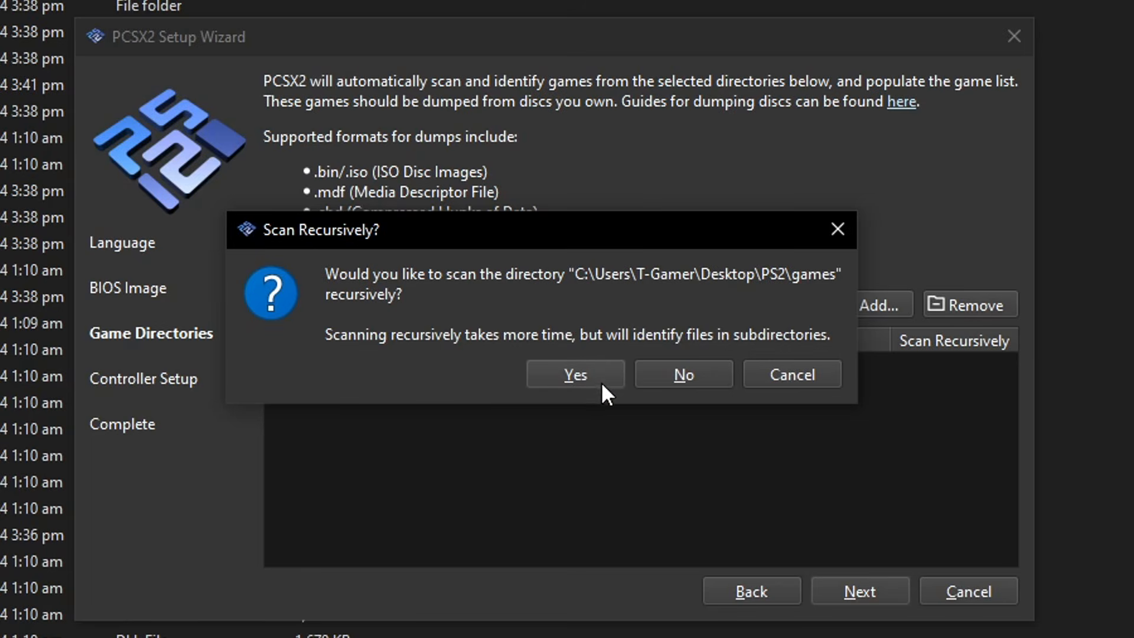
{"action": "left_click", "coordinate": [576, 376]}
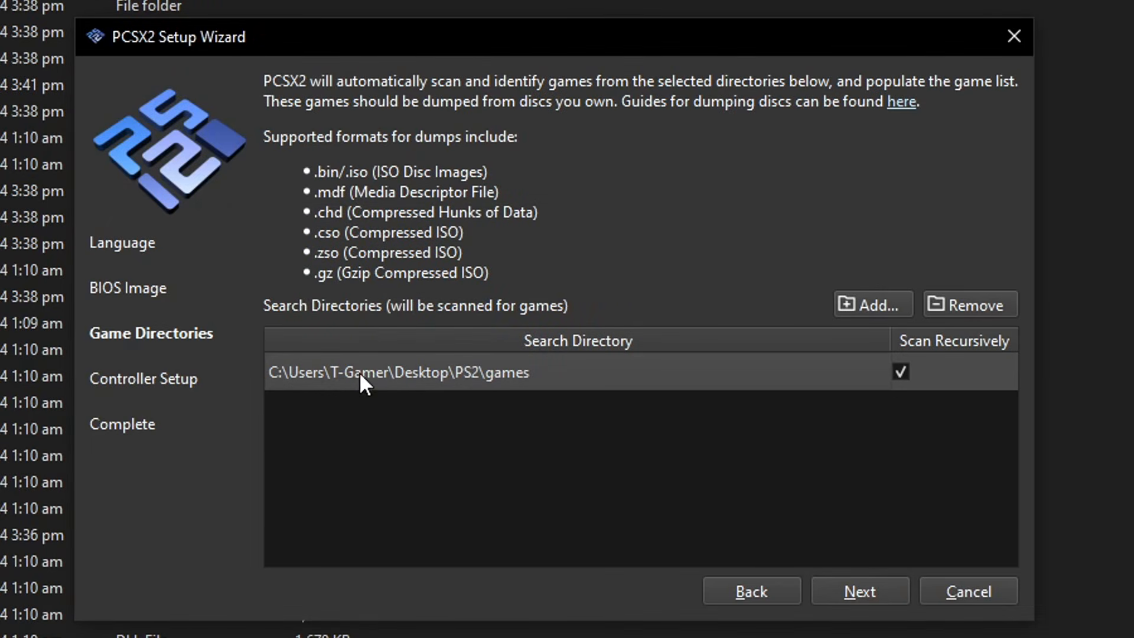
{"action": "left_click", "coordinate": [852, 591]}
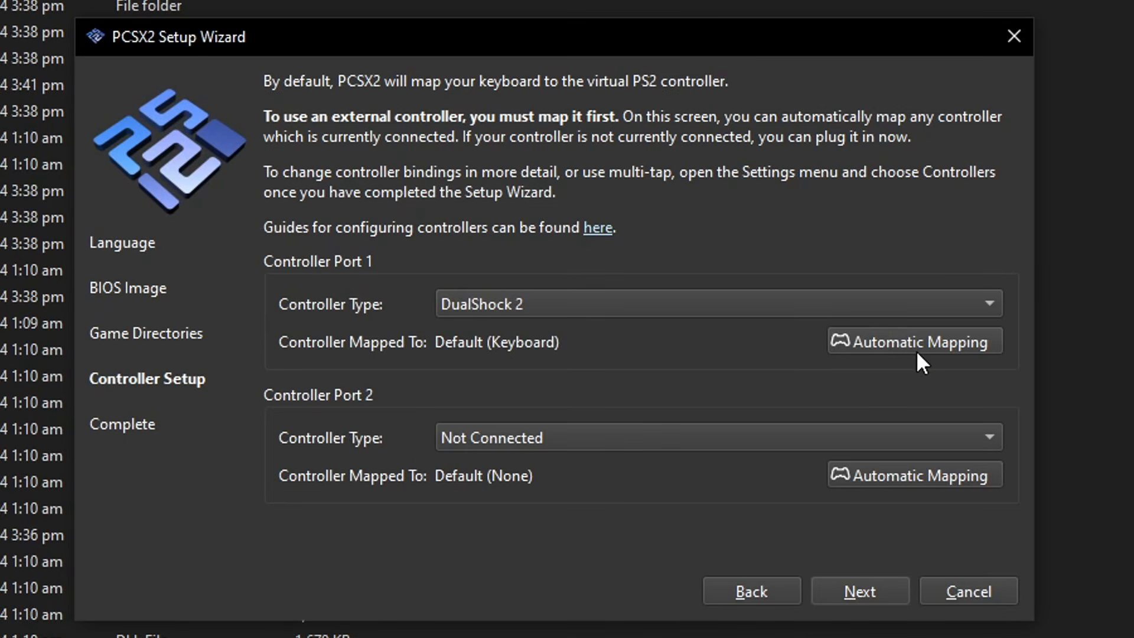
Auto-map port 1 to SDL-0 (XInput Controller), keep port 2 Not Connected, and continue
{"action": "left_click", "coordinate": [895, 342]}
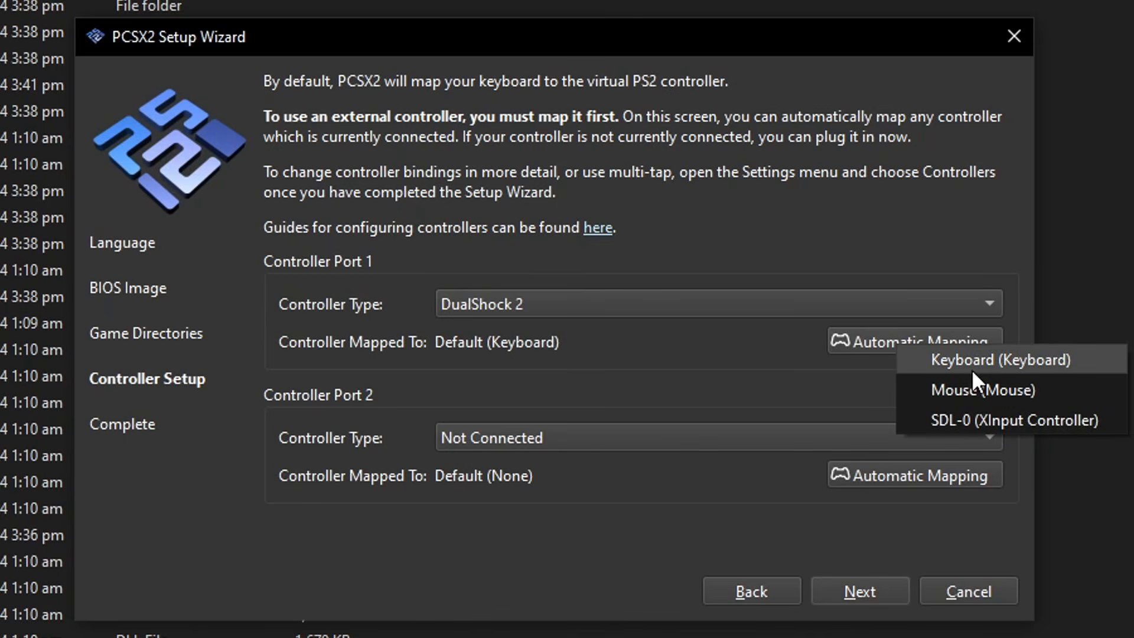
{"action": "left_click", "coordinate": [985, 421]}
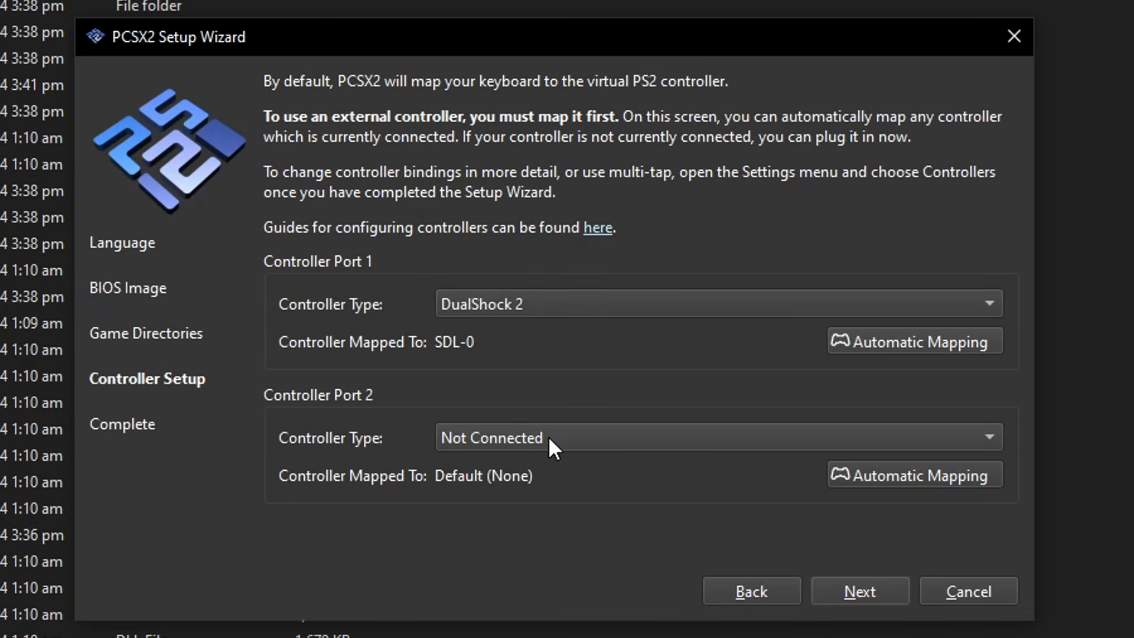
{"action": "left_click", "coordinate": [562, 446]}
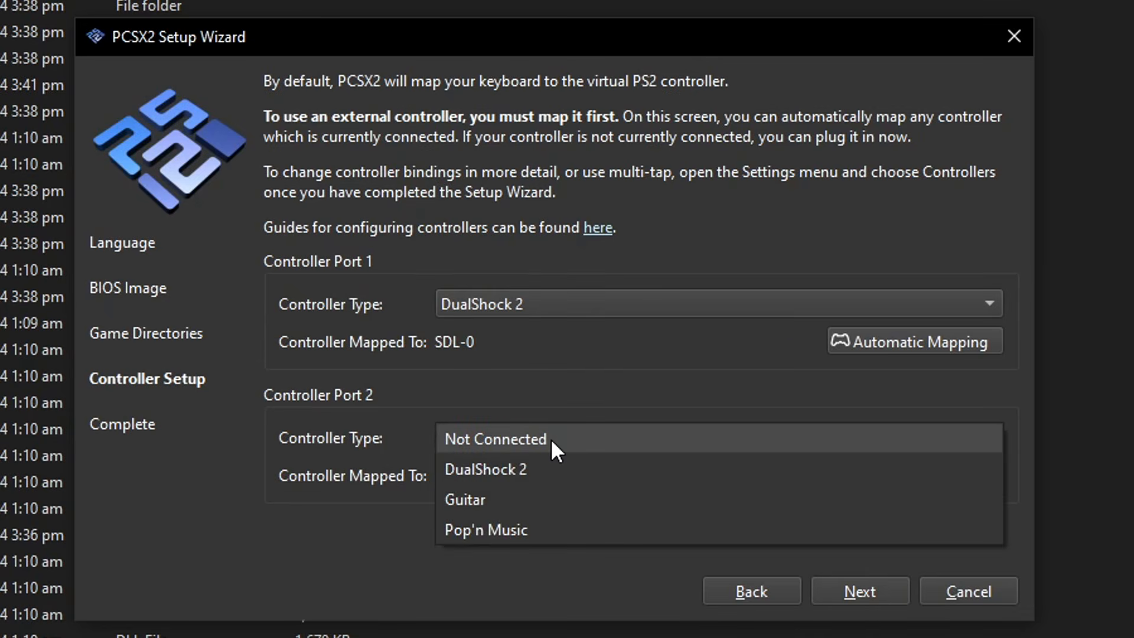
{"action": "left_click", "coordinate": [549, 442]}
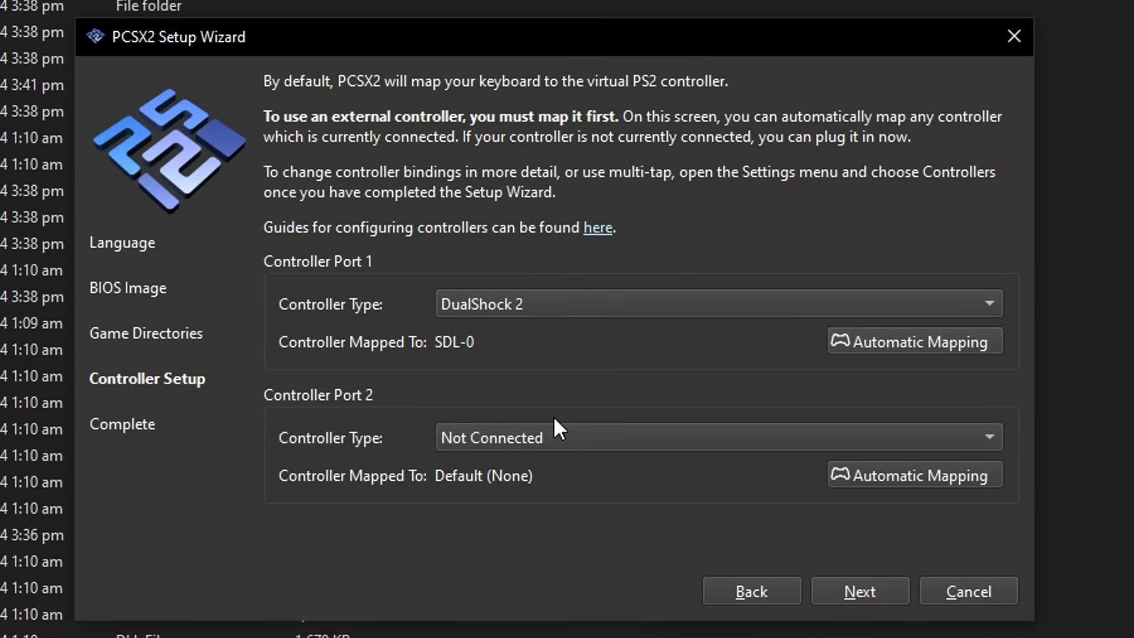
{"action": "left_click", "coordinate": [856, 586]}
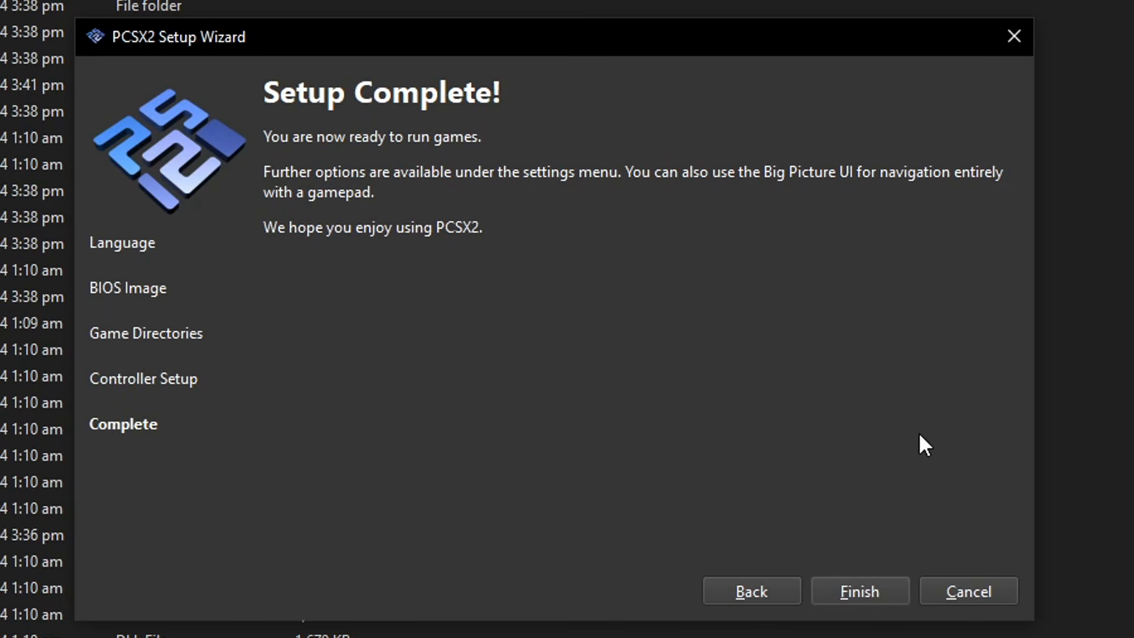
Finish the setup wizard and maximize the PCSX2 main window
{"action": "left_click", "coordinate": [856, 594]}
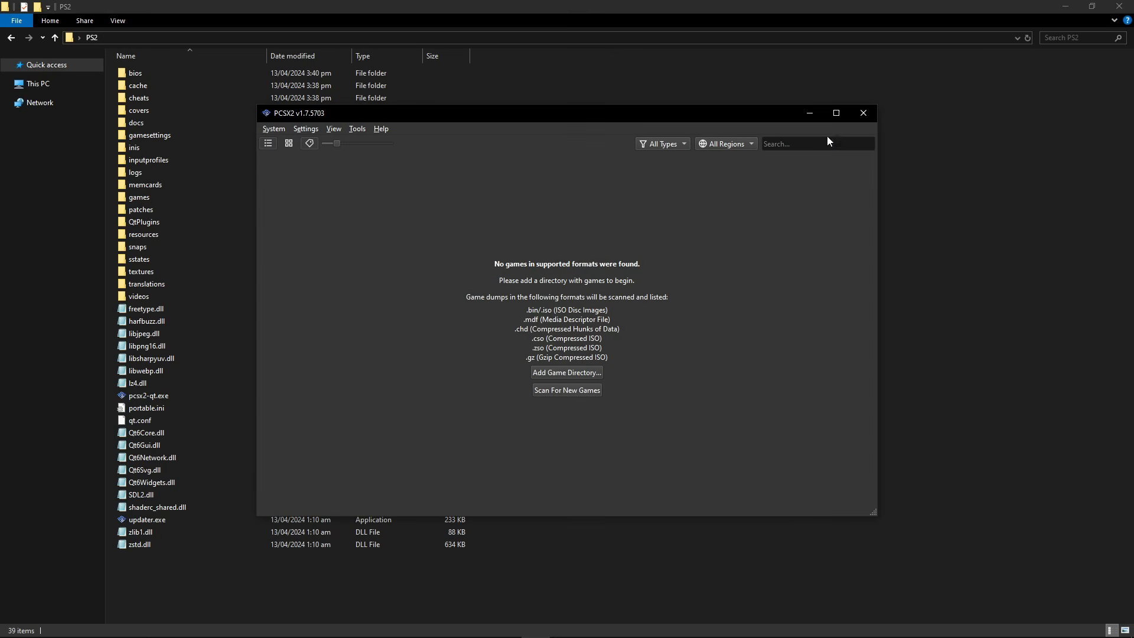
{"action": "left_click", "coordinate": [838, 116]}
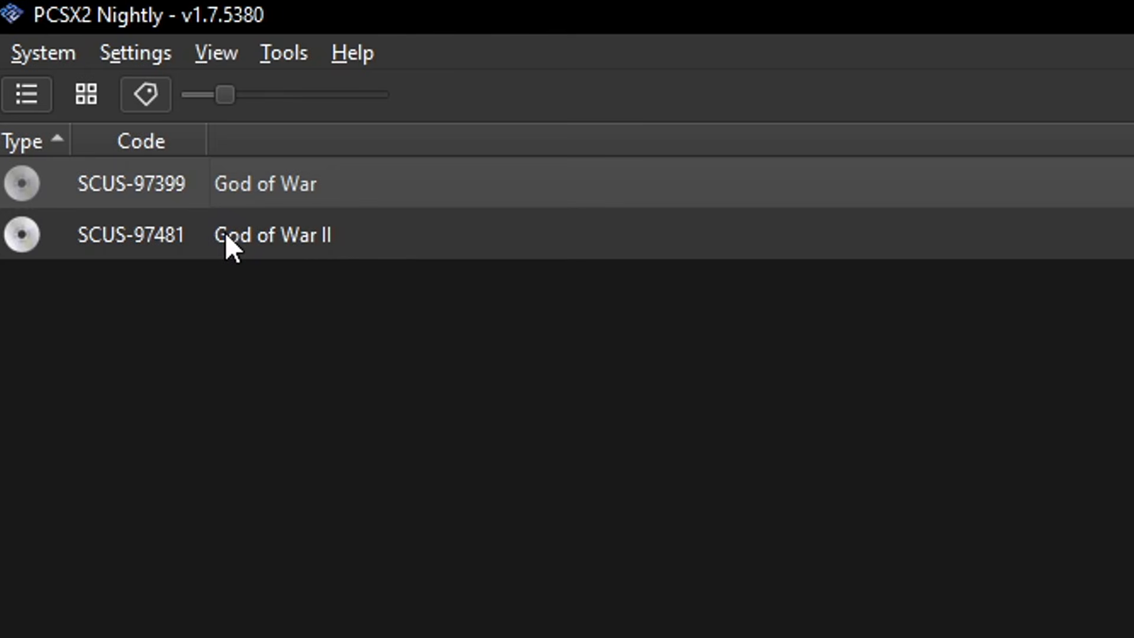
Open God of War's properties and set its graphics renderer to Vulkan
{"action": "right_click", "coordinate": [250, 184]}
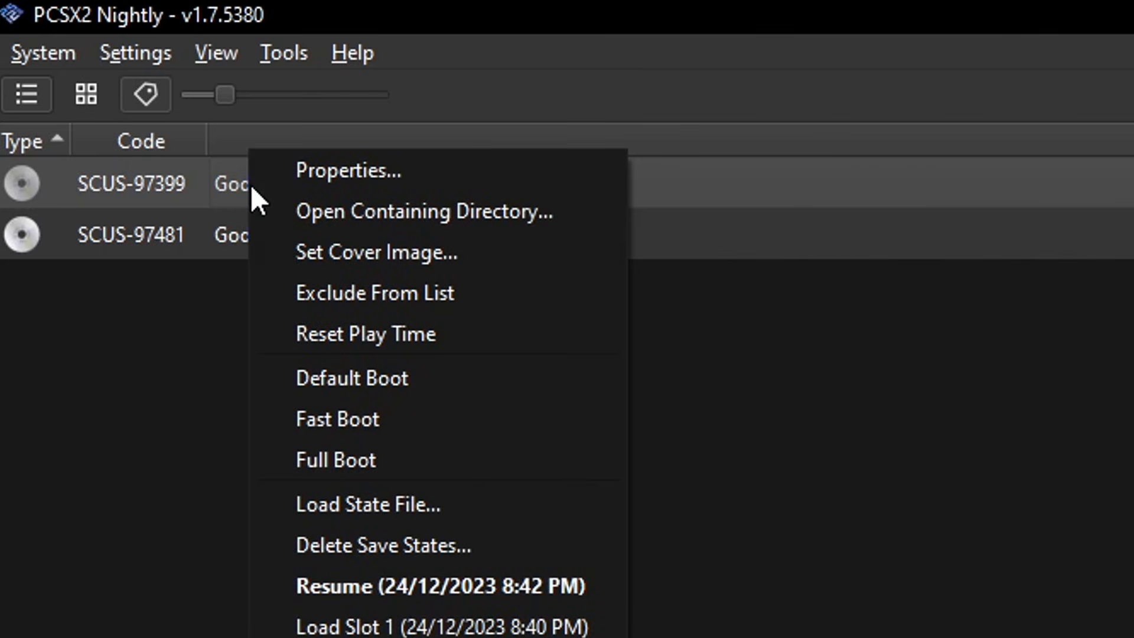
{"action": "left_click", "coordinate": [356, 179]}
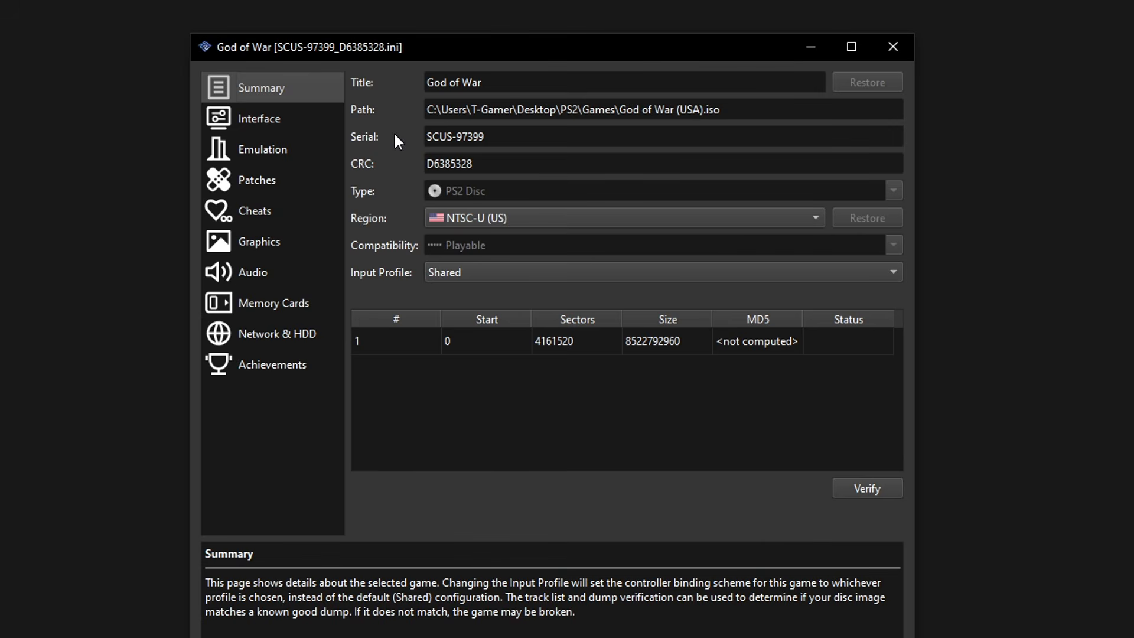
{"action": "left_click", "coordinate": [257, 242]}
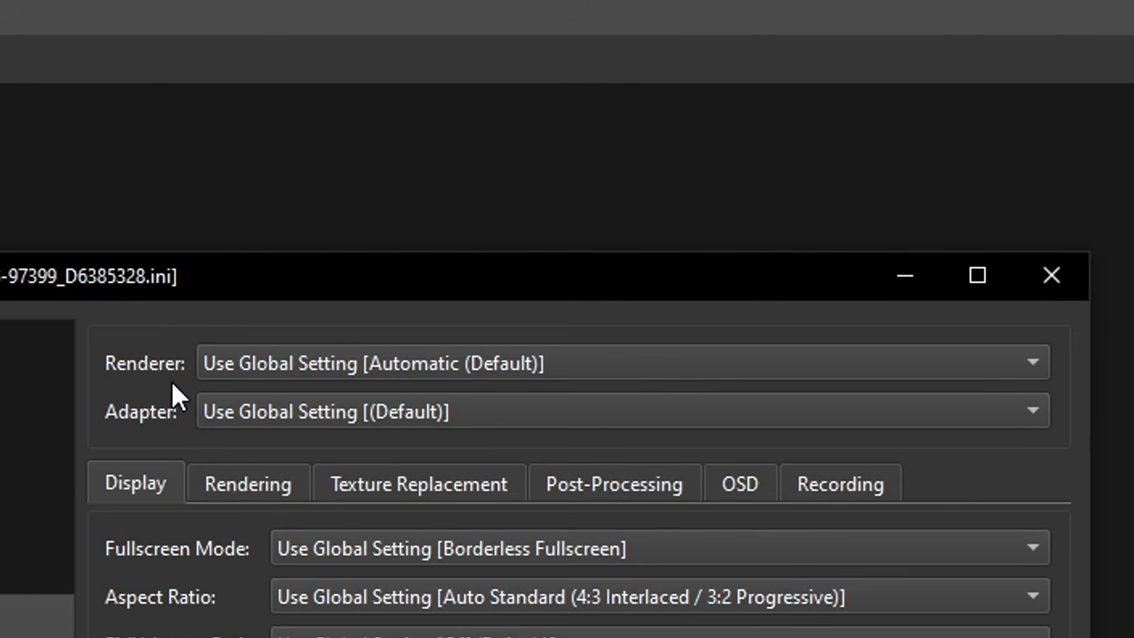
{"action": "left_click", "coordinate": [261, 363]}
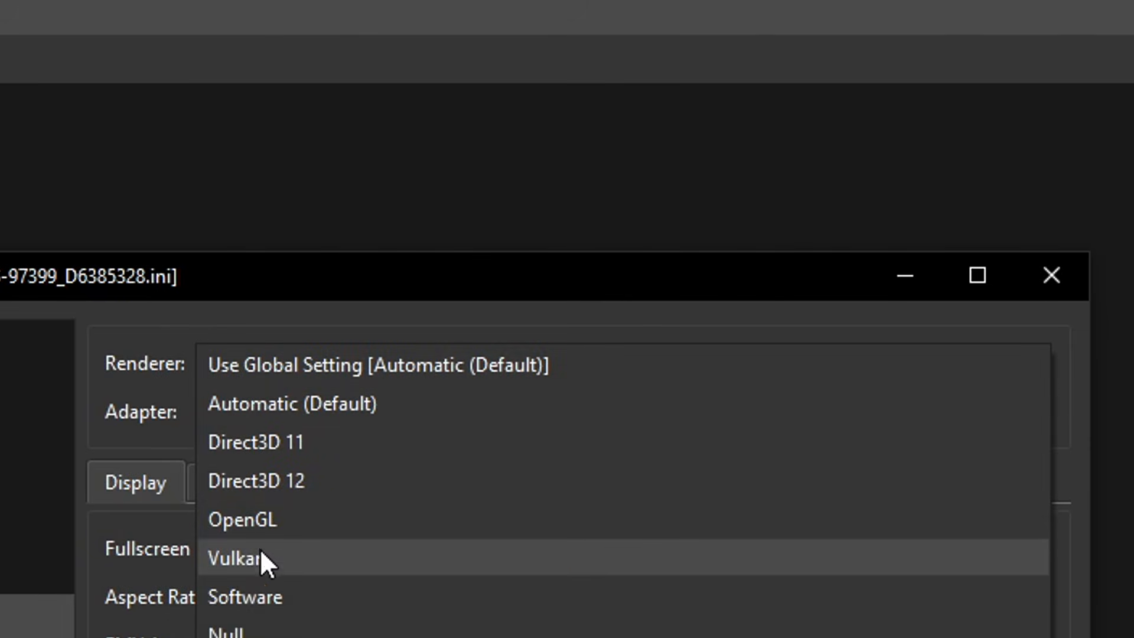
{"action": "left_click", "coordinate": [249, 562]}
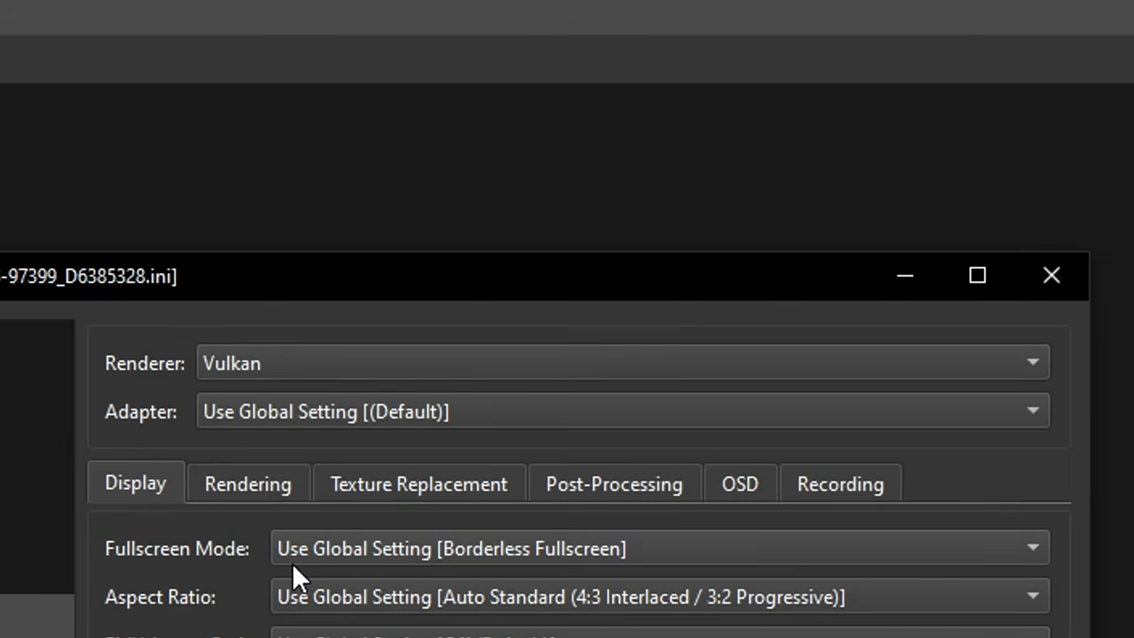
{"action": "left_click", "coordinate": [234, 367]}
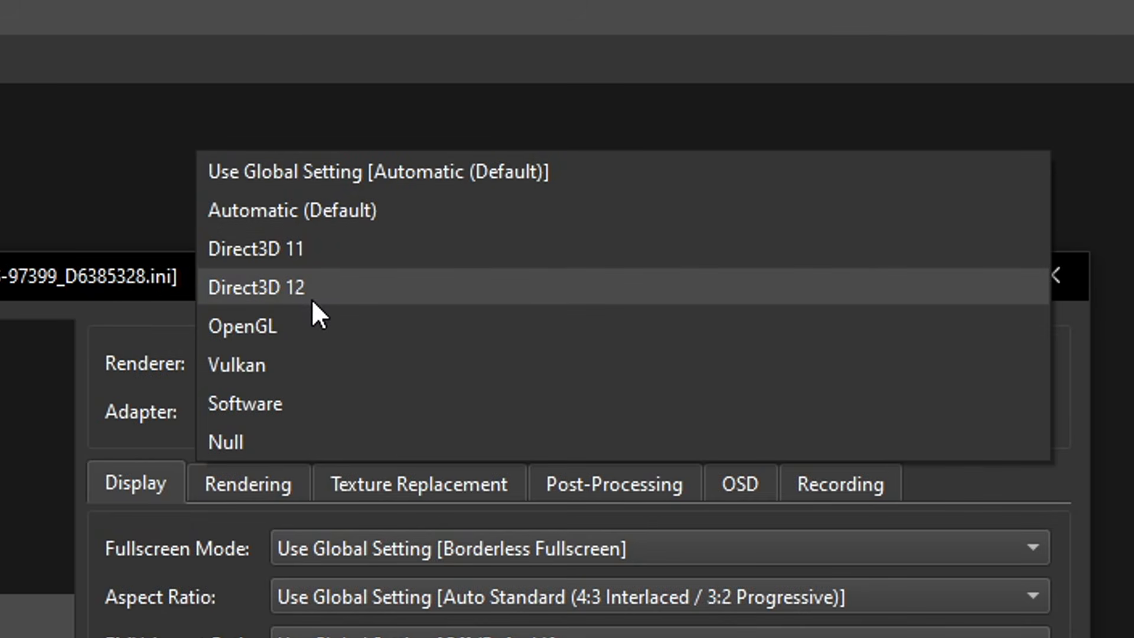
{"action": "left_click", "coordinate": [259, 369]}
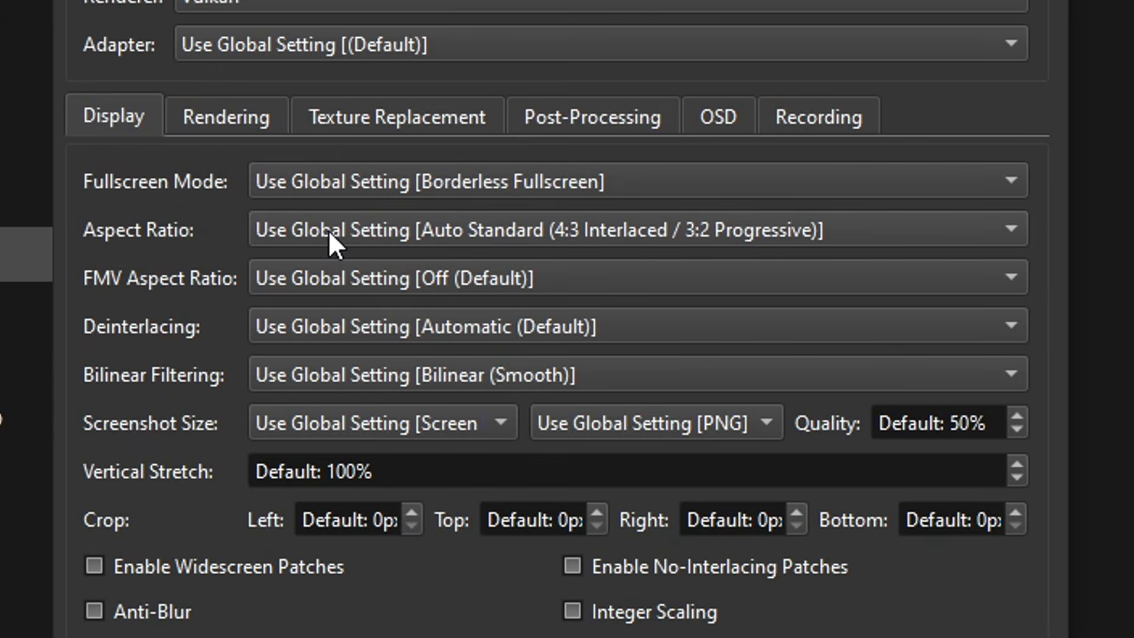
Set Widescreen (16:9) aspect ratio and enable Anti-Blur and No-Interlacing Patches for God of War
{"action": "left_click", "coordinate": [338, 239]}
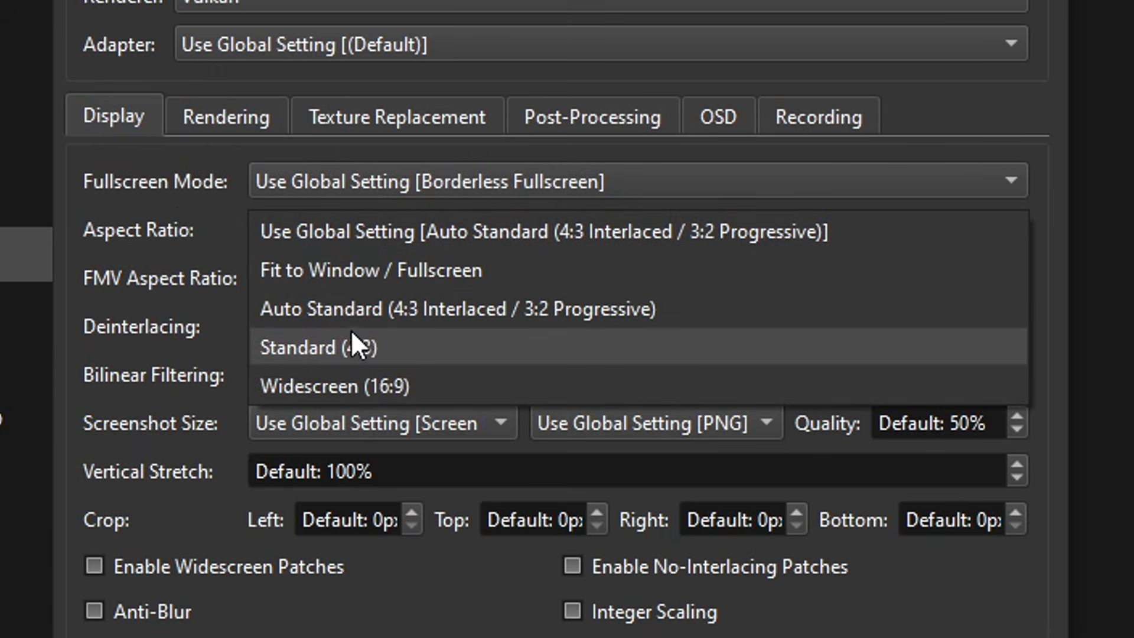
{"action": "left_click", "coordinate": [339, 387]}
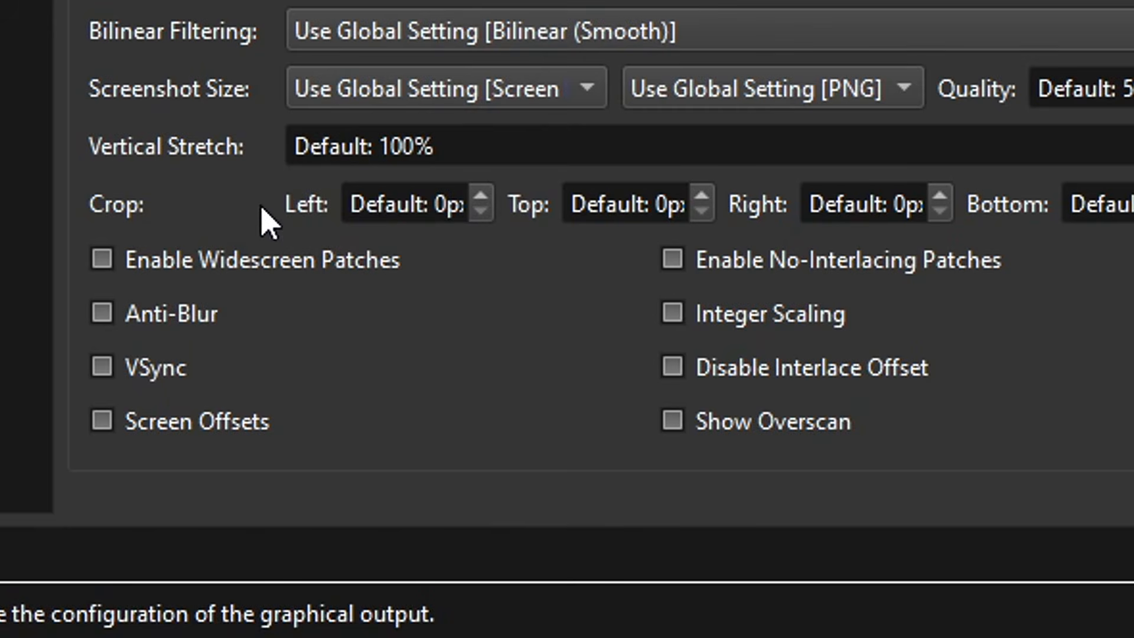
{"action": "mouse_move", "coordinate": [190, 579]}
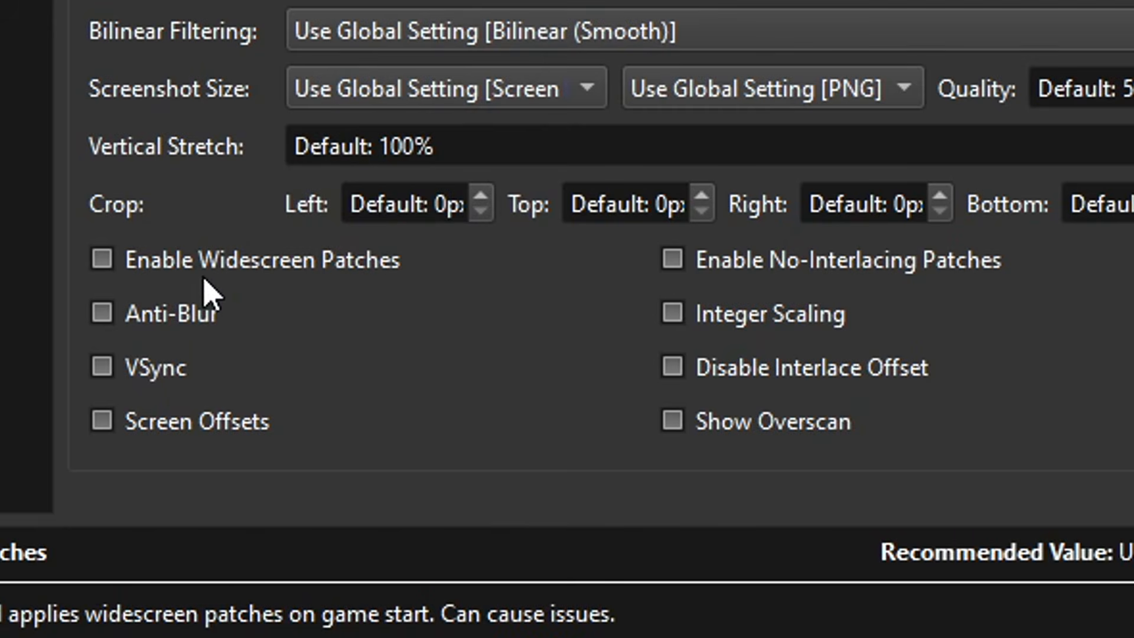
{"action": "left_click", "coordinate": [168, 321]}
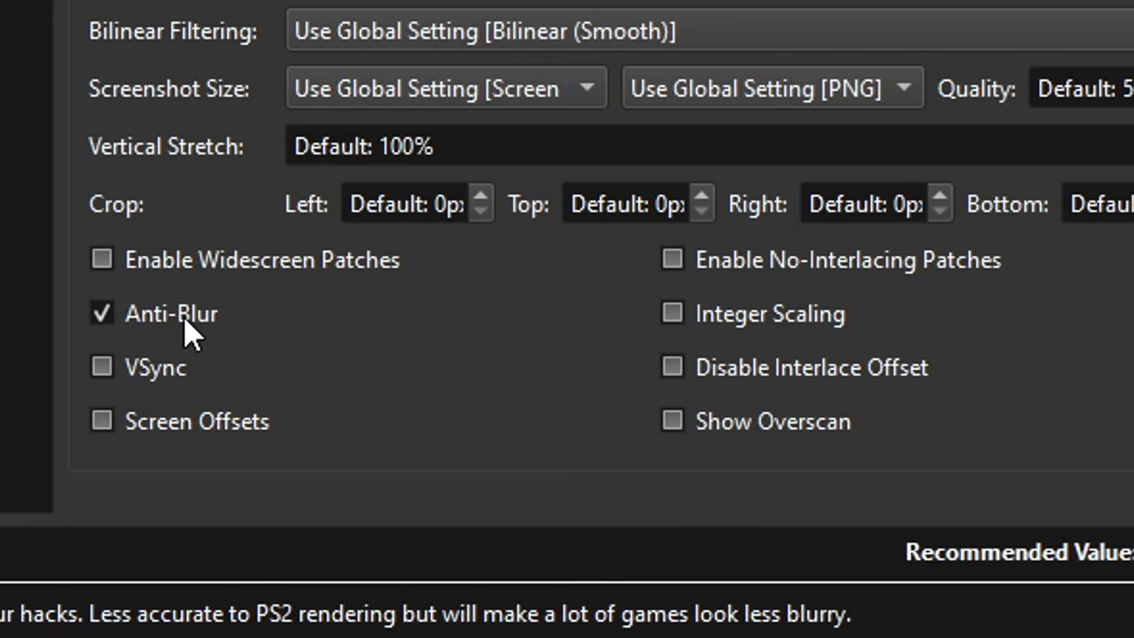
{"action": "mouse_move", "coordinate": [707, 273]}
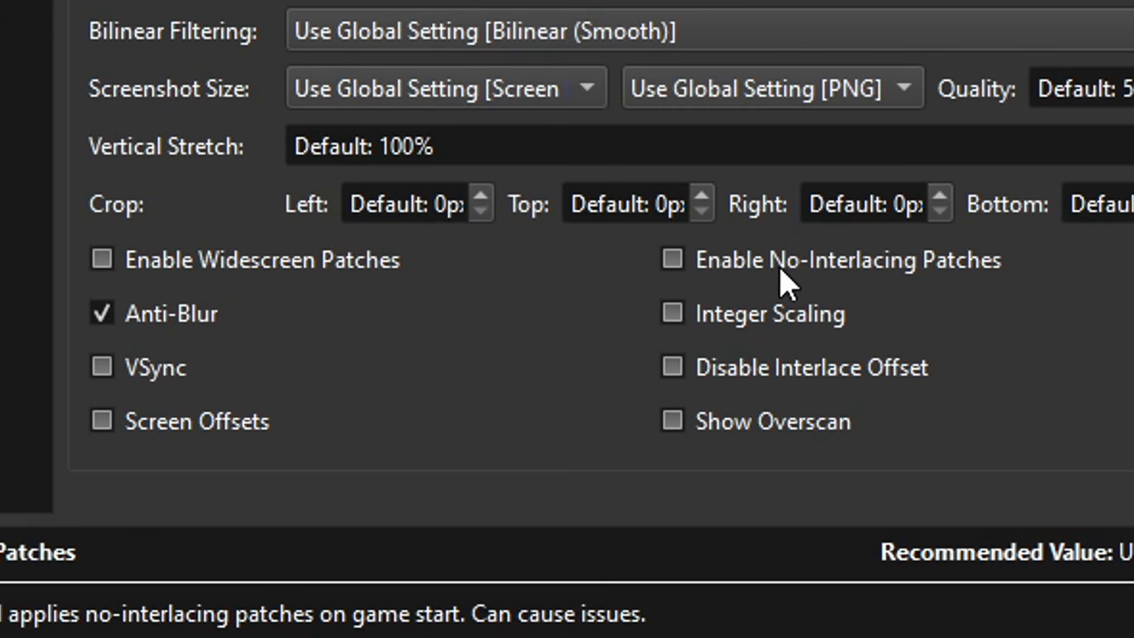
{"action": "left_click", "coordinate": [698, 274]}
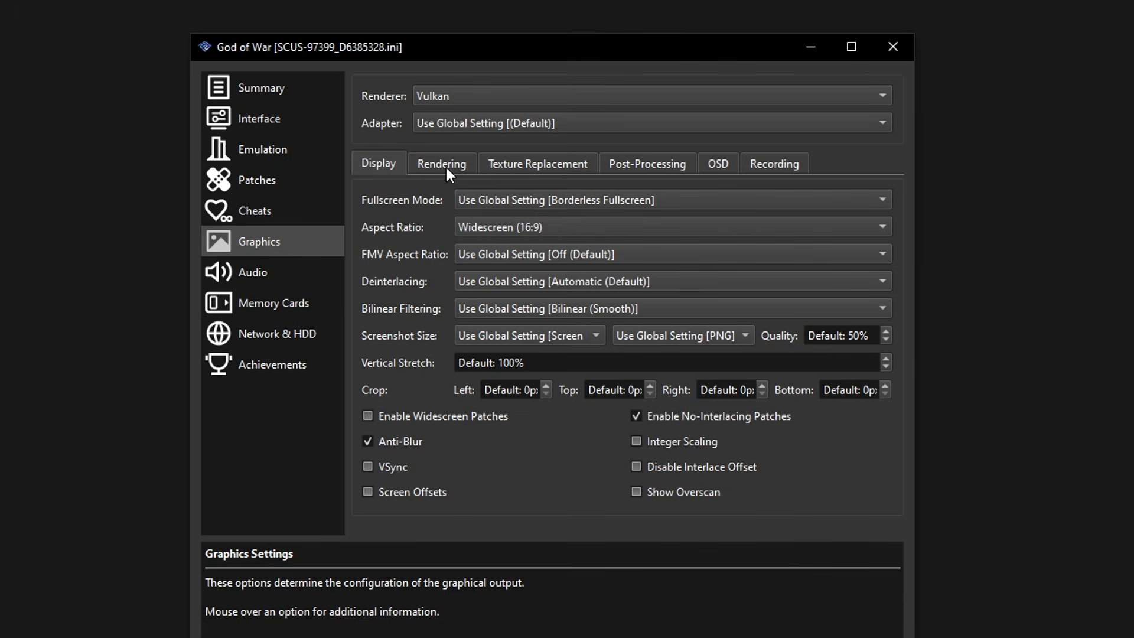
{"action": "left_click", "coordinate": [445, 165]}
Set God of War's internal resolution to 6x Native (~2160p/4K) and anisotropic filtering to 16x
{"action": "mouse_move", "coordinate": [482, 195]}
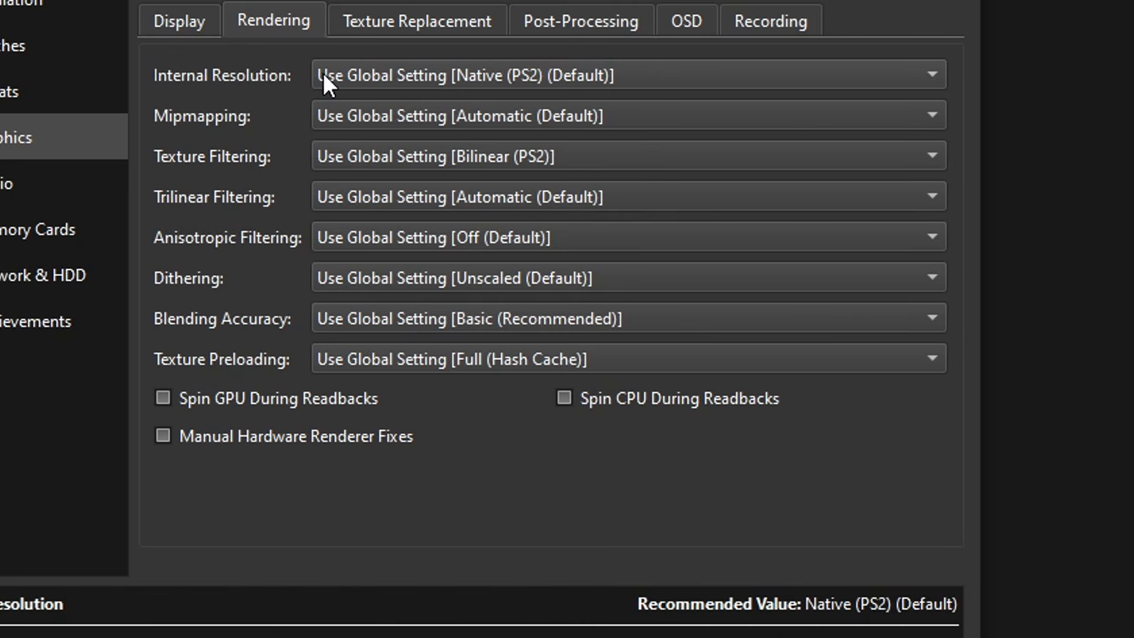
{"action": "left_click", "coordinate": [372, 76]}
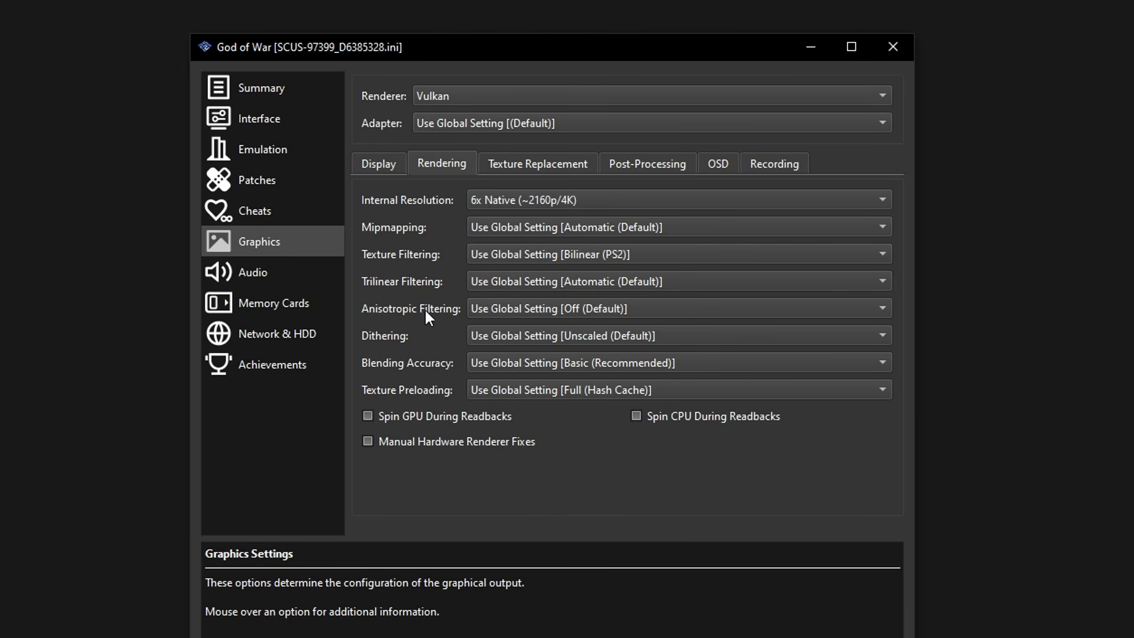
{"action": "left_click", "coordinate": [515, 308]}
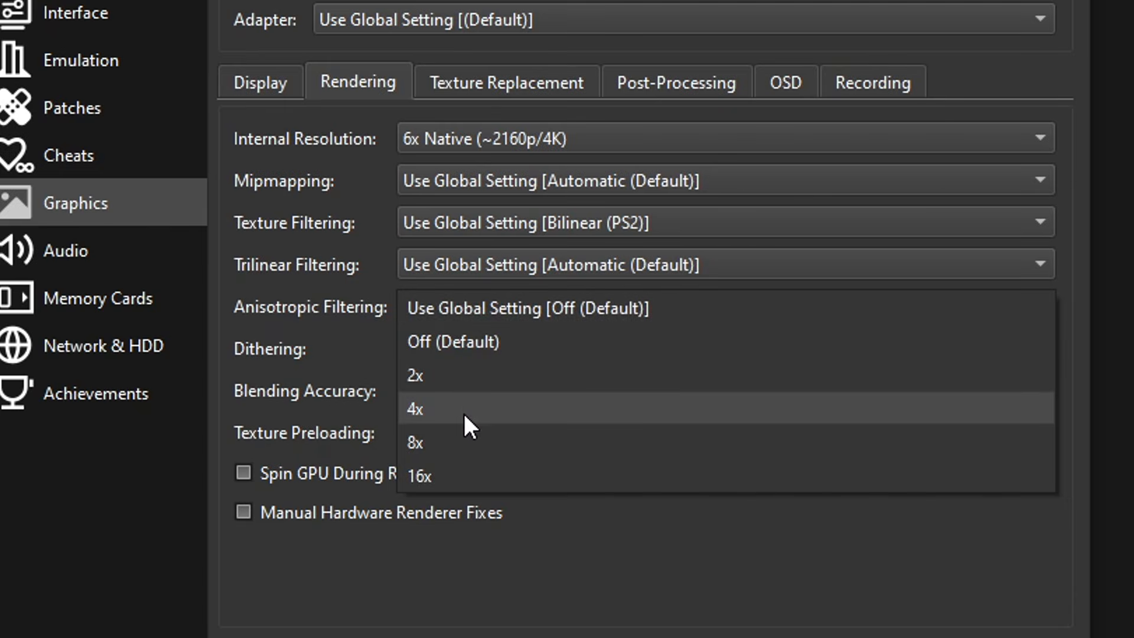
{"action": "left_click", "coordinate": [447, 483]}
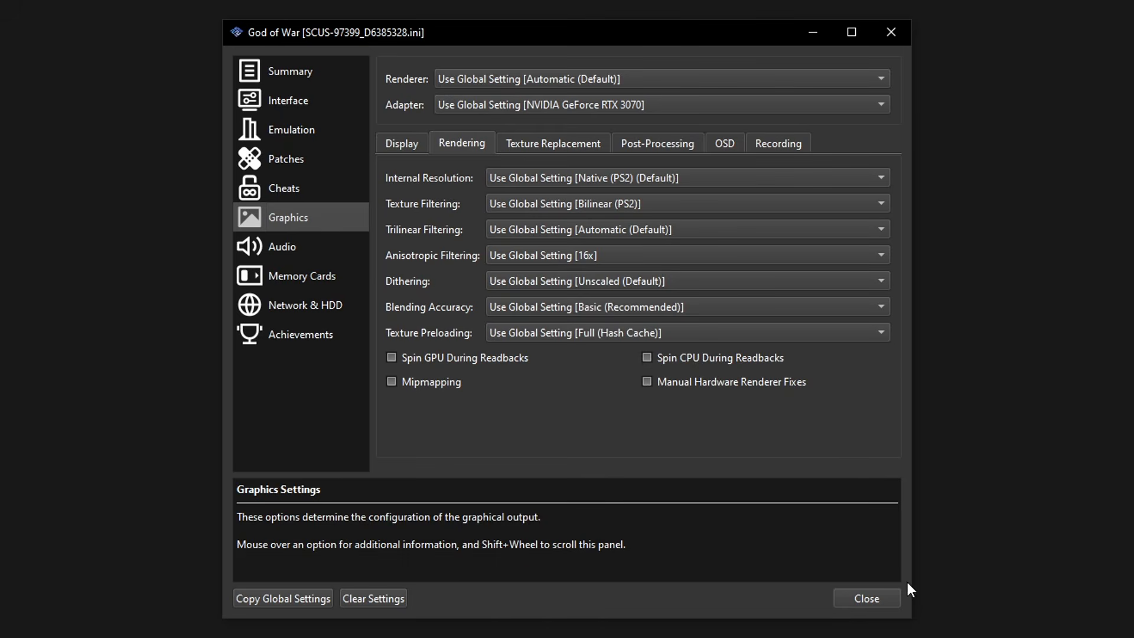
Close God of War's properties and view controller port 1's DualShock 2 bindings
{"action": "left_click", "coordinate": [866, 599]}
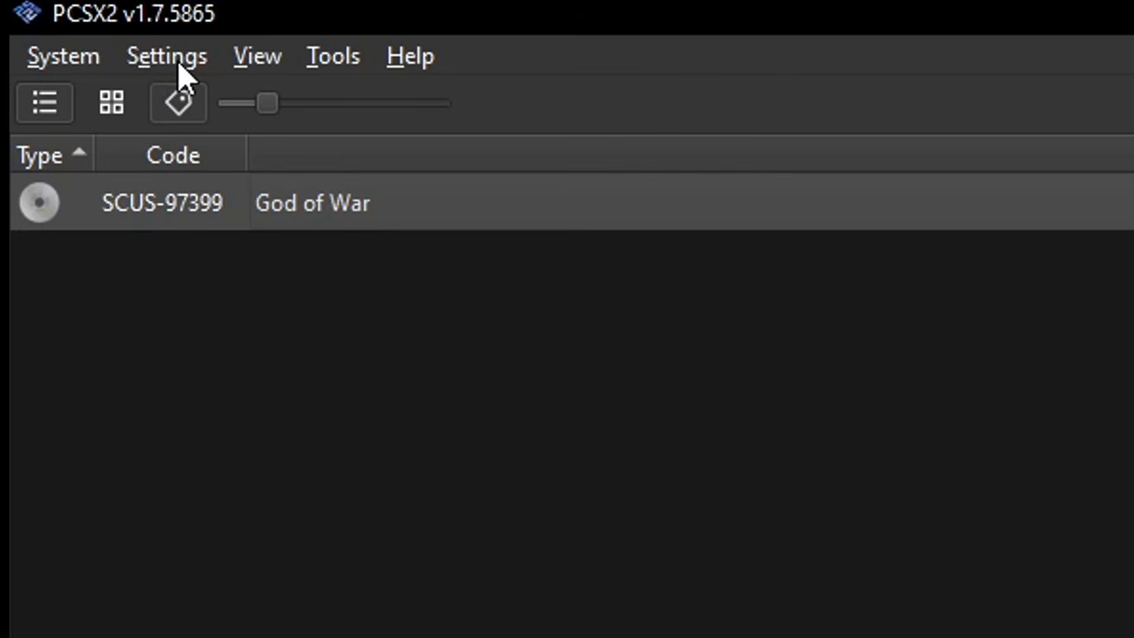
{"action": "left_click", "coordinate": [52, 23]}
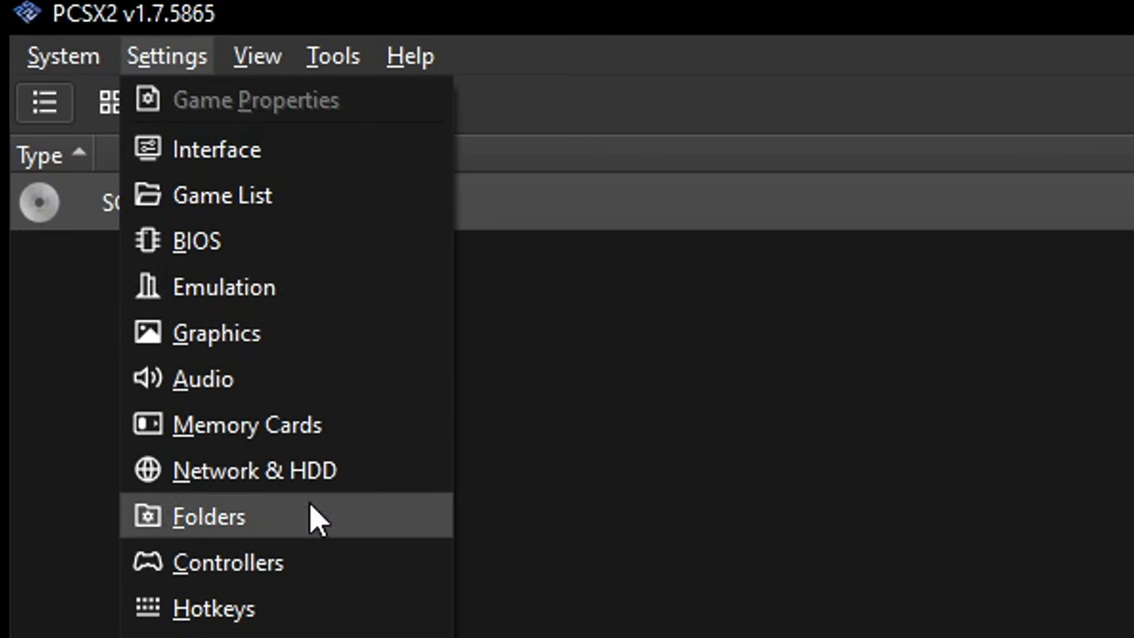
{"action": "left_click", "coordinate": [244, 565]}
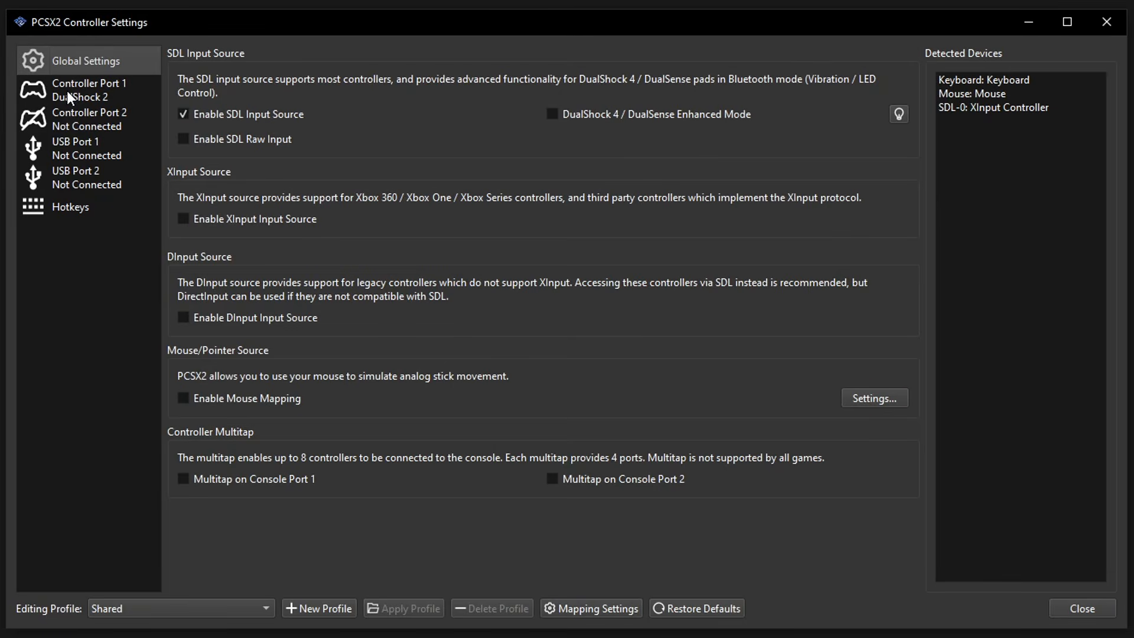
{"action": "left_click", "coordinate": [67, 93]}
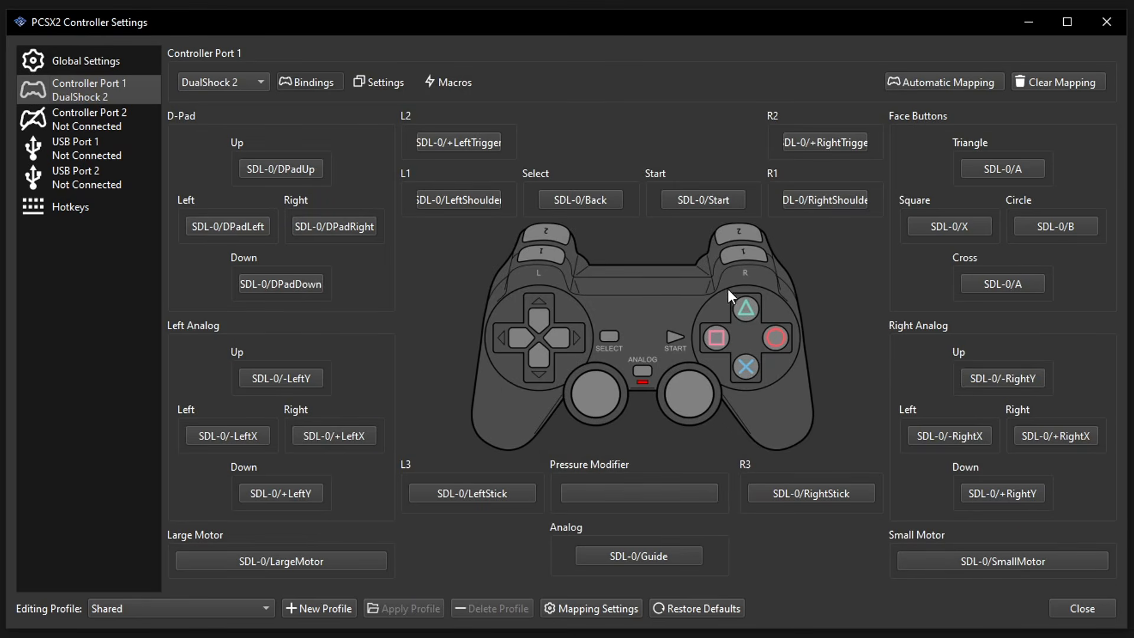
Check the Automatic Mapping device list without mapping, then close Controller Settings
{"action": "left_click", "coordinate": [941, 86]}
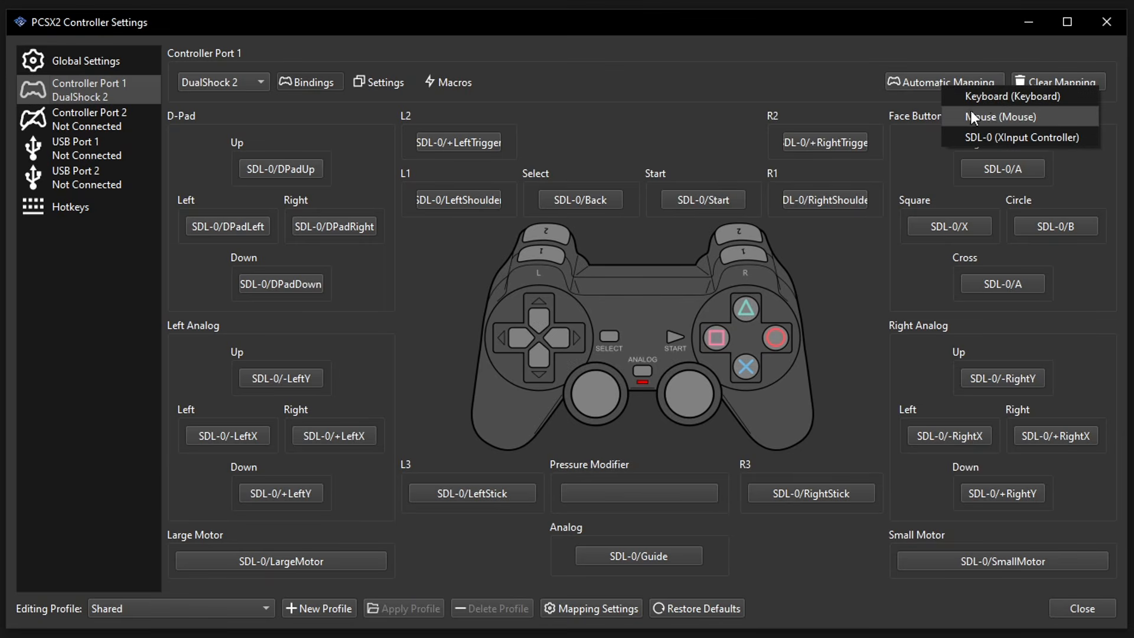
{"action": "left_click", "coordinate": [846, 90]}
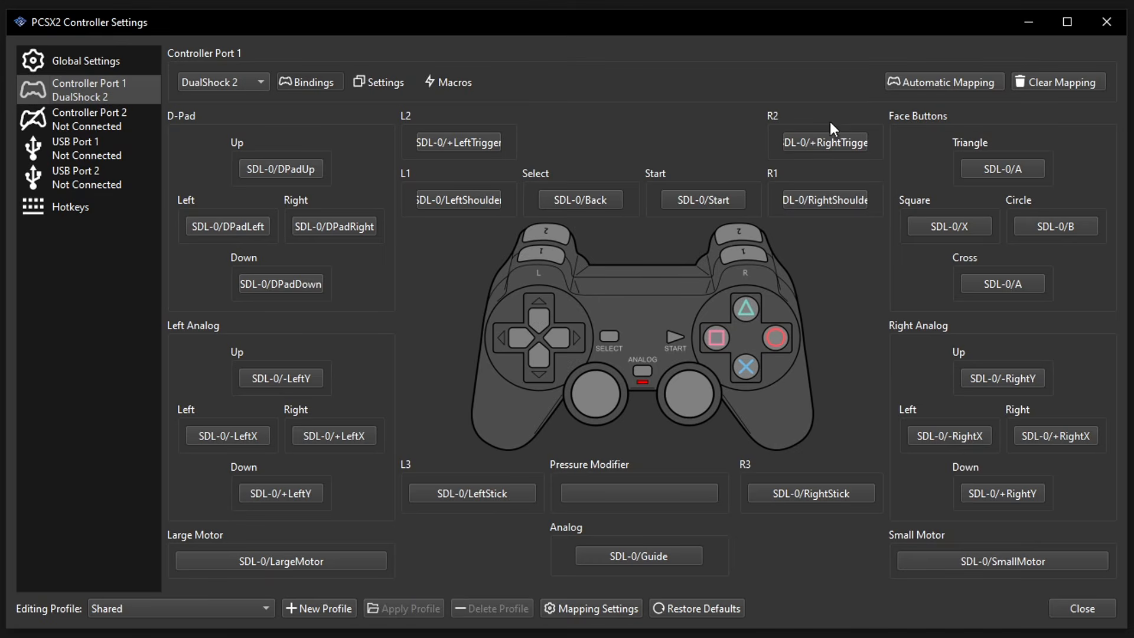
{"action": "left_click", "coordinate": [1079, 607]}
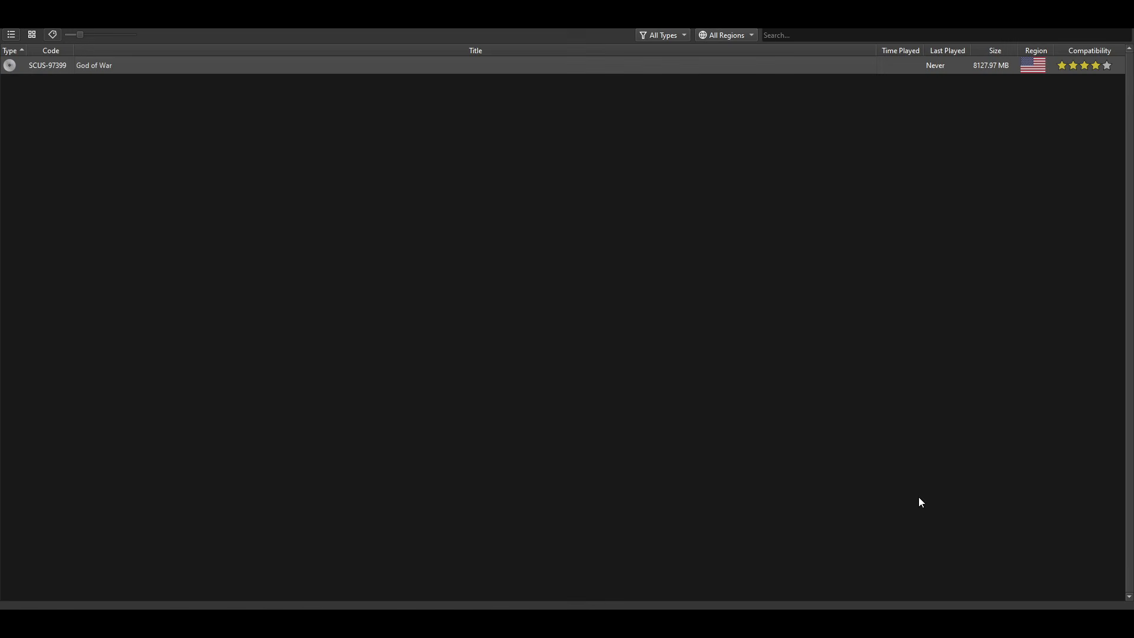
Boot God of War and turn Wide Screen ON in its Options menu
{"action": "double_click", "coordinate": [95, 69]}
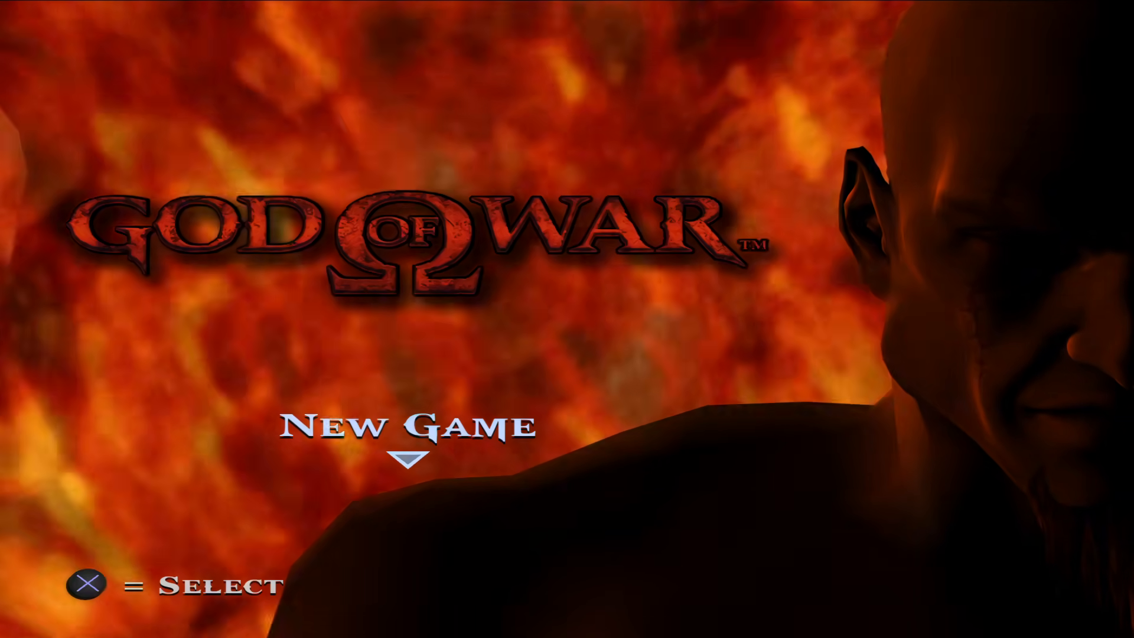
{"action": "key", "text": "Down"}
{"action": "key", "text": "Down"}
{"action": "key", "text": "Return"}
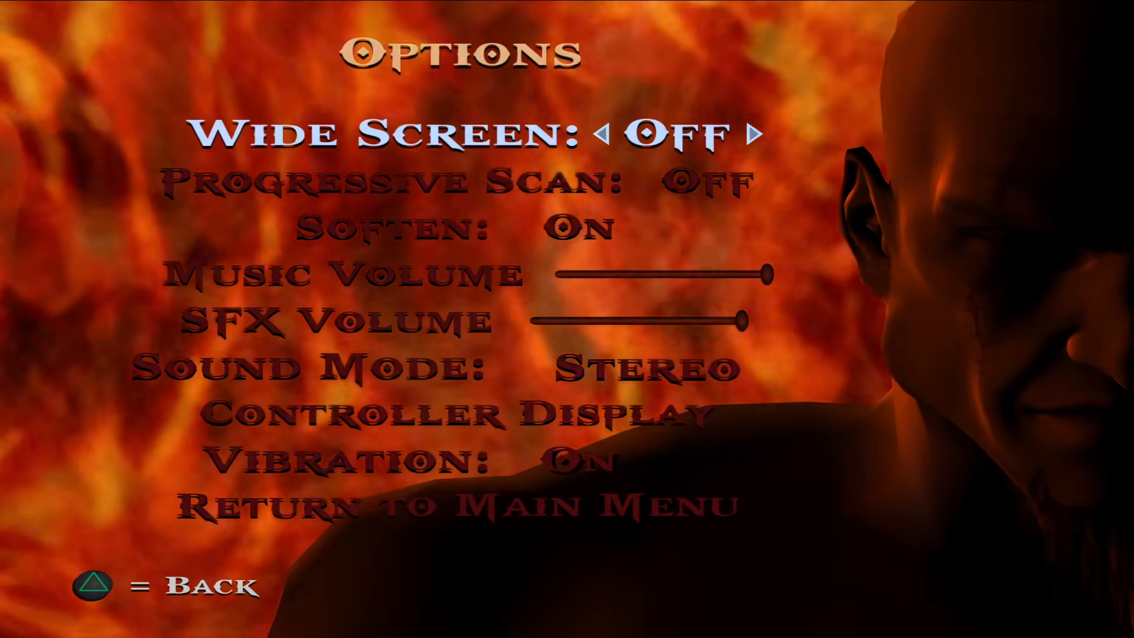
{"action": "key", "text": "Right"}
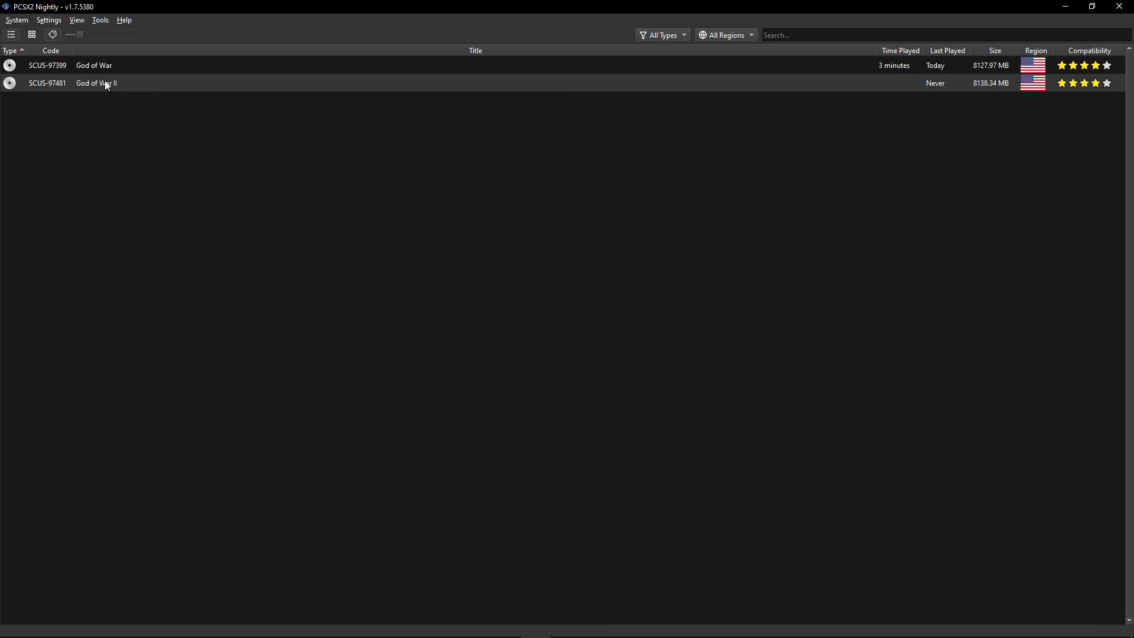
In God of War II's graphics properties, set the renderer to Vulkan
{"action": "right_click", "coordinate": [106, 82]}
{"action": "left_click", "coordinate": [140, 79]}
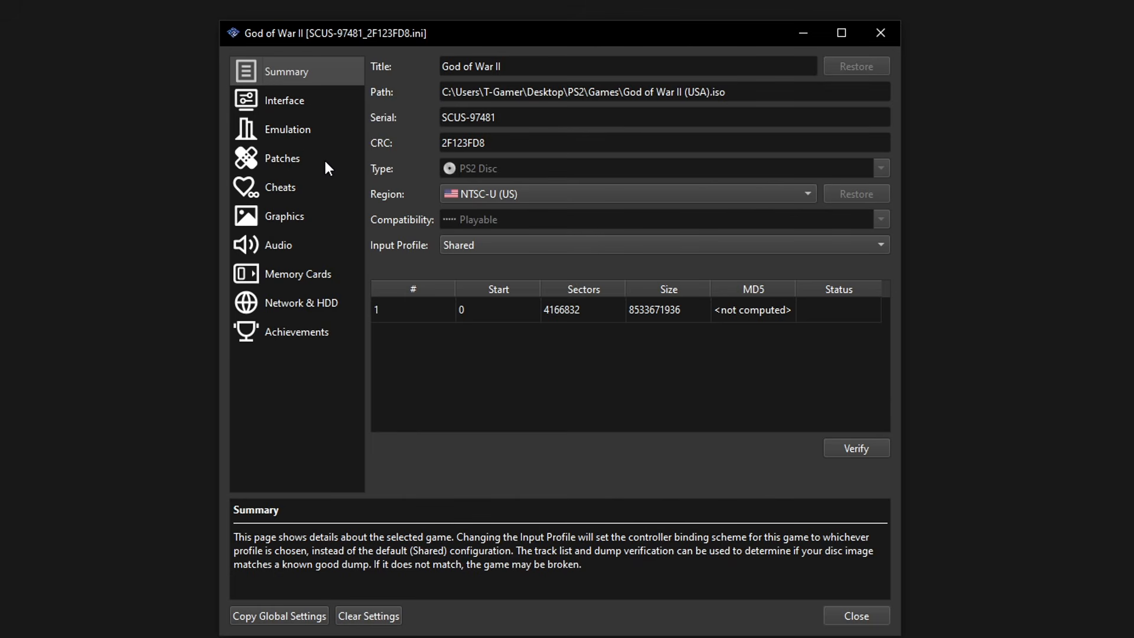
{"action": "left_click", "coordinate": [296, 218]}
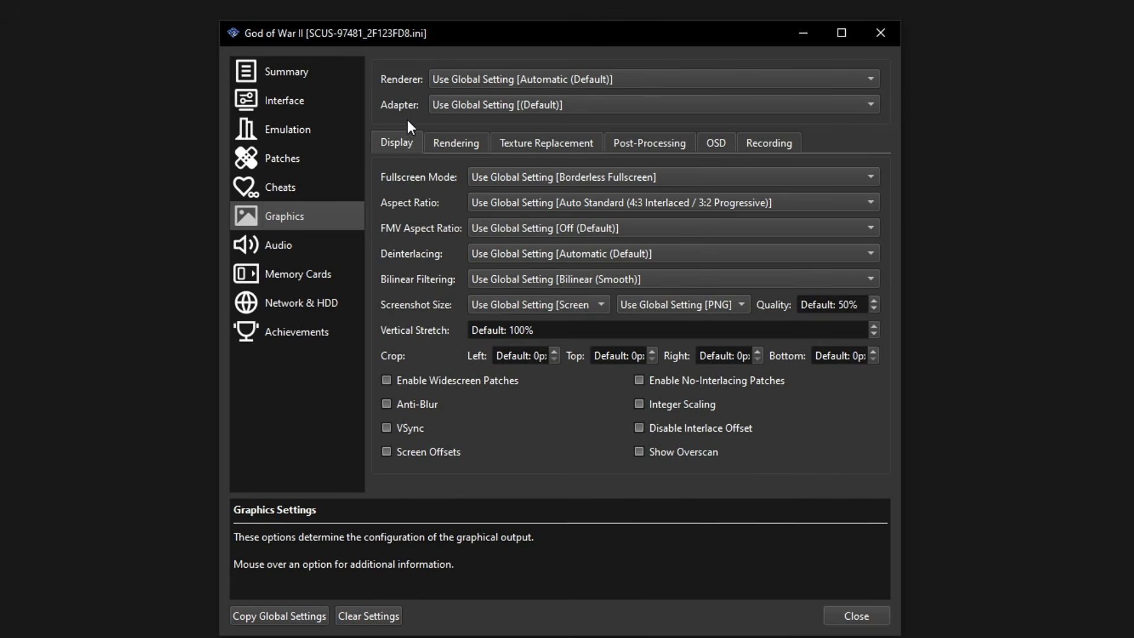
{"action": "left_click", "coordinate": [472, 78]}
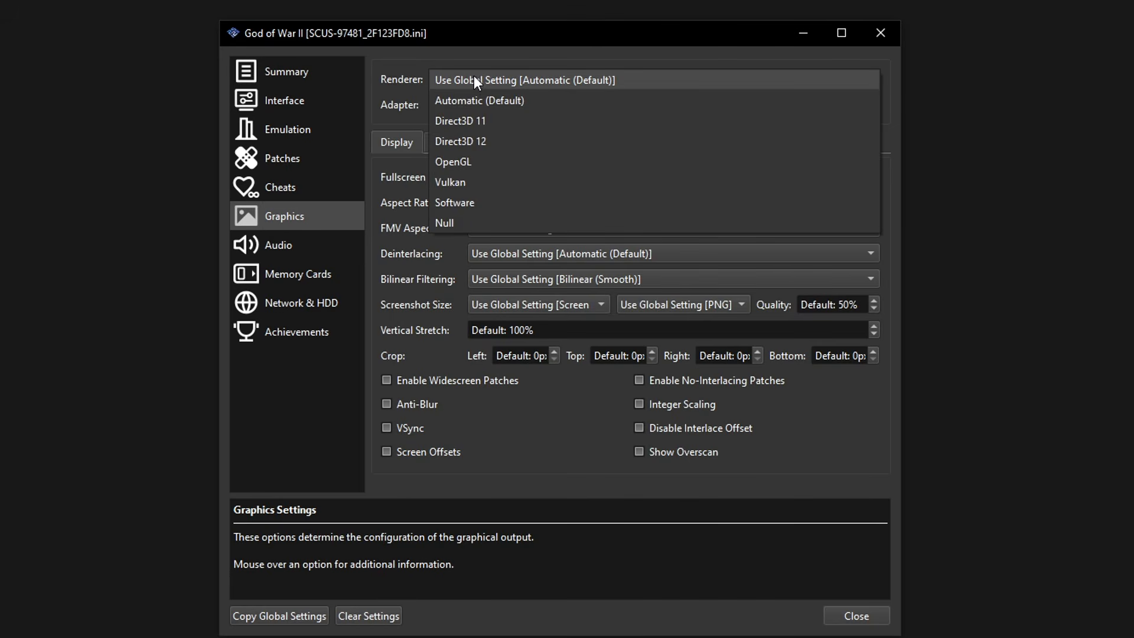
{"action": "left_click", "coordinate": [457, 181]}
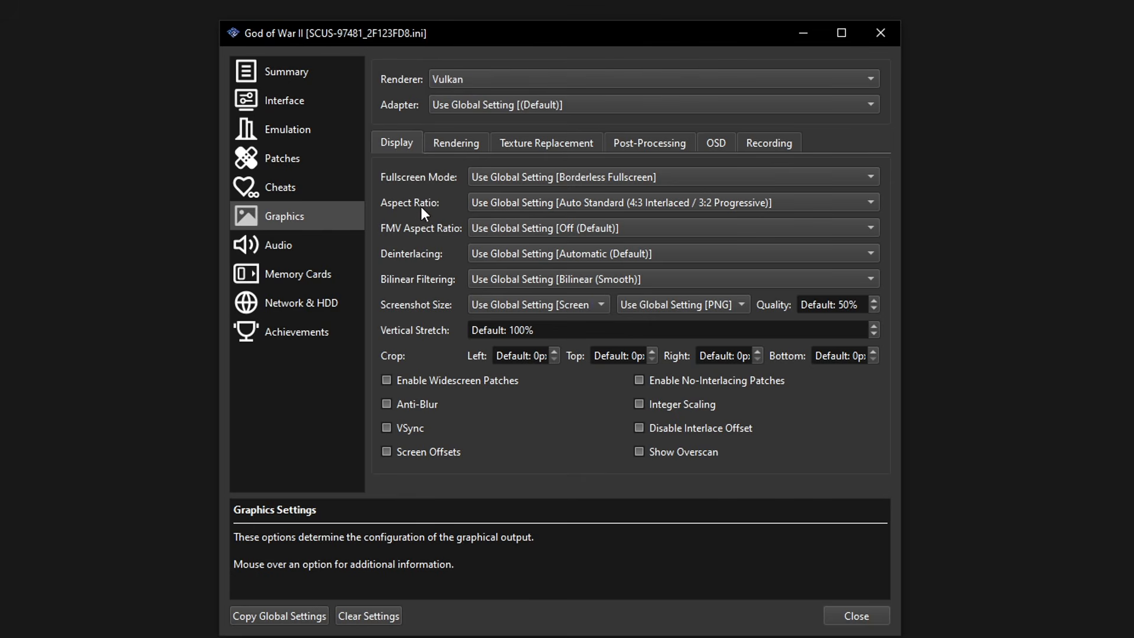
Set God of War II's aspect ratio to Widescreen (16:9) and enable Anti-Blur
{"action": "left_click", "coordinate": [515, 203]}
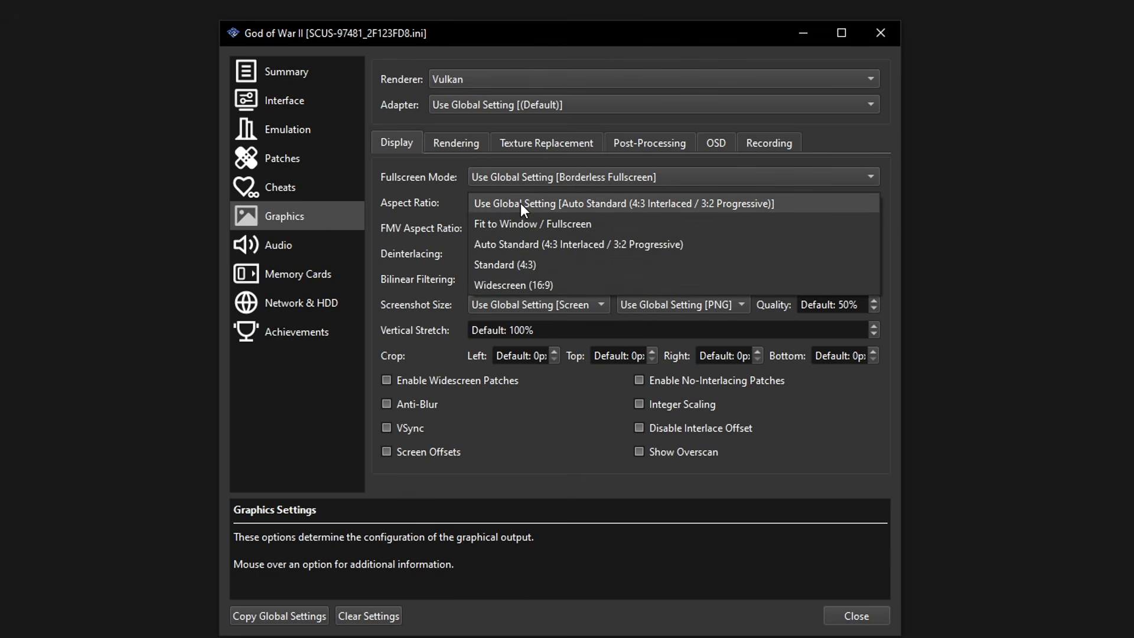
{"action": "left_click", "coordinate": [519, 285]}
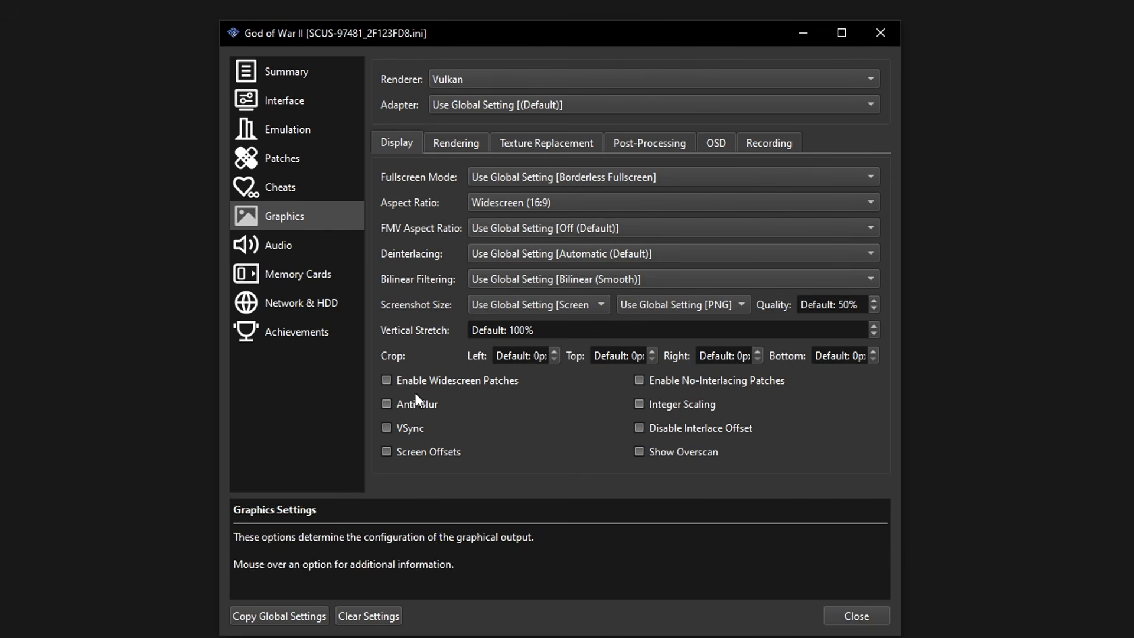
{"action": "left_click", "coordinate": [406, 405]}
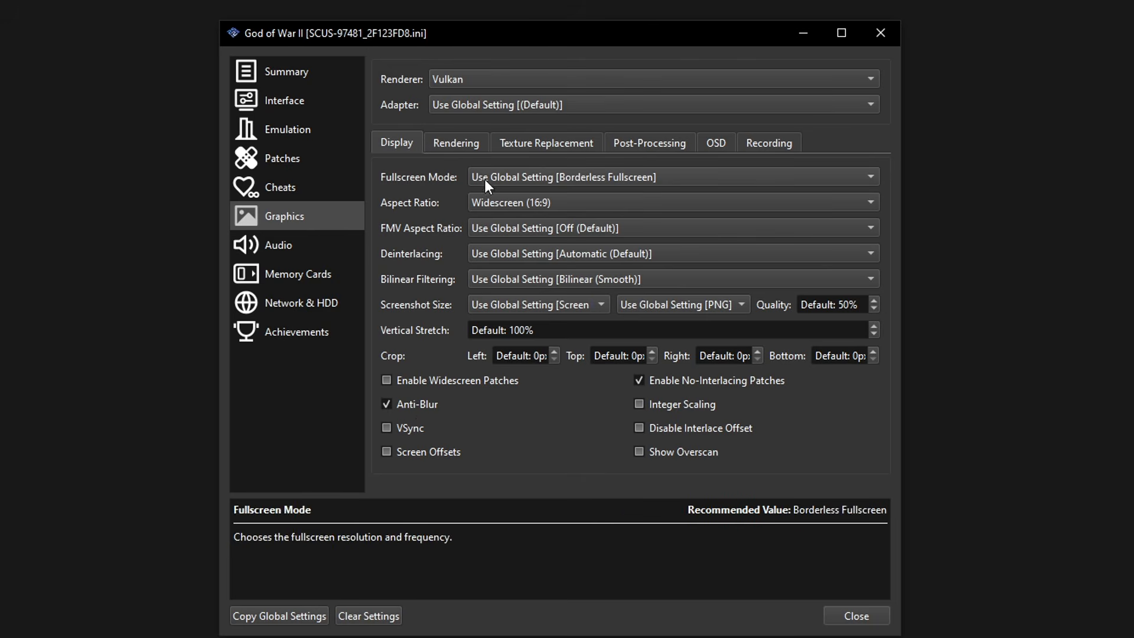
{"action": "left_click", "coordinate": [454, 143]}
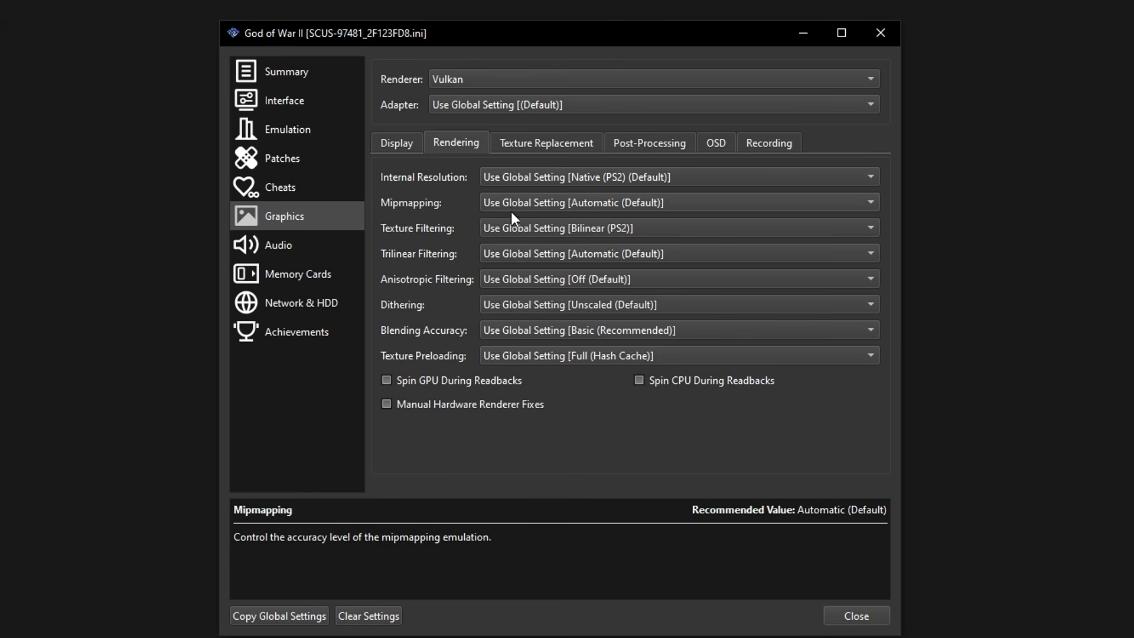
Give God of War II 6x Native (~2160p/4K) resolution and 16x anisotropic filtering, then close its settings
{"action": "left_click", "coordinate": [521, 178]}
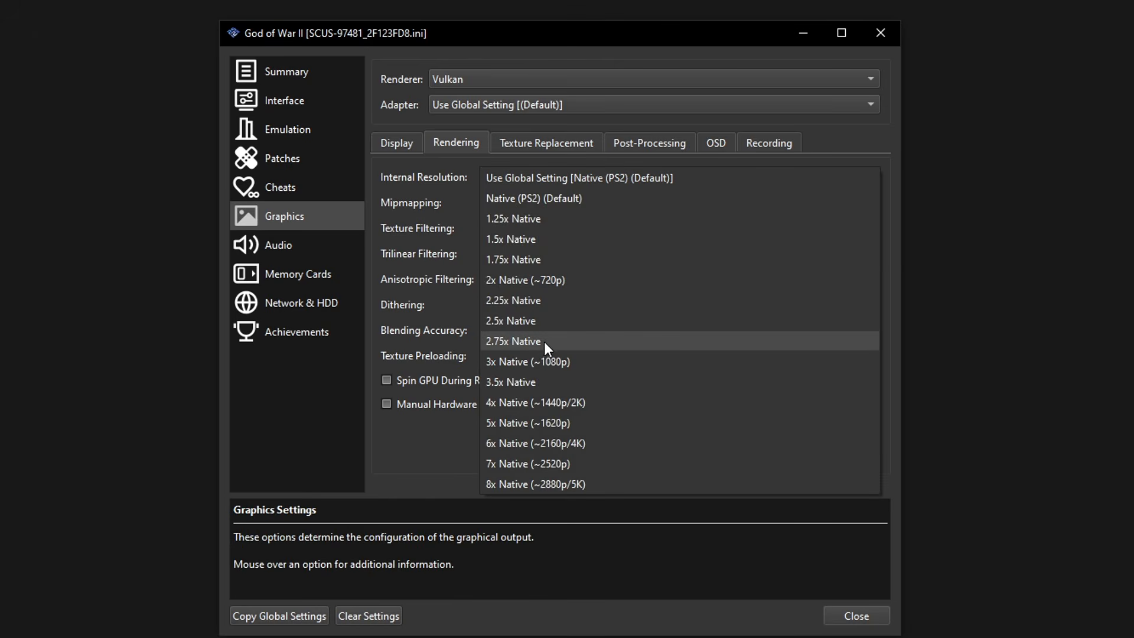
{"action": "left_click", "coordinate": [554, 445]}
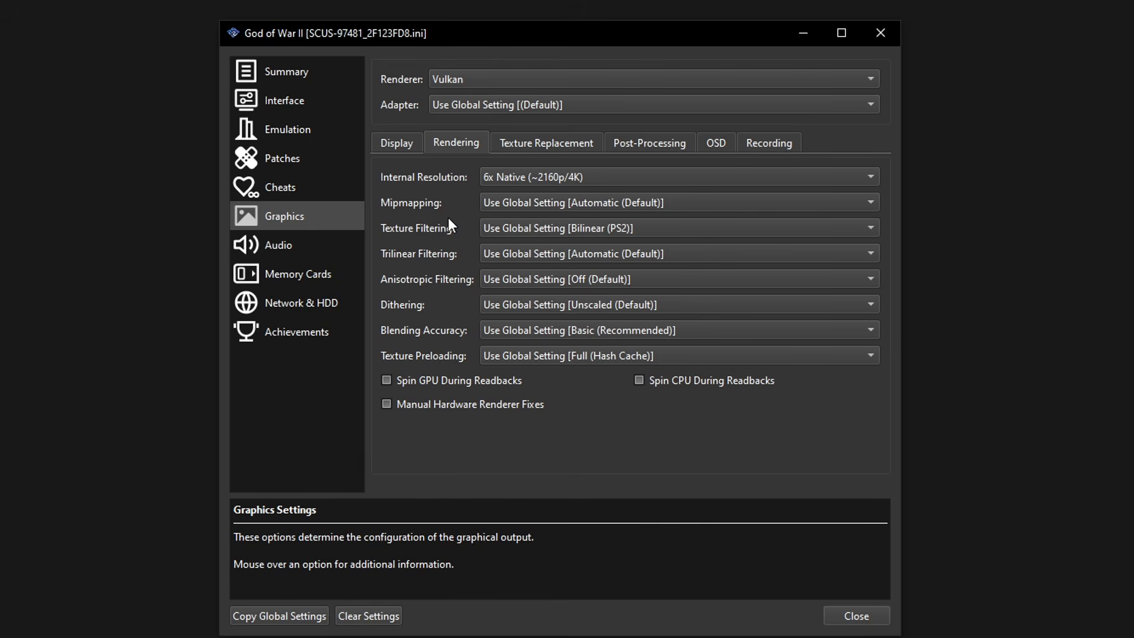
{"action": "left_click", "coordinate": [525, 279]}
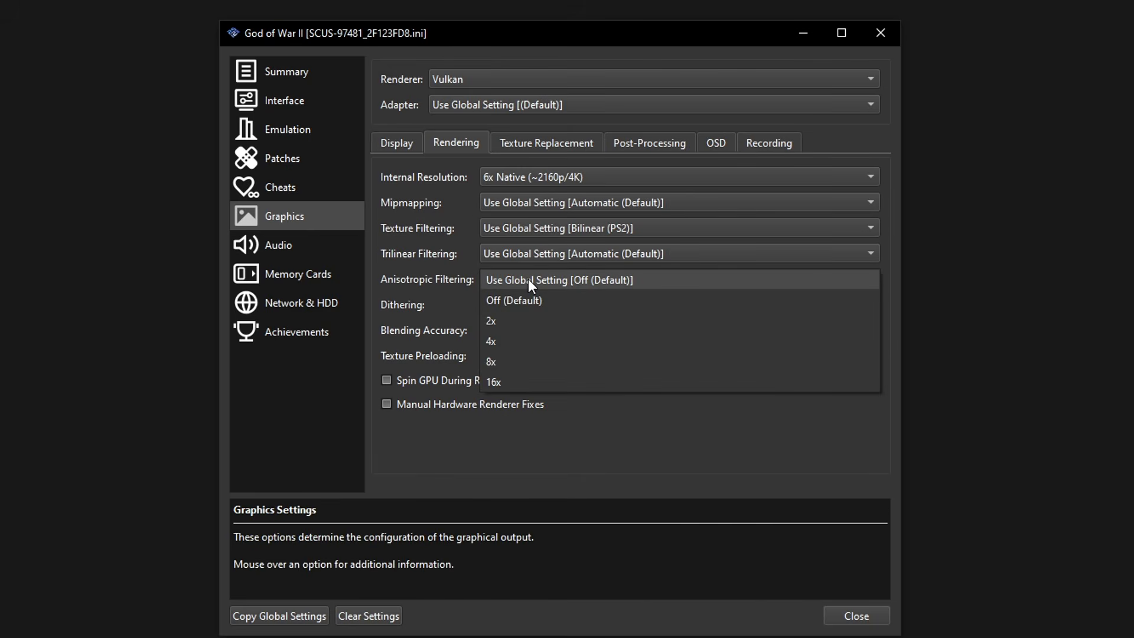
{"action": "left_click", "coordinate": [511, 381]}
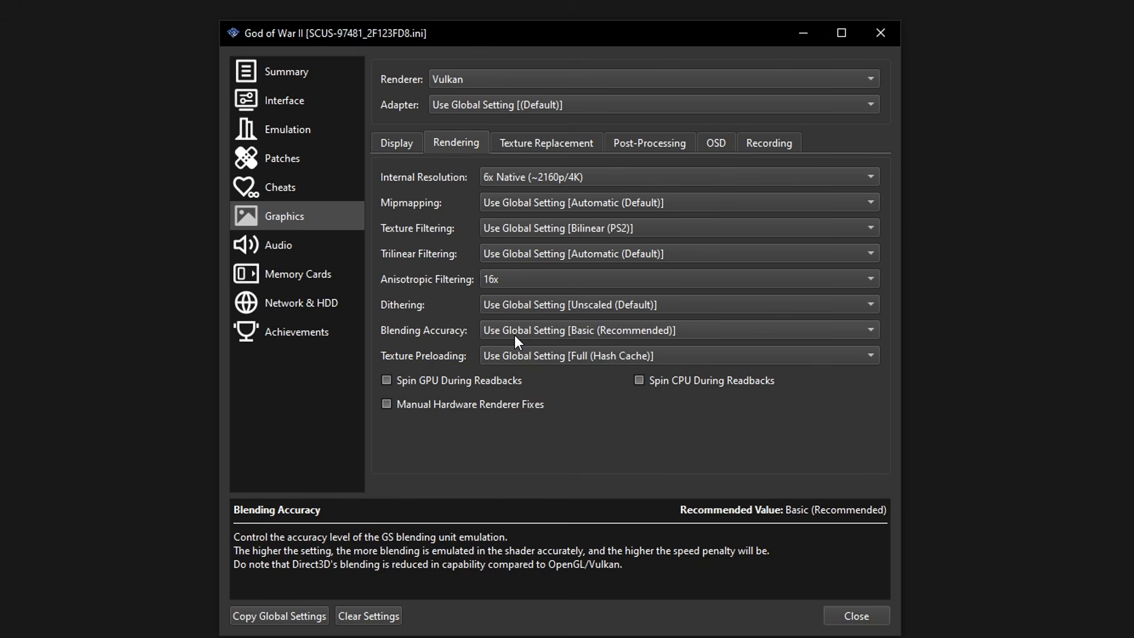
{"action": "left_click", "coordinate": [547, 147]}
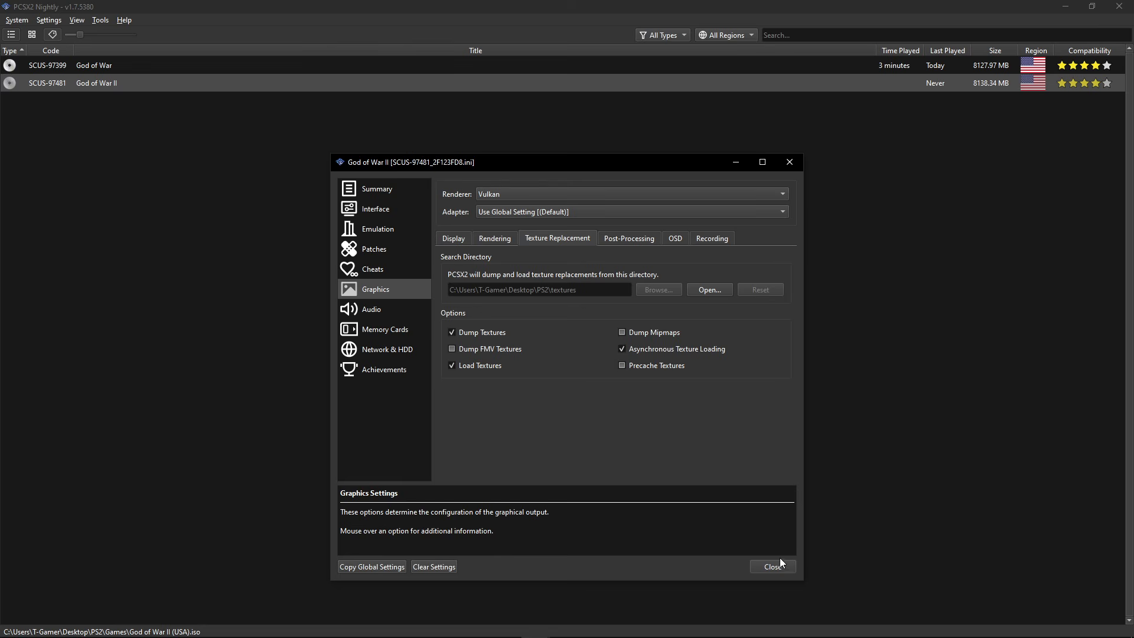
{"action": "left_click", "coordinate": [770, 565]}
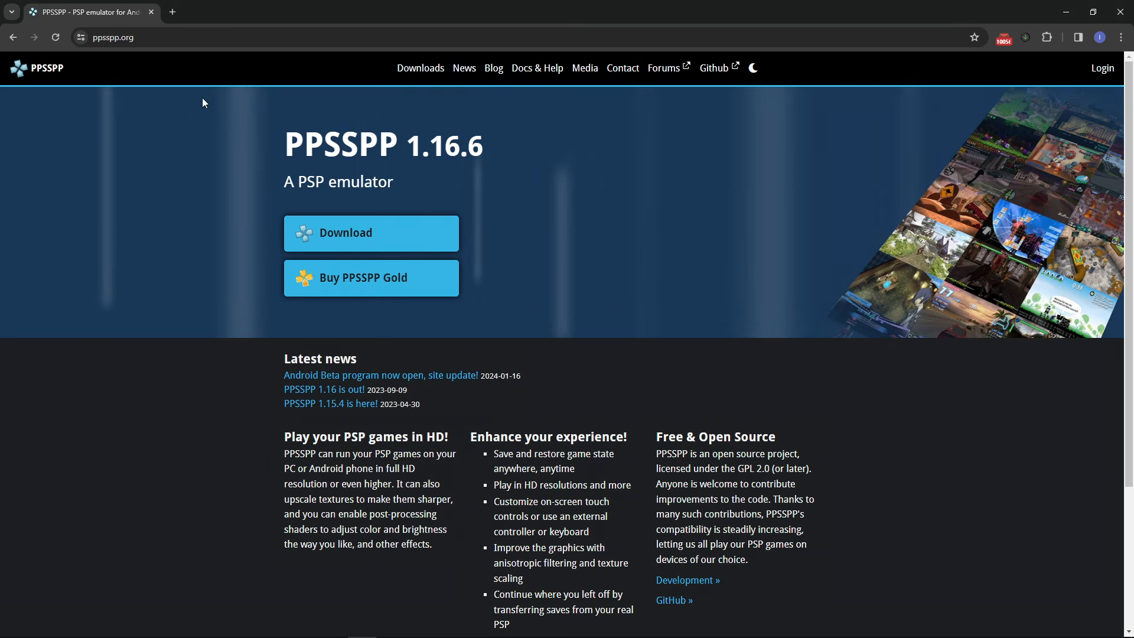
Download the Windows ZIP from ppsspp.org and find ppsspp_win.zip in the PSP folder
{"action": "left_click", "coordinate": [121, 39]}
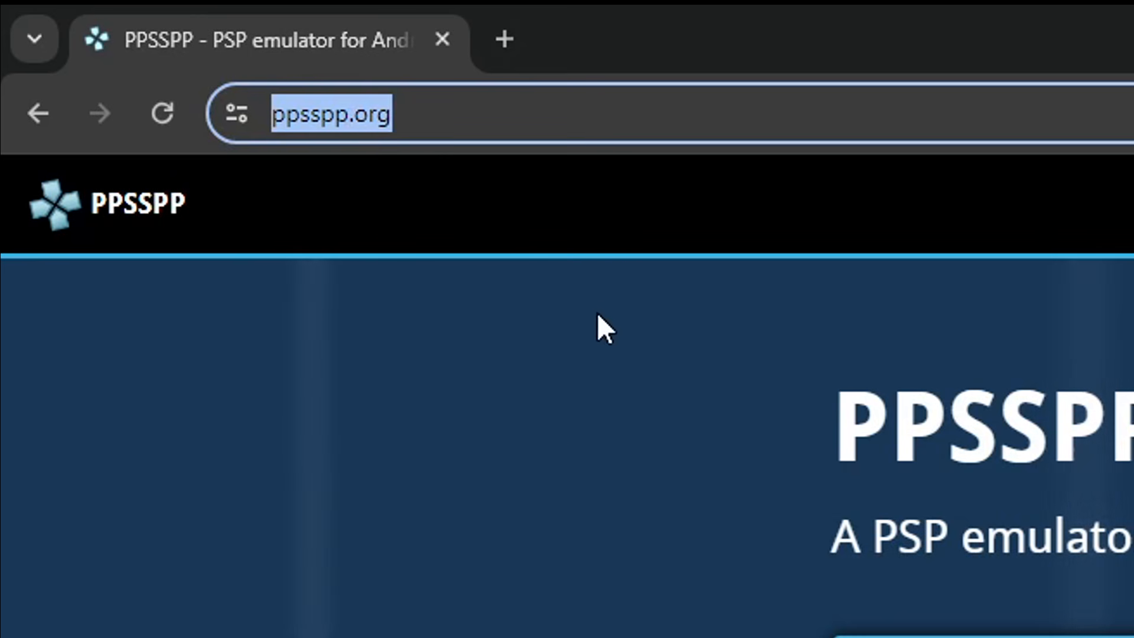
{"action": "left_click", "coordinate": [547, 443]}
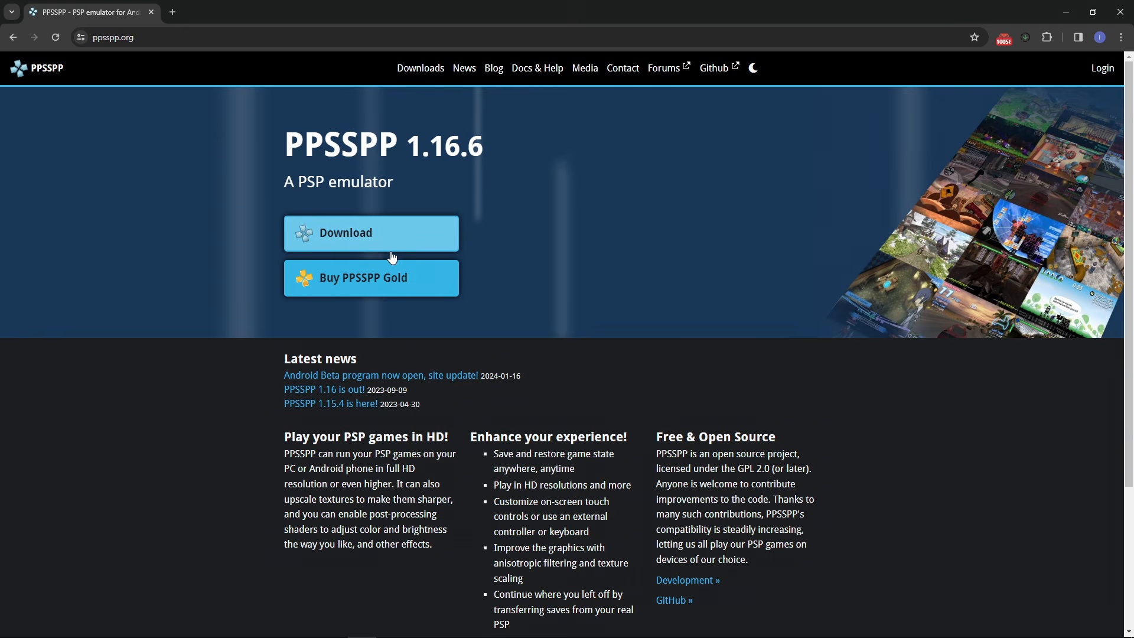
{"action": "left_click", "coordinate": [374, 246]}
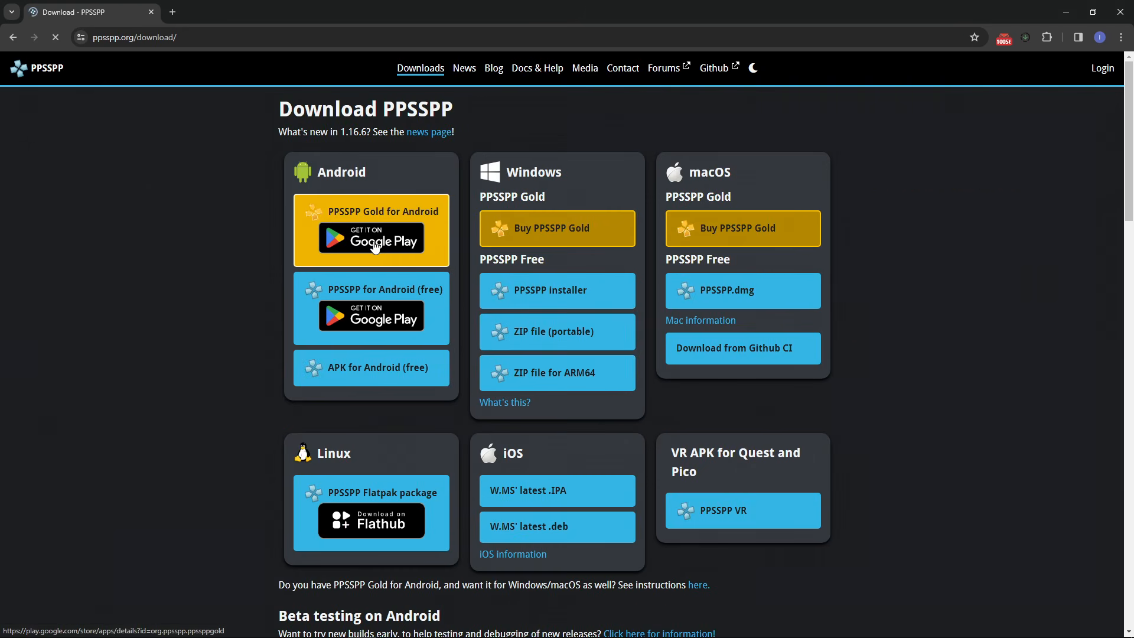
{"action": "scroll", "coordinate": [288, 330], "scroll_direction": "down", "scroll_amount": 1}
{"action": "scroll", "coordinate": [289, 334], "scroll_direction": "up", "scroll_amount": 1}
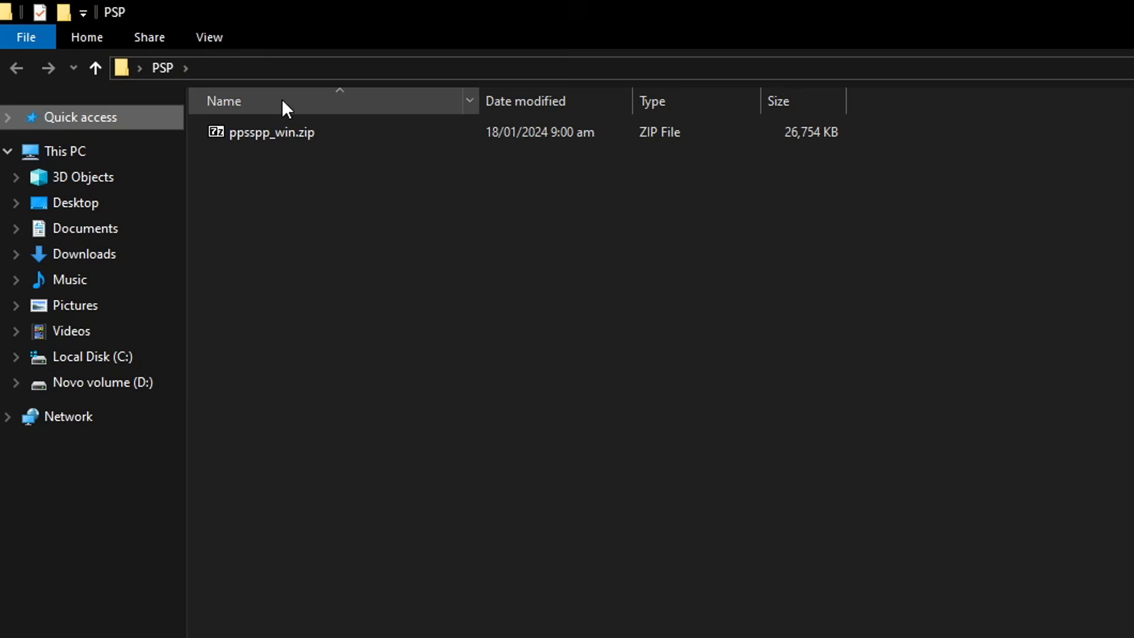
{"action": "right_click", "coordinate": [282, 139]}
Extract ppsspp_win.zip here with 7-Zip, permanently delete the zip, and select PPSSPPWindows64.exe
{"action": "mouse_move", "coordinate": [399, 183]}
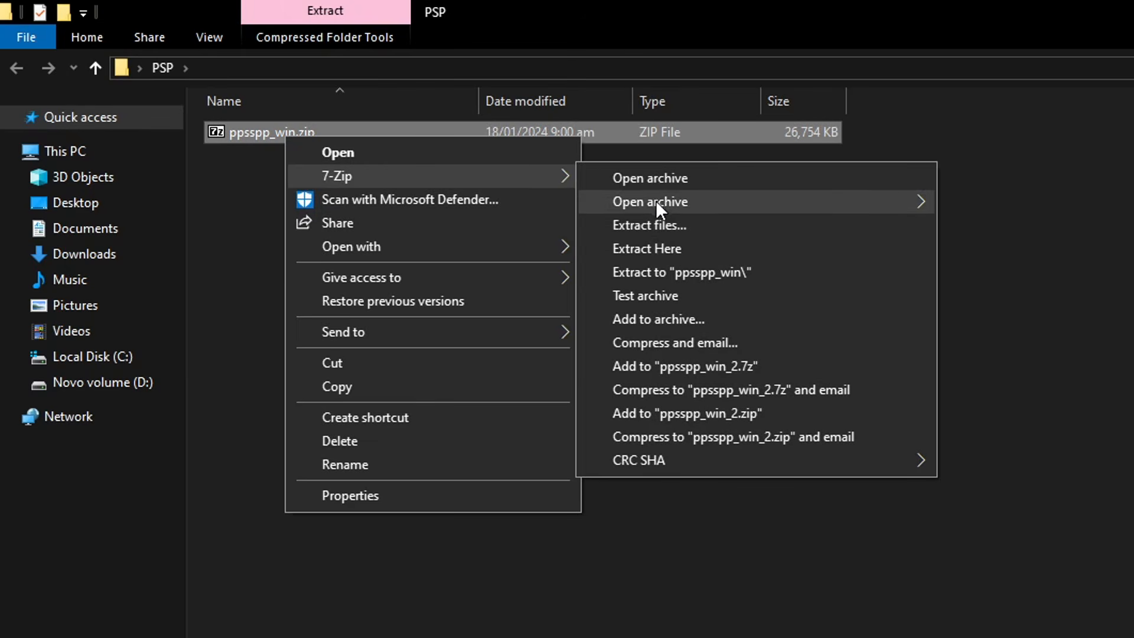
{"action": "left_click", "coordinate": [653, 247]}
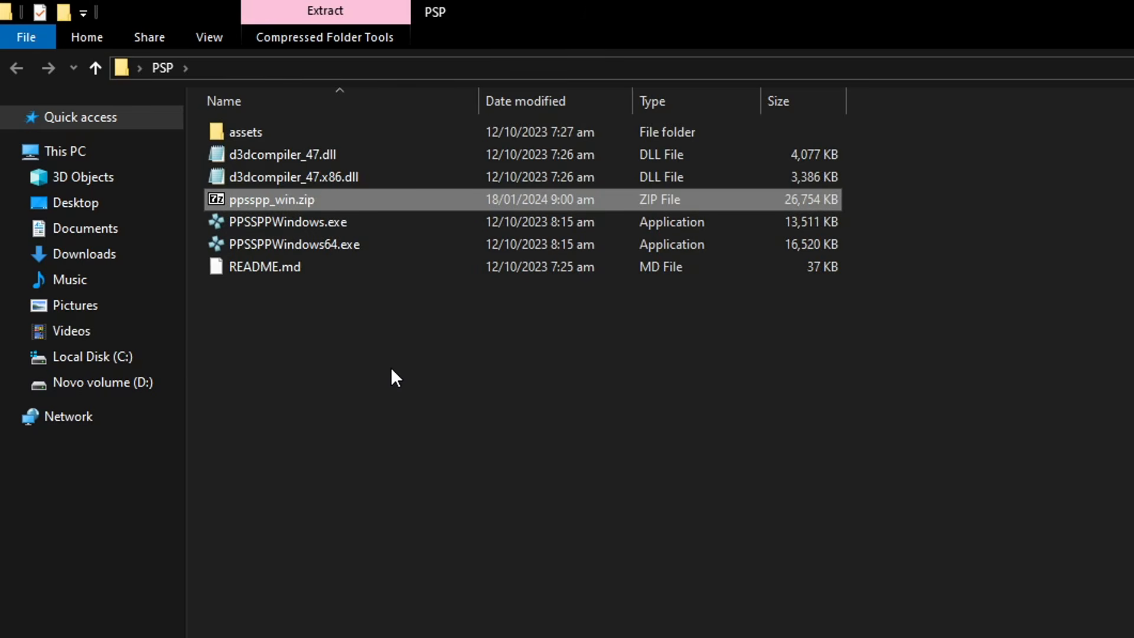
{"action": "key", "text": "shift+Delete"}
{"action": "key", "text": "Return"}
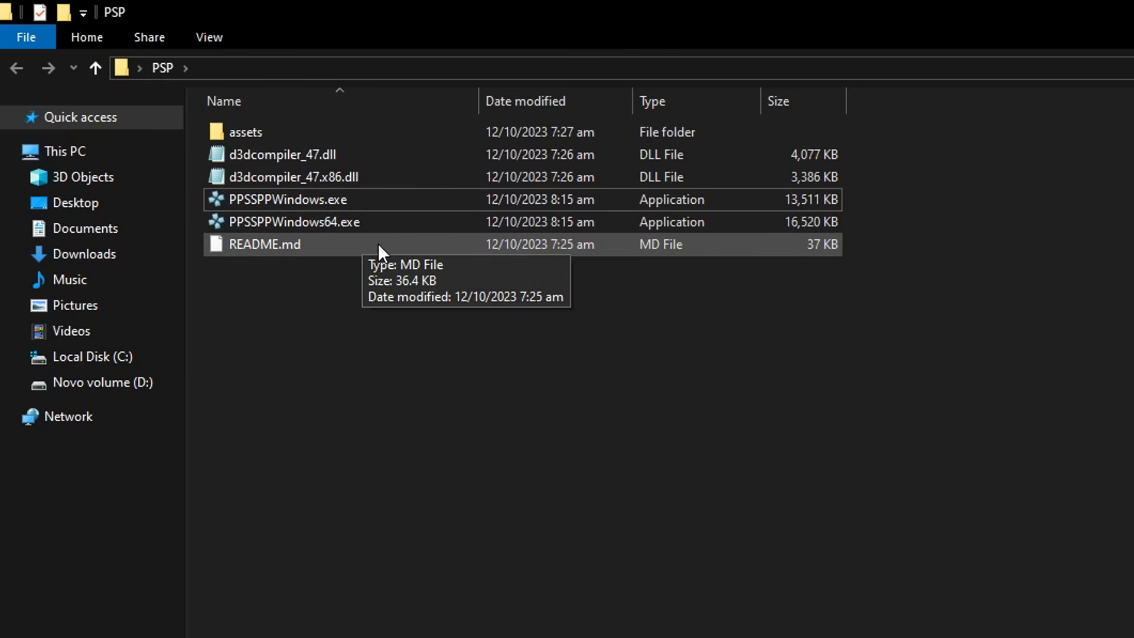
{"action": "left_click", "coordinate": [329, 223]}
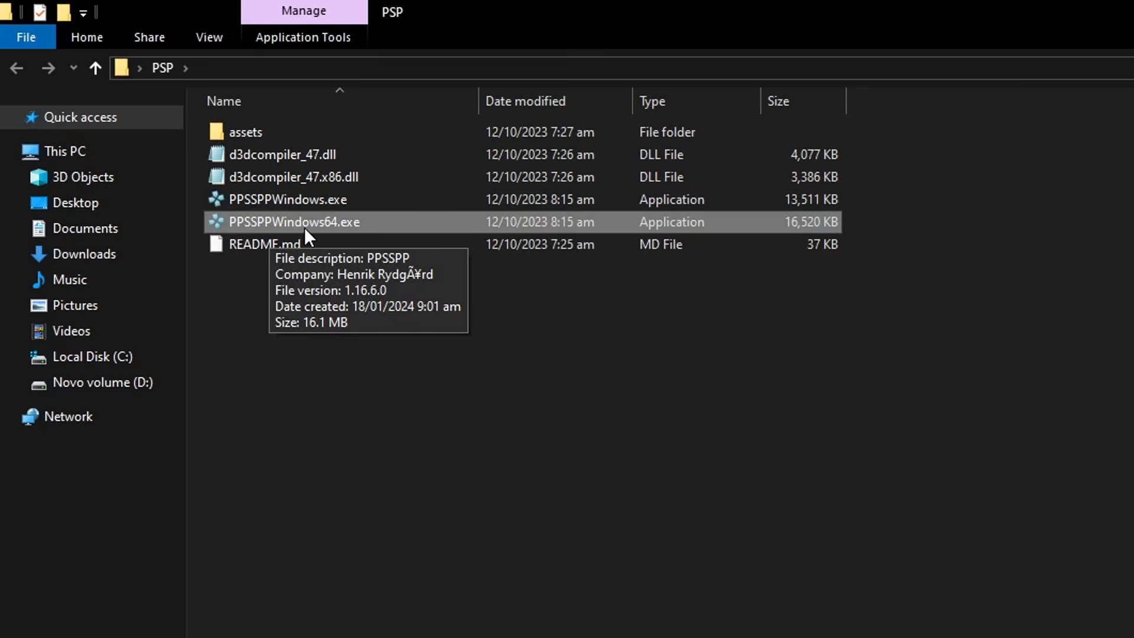
Launch PPSSPPWindows64.exe, maximize its window, and open More settings under Game settings
{"action": "double_click", "coordinate": [334, 223]}
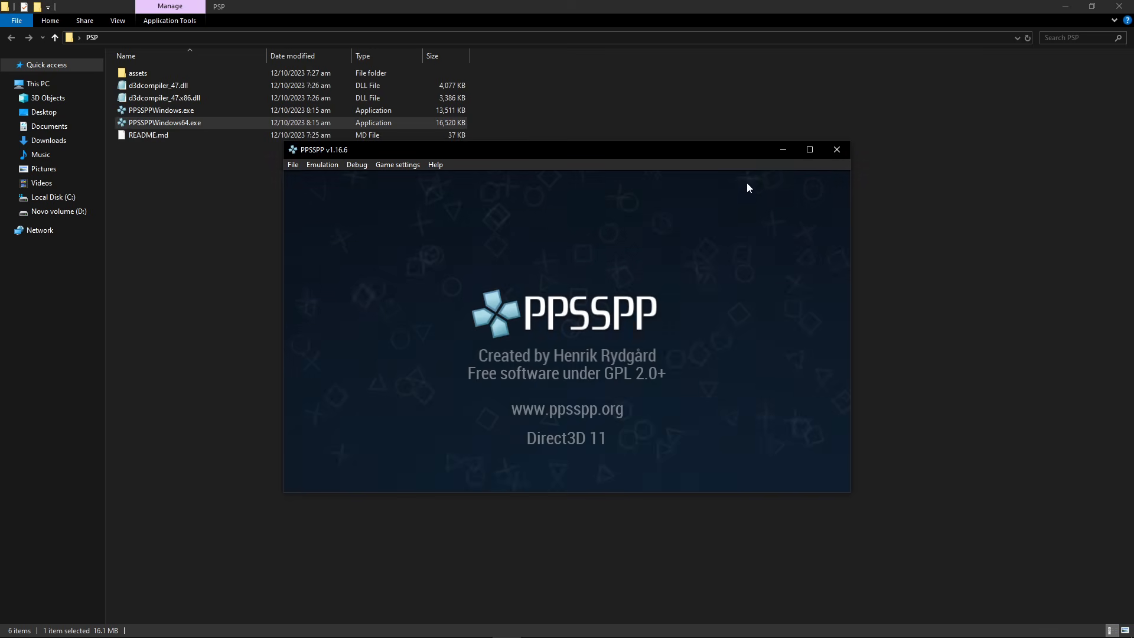
{"action": "left_click", "coordinate": [809, 150]}
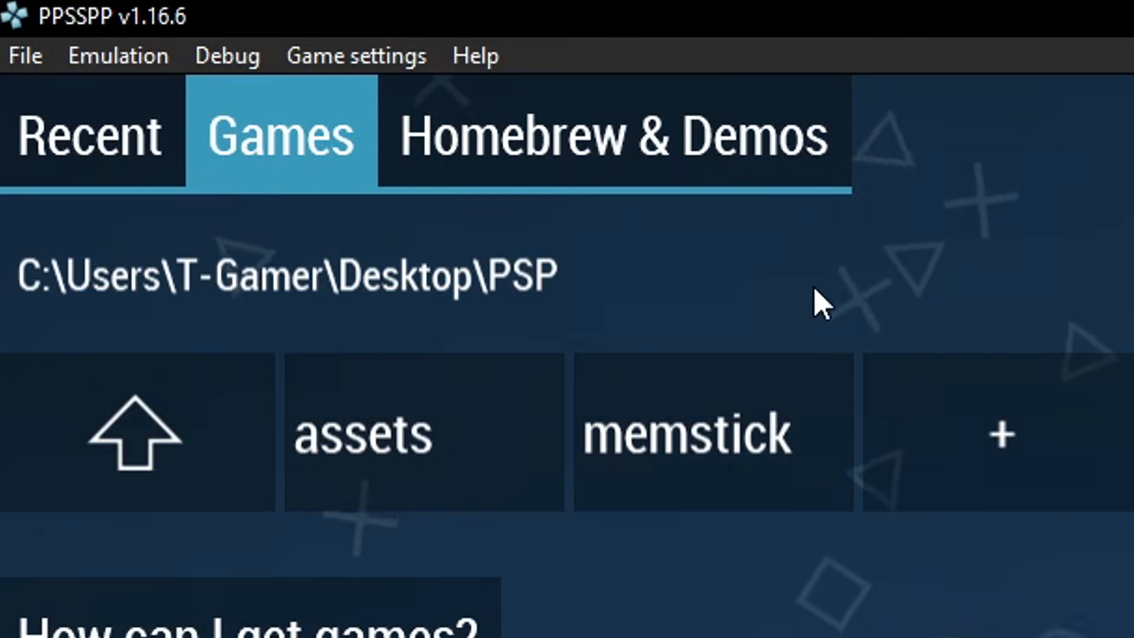
{"action": "left_click", "coordinate": [387, 70]}
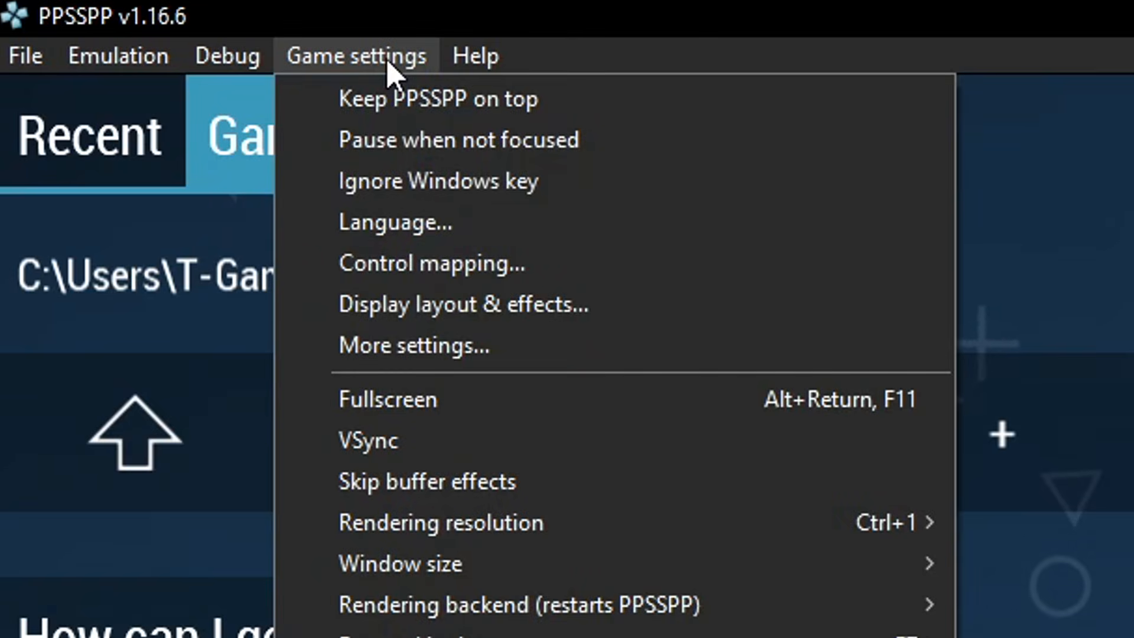
{"action": "left_click", "coordinate": [391, 68]}
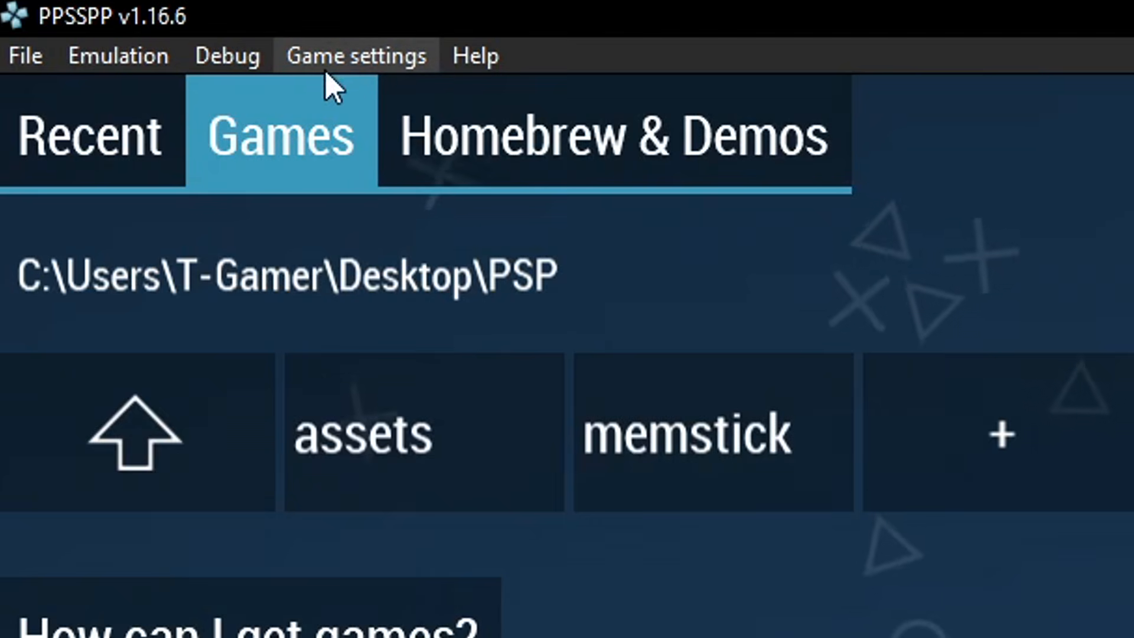
{"action": "left_click", "coordinate": [366, 64]}
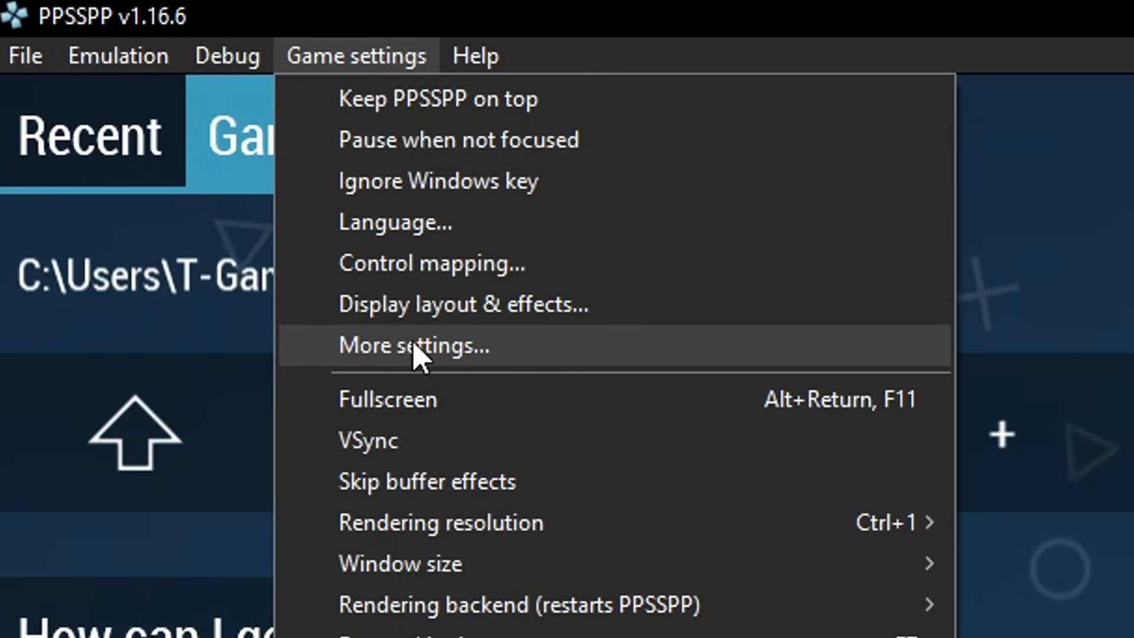
{"action": "left_click", "coordinate": [417, 348]}
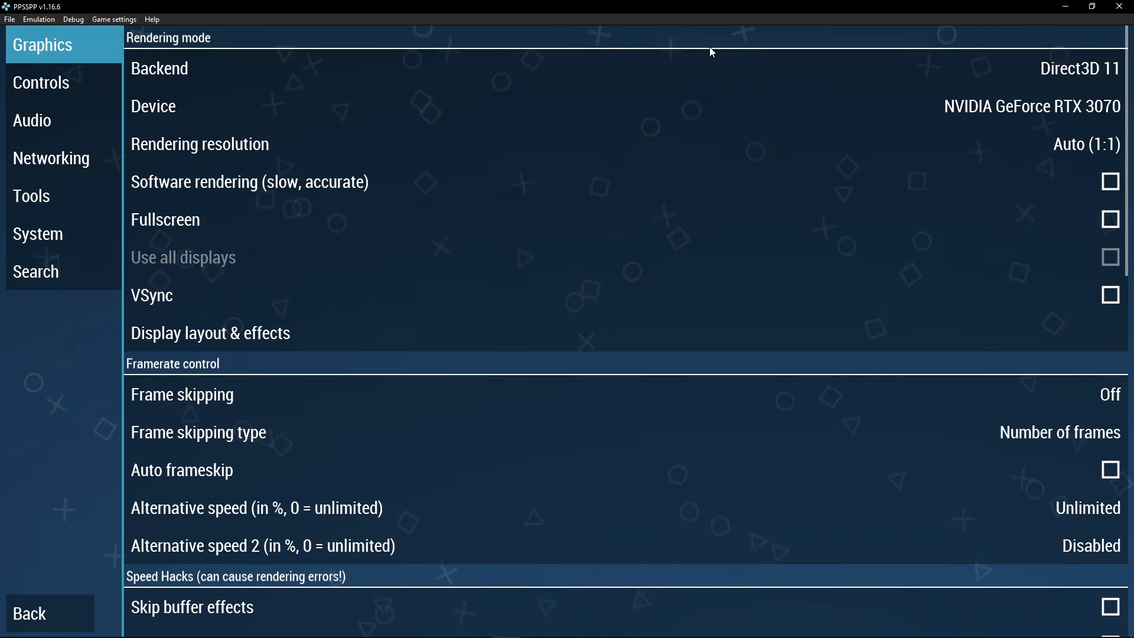
Switch PPSSPP's graphics backend to Vulkan and restart to apply it
{"action": "left_click", "coordinate": [253, 76]}
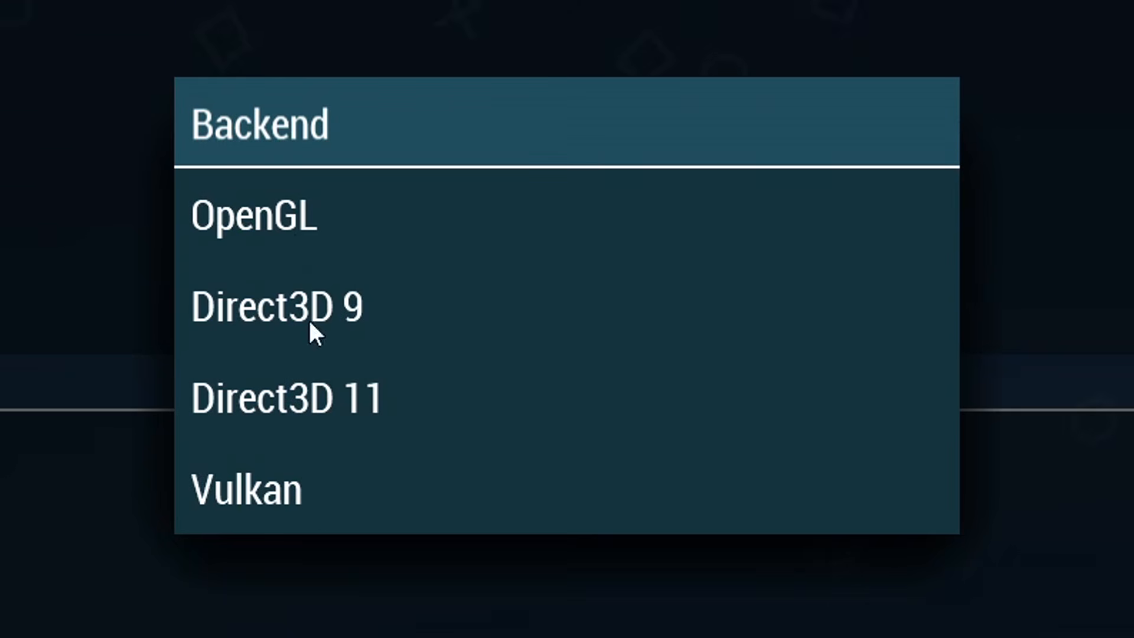
{"action": "left_click", "coordinate": [287, 490]}
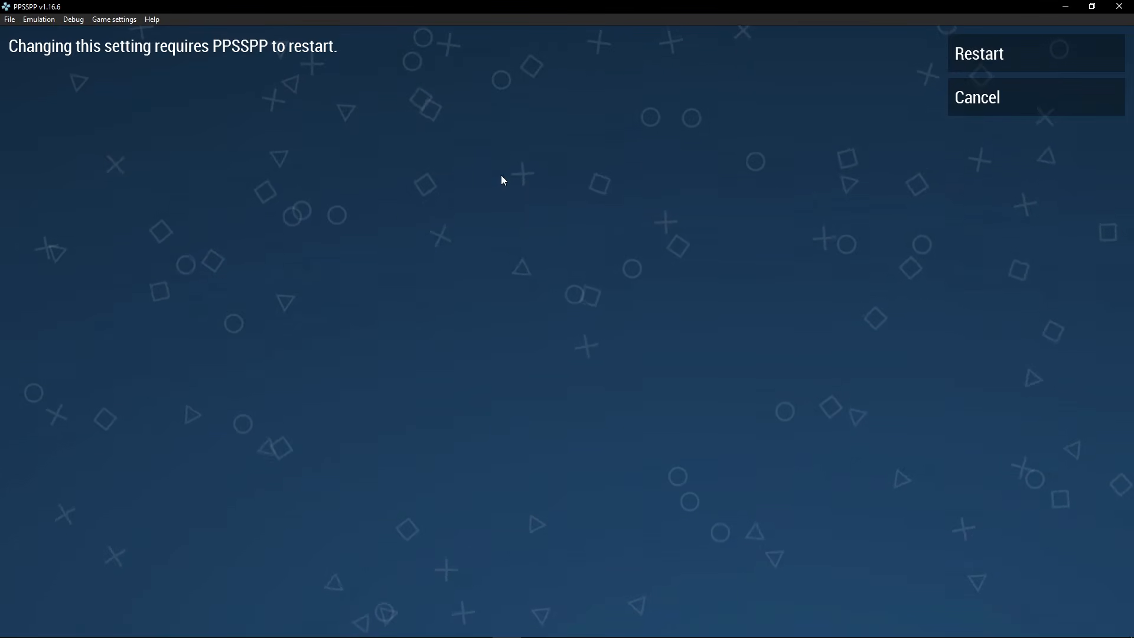
{"action": "left_click", "coordinate": [984, 54]}
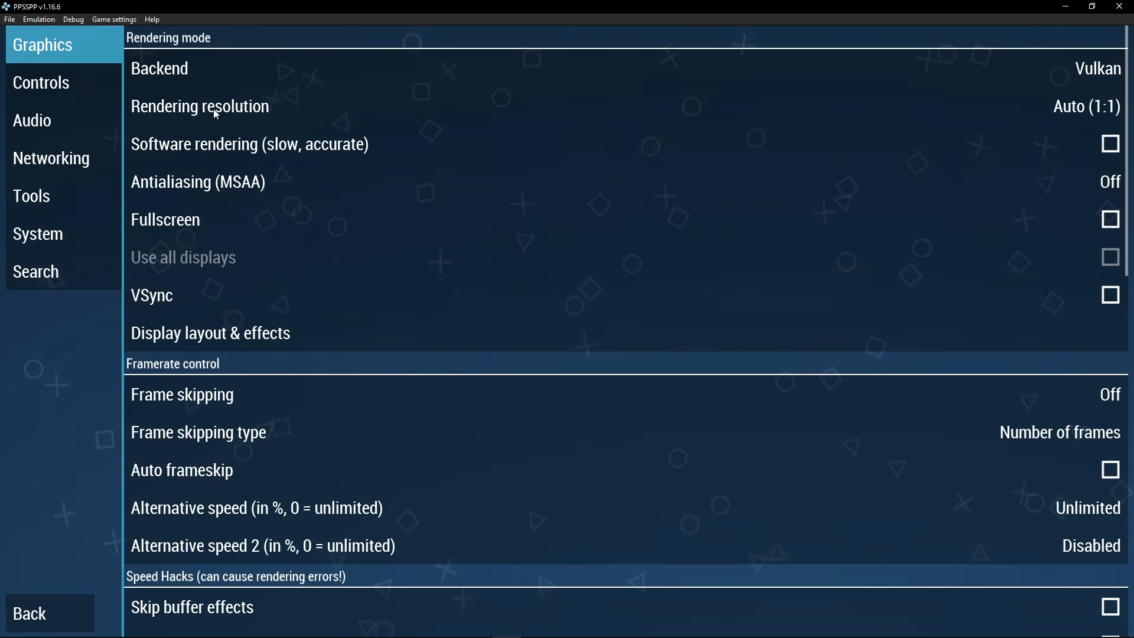
Set rendering resolution to 4x PSP (1080p) and antialiasing (MSAA) to 8×
{"action": "left_click", "coordinate": [257, 111]}
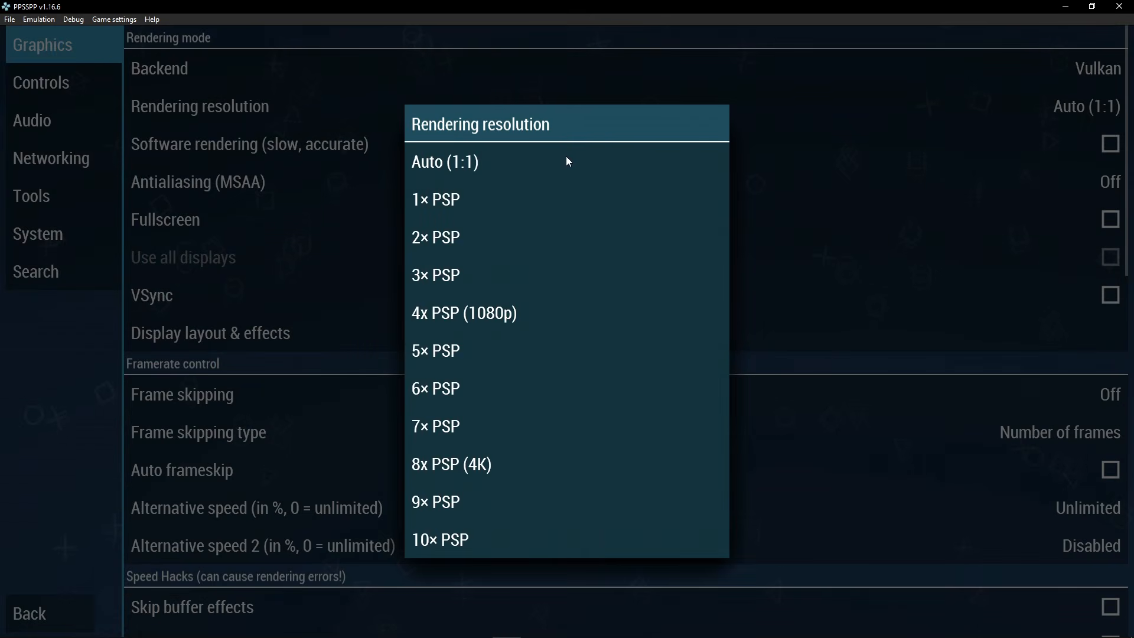
{"action": "left_click", "coordinate": [487, 315]}
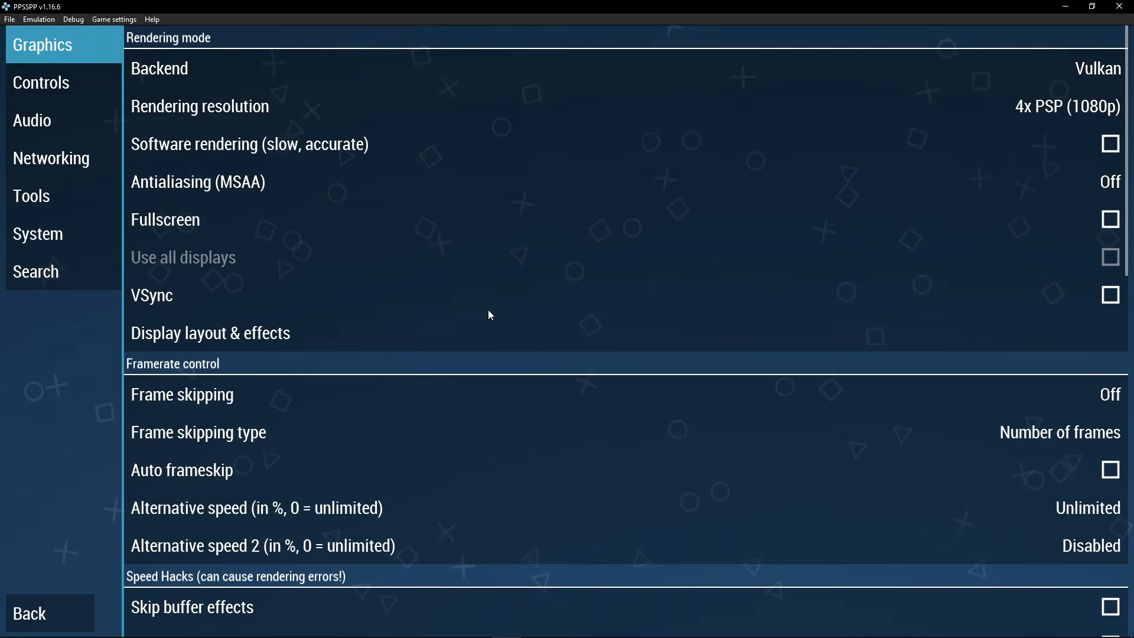
{"action": "left_click", "coordinate": [425, 106]}
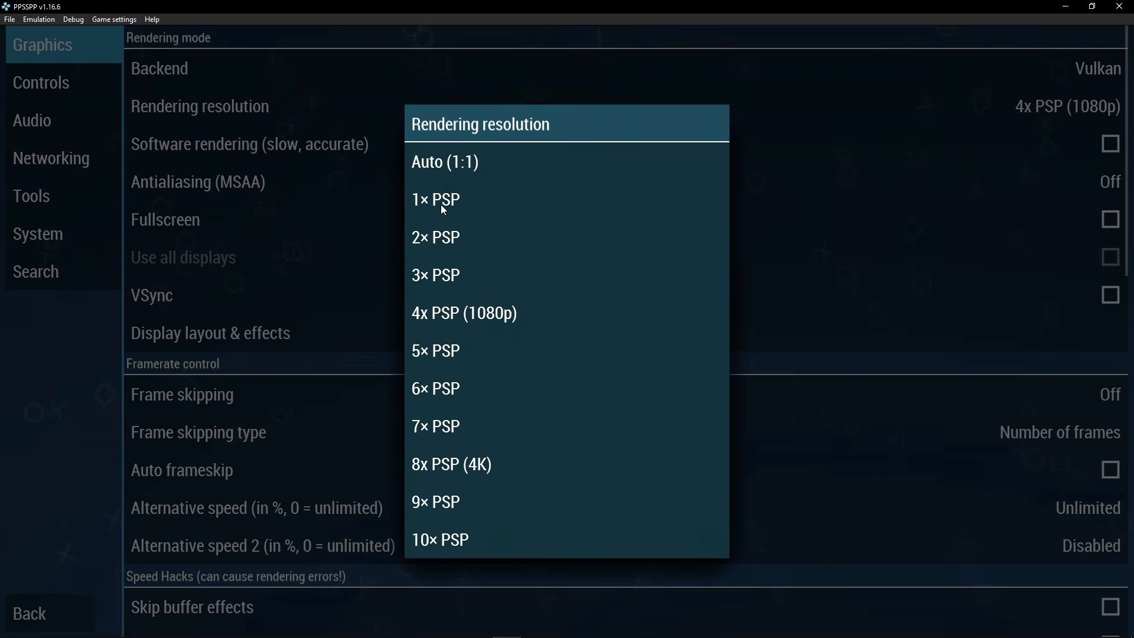
{"action": "left_click", "coordinate": [372, 218]}
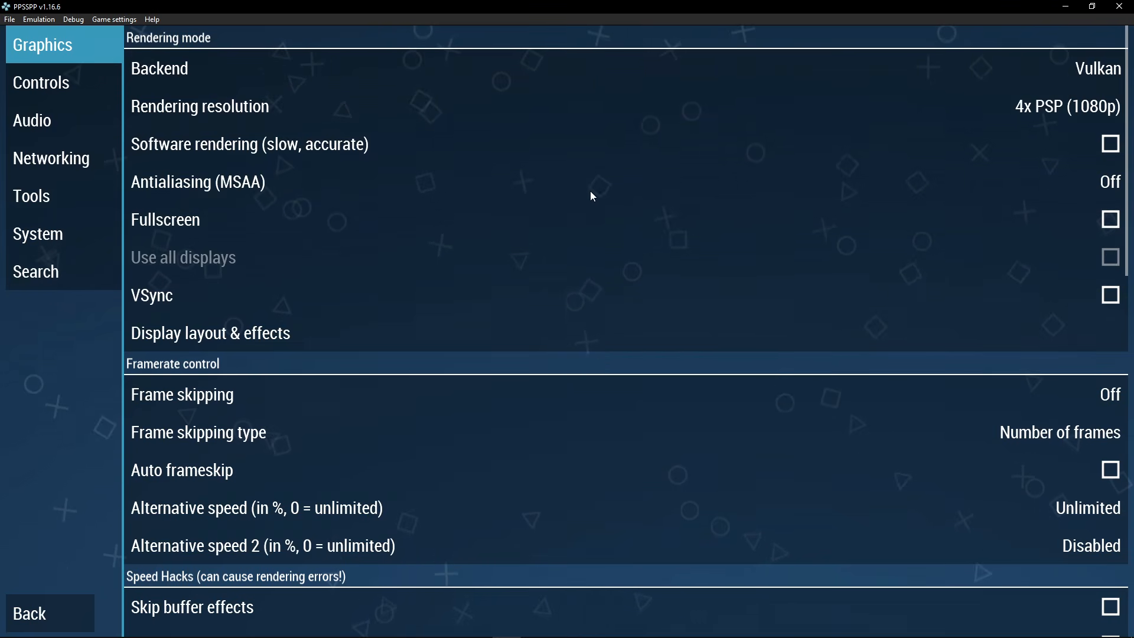
{"action": "left_click", "coordinate": [516, 194]}
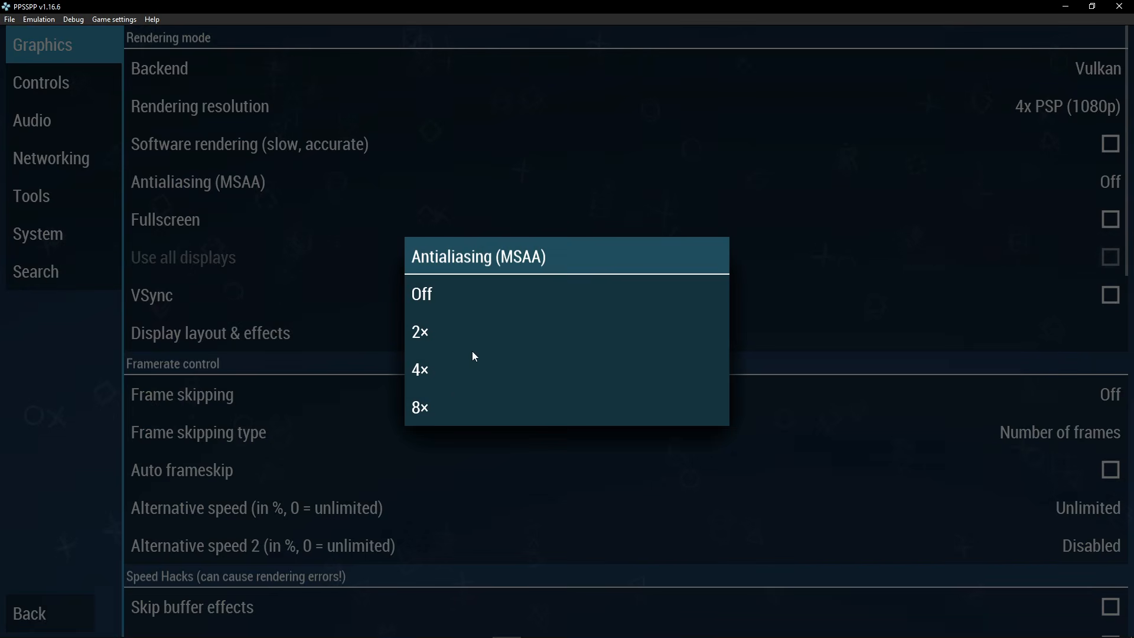
{"action": "left_click", "coordinate": [437, 409]}
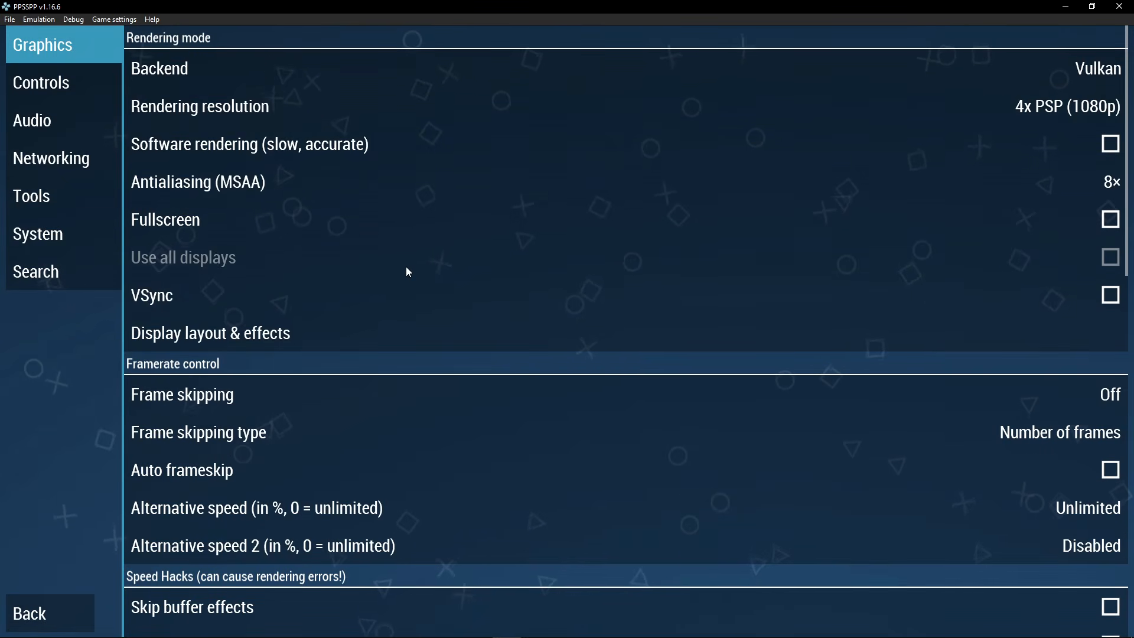
Keep the xBRZ upscale type and set the texture upscale level to 5×
{"action": "scroll", "coordinate": [354, 304], "scroll_direction": "down", "scroll_amount": 2}
{"action": "scroll", "coordinate": [350, 311], "scroll_direction": "down", "scroll_amount": 10}
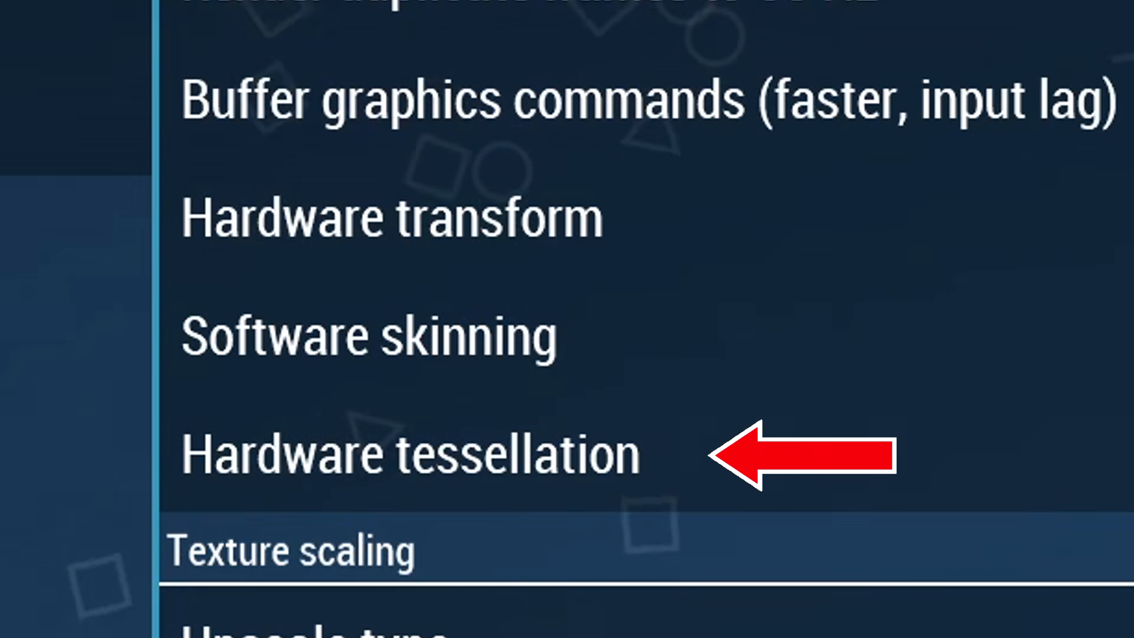
{"action": "left_click", "coordinate": [1122, 453]}
{"action": "scroll", "coordinate": [644, 319], "scroll_direction": "down", "scroll_amount": 1}
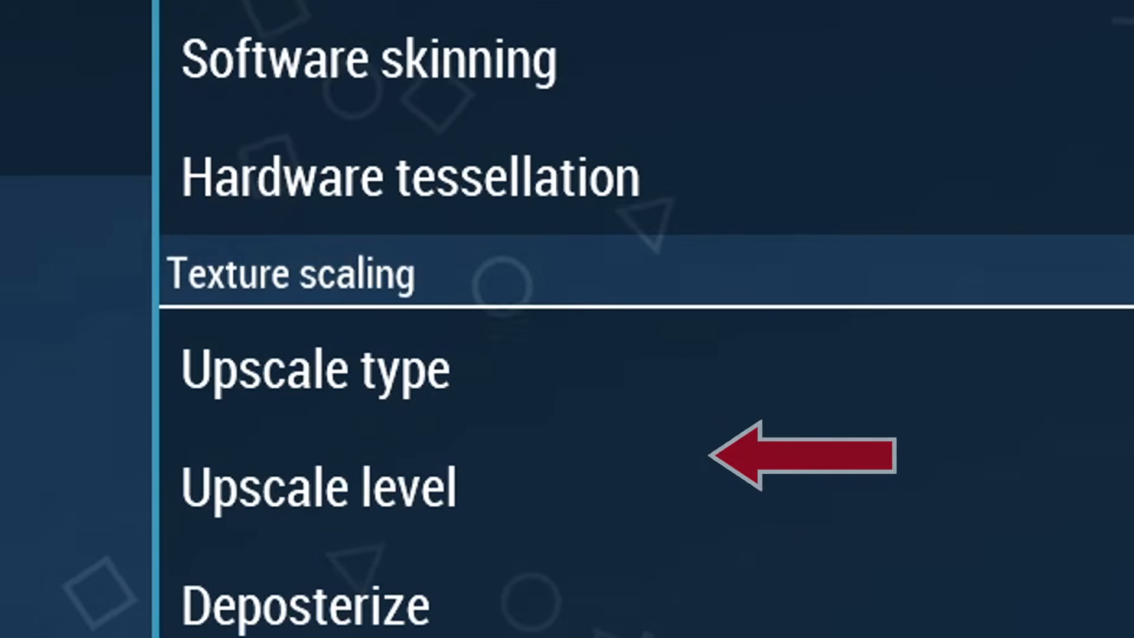
{"action": "scroll", "coordinate": [377, 28], "scroll_direction": "down", "scroll_amount": 1}
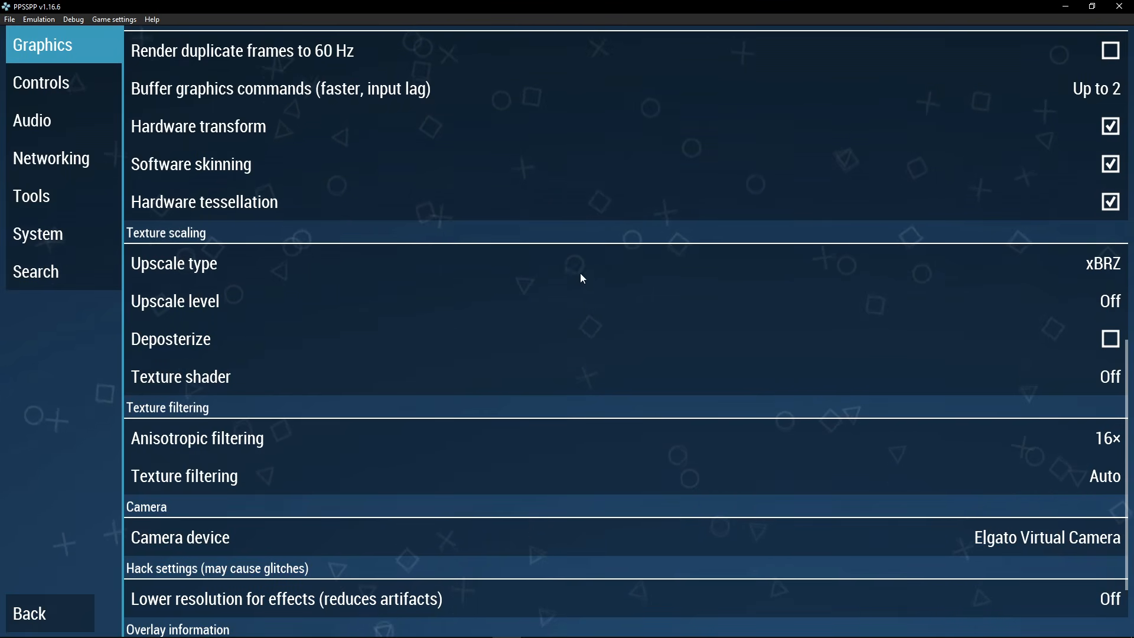
{"action": "left_click", "coordinate": [473, 268]}
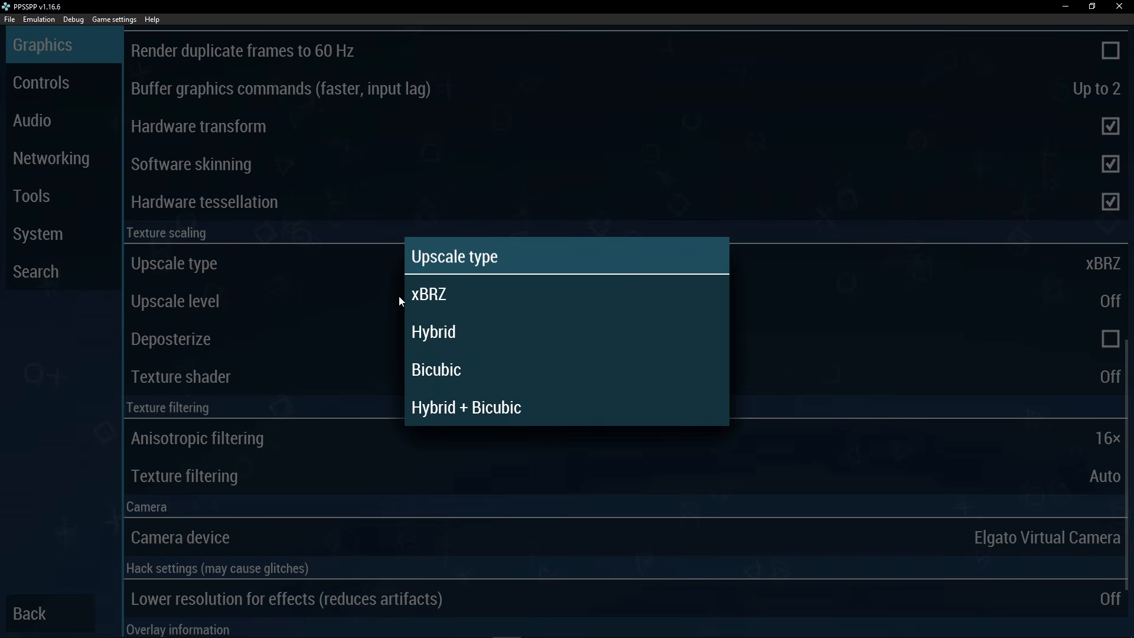
{"action": "left_click", "coordinate": [353, 302]}
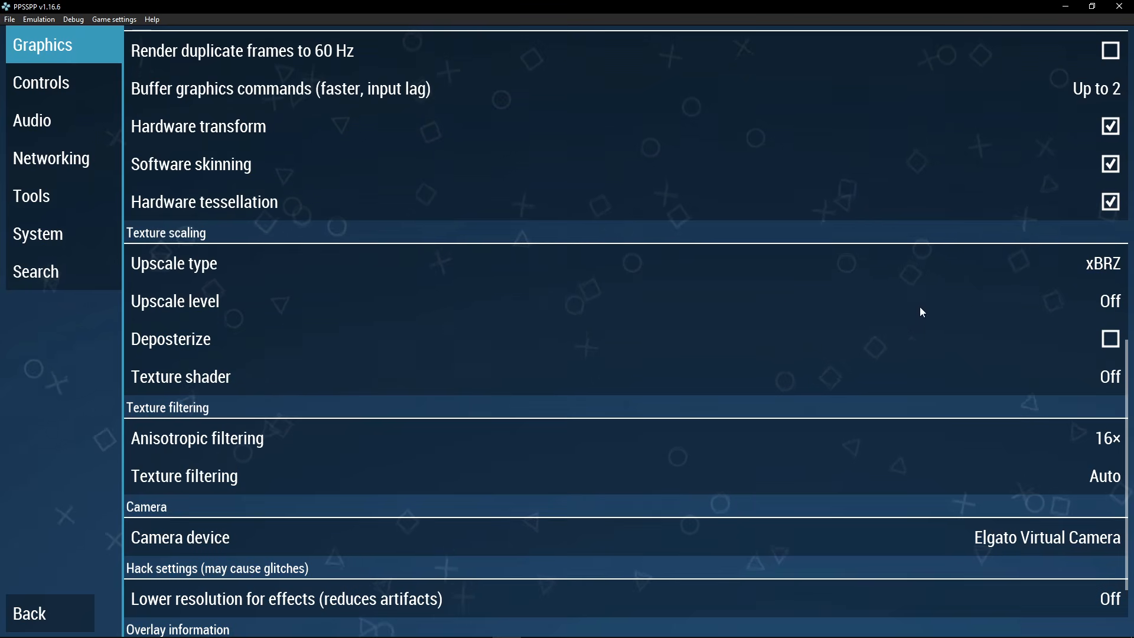
{"action": "left_click", "coordinate": [753, 304]}
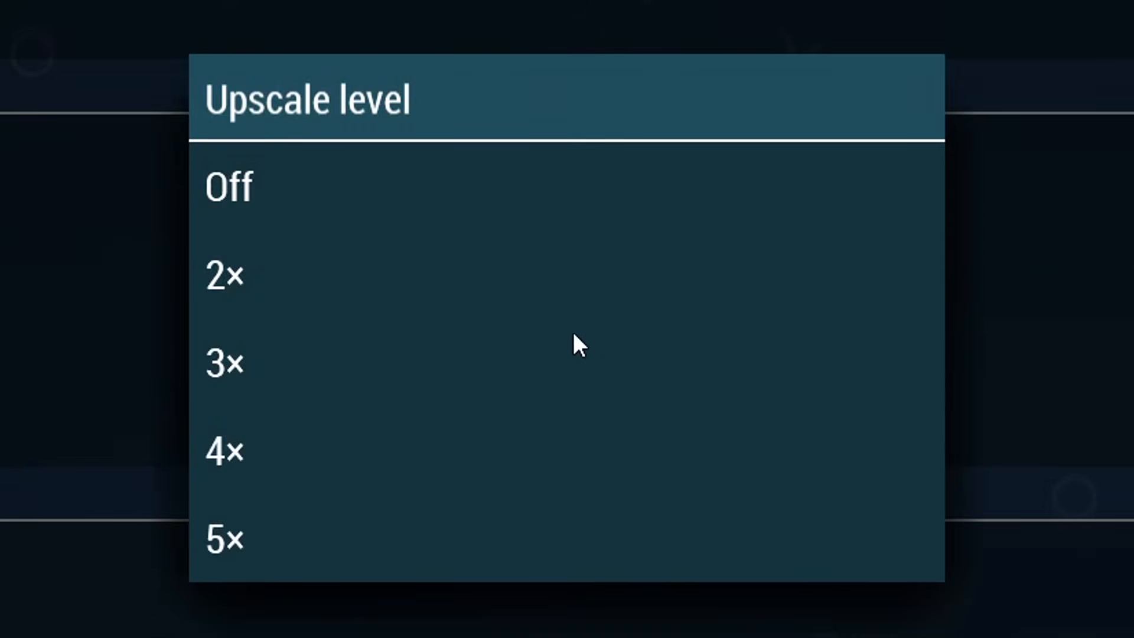
{"action": "left_click", "coordinate": [259, 545]}
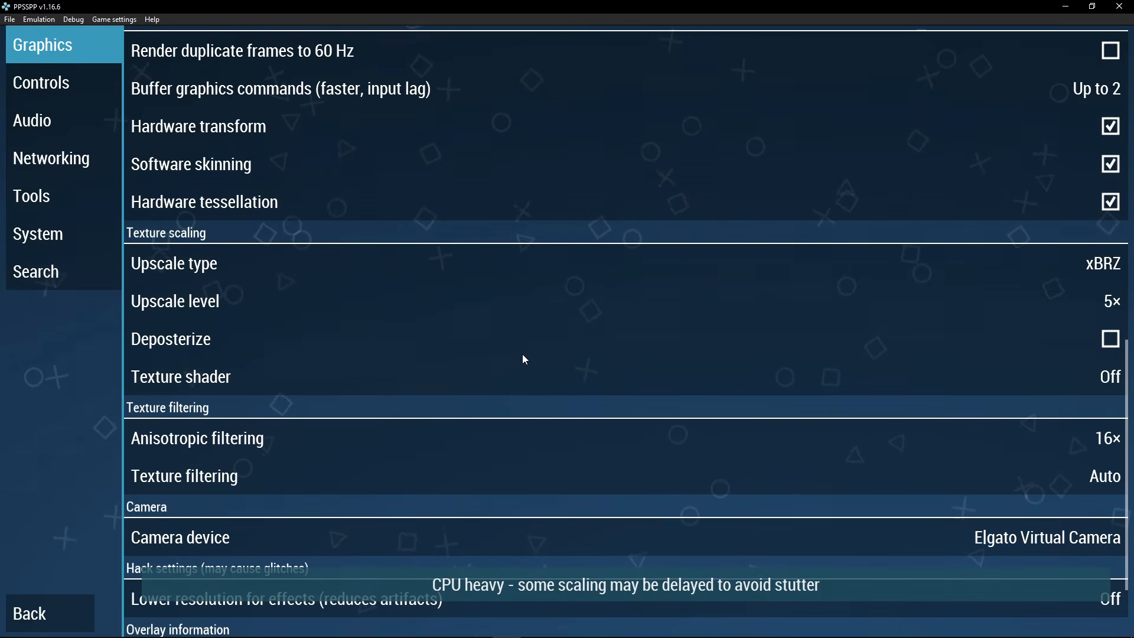
Keep anisotropic filtering at 16×, set texture filtering to Auto Max Quality, then view Controls
{"action": "scroll", "coordinate": [524, 357], "scroll_direction": "down", "scroll_amount": 3}
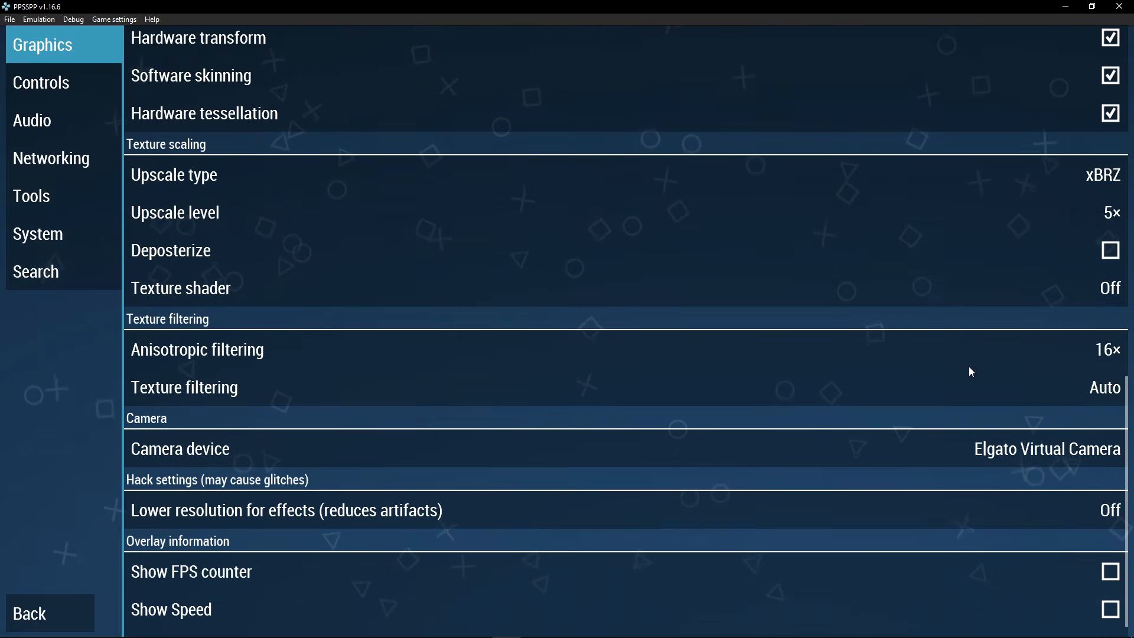
{"action": "left_click", "coordinate": [1072, 352]}
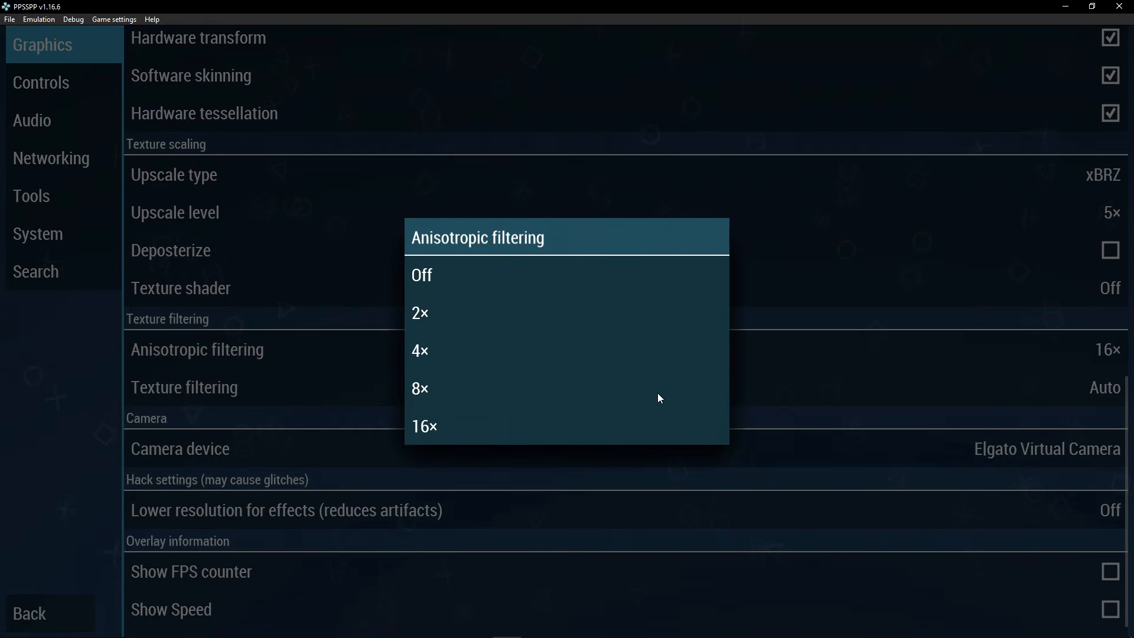
{"action": "left_click", "coordinate": [852, 384]}
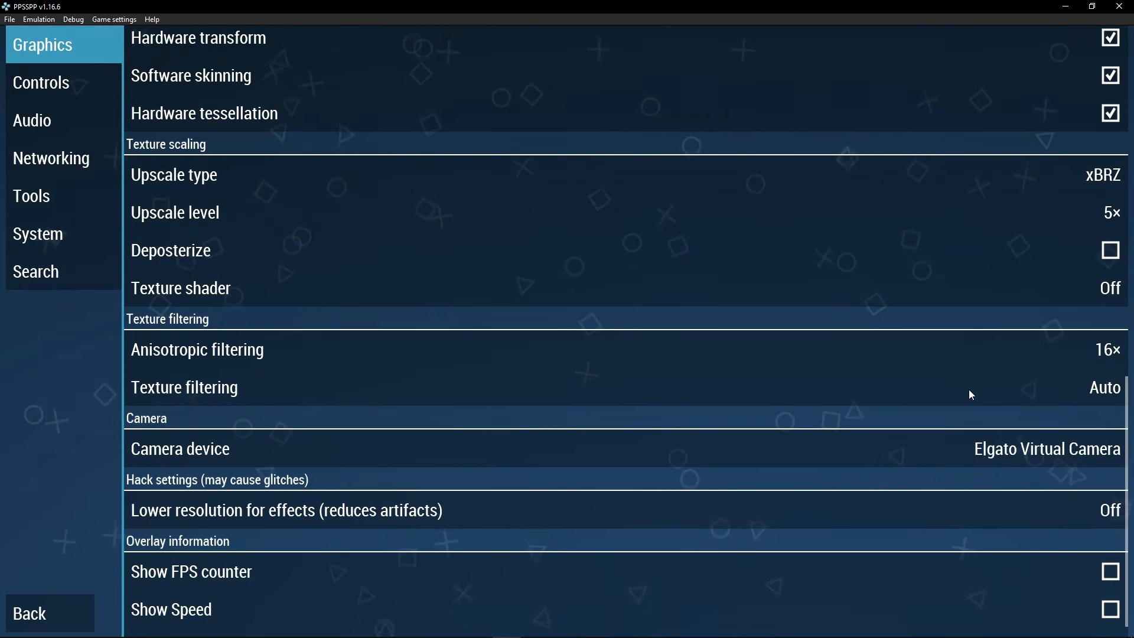
{"action": "left_click", "coordinate": [827, 399]}
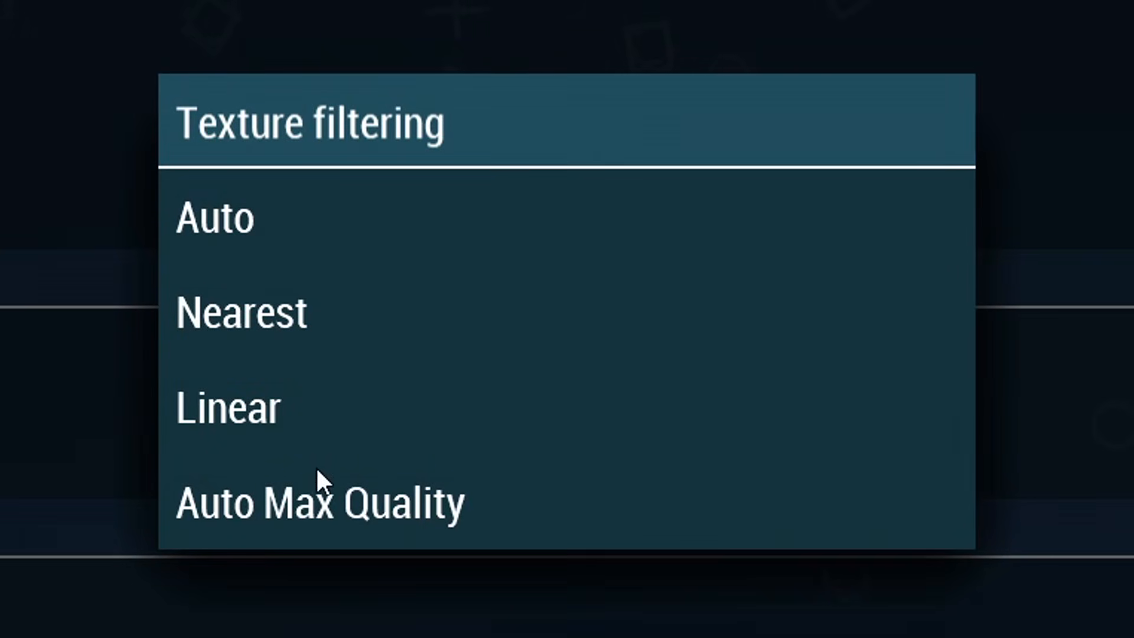
{"action": "left_click", "coordinate": [327, 512]}
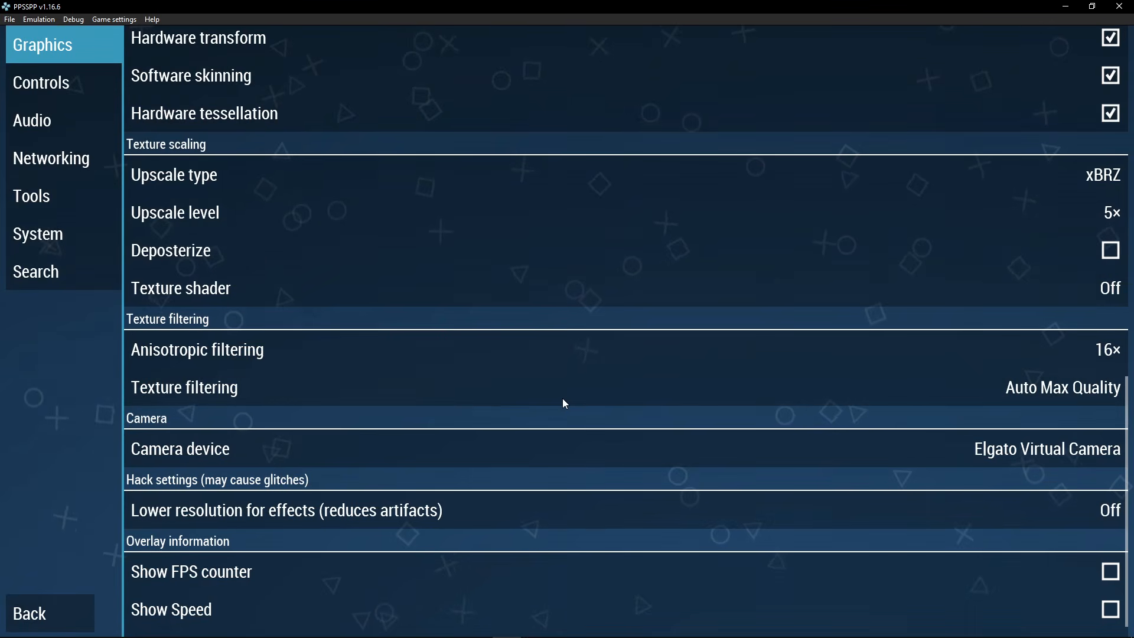
{"action": "scroll", "coordinate": [516, 426], "scroll_direction": "up", "scroll_amount": 3}
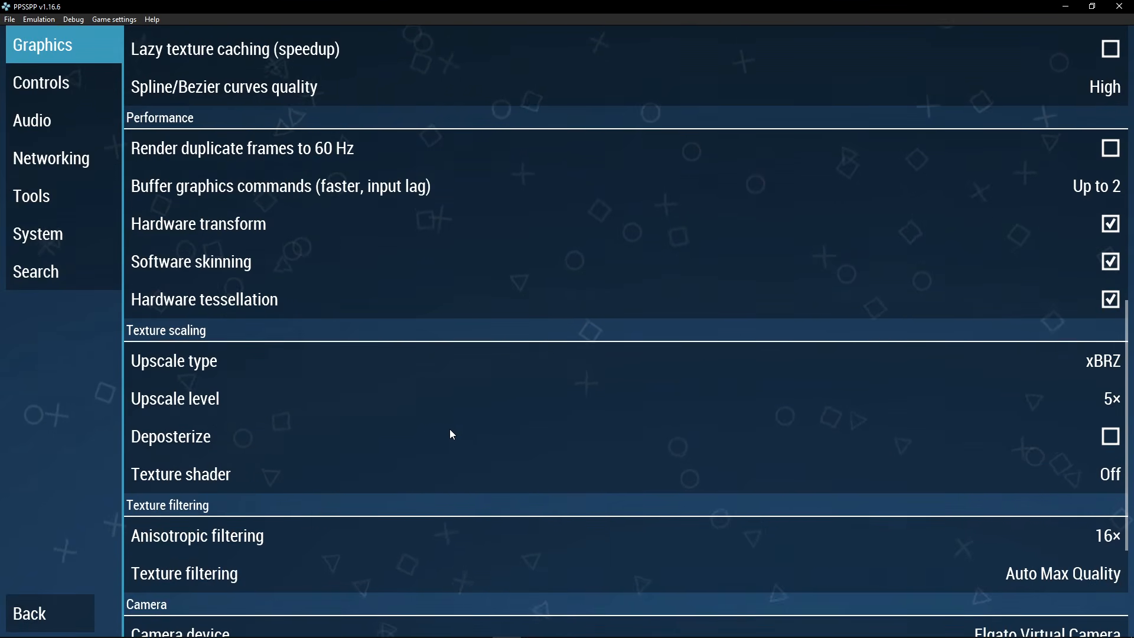
{"action": "scroll", "coordinate": [448, 428], "scroll_direction": "up", "scroll_amount": 3}
{"action": "left_click", "coordinate": [50, 85]}
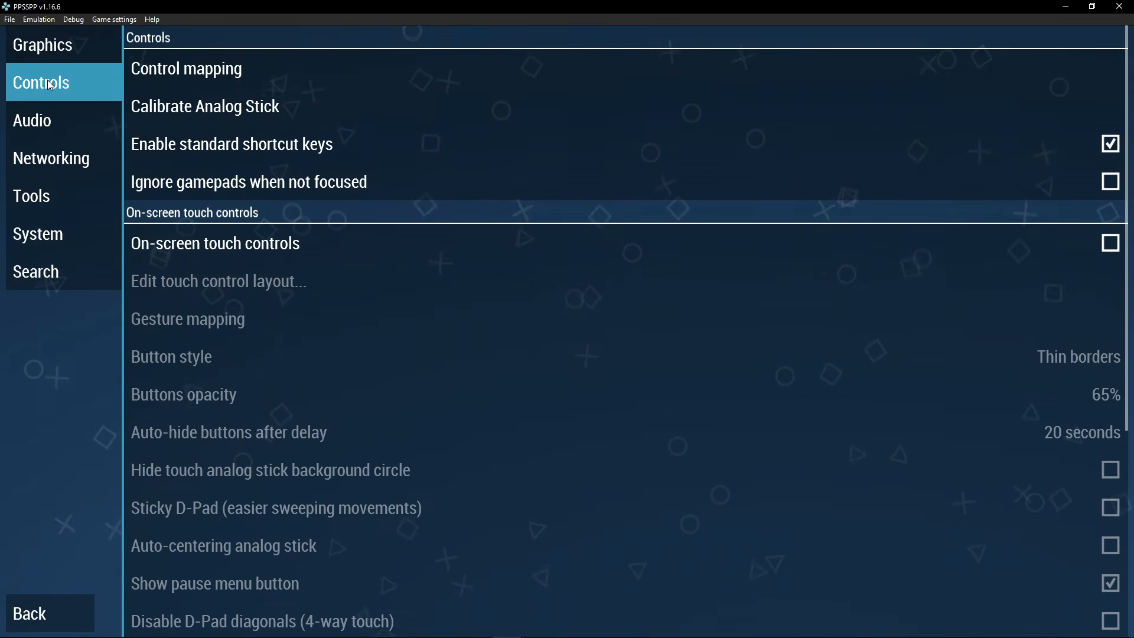
Auto-configure every PSP control with the Xbox 360 Pad profile, then move on to Audio settings
{"action": "left_click", "coordinate": [196, 77]}
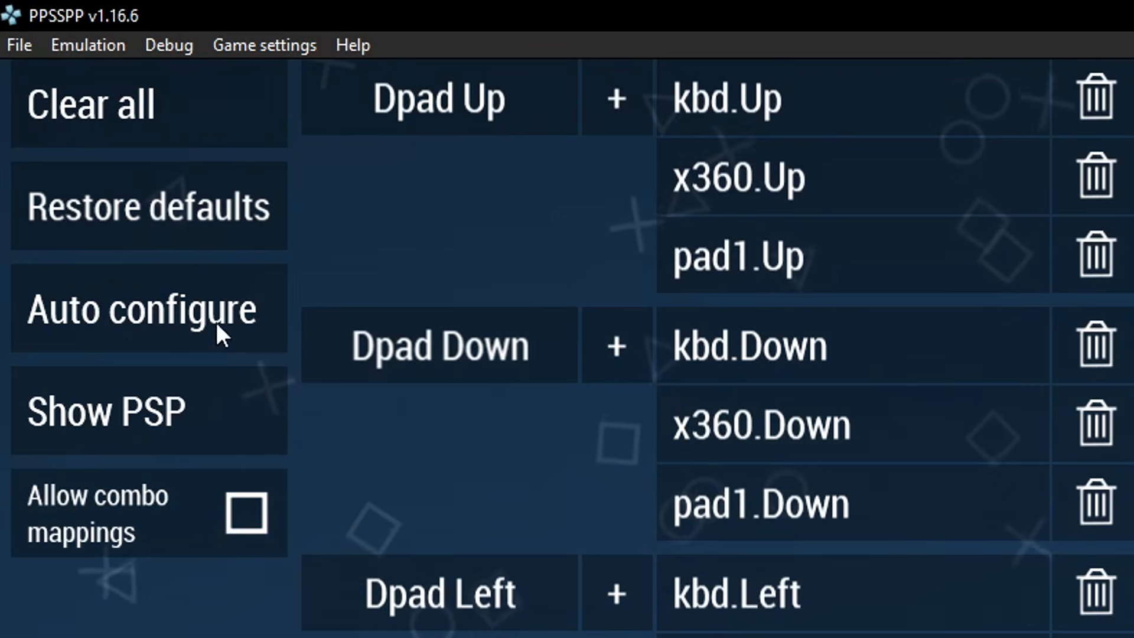
{"action": "left_click", "coordinate": [165, 337]}
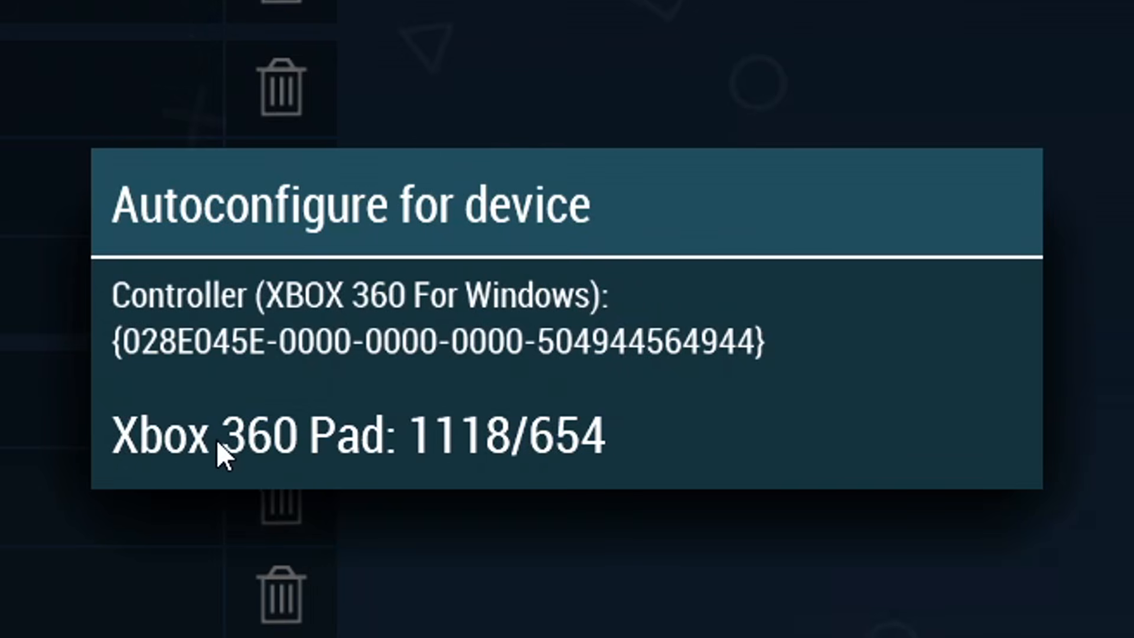
{"action": "left_click", "coordinate": [306, 441]}
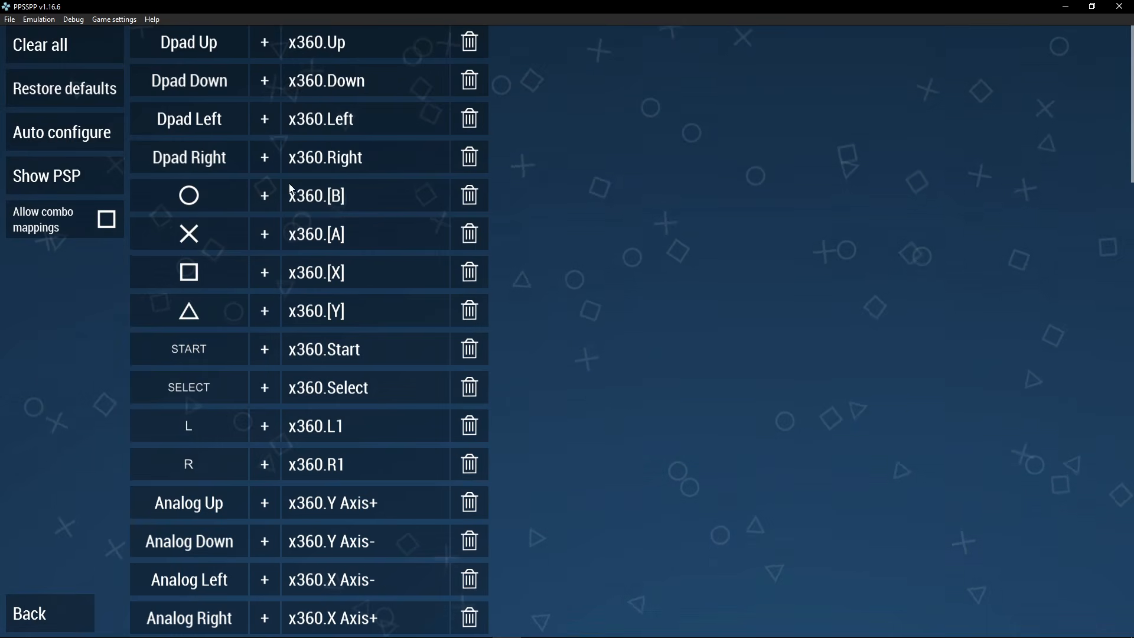
{"action": "scroll", "coordinate": [318, 218], "scroll_direction": "down", "scroll_amount": 3}
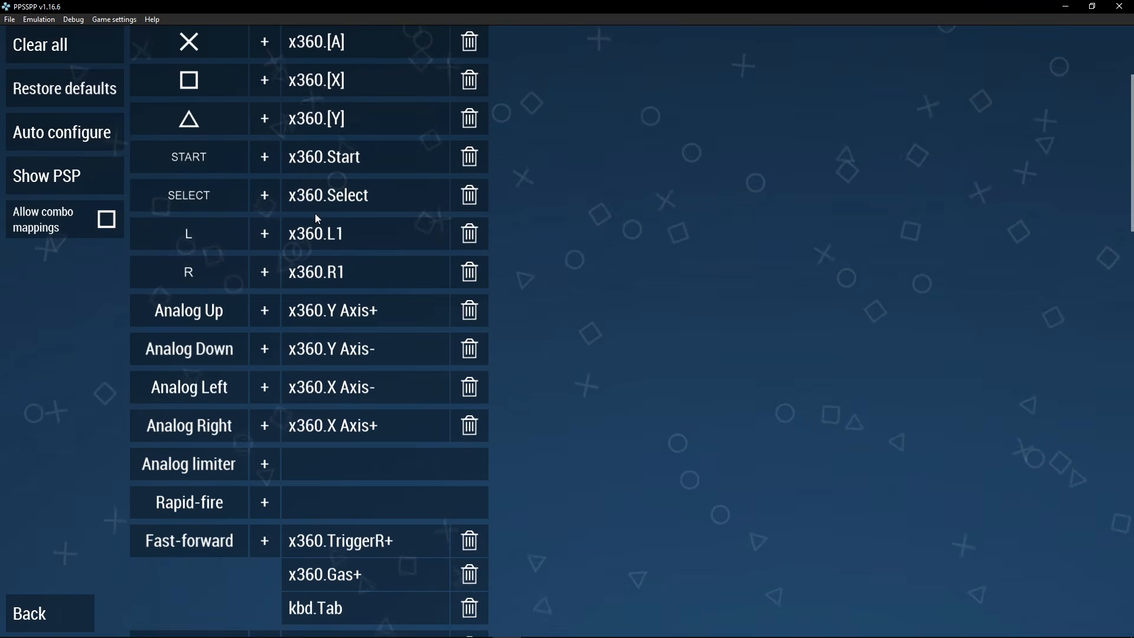
{"action": "scroll", "coordinate": [318, 218], "scroll_direction": "up", "scroll_amount": 3}
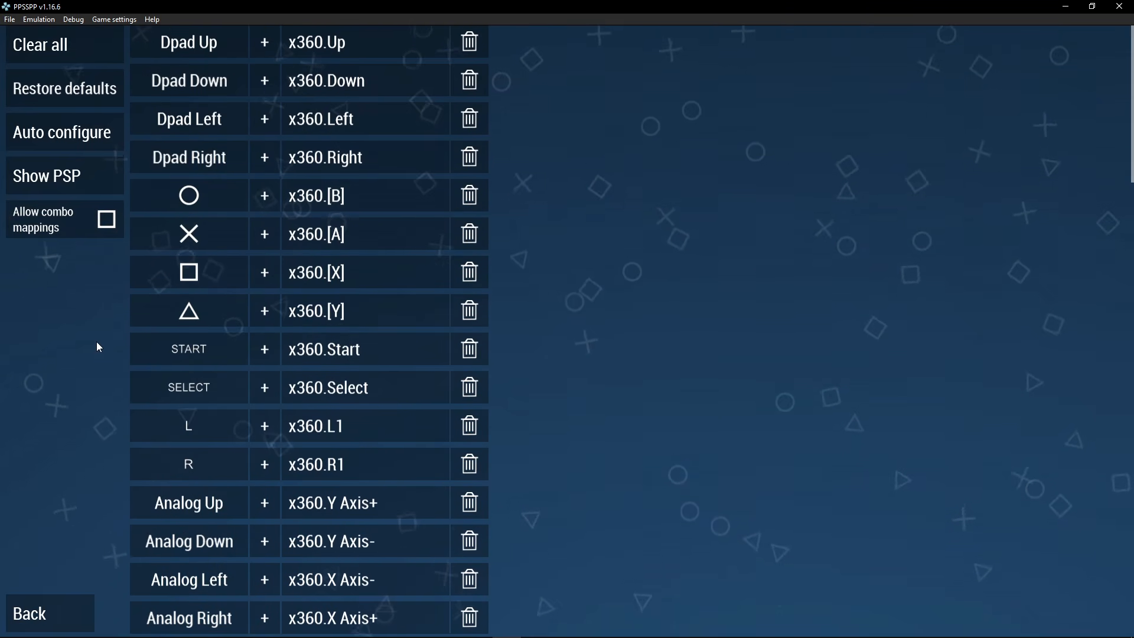
{"action": "left_click", "coordinate": [27, 617]}
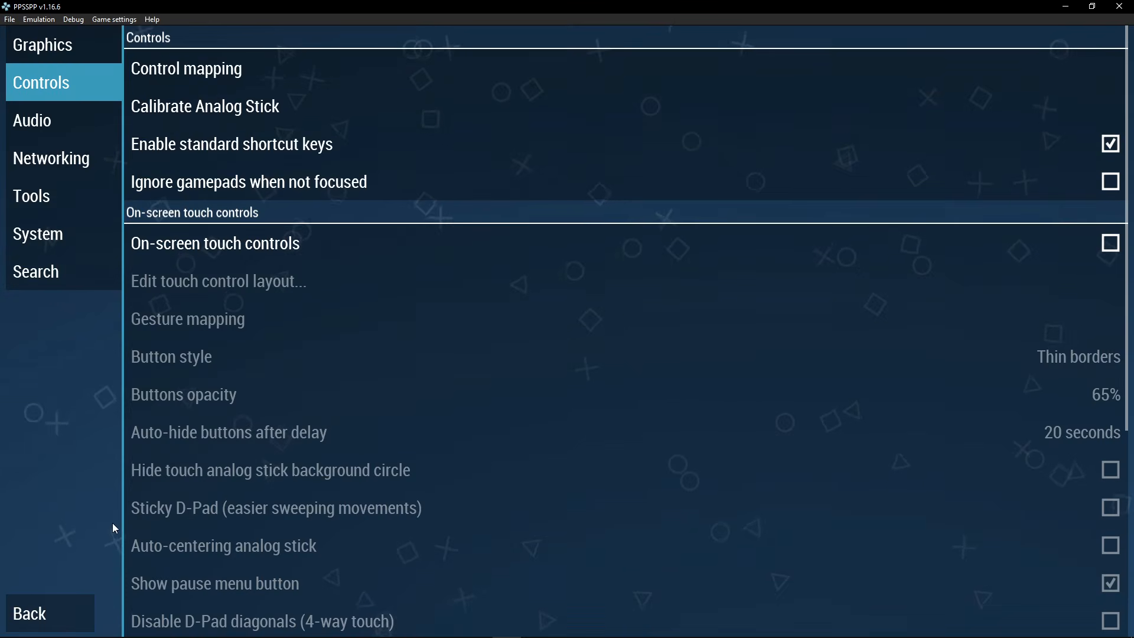
{"action": "left_click", "coordinate": [49, 127]}
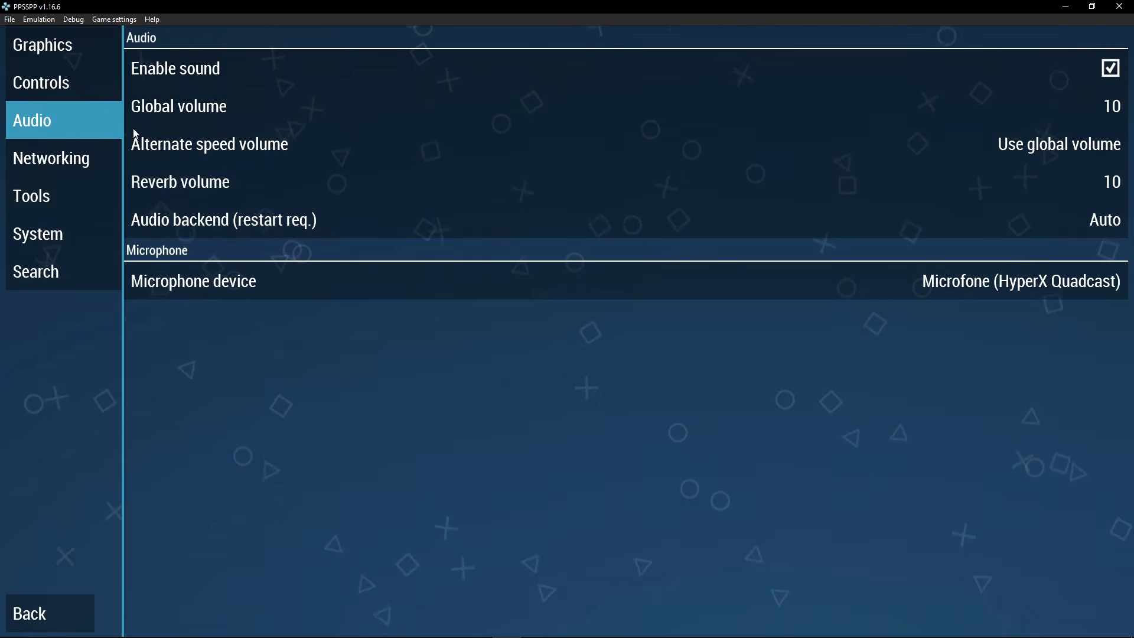
Look through PPSSPP's Networking, Tools and System settings, then return to the main menu
{"action": "left_click", "coordinate": [53, 162]}
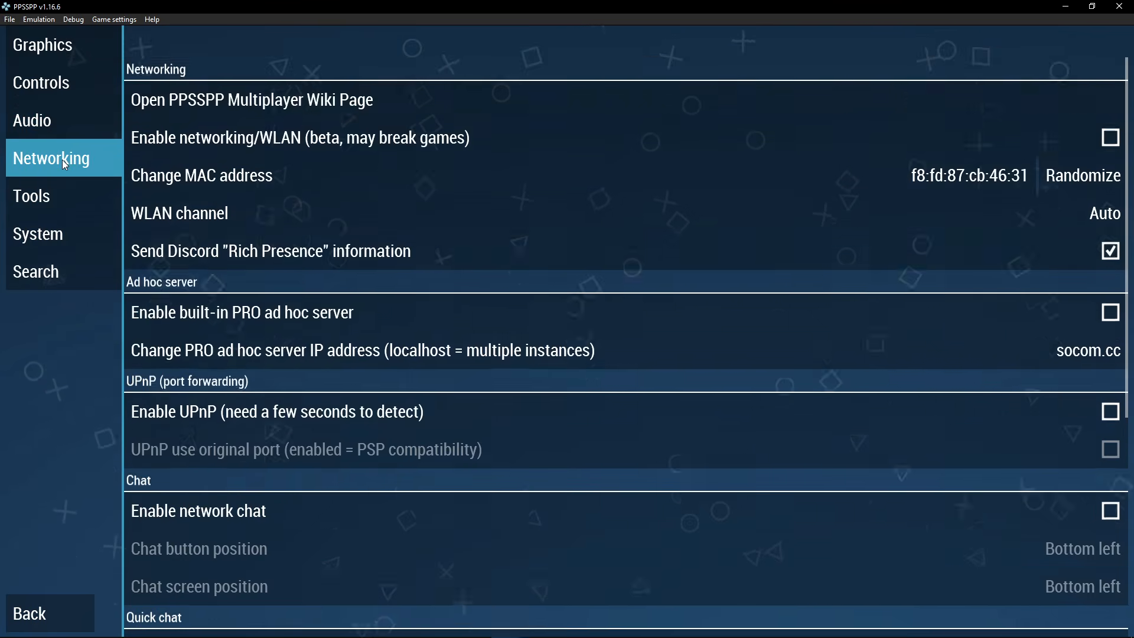
{"action": "left_click", "coordinate": [55, 201]}
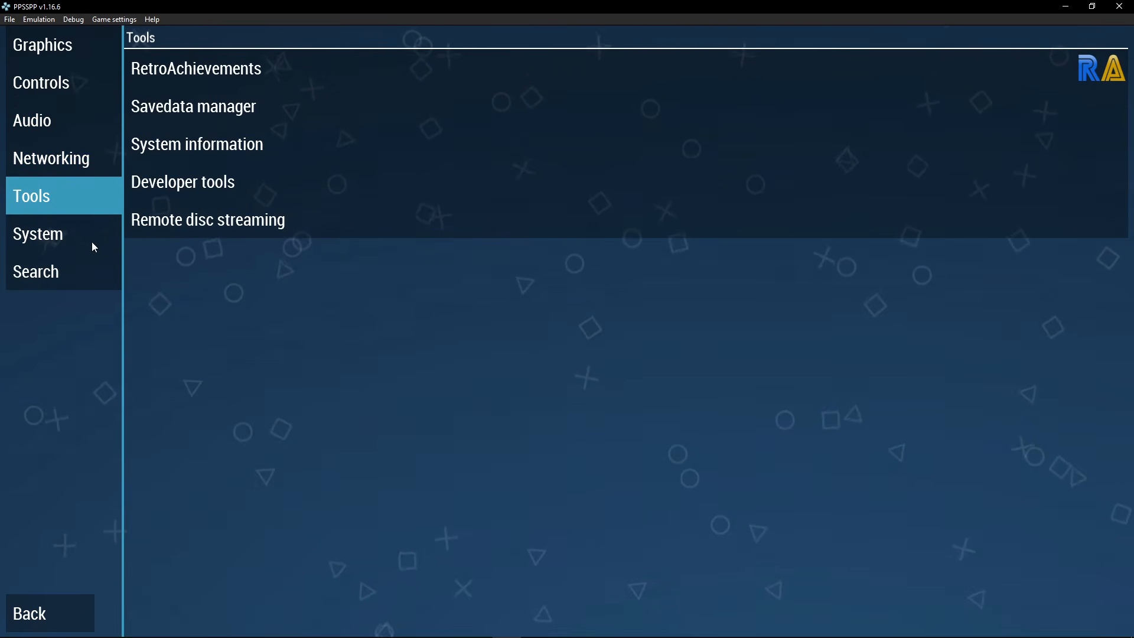
{"action": "left_click", "coordinate": [69, 241]}
{"action": "scroll", "coordinate": [346, 219], "scroll_direction": "down", "scroll_amount": 8}
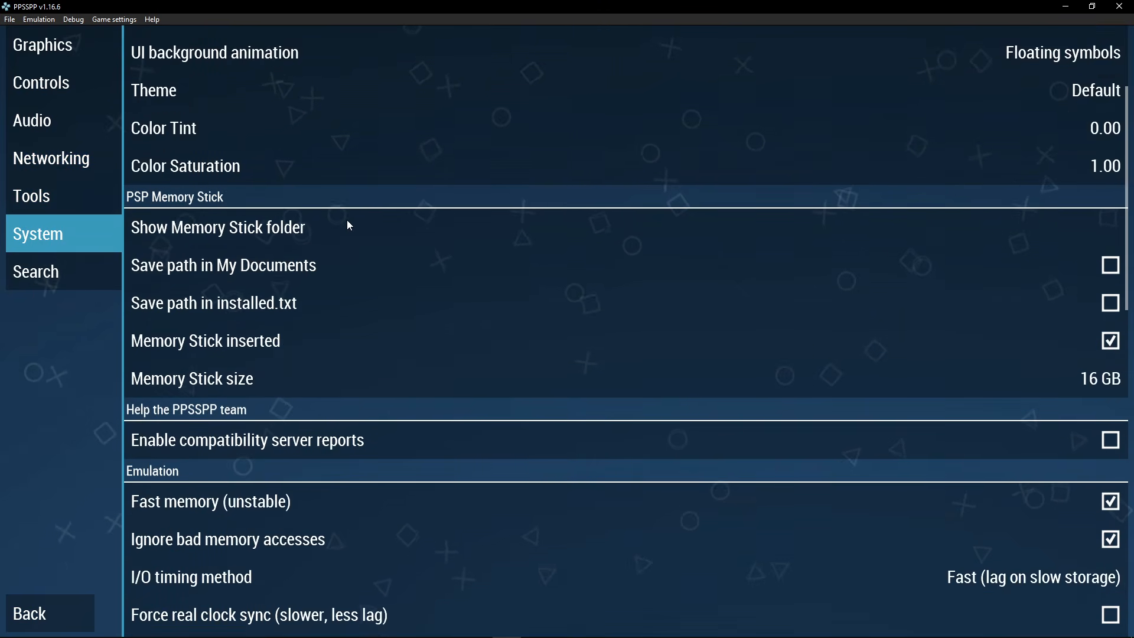
{"action": "scroll", "coordinate": [271, 264], "scroll_direction": "up", "scroll_amount": 7}
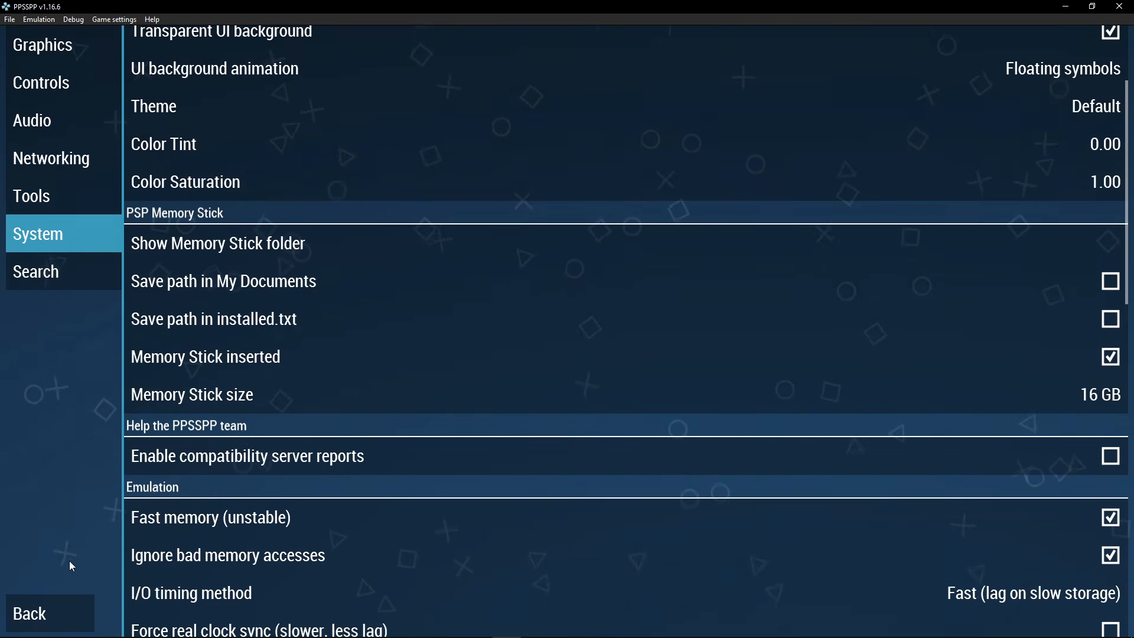
{"action": "left_click", "coordinate": [56, 616]}
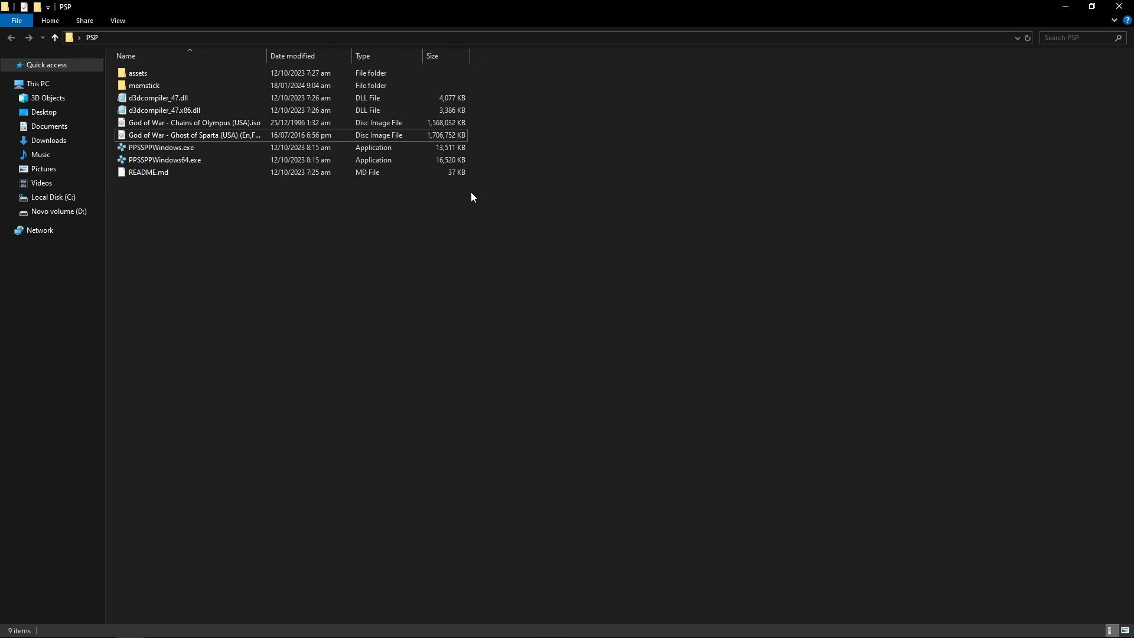
Launch 64-bit PPSSPP maximized and play God of War: Chains of Olympus fullscreen
{"action": "double_click", "coordinate": [189, 160]}
{"action": "left_click", "coordinate": [809, 149]}
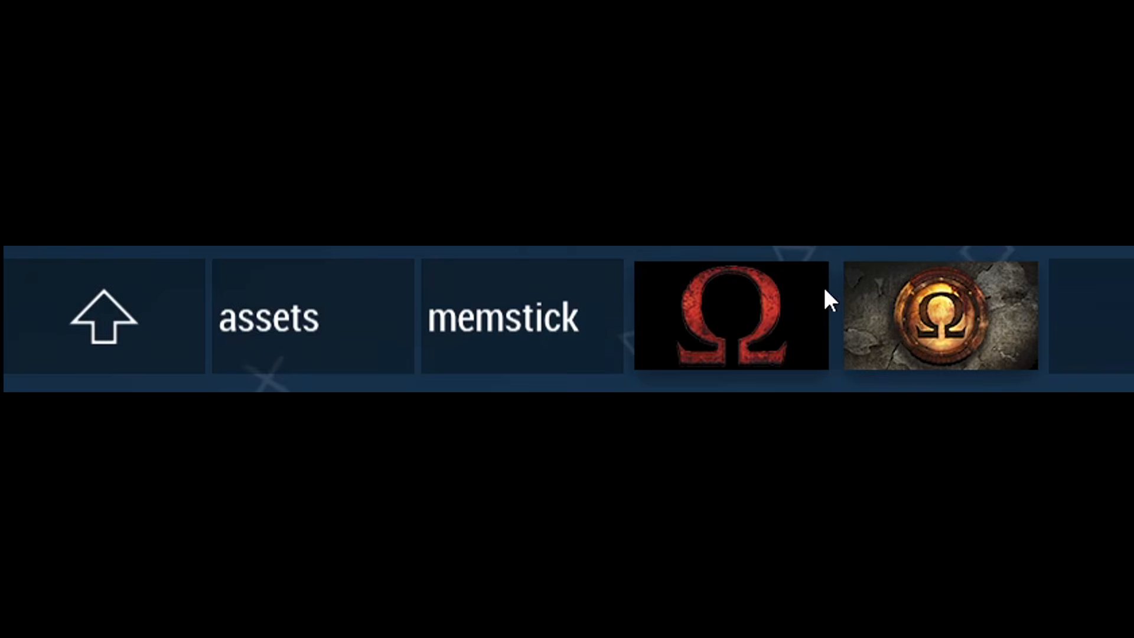
{"action": "left_click", "coordinate": [749, 333]}
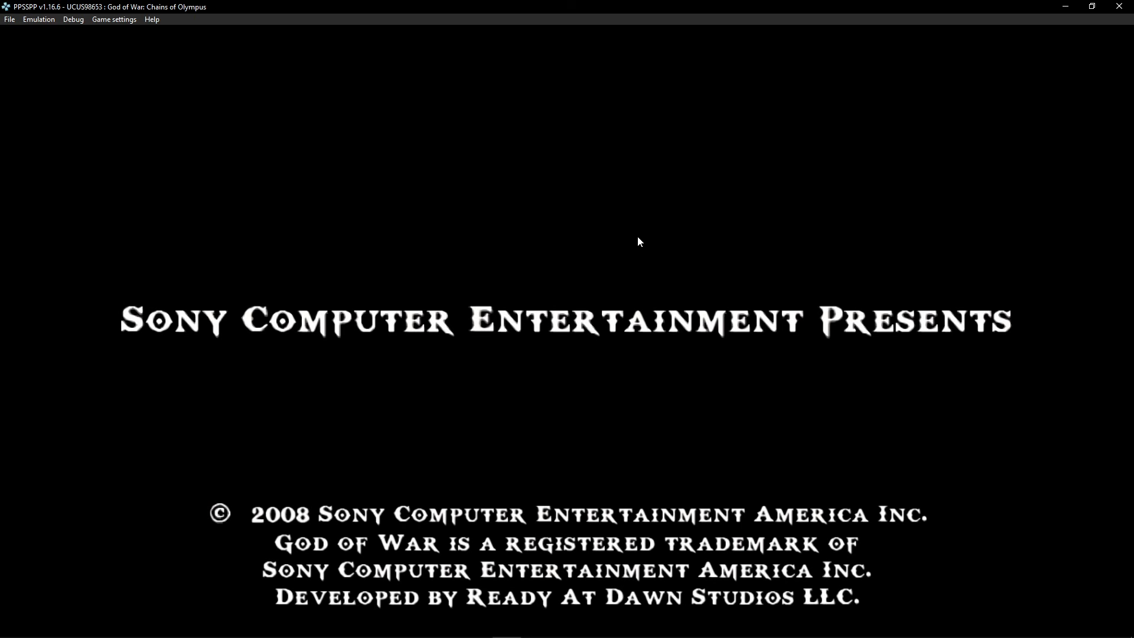
{"action": "double_click", "coordinate": [640, 236]}
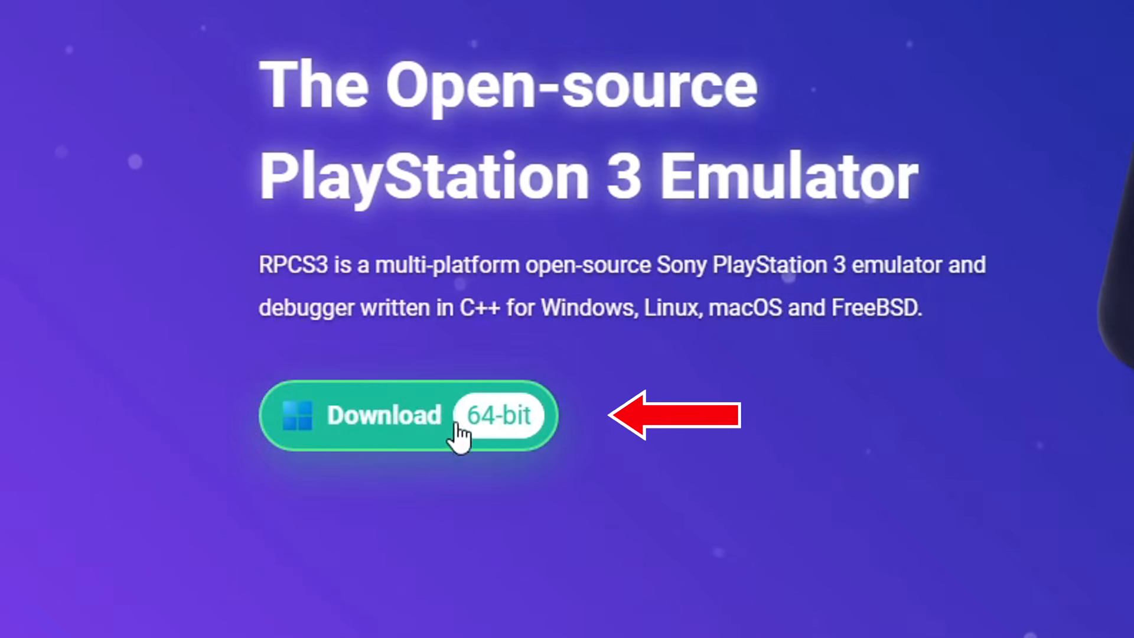
Download the 64-bit Windows RPCS3 build and select its 0.0.31-16219 .7z archive in the RPCS3 folder
{"action": "left_click", "coordinate": [407, 425]}
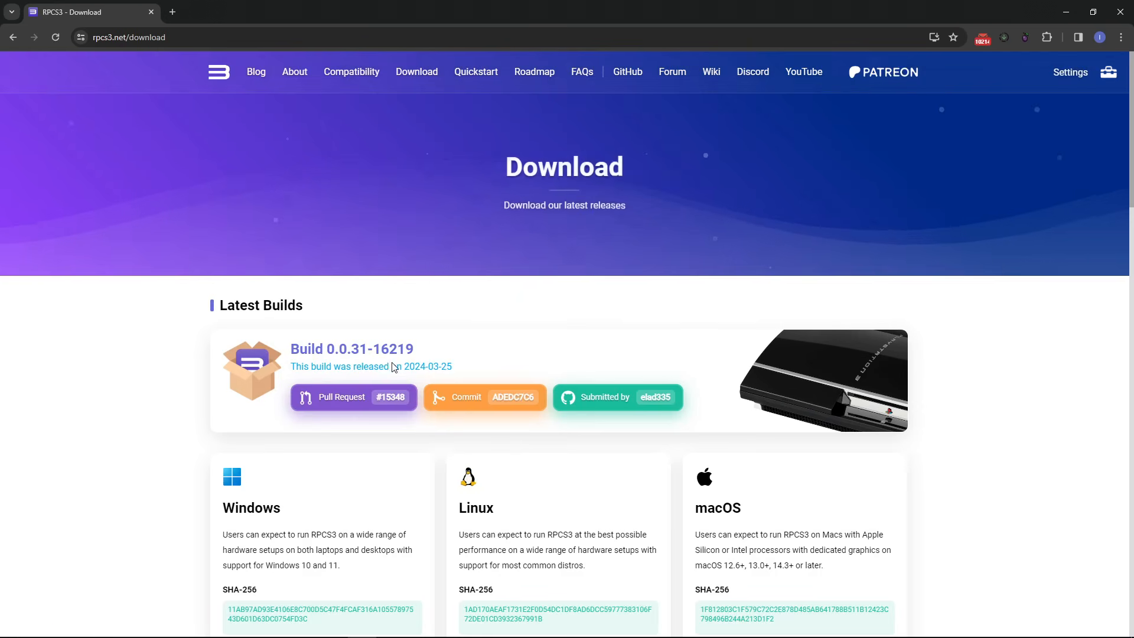
{"action": "scroll", "coordinate": [430, 371], "scroll_direction": "down", "scroll_amount": 5}
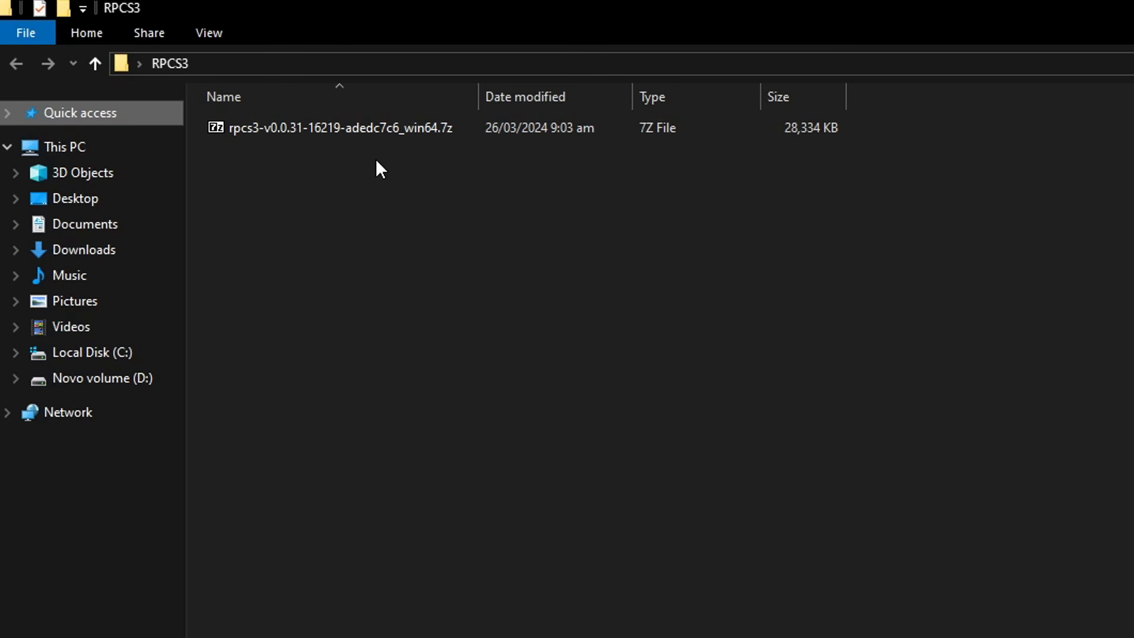
{"action": "left_click", "coordinate": [350, 130]}
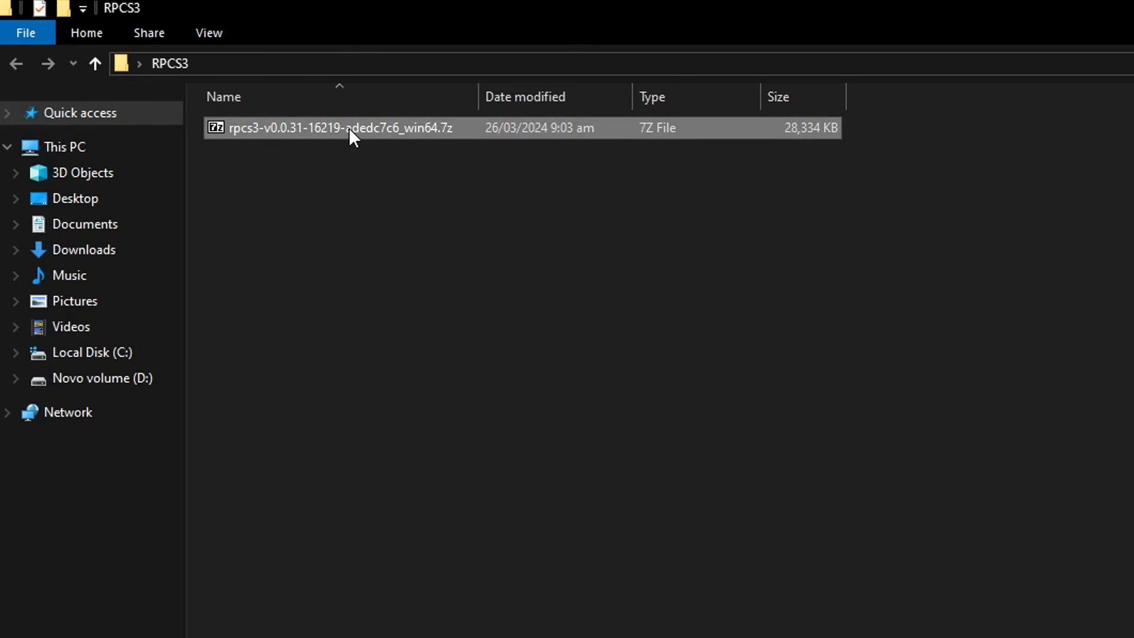
Extract the RPCS3 .7z here with 7-Zip, then permanently delete the archive
{"action": "right_click", "coordinate": [348, 127]}
{"action": "mouse_move", "coordinate": [436, 165]}
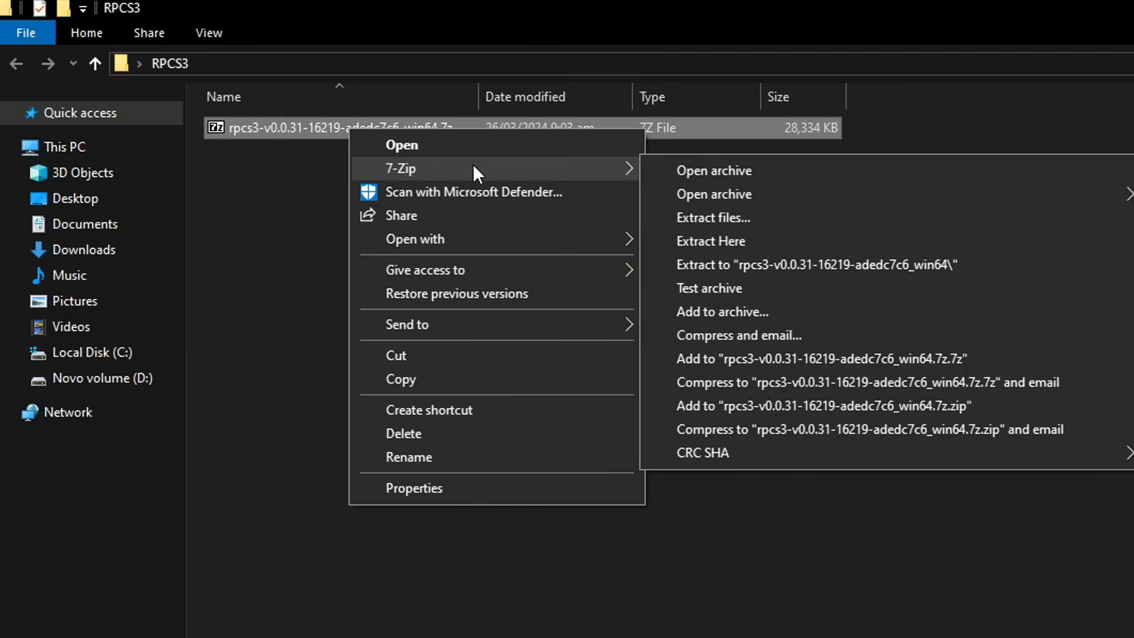
{"action": "left_click", "coordinate": [713, 245]}
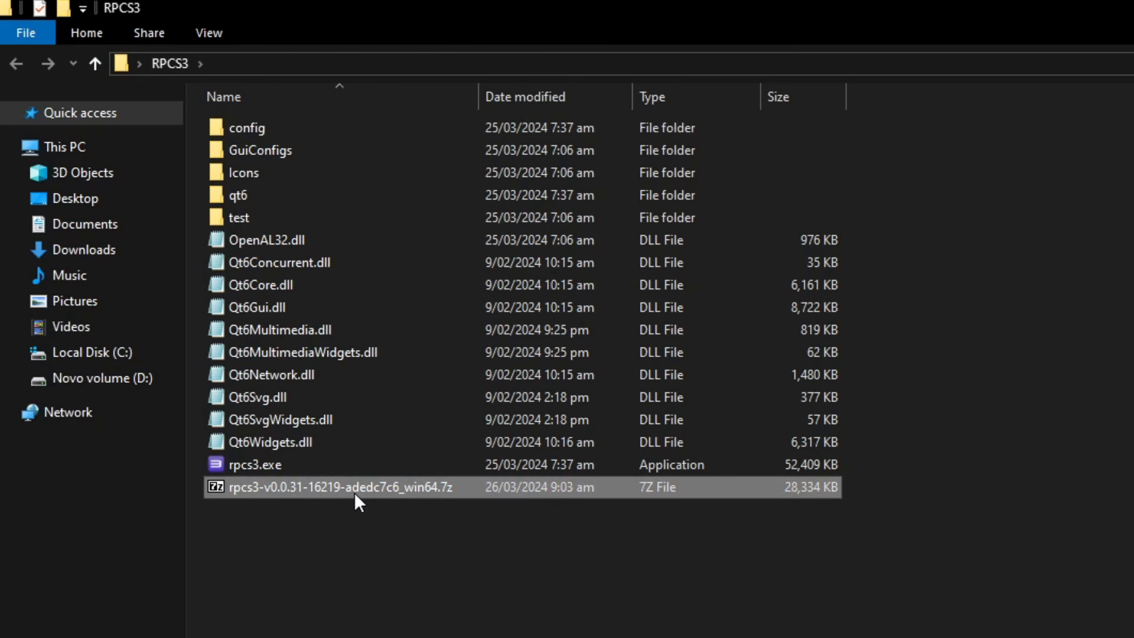
{"action": "key", "text": "shift+Delete"}
{"action": "key", "text": "Return"}
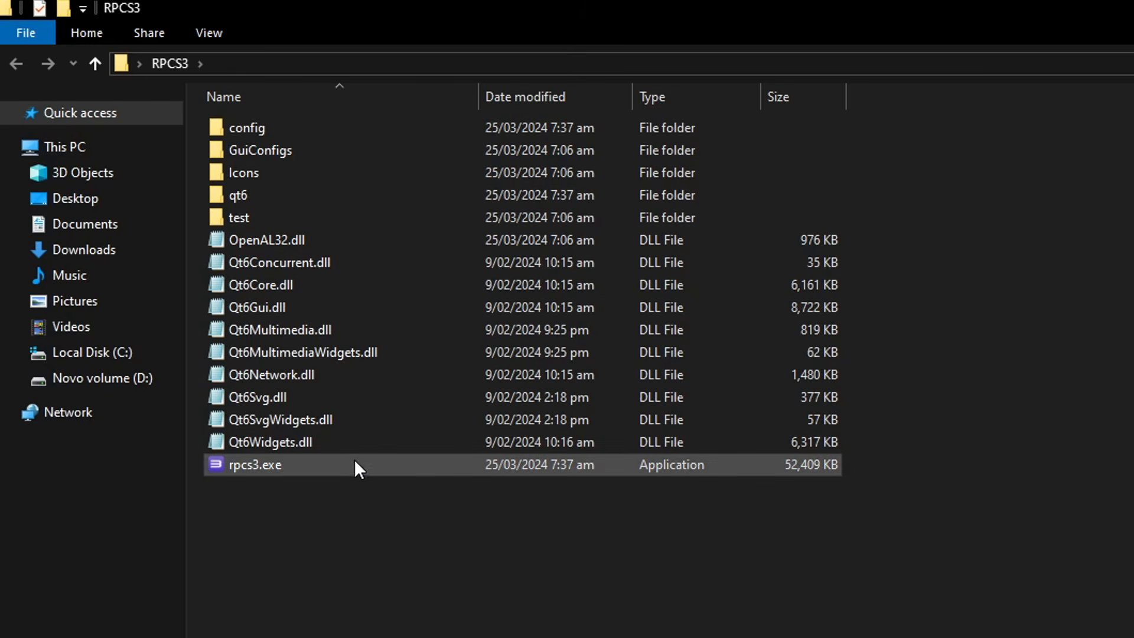
Run rpcs3.exe with Use Dark Theme off, acknowledging the Quickstart guide before continuing
{"action": "left_click", "coordinate": [253, 463]}
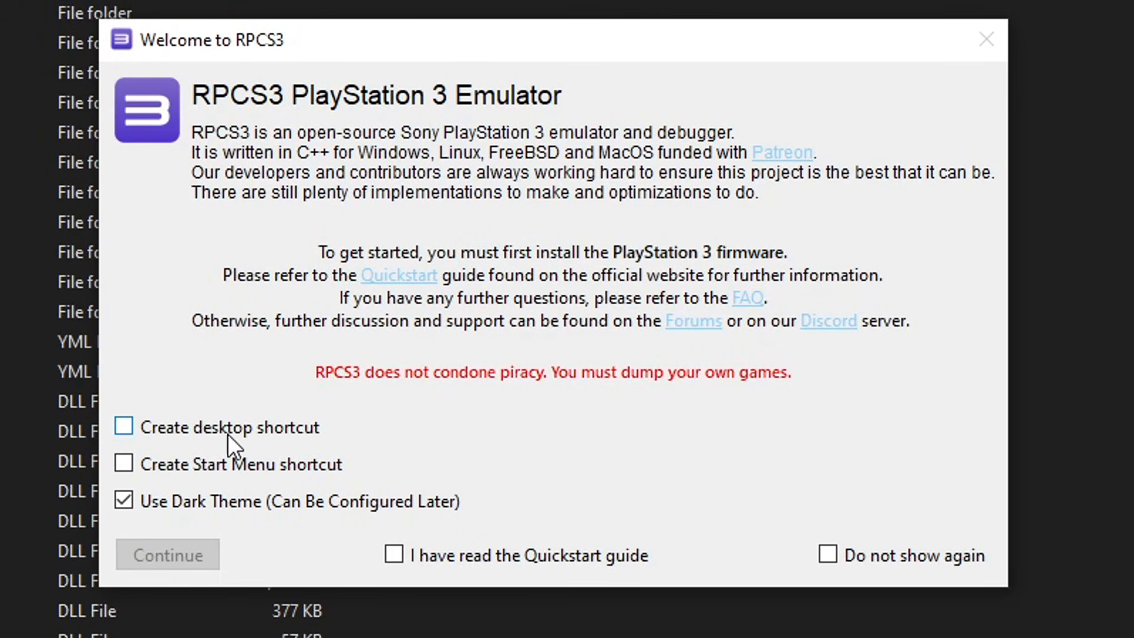
{"action": "left_click", "coordinate": [213, 505]}
{"action": "left_click", "coordinate": [396, 556]}
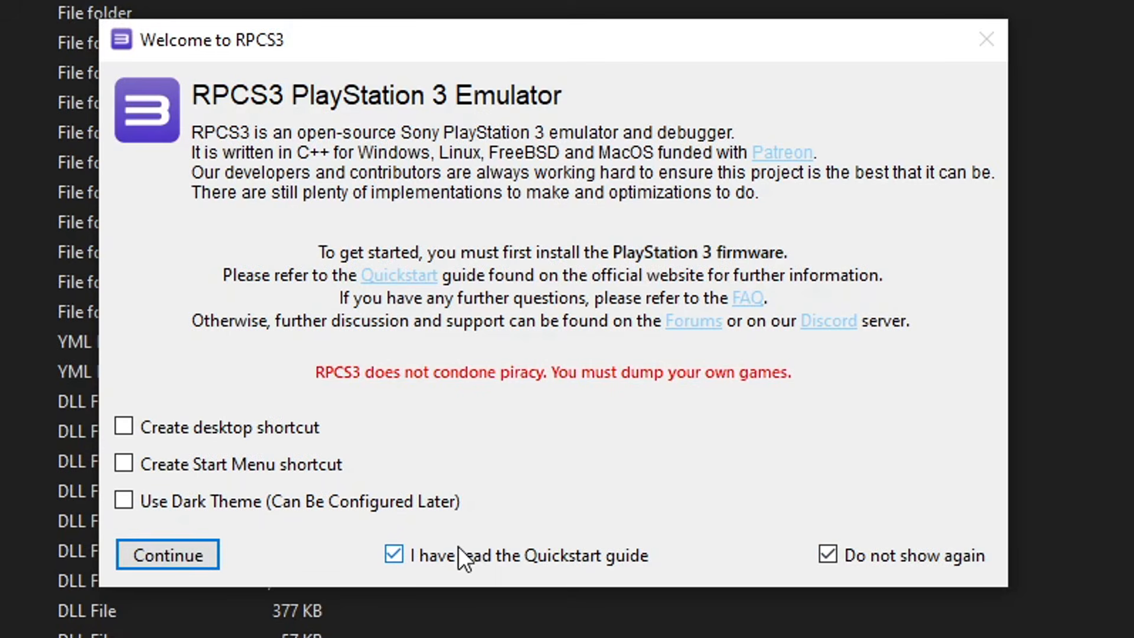
{"action": "left_click", "coordinate": [192, 560]}
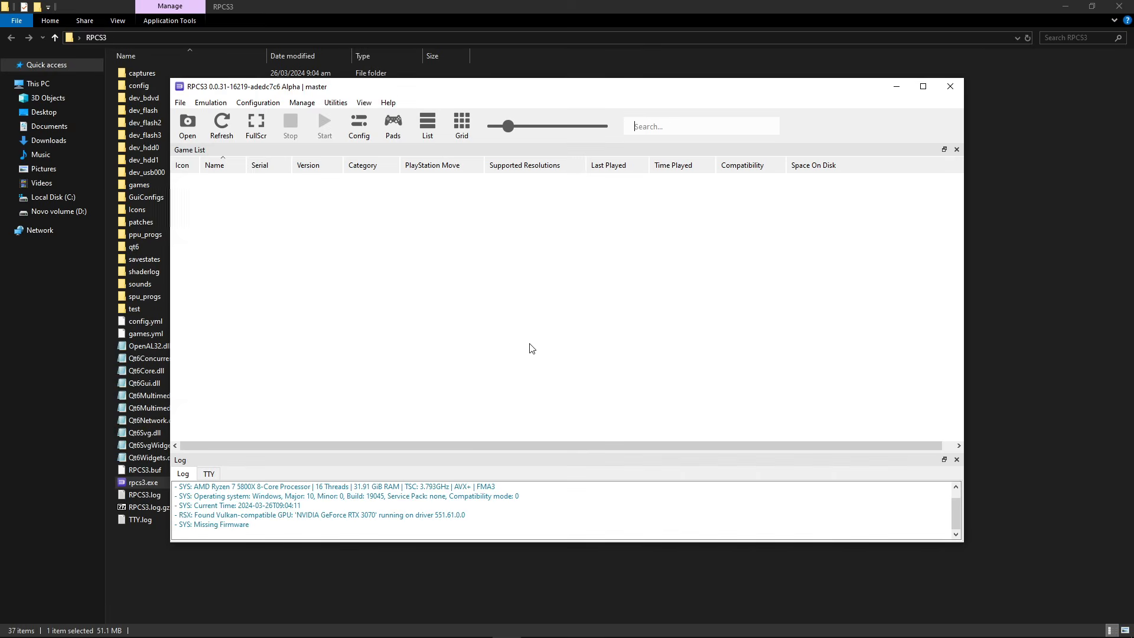
Maximize RPCS3, then copy the Download PS3 Update link from the update-using-a-computer instructions
{"action": "left_click", "coordinate": [922, 87]}
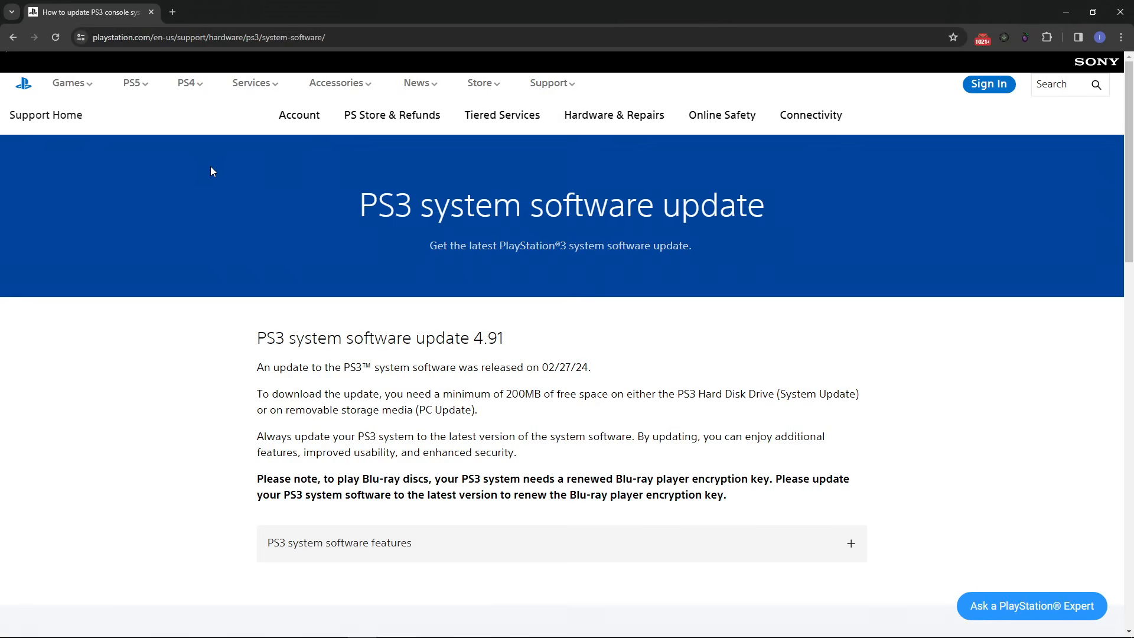
{"action": "scroll", "coordinate": [507, 287], "scroll_direction": "down", "scroll_amount": 6}
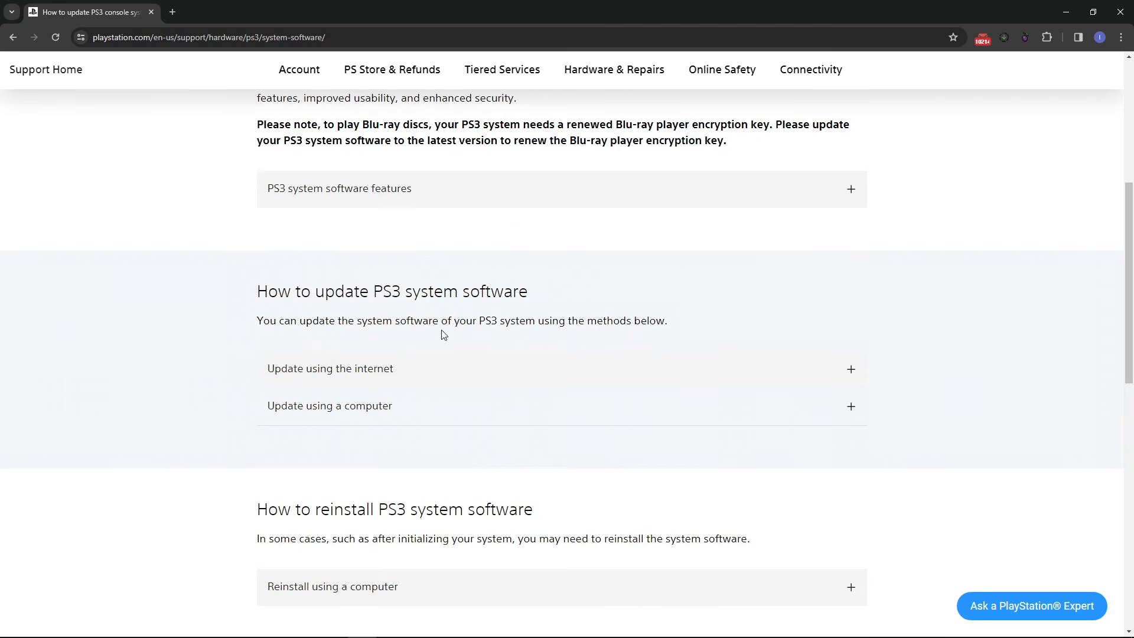
{"action": "left_click", "coordinate": [352, 413]}
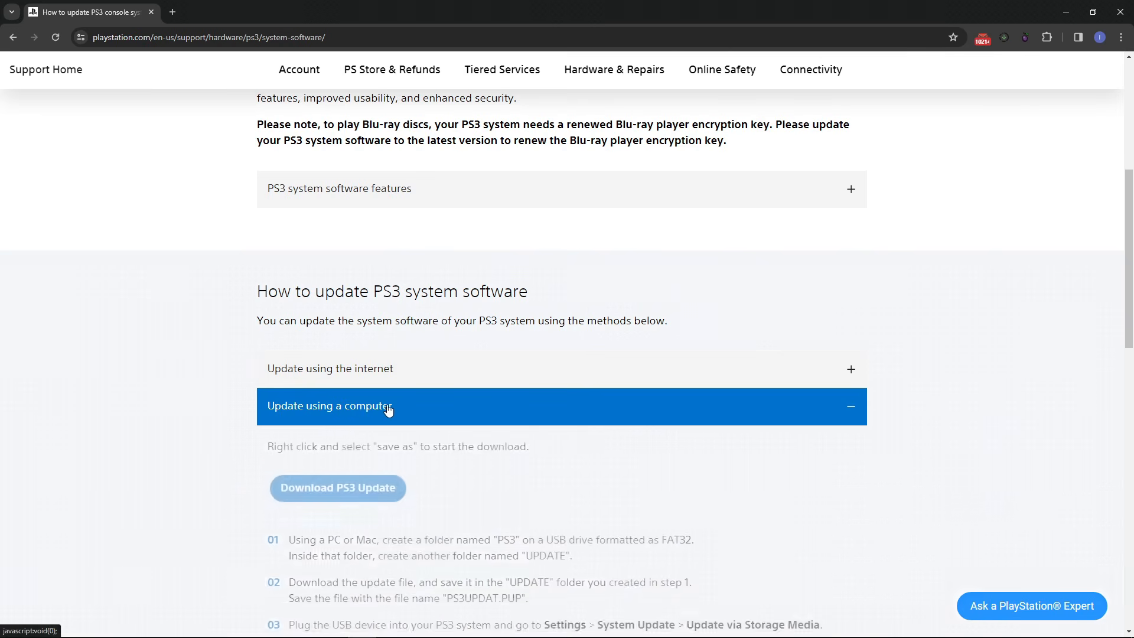
{"action": "scroll", "coordinate": [425, 408], "scroll_direction": "down", "scroll_amount": 2}
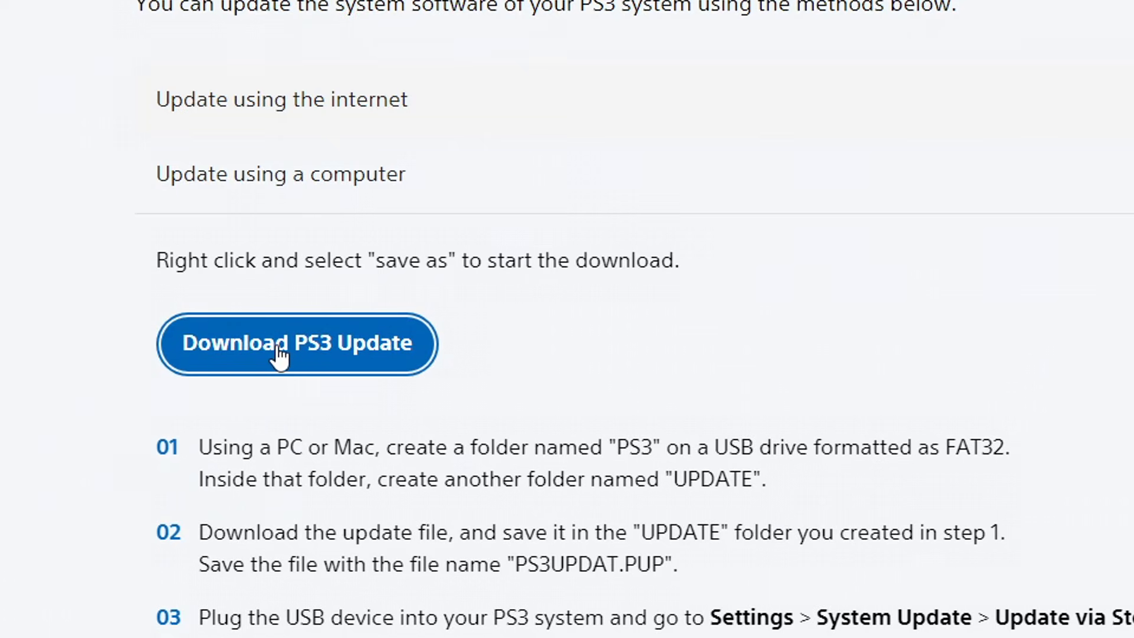
{"action": "right_click", "coordinate": [297, 350]}
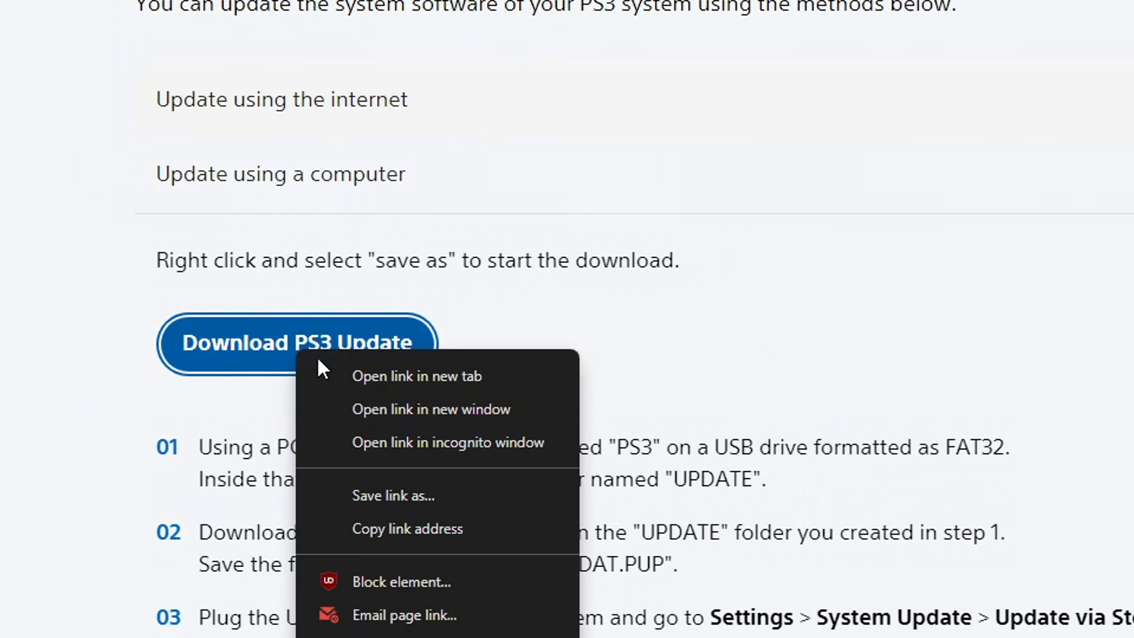
{"action": "left_click", "coordinate": [416, 529]}
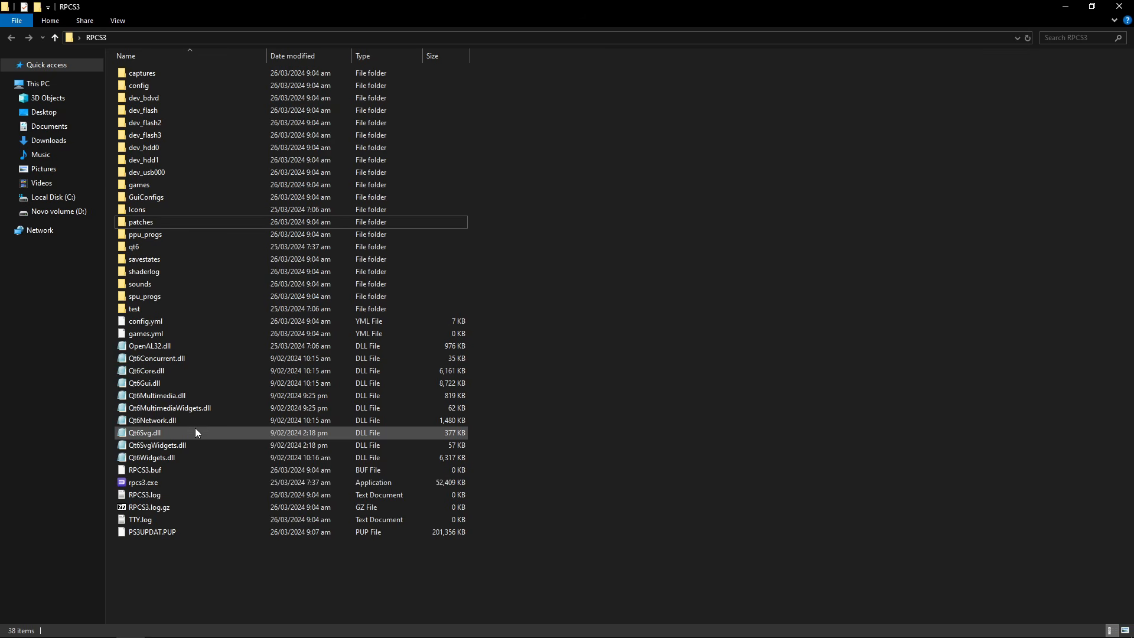
Confirm PS3UPDAT.PUP is in the RPCS3 folder and switch back to the RPCS3 window
{"action": "left_click", "coordinate": [150, 535]}
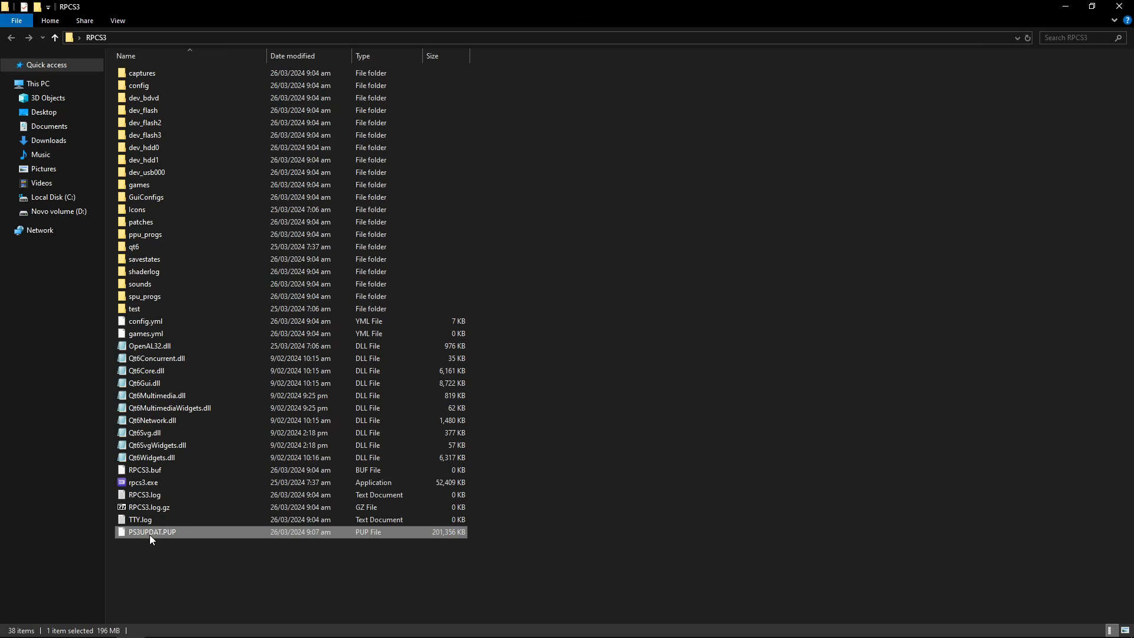
{"action": "left_click", "coordinate": [550, 463]}
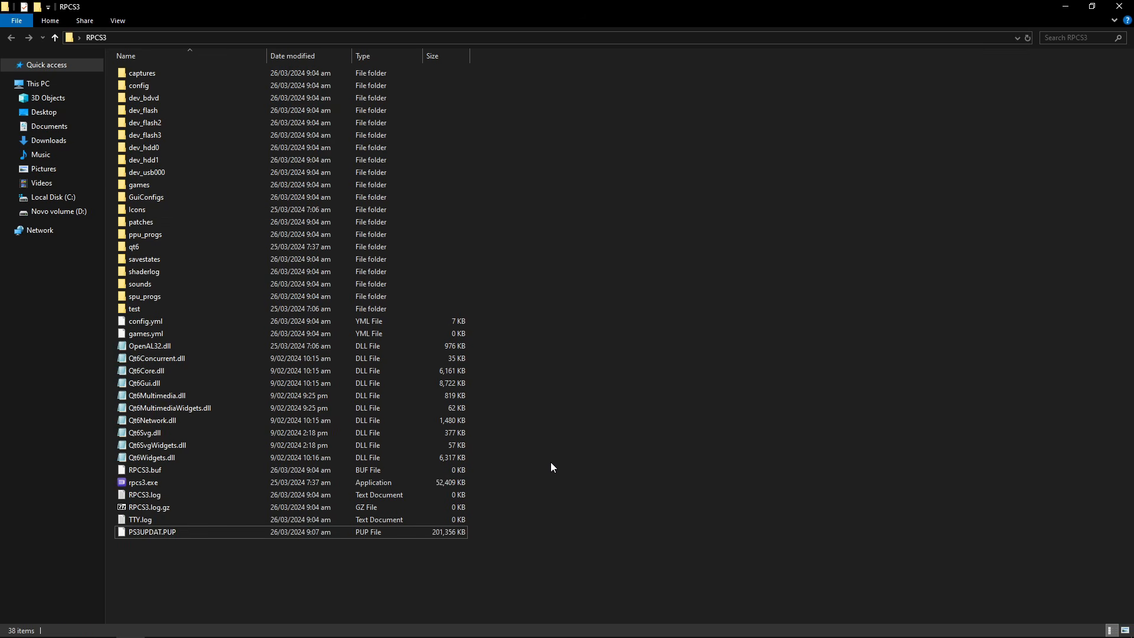
{"action": "left_click", "coordinate": [508, 627]}
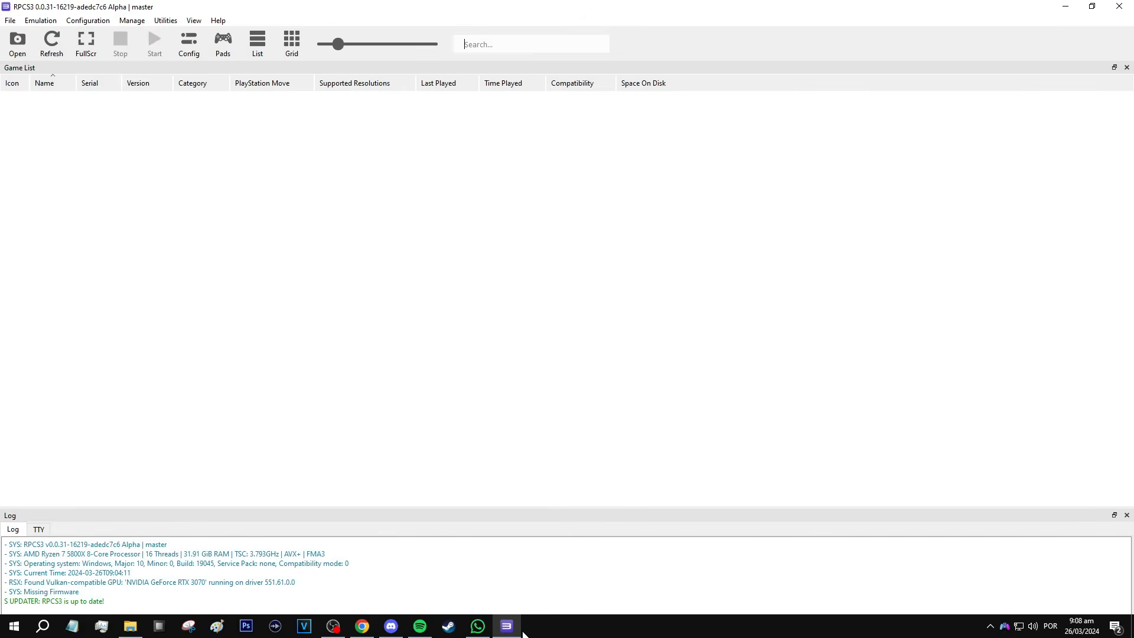
Install the PS3UPDAT.PUP firmware, suppressing the success message, then bring the MEU PS3 folder forward
{"action": "left_click", "coordinate": [12, 22]}
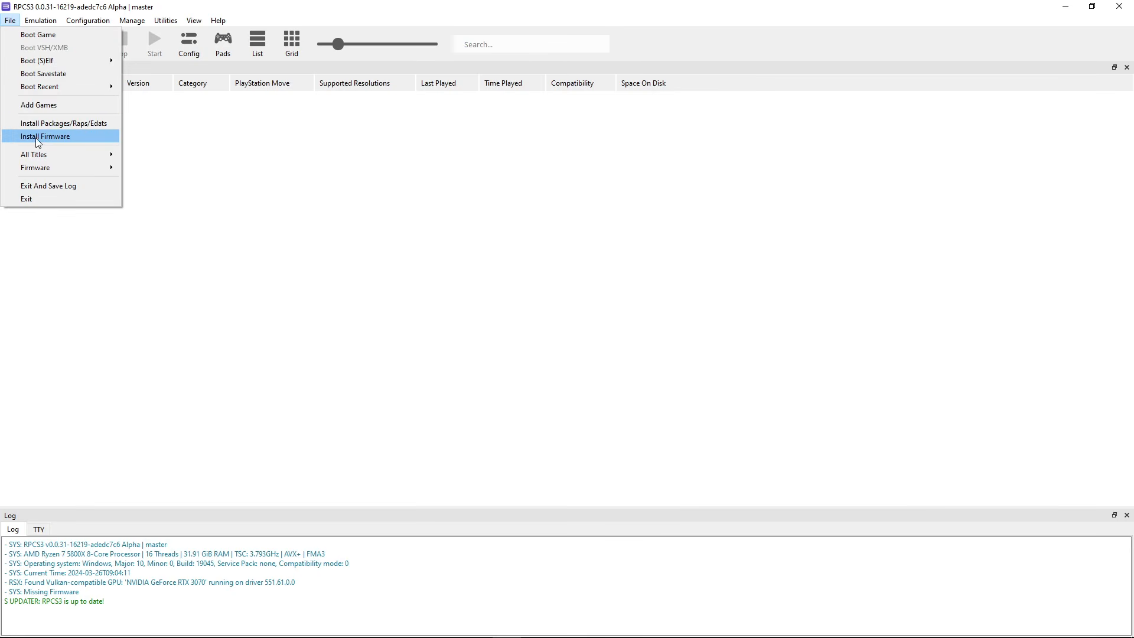
{"action": "left_click", "coordinate": [58, 137]}
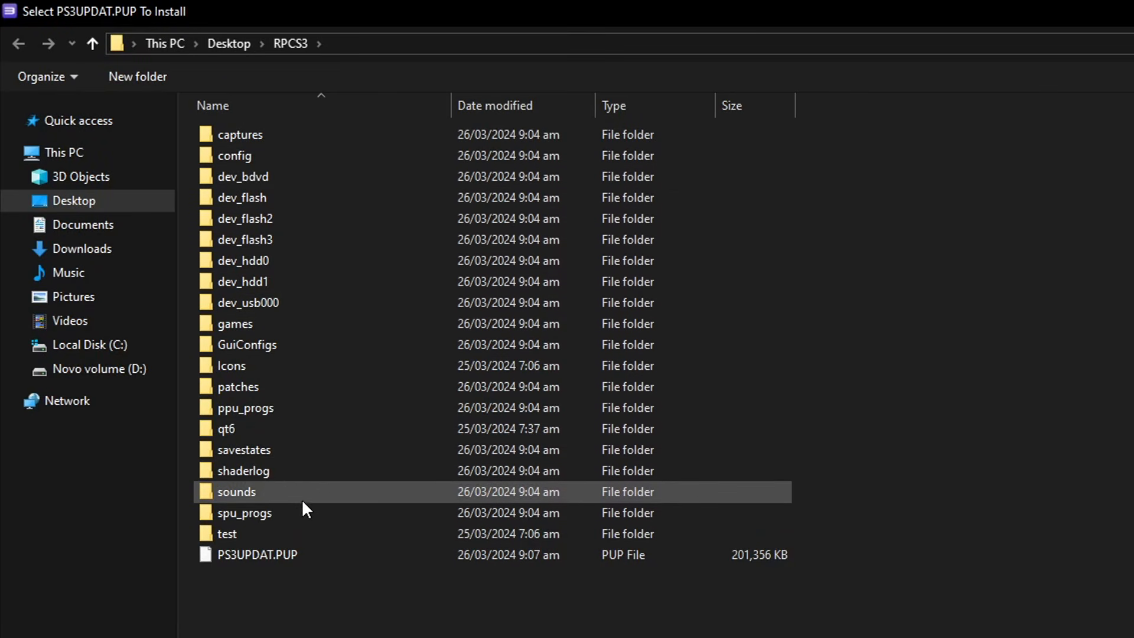
{"action": "left_click", "coordinate": [243, 559]}
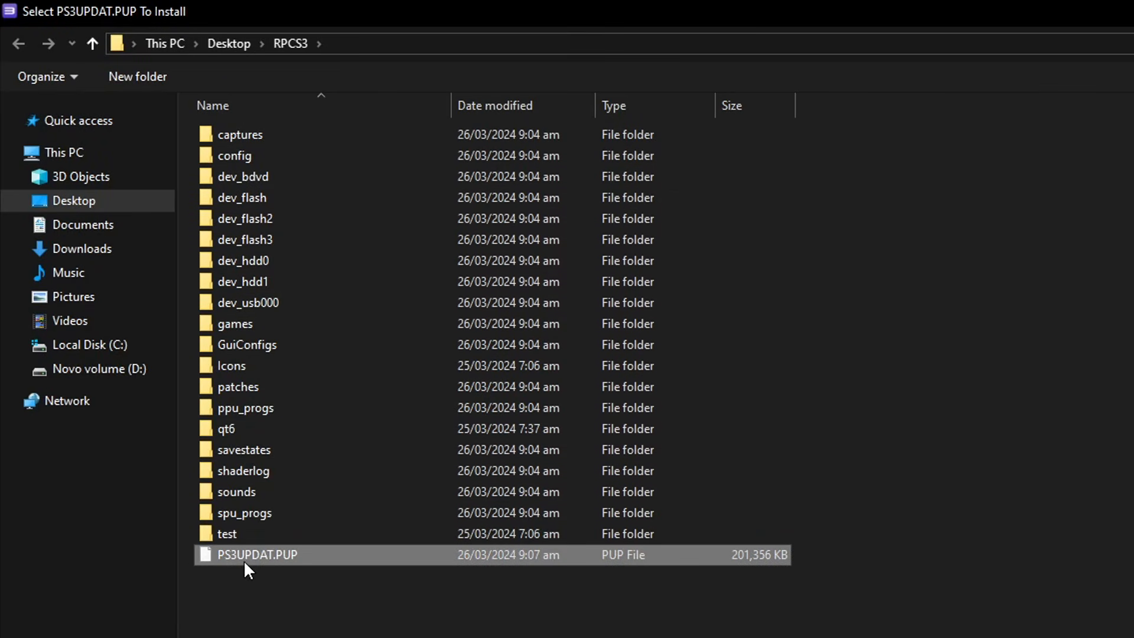
{"action": "double_click", "coordinate": [290, 554]}
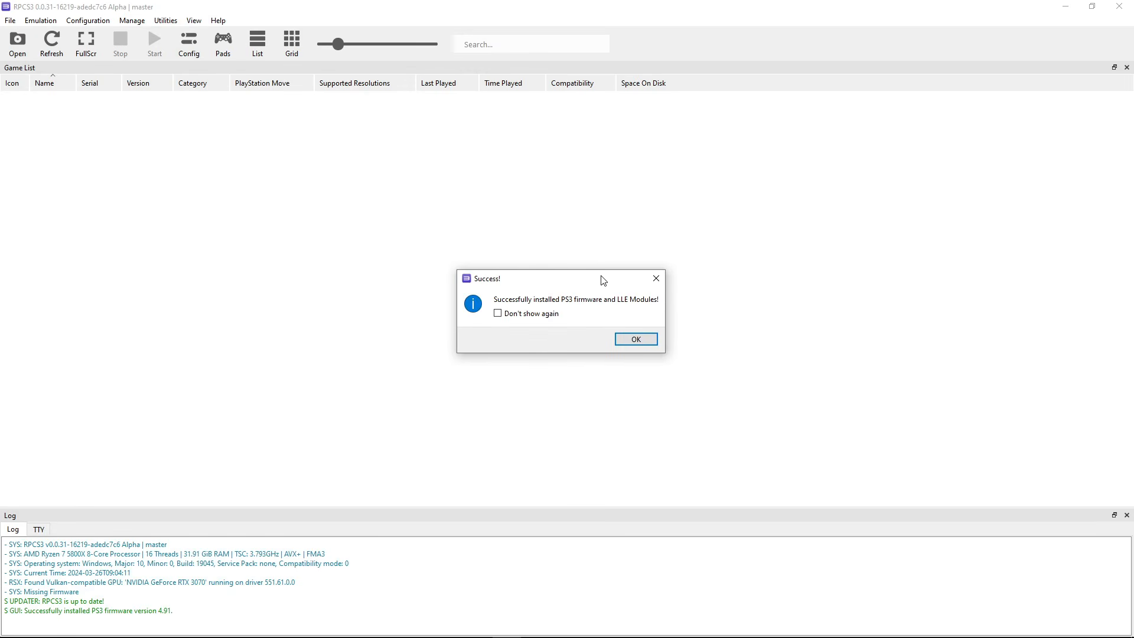
{"action": "left_click", "coordinate": [498, 313]}
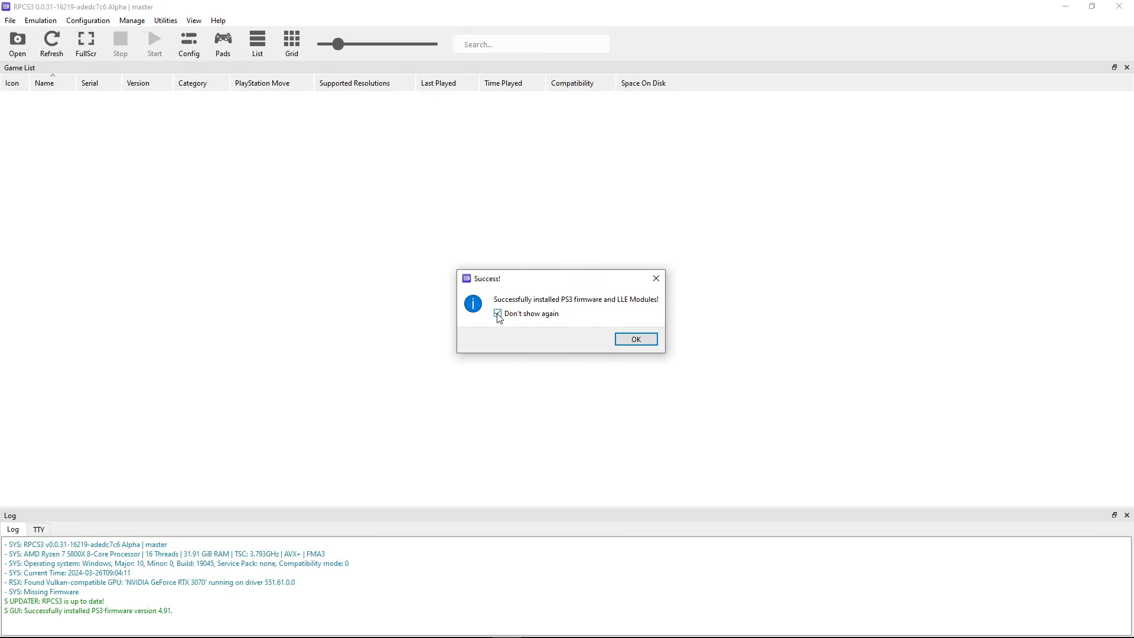
{"action": "left_click", "coordinate": [631, 341]}
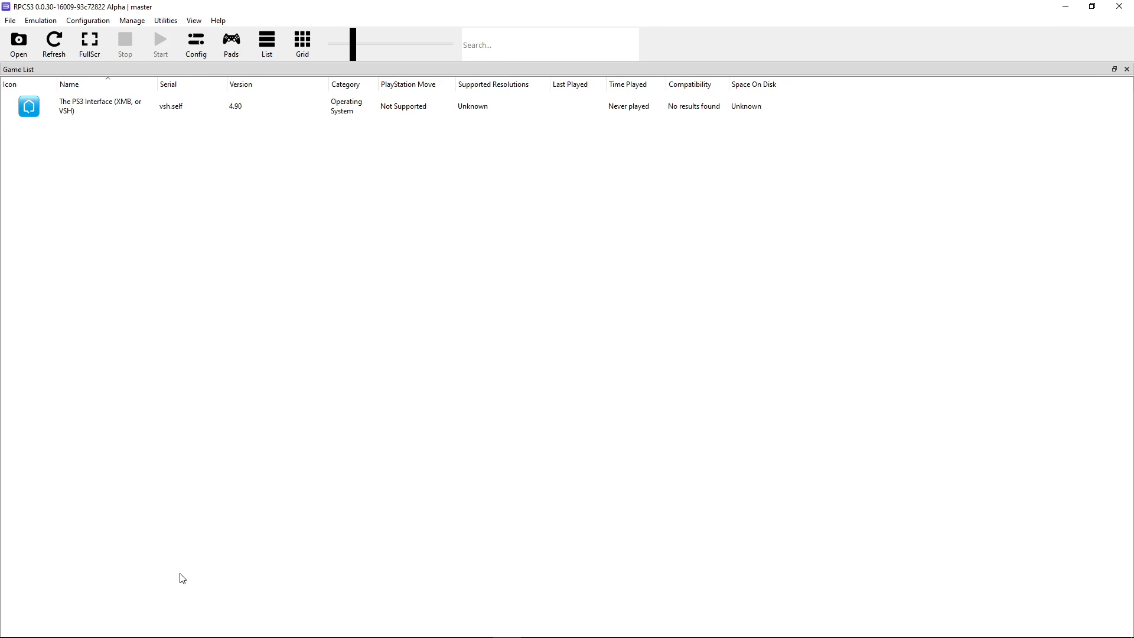
{"action": "left_click", "coordinate": [133, 629]}
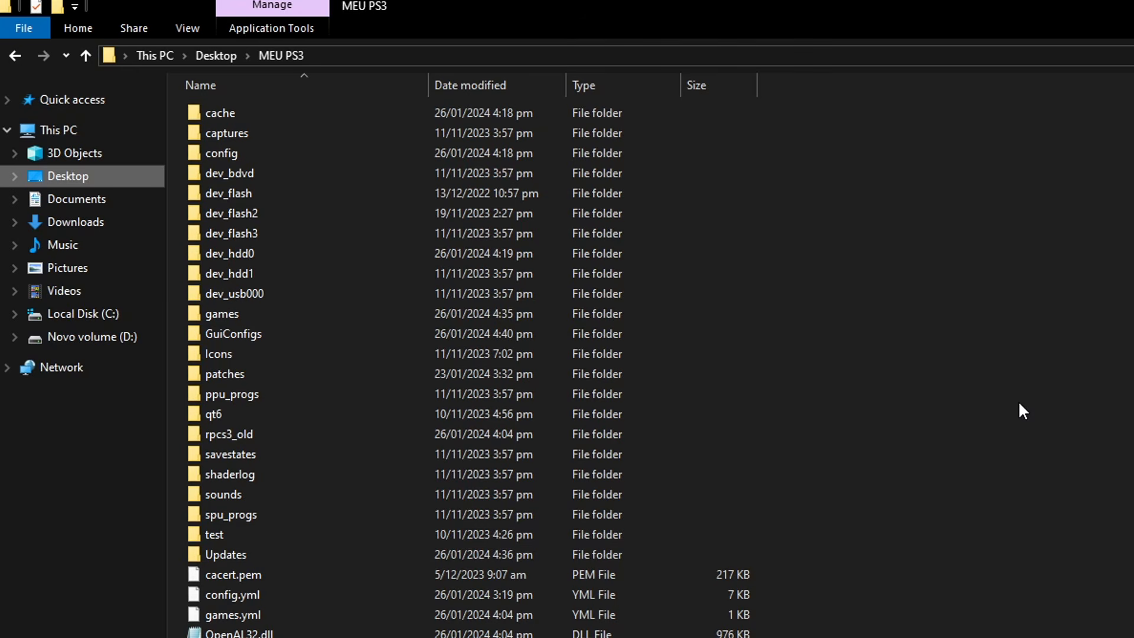
Inspect the God of War files in MEU PS3's games folder, then run that folder's rpcs3.exe
{"action": "double_click", "coordinate": [239, 315]}
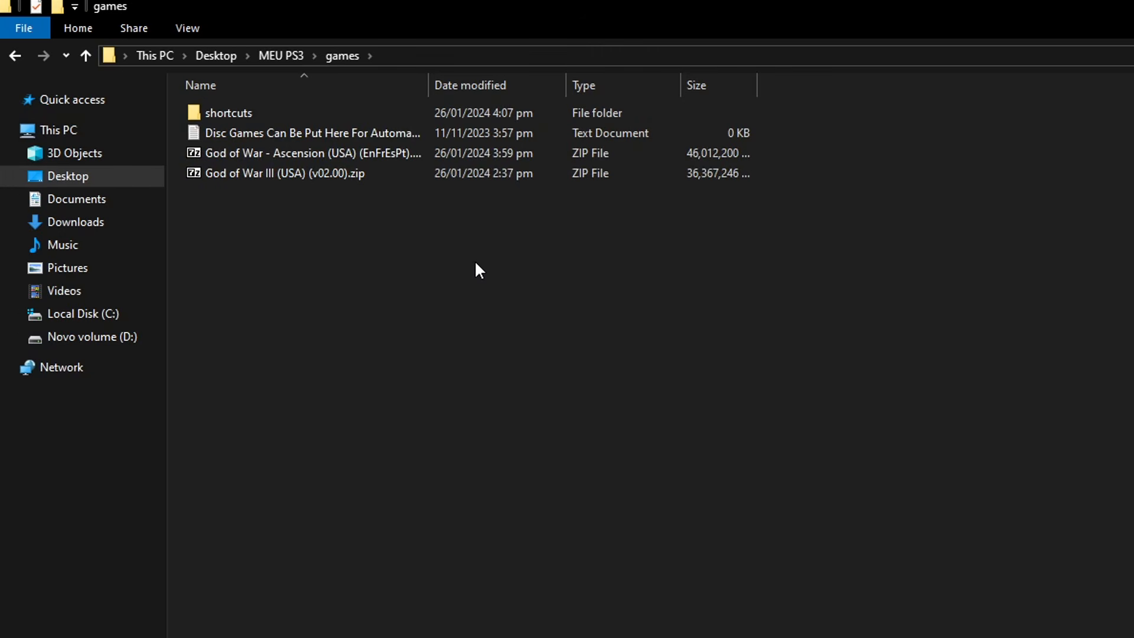
{"action": "left_click", "coordinate": [281, 56]}
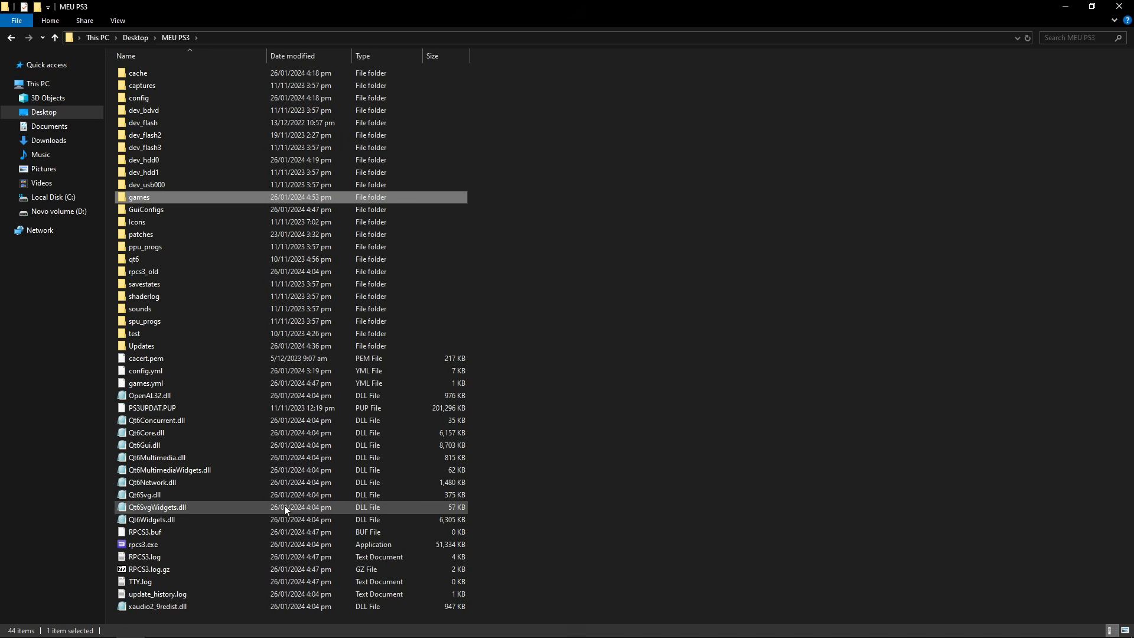
{"action": "double_click", "coordinate": [151, 545]}
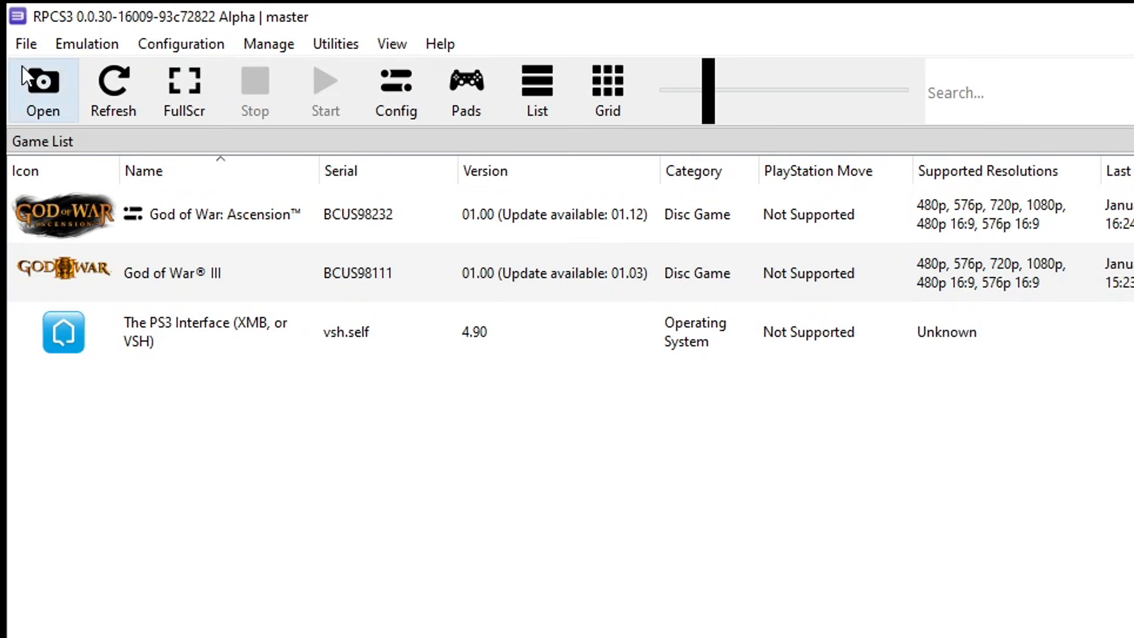
Add the MEU PS3 games folder through File > Add Games; no new games are found
{"action": "left_click", "coordinate": [26, 46]}
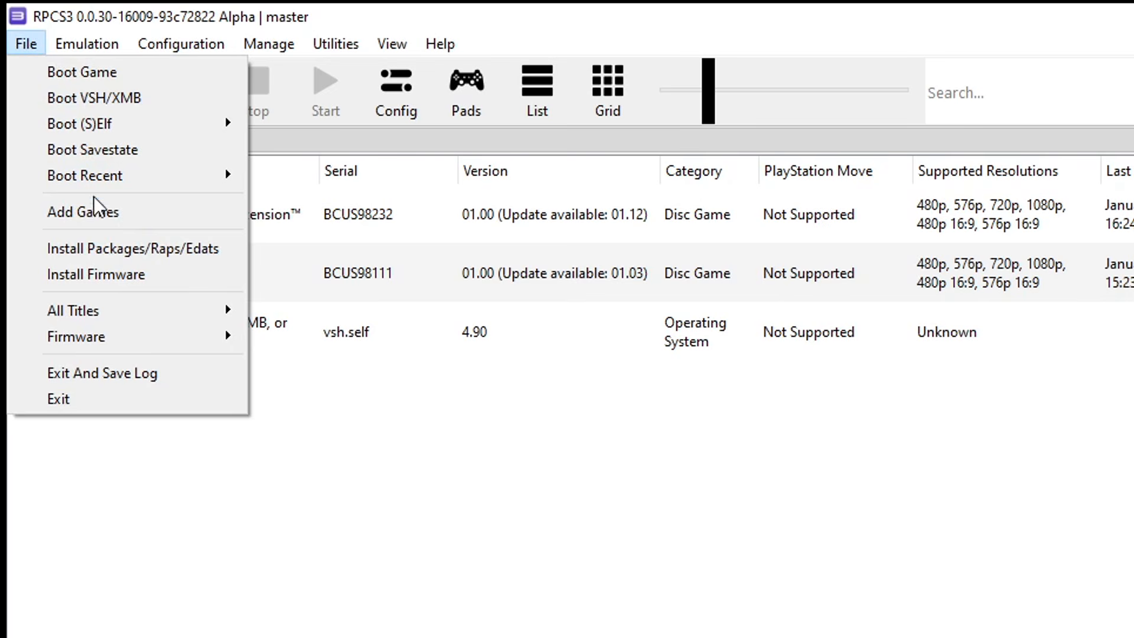
{"action": "left_click", "coordinate": [112, 216]}
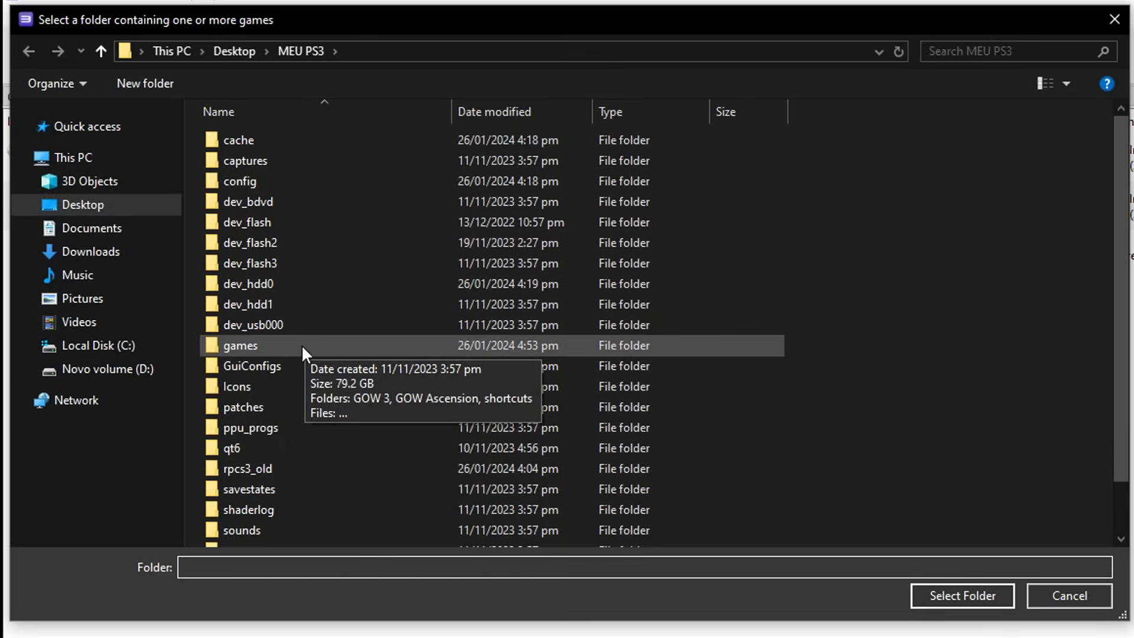
{"action": "double_click", "coordinate": [257, 346]}
{"action": "key", "text": "Return"}
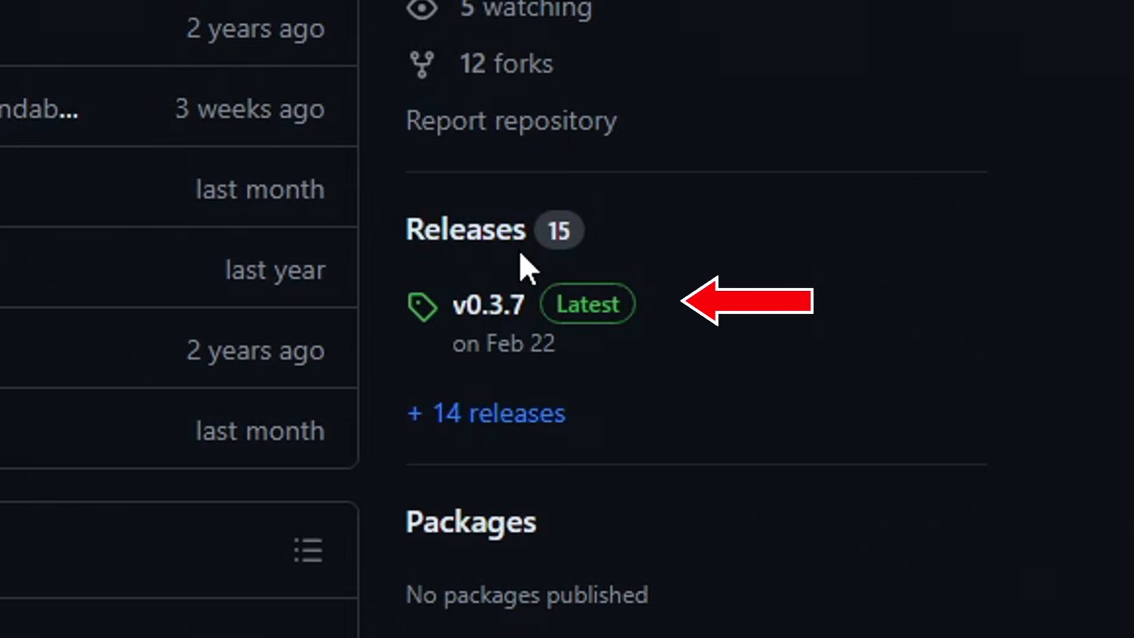
Go to the rusty-psn Releases page and scroll down to the v0.3.7 assets
{"action": "left_click", "coordinate": [491, 247]}
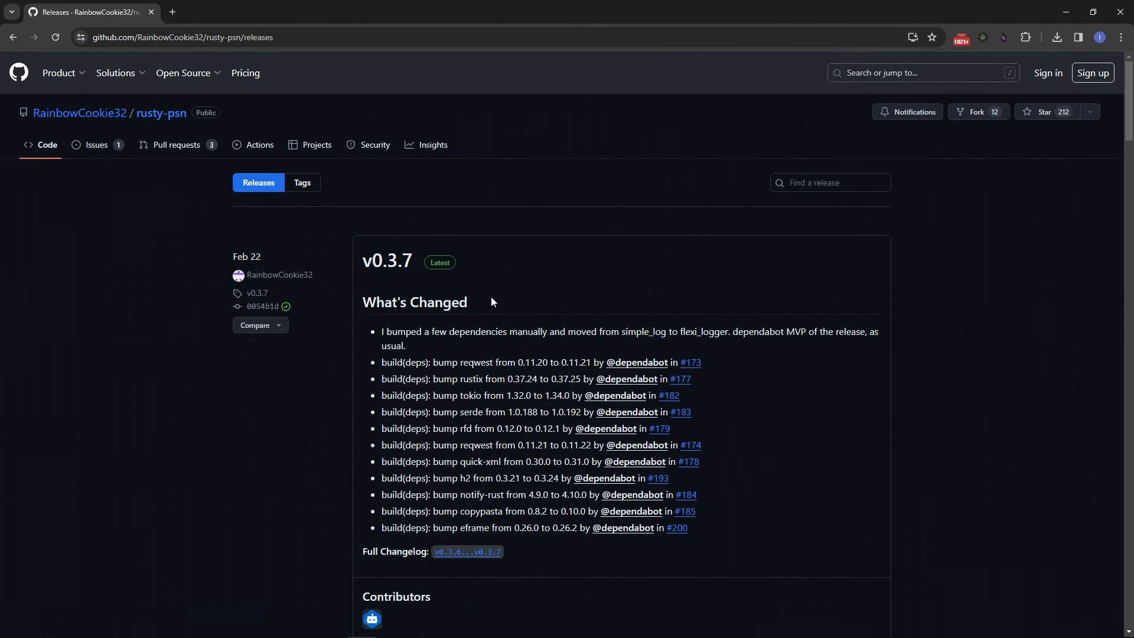
{"action": "scroll", "coordinate": [493, 307], "scroll_direction": "down", "scroll_amount": 6}
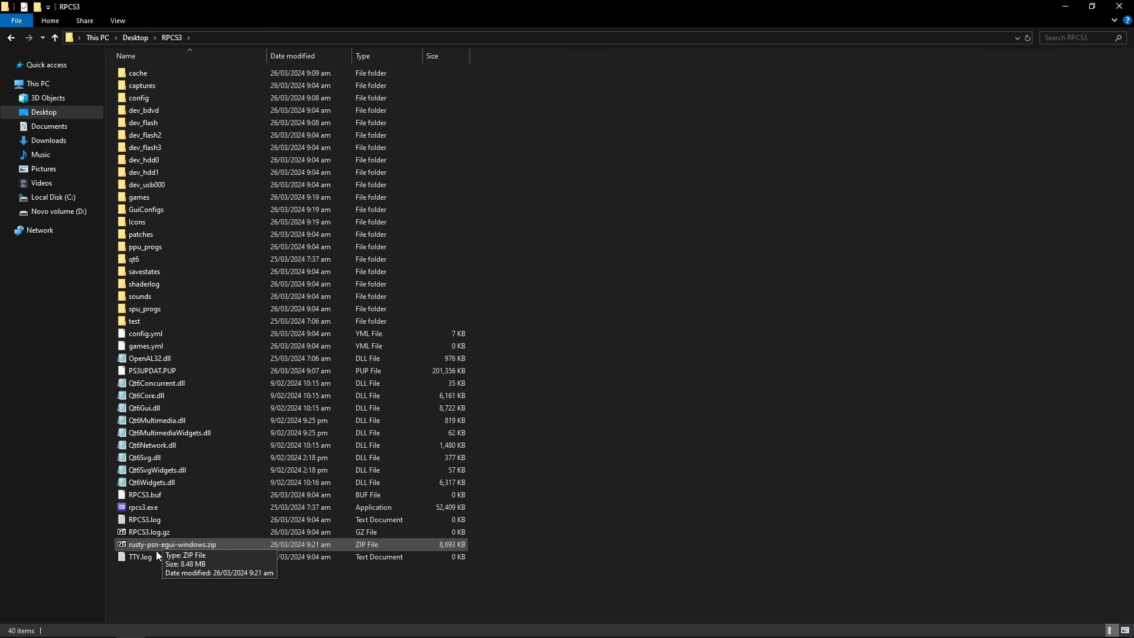
Open rusty-psn-egui-windows.zip, extract rusty-psn.exe into the RPCS3 folder, and select it
{"action": "left_click", "coordinate": [184, 545]}
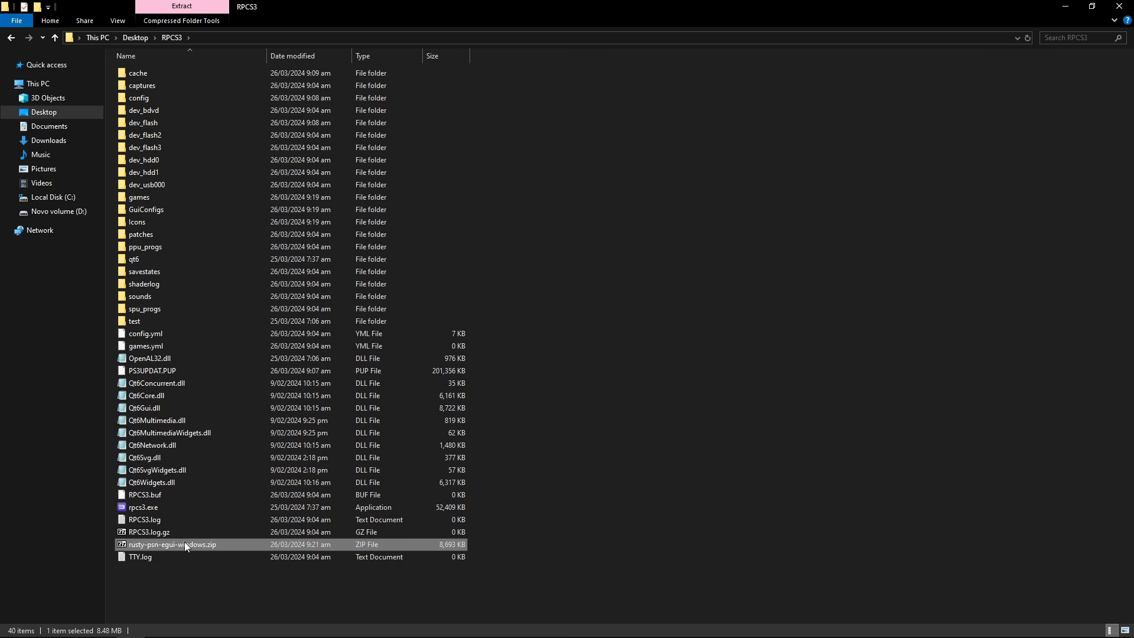
{"action": "double_click", "coordinate": [183, 544]}
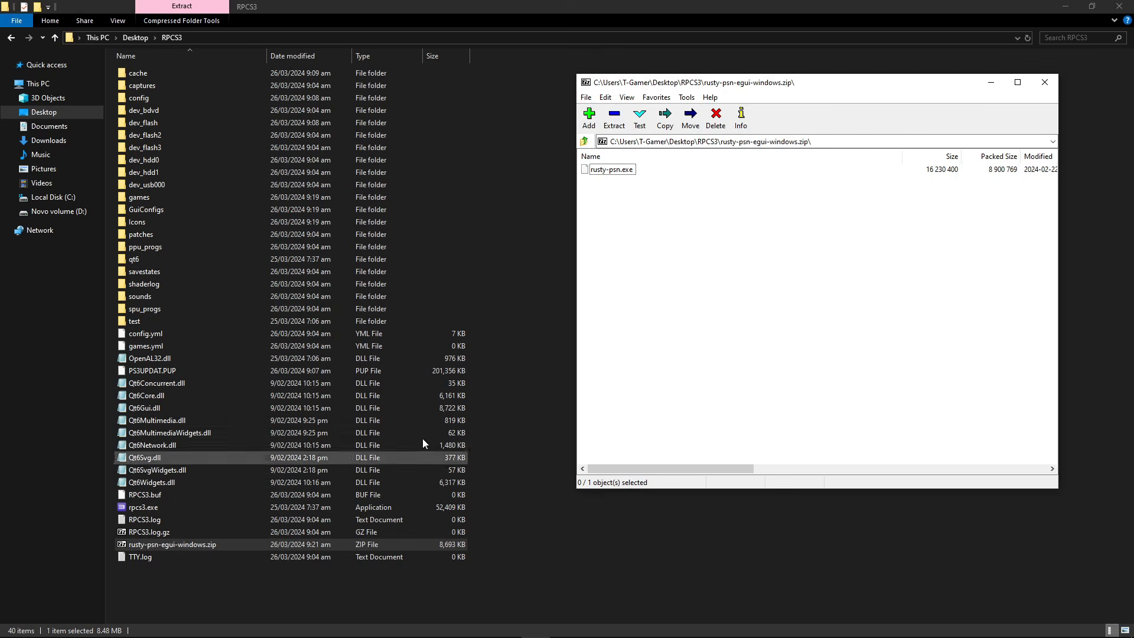
{"action": "left_click_drag", "start_coordinate": [620, 179], "coordinate": [518, 381]}
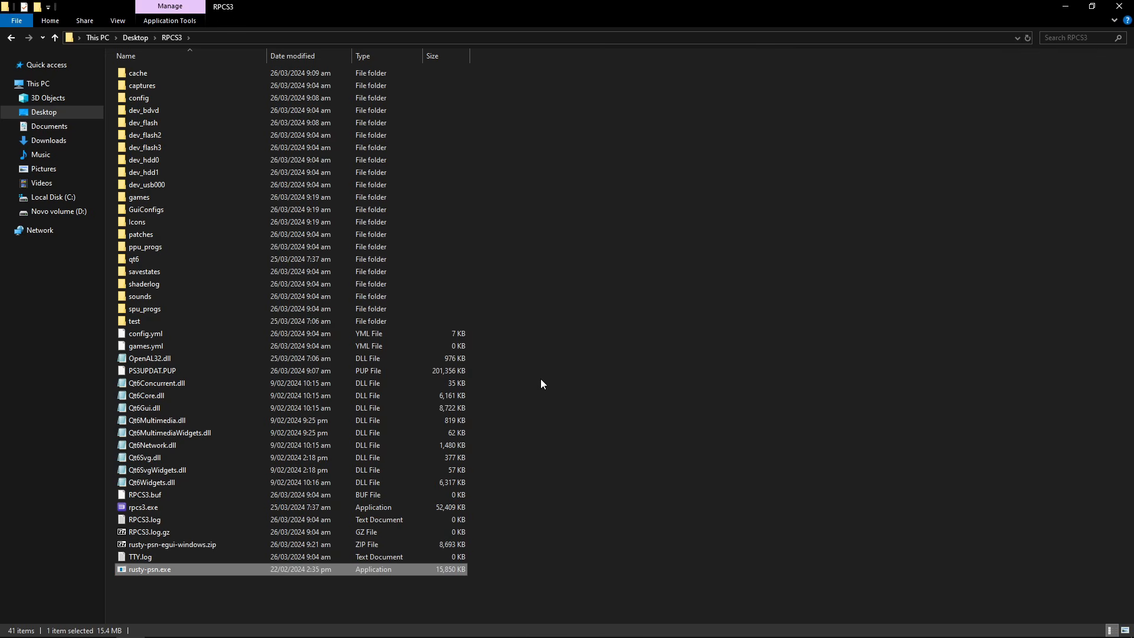
{"action": "left_click", "coordinate": [172, 558]}
{"action": "left_click", "coordinate": [148, 570]}
Launch rusty-psn, maximize its window, and open its settings
{"action": "double_click", "coordinate": [155, 569]}
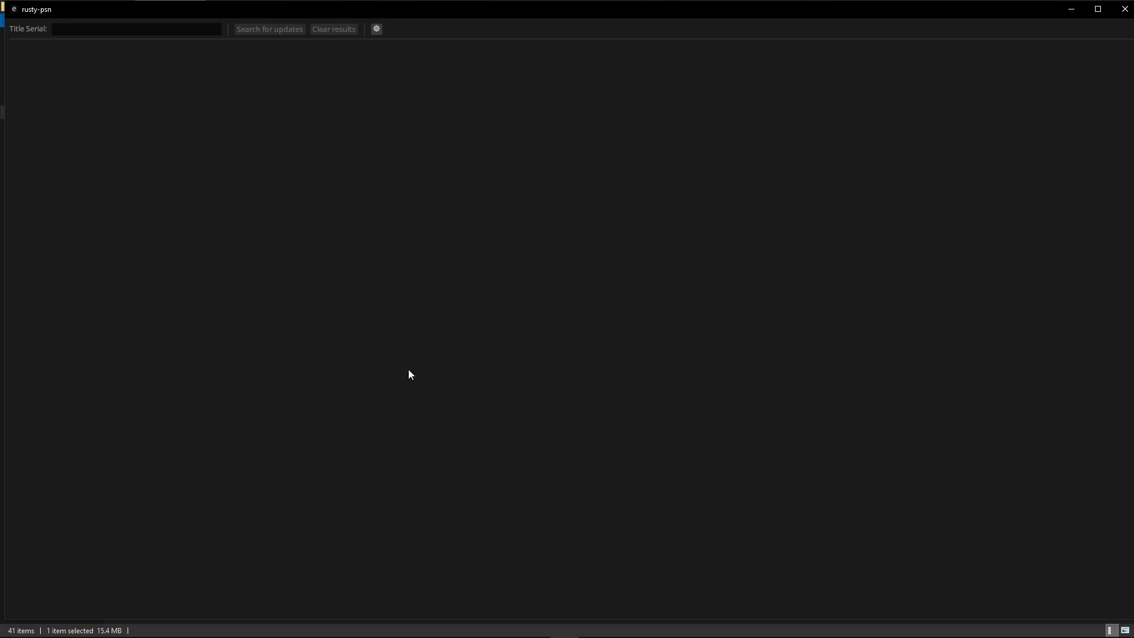
{"action": "double_click", "coordinate": [483, 10]}
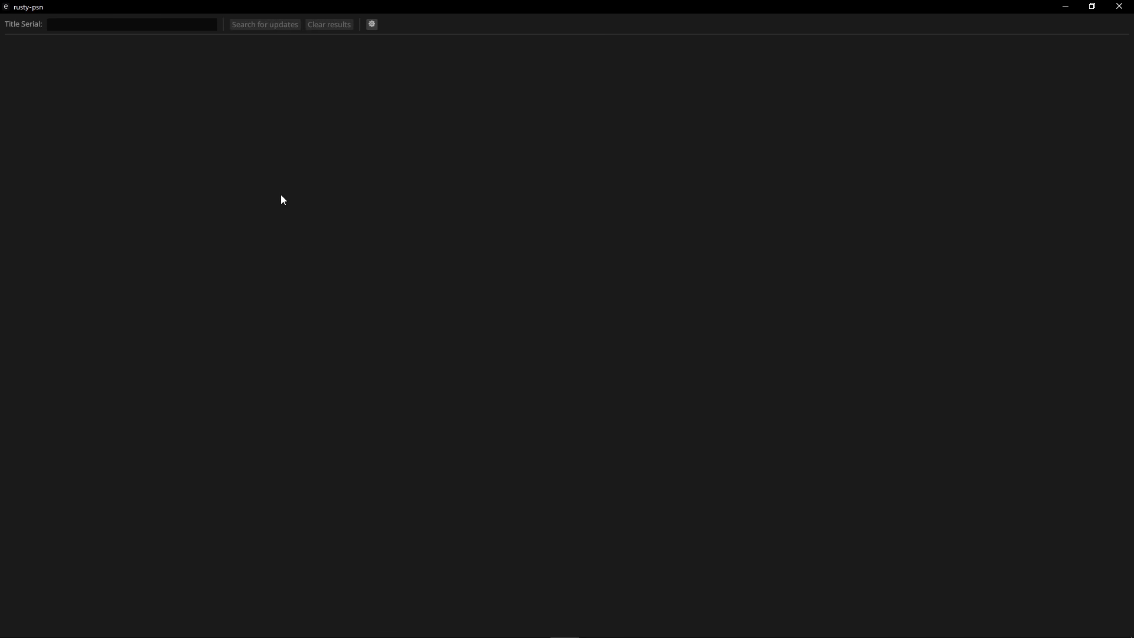
{"action": "left_click", "coordinate": [371, 25]}
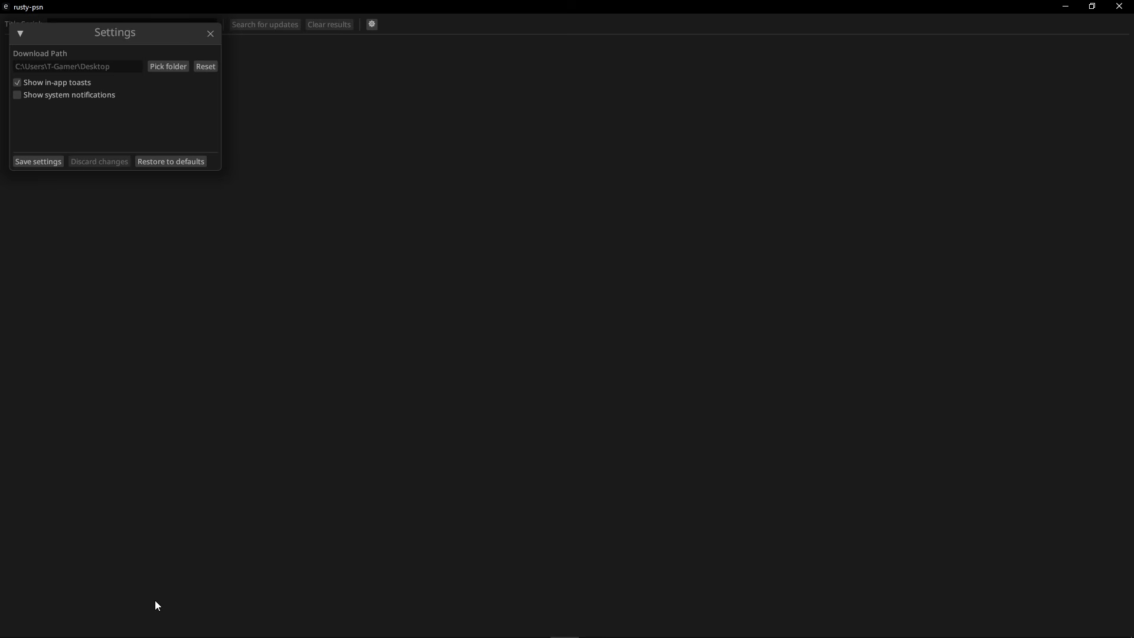
Create a new folder named 'updates' inside the RPCS3 folder
{"action": "left_click", "coordinate": [135, 624]}
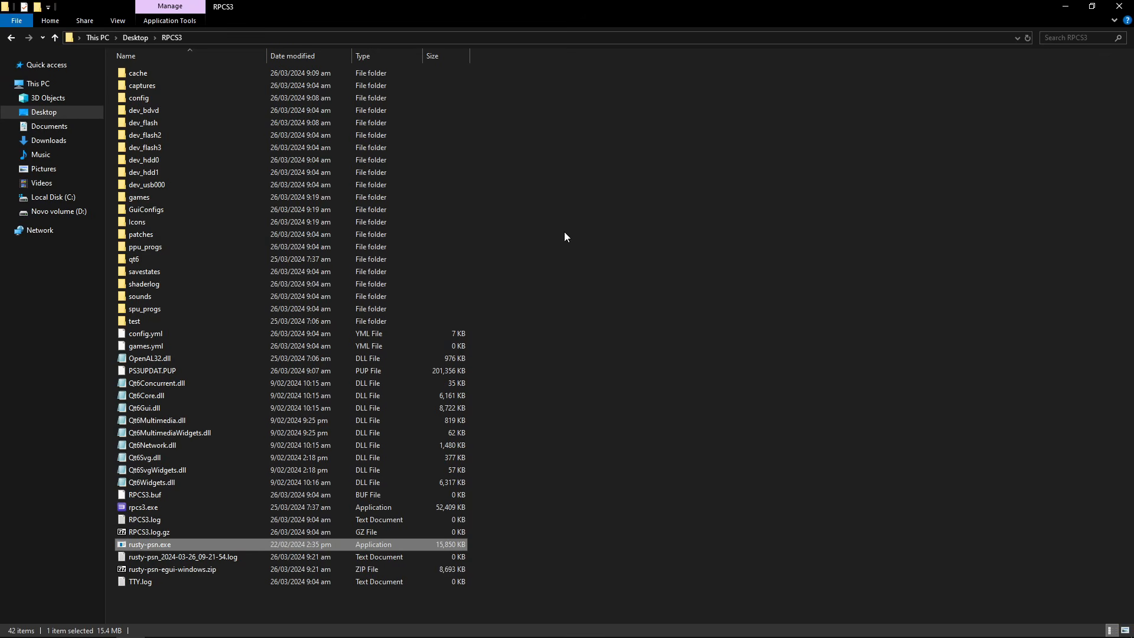
{"action": "right_click", "coordinate": [549, 229]}
{"action": "mouse_move", "coordinate": [602, 370]}
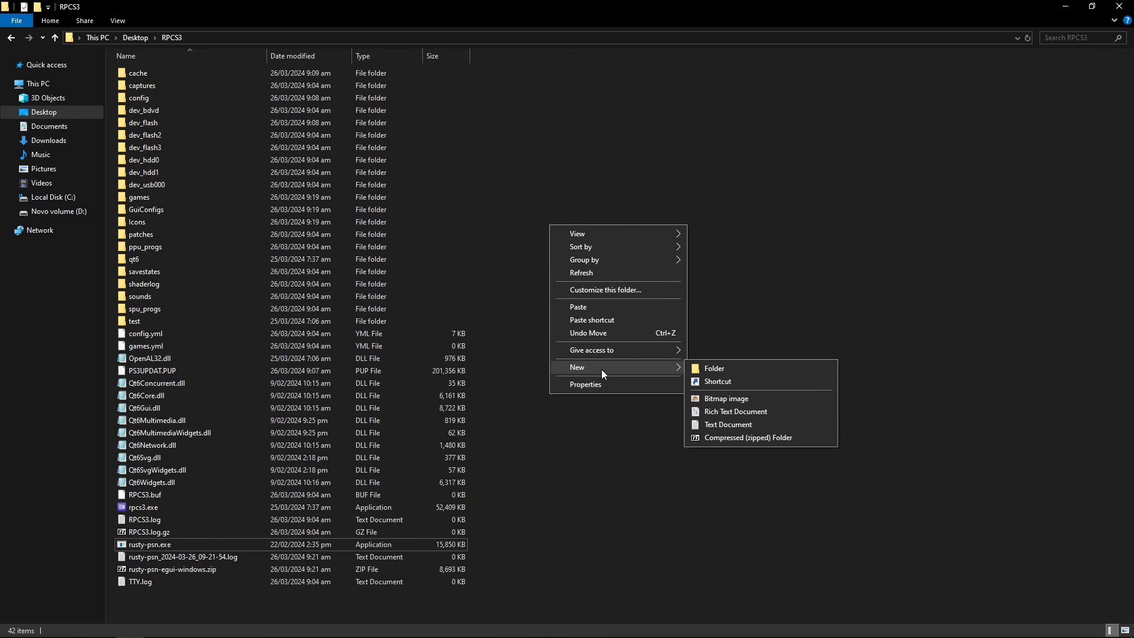
{"action": "left_click", "coordinate": [725, 369]}
{"action": "type", "text": "updates"}
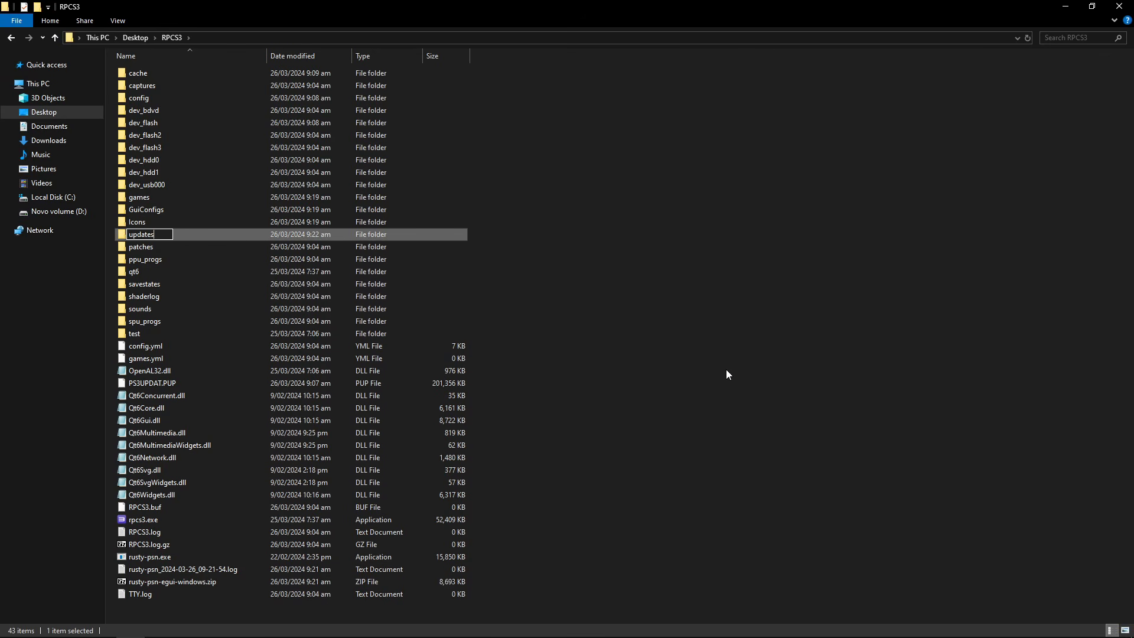
{"action": "key", "text": "Return"}
{"action": "left_click", "coordinate": [590, 360]}
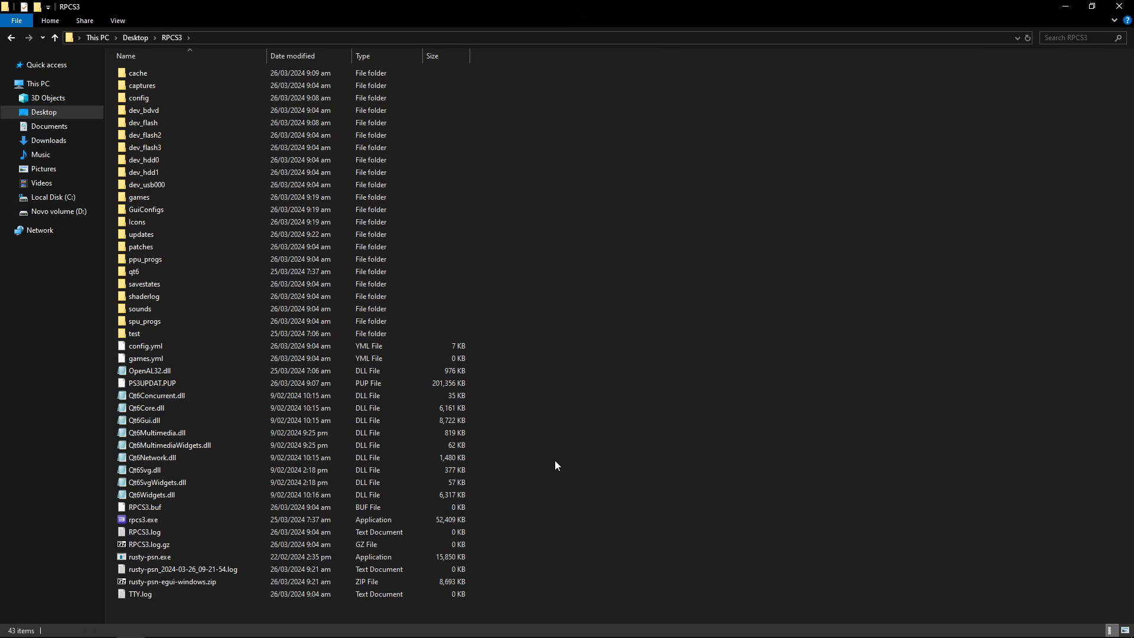
Set rusty-psn's download path to the updates folder and save the settings
{"action": "left_click", "coordinate": [566, 627]}
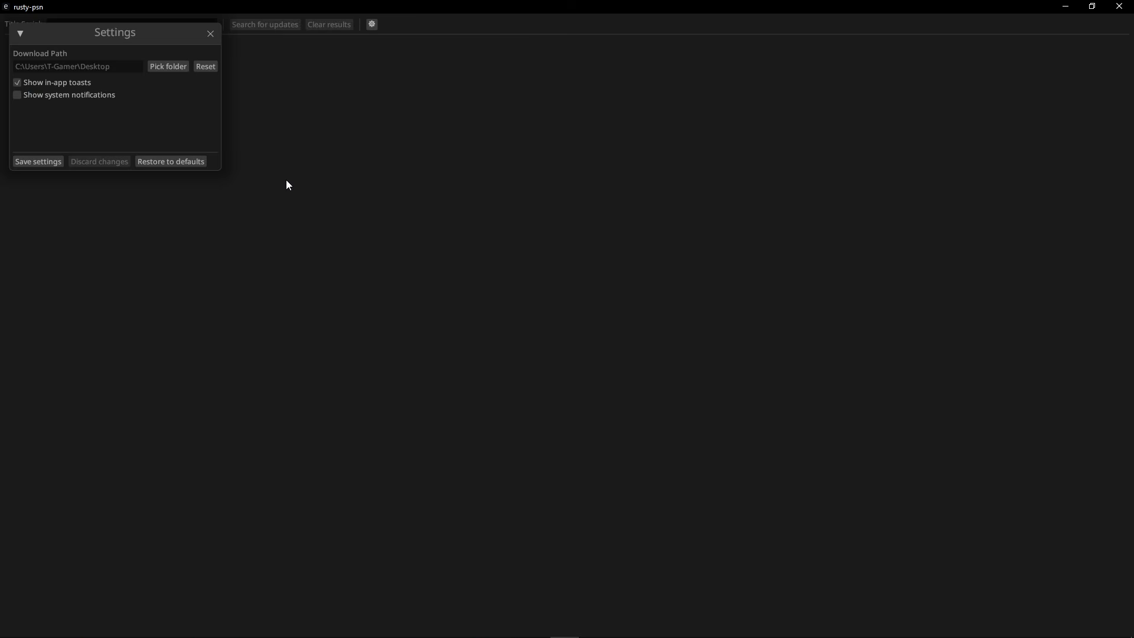
{"action": "left_click", "coordinate": [170, 66]}
{"action": "left_click_drag", "start_coordinate": [618, 137], "coordinate": [614, 189]}
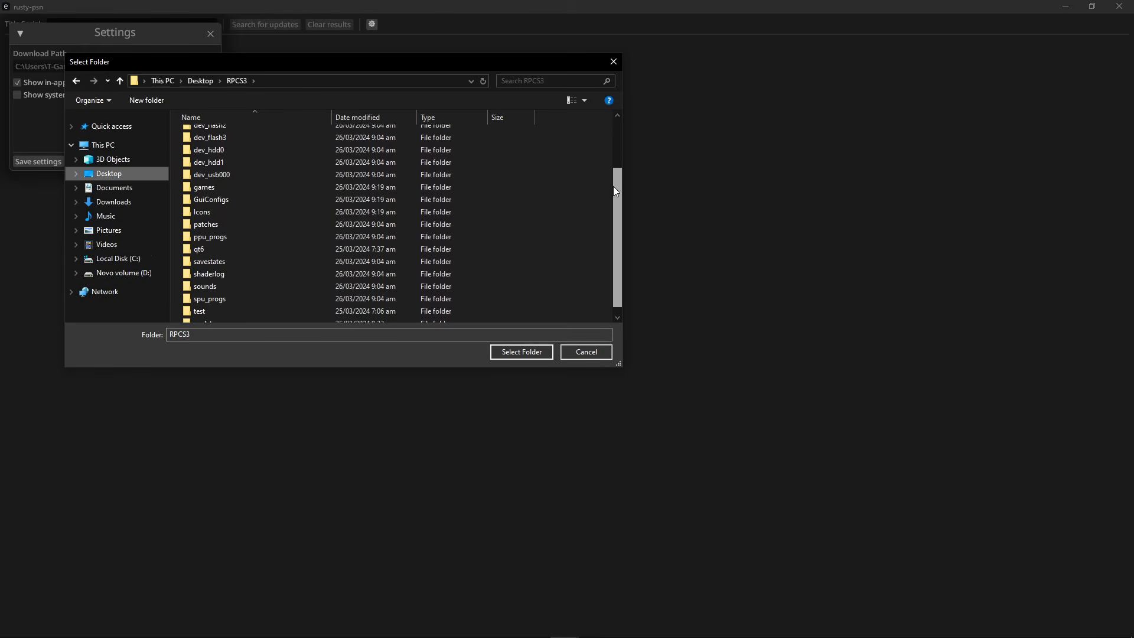
{"action": "left_click", "coordinate": [248, 319]}
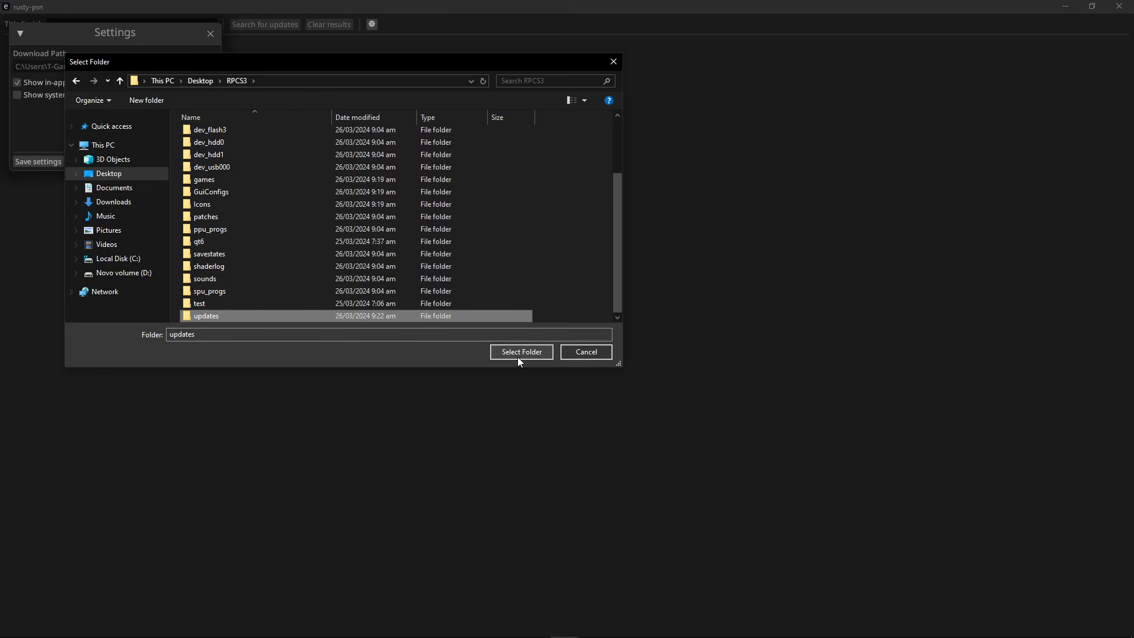
{"action": "left_click", "coordinate": [519, 353]}
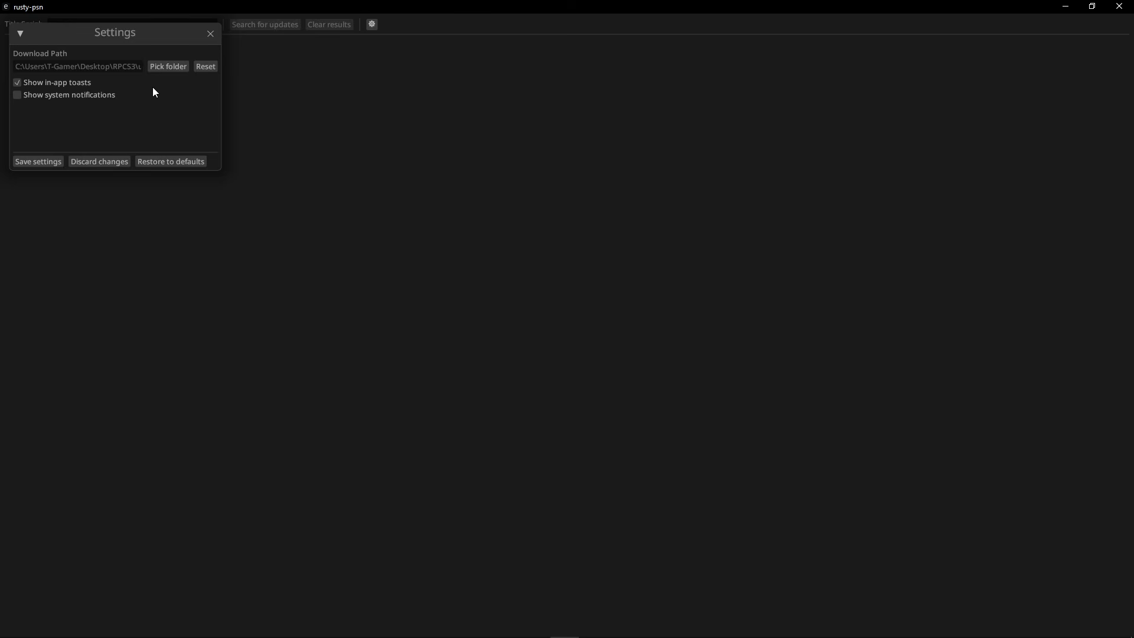
{"action": "left_click", "coordinate": [37, 162]}
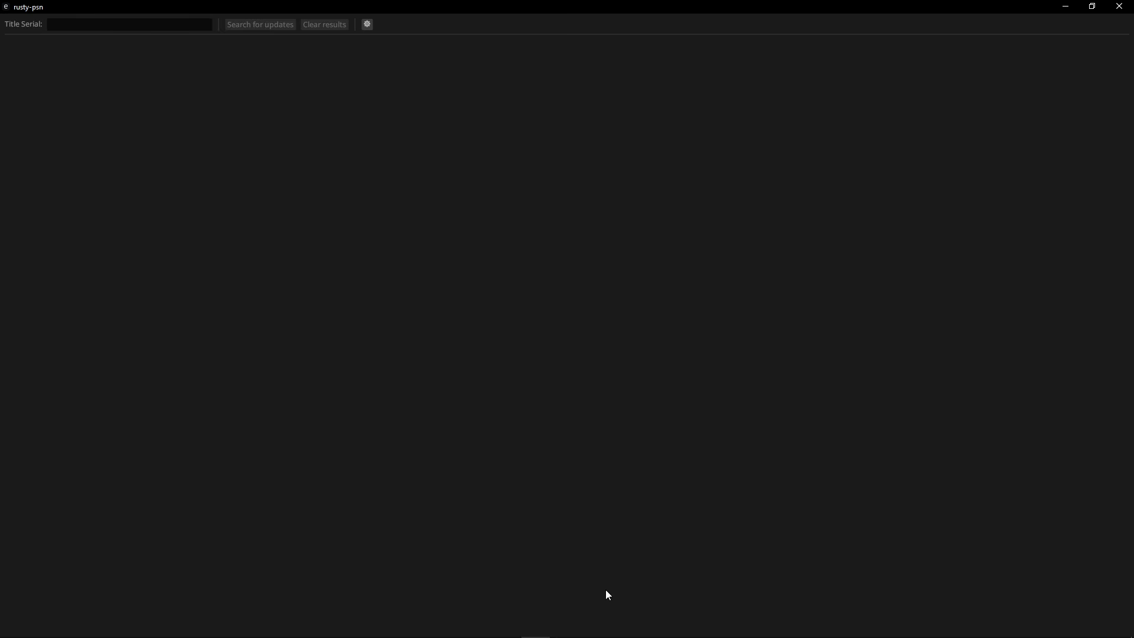
Copy God of War III's serial (BCUS98111) using Copy Info > Copy Serial in the game list
{"action": "left_click", "coordinate": [507, 625]}
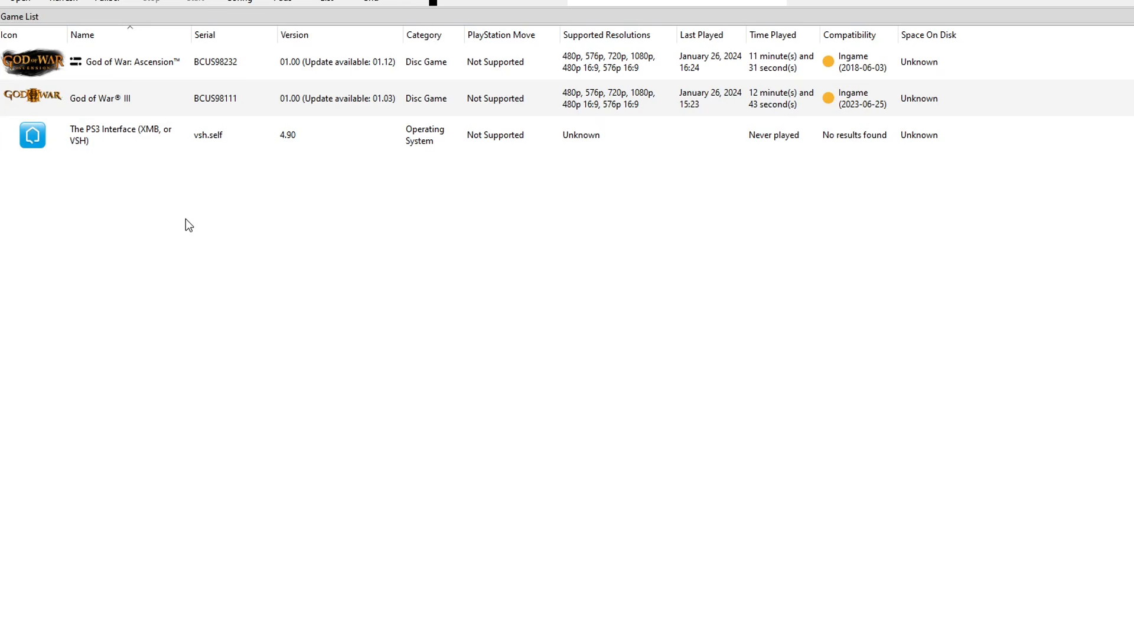
{"action": "left_click", "coordinate": [102, 100]}
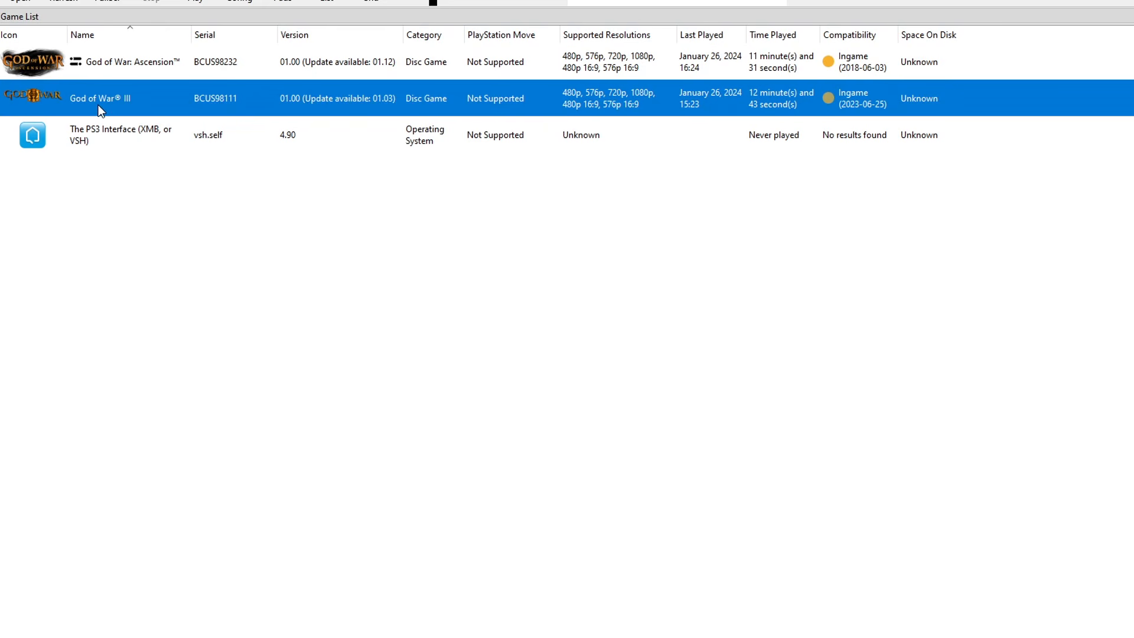
{"action": "right_click", "coordinate": [109, 100]}
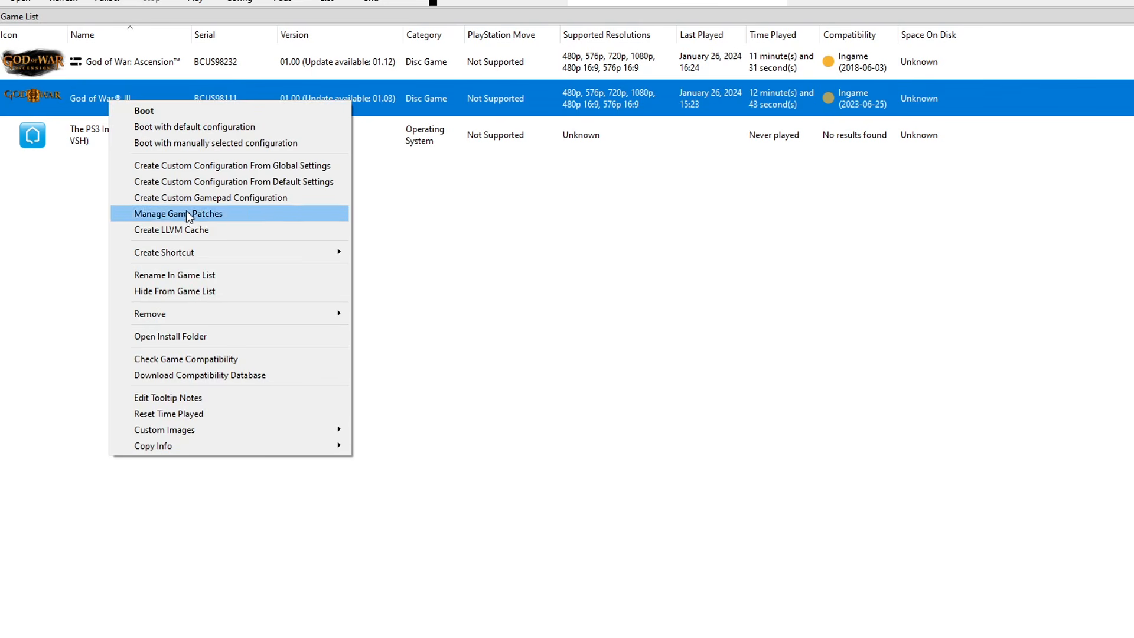
{"action": "mouse_move", "coordinate": [186, 449]}
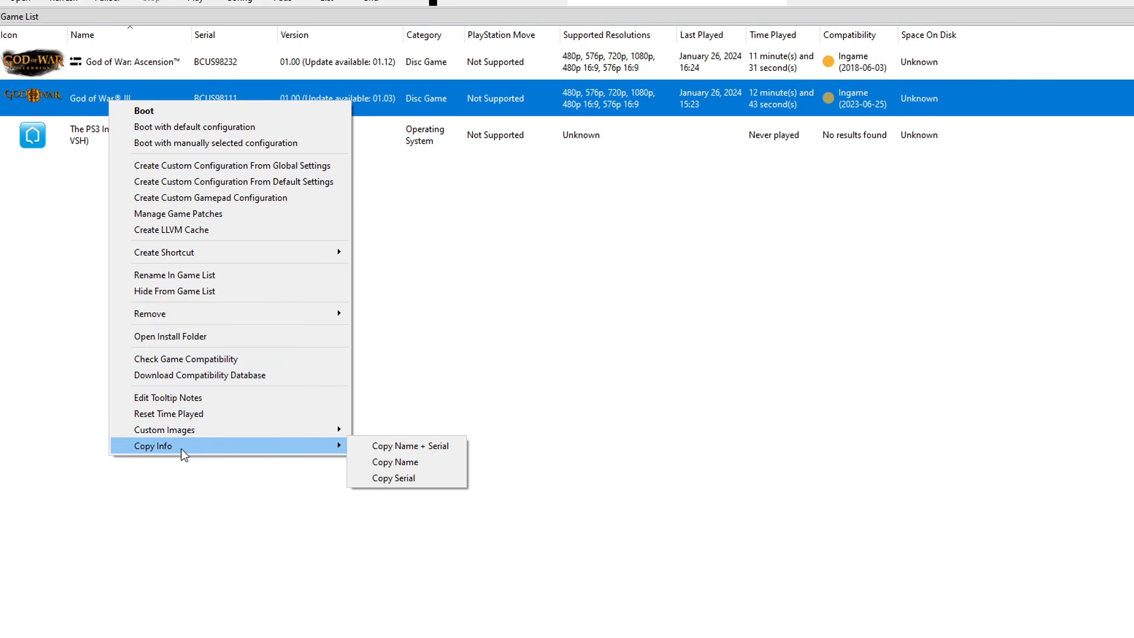
{"action": "left_click", "coordinate": [392, 478]}
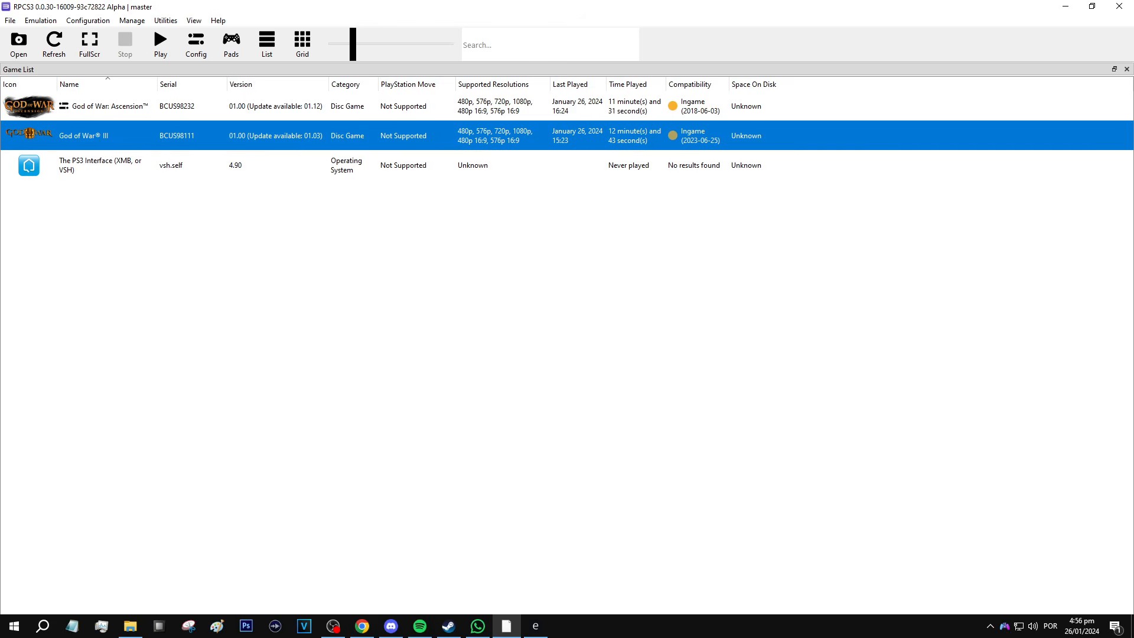
Paste BCUS98111 into rusty-psn, search for updates, and download the 01.03 package
{"action": "left_click", "coordinate": [537, 628]}
{"action": "left_click", "coordinate": [79, 24]}
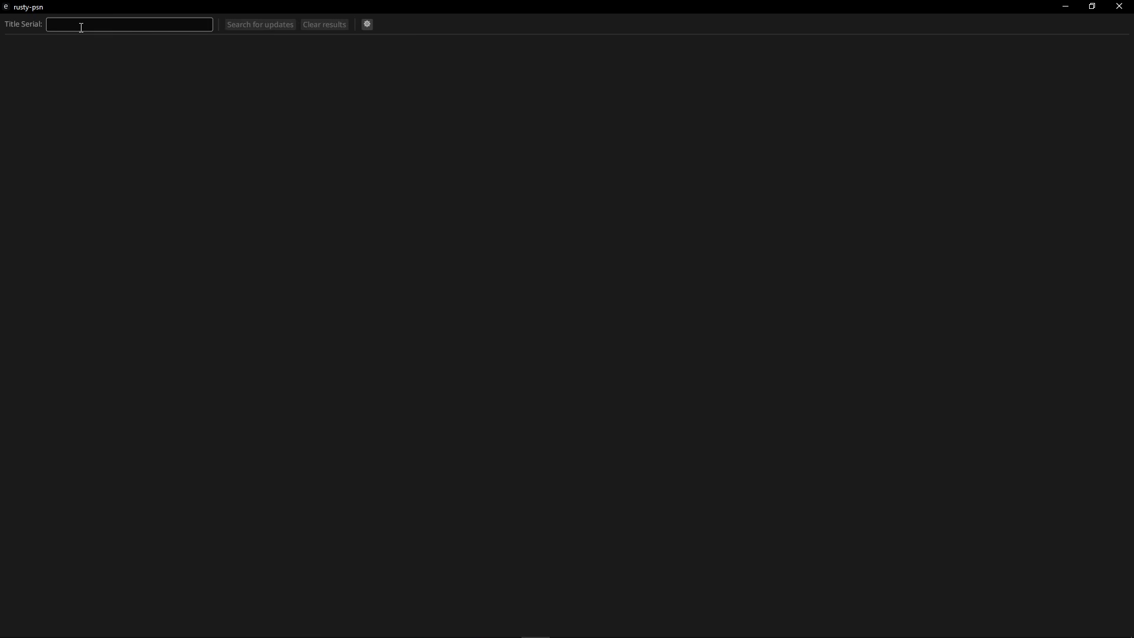
{"action": "right_click", "coordinate": [78, 23]}
{"action": "left_click", "coordinate": [98, 33]}
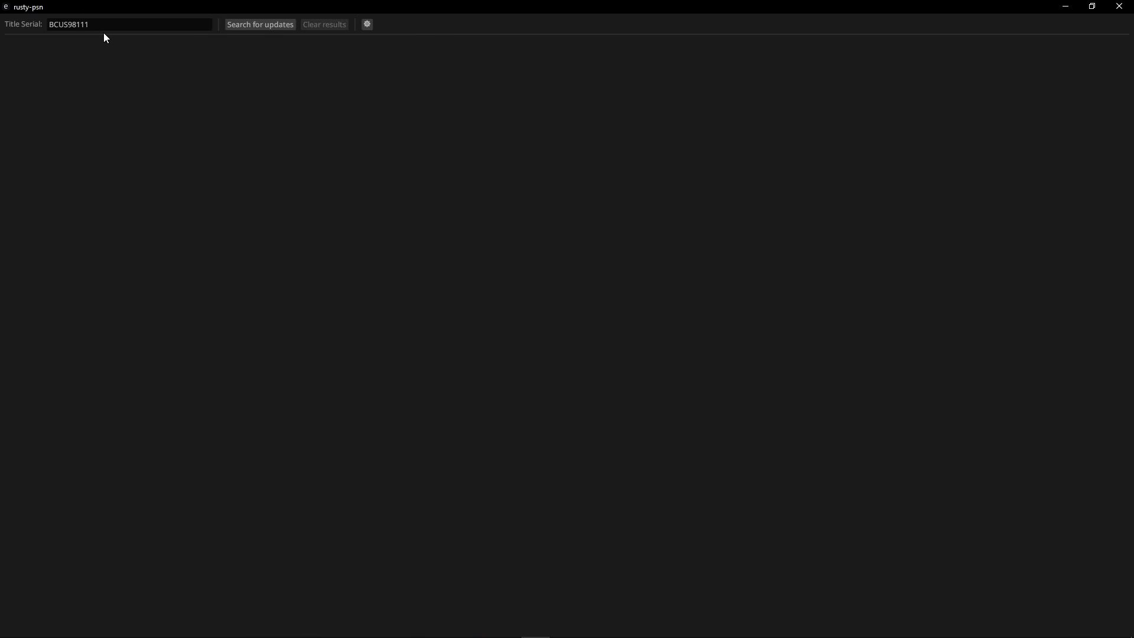
{"action": "left_click", "coordinate": [269, 26]}
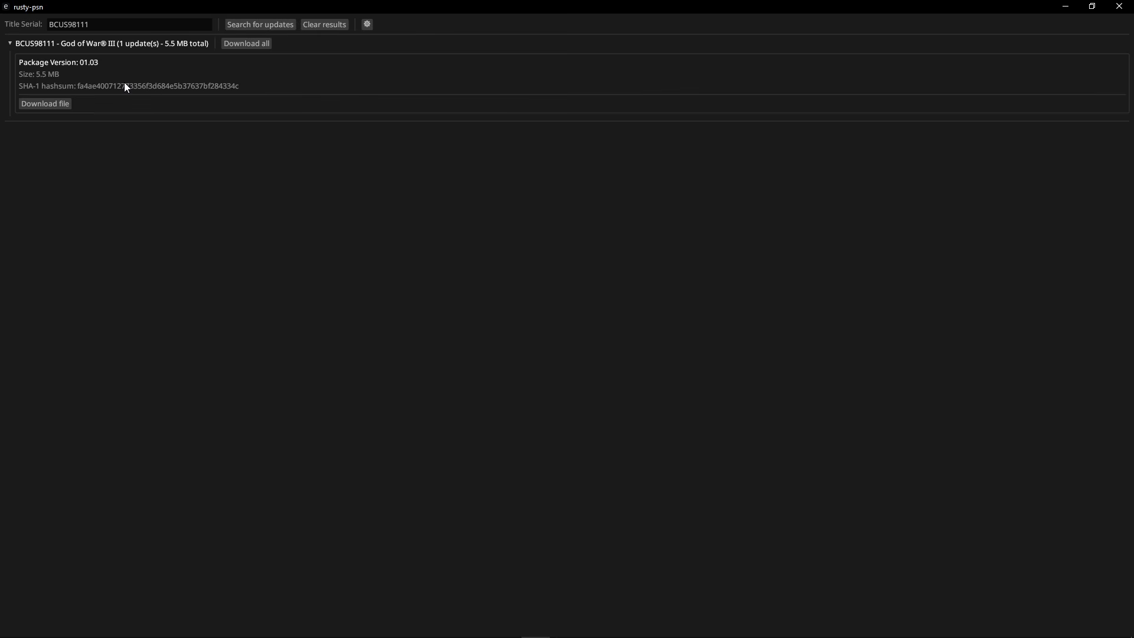
{"action": "left_click", "coordinate": [61, 105]}
{"action": "left_click", "coordinate": [522, 626]}
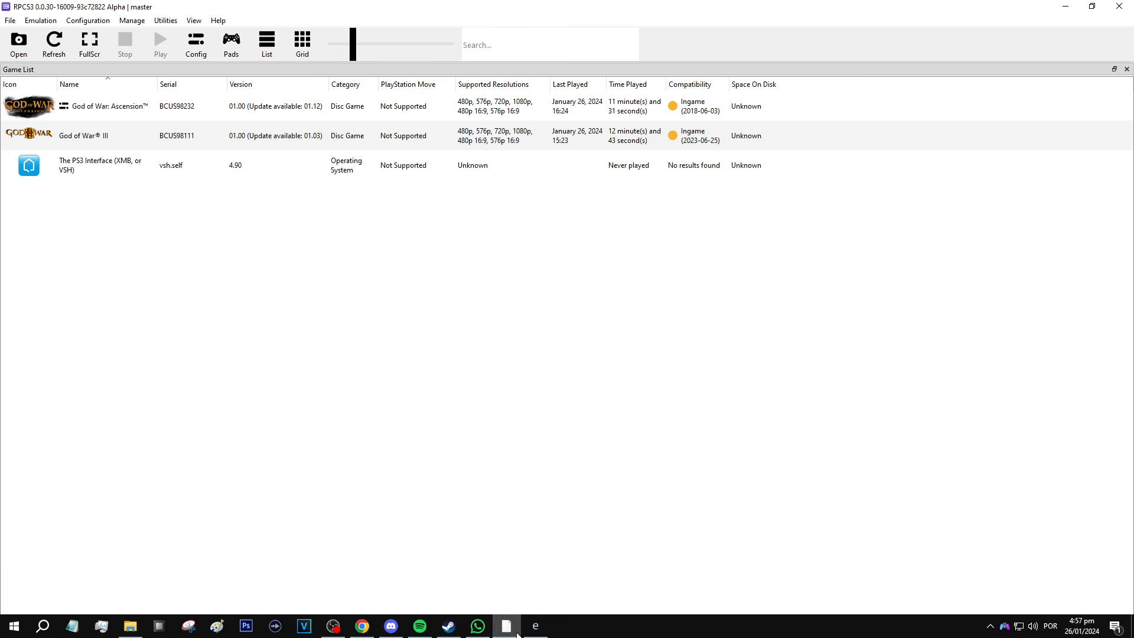
Copy God of War: Ascension's serial using Copy Info > Copy Serial
{"action": "left_click", "coordinate": [99, 114]}
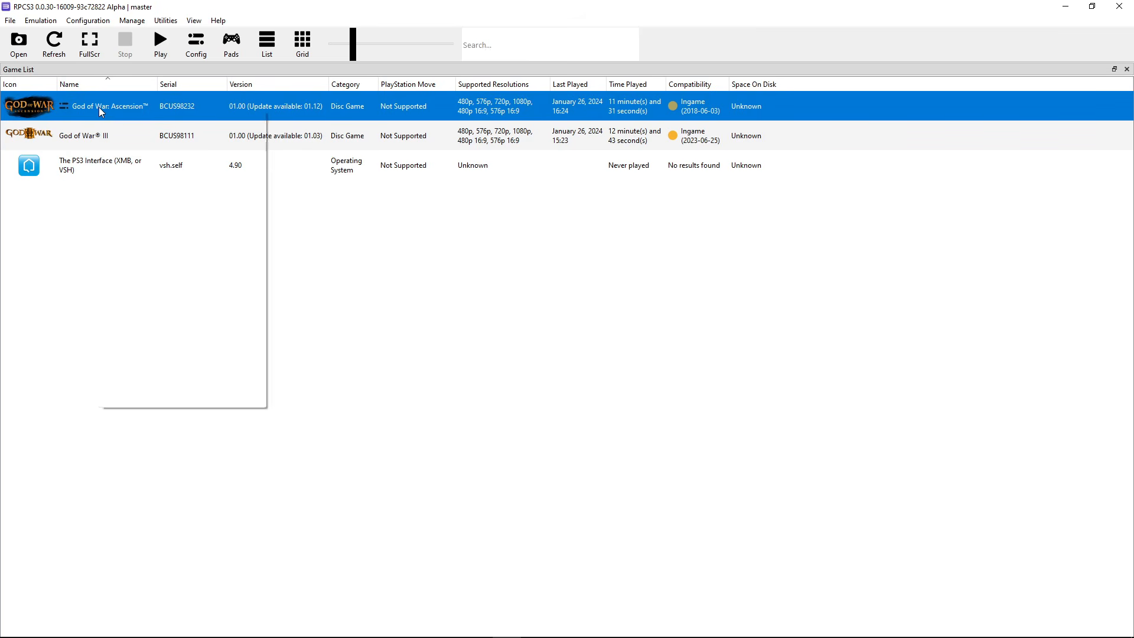
{"action": "right_click", "coordinate": [99, 108]}
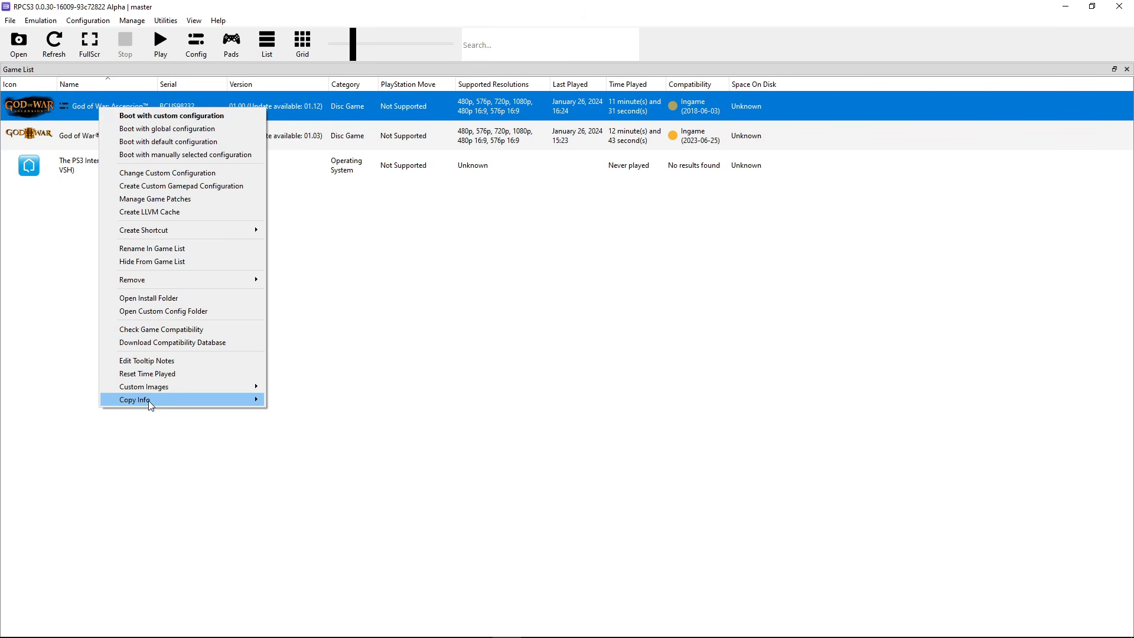
{"action": "mouse_move", "coordinate": [149, 401]}
{"action": "left_click", "coordinate": [282, 425]}
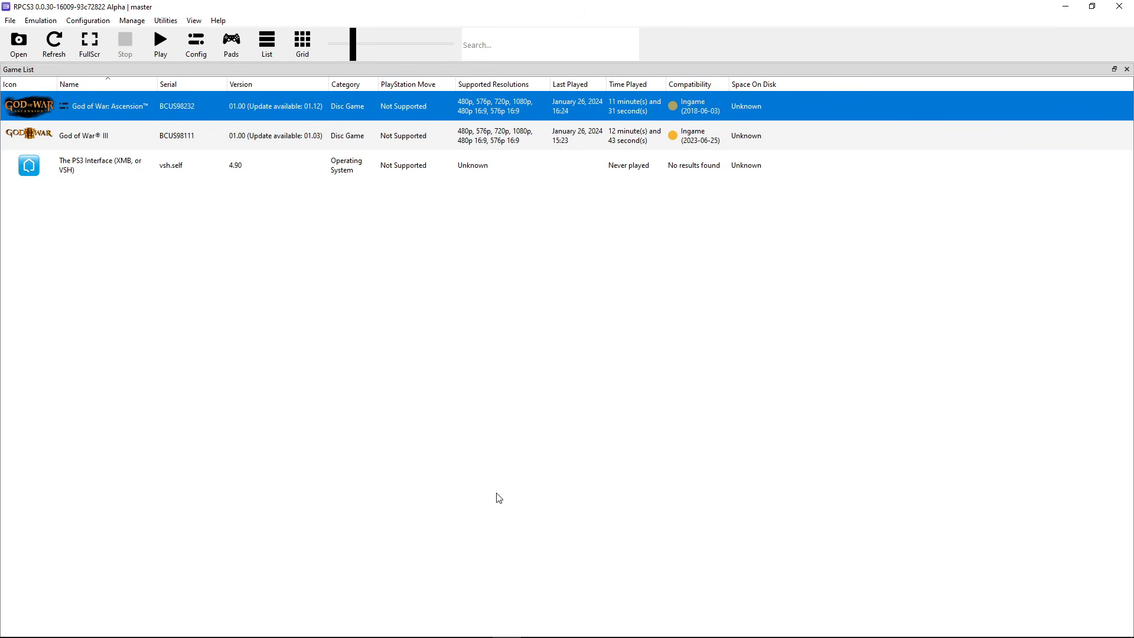
{"action": "left_click", "coordinate": [541, 633]}
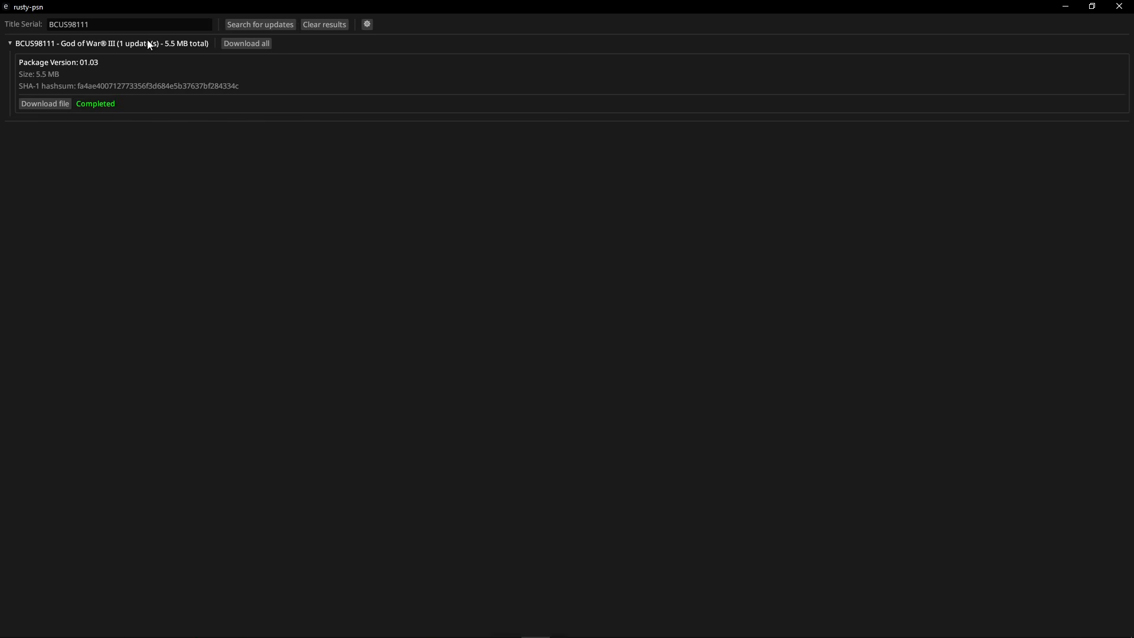
Replace the Title Serial with BCUS98232 and search for its updates
{"action": "left_click", "coordinate": [136, 25]}
{"action": "key", "text": "ctrl+a"}
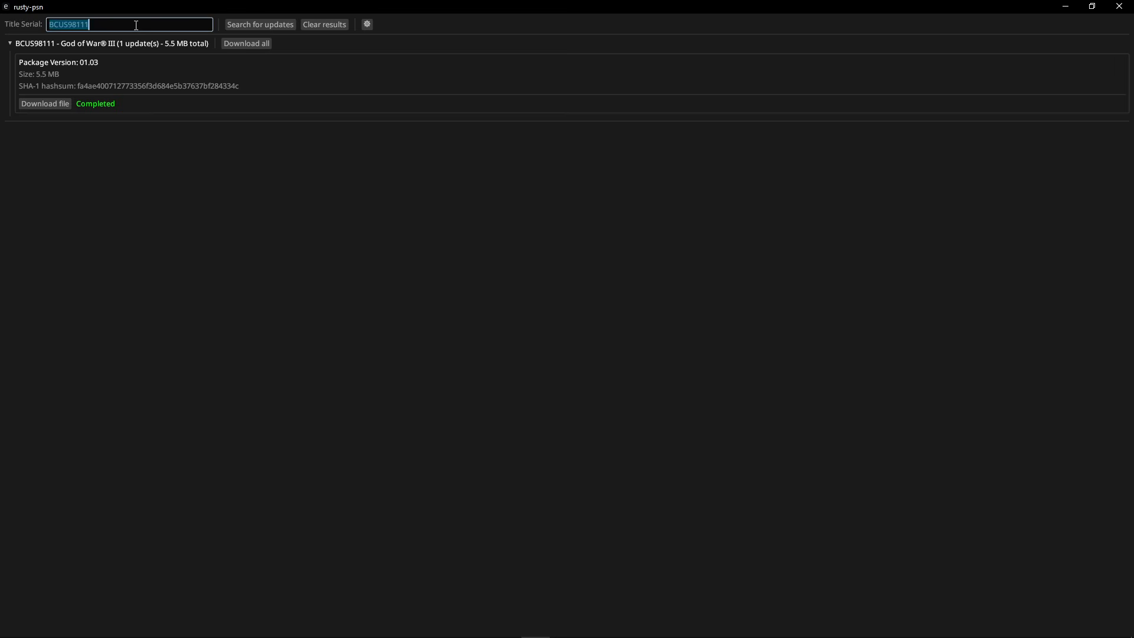
{"action": "key", "text": "BackSpace"}
{"action": "right_click", "coordinate": [135, 26]}
{"action": "left_click", "coordinate": [145, 33]}
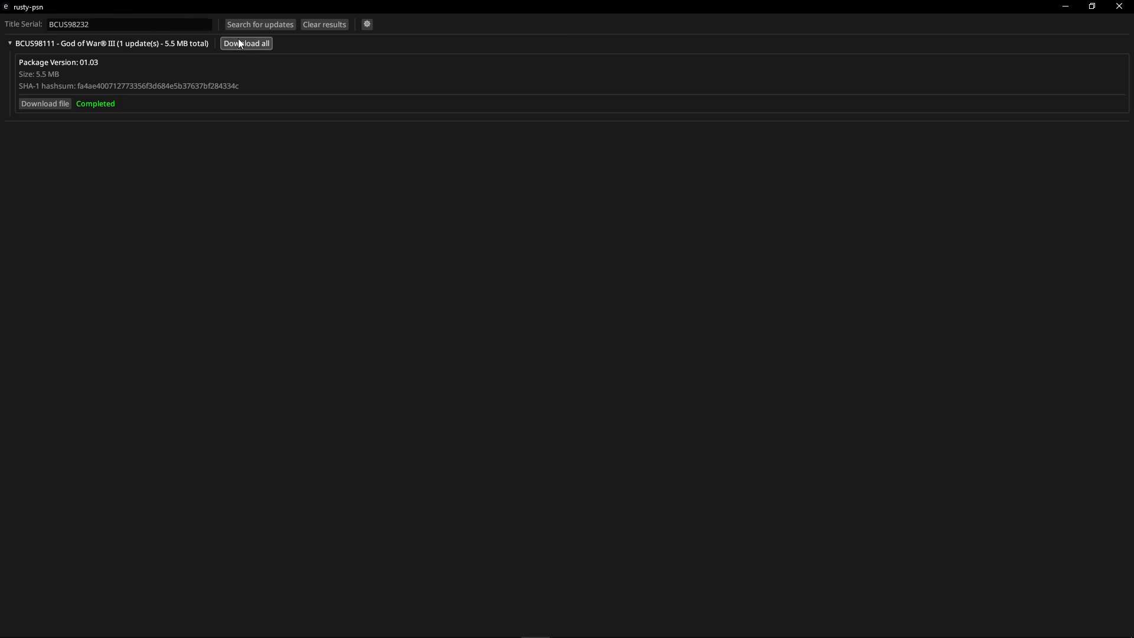
{"action": "left_click", "coordinate": [254, 24]}
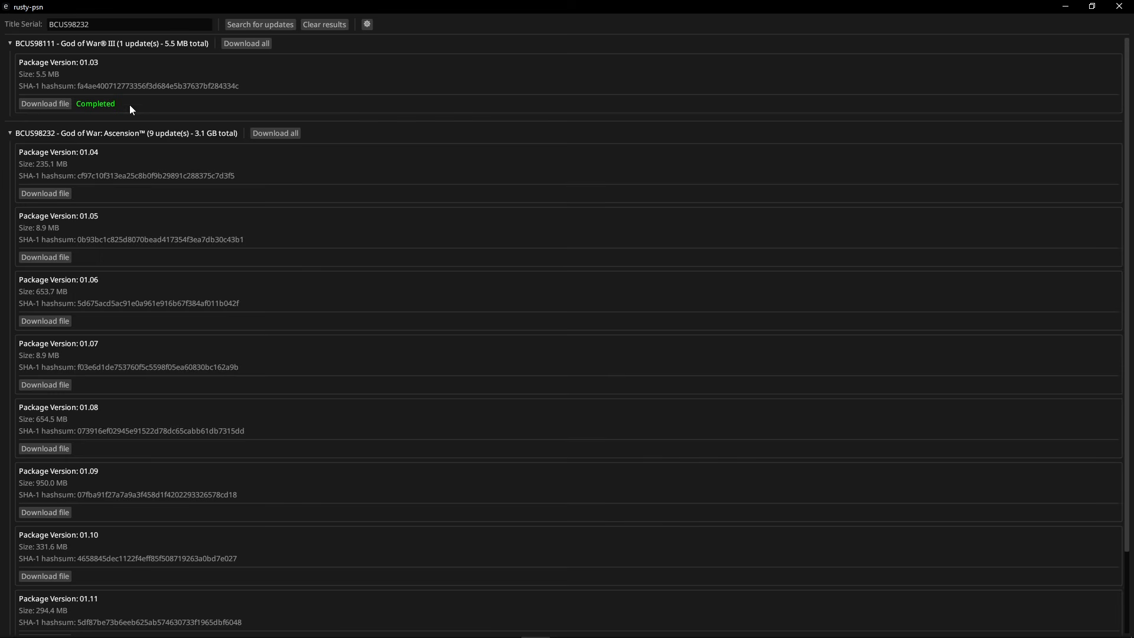
Download the 01.04 update package from the nine listed, then close rusty-psn
{"action": "scroll", "coordinate": [193, 132], "scroll_direction": "down", "scroll_amount": 2}
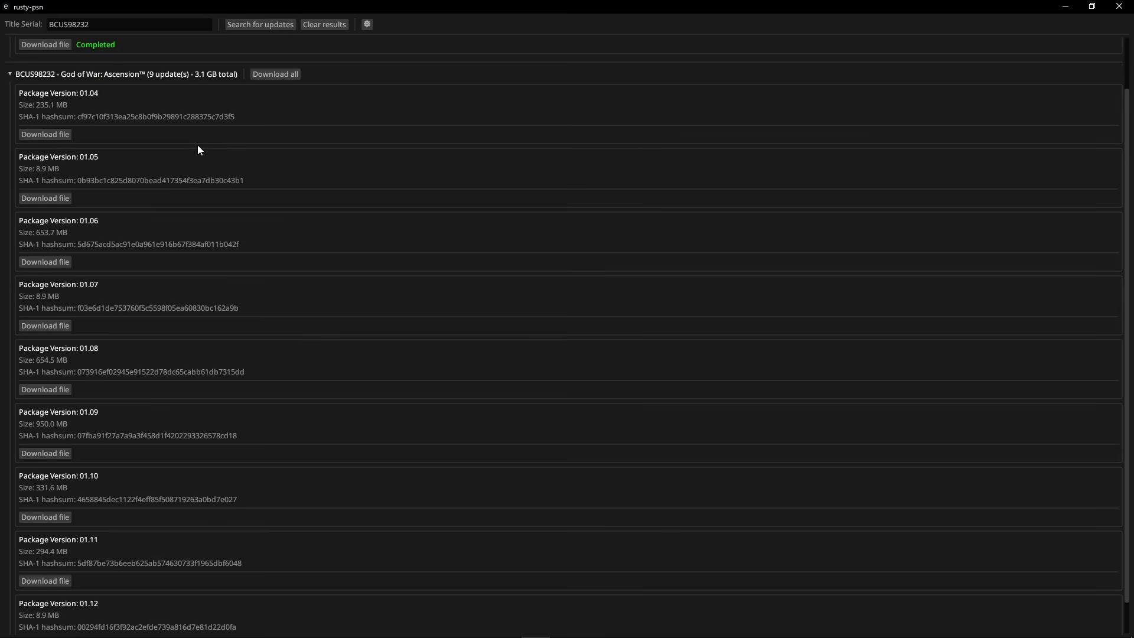
{"action": "scroll", "coordinate": [204, 155], "scroll_direction": "down", "scroll_amount": 1}
{"action": "scroll", "coordinate": [207, 166], "scroll_direction": "up", "scroll_amount": 2}
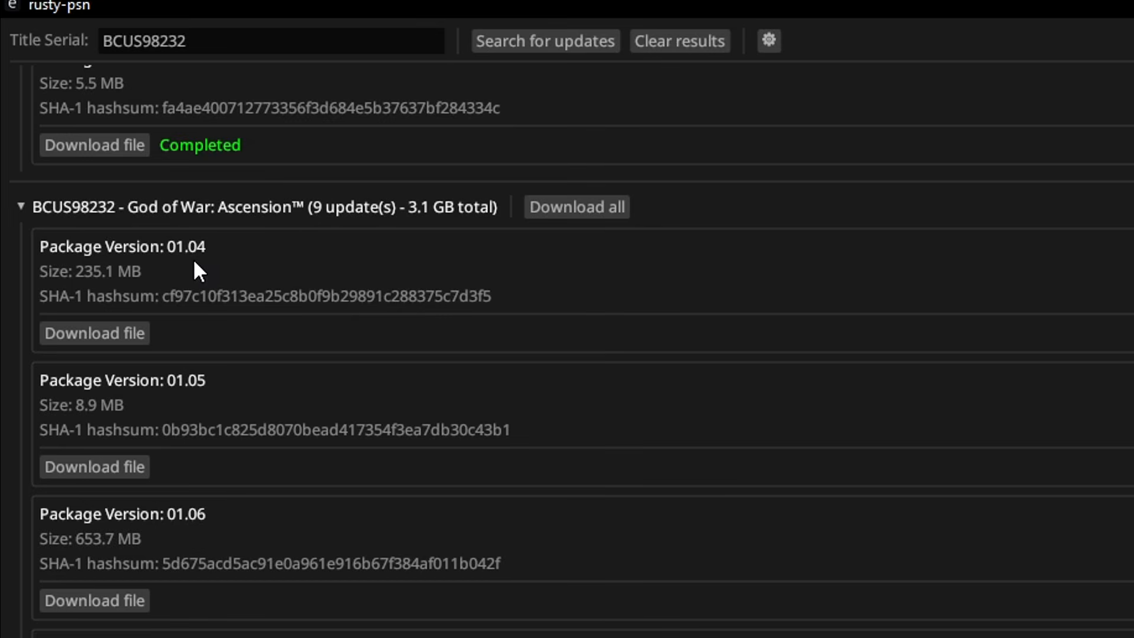
{"action": "scroll", "coordinate": [316, 398], "scroll_direction": "down", "scroll_amount": 2}
{"action": "scroll", "coordinate": [357, 446], "scroll_direction": "up", "scroll_amount": 2}
{"action": "left_click", "coordinate": [109, 335]}
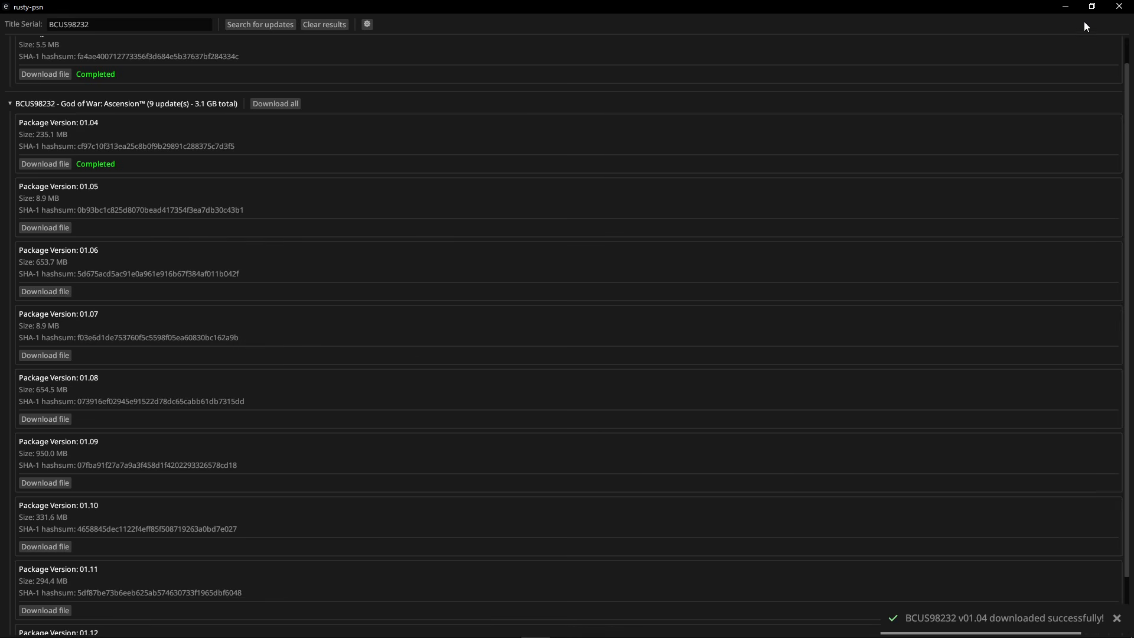
{"action": "left_click", "coordinate": [1118, 6]}
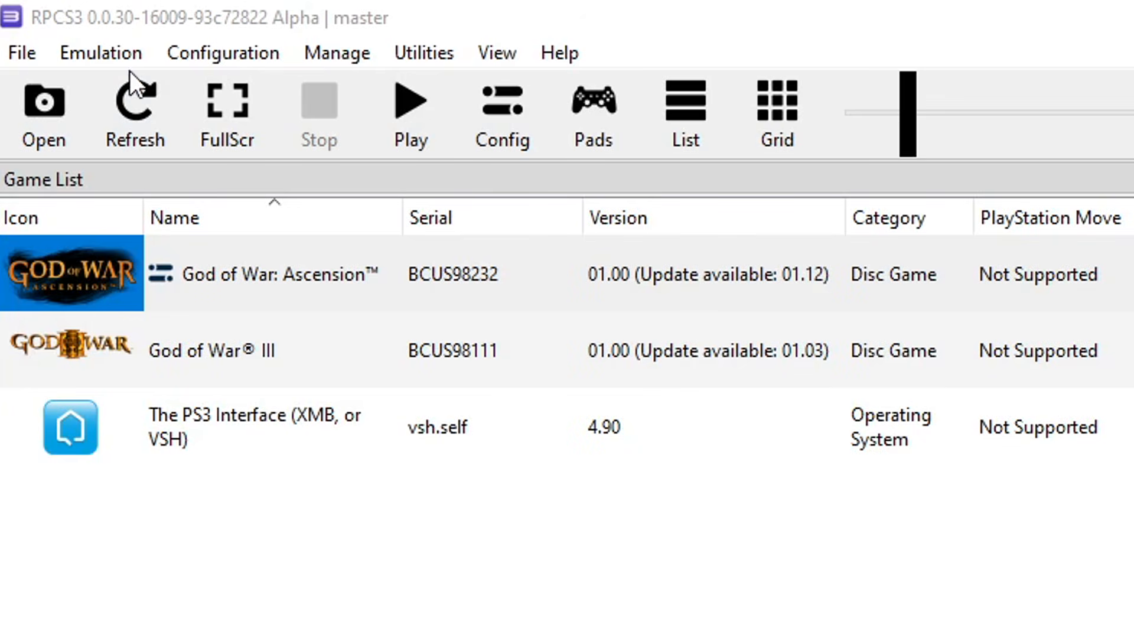
Install the God of War III 01.03 PKG from Updates\BCUS98111 via Install Packages/Raps/Edats
{"action": "left_click", "coordinate": [463, 614]}
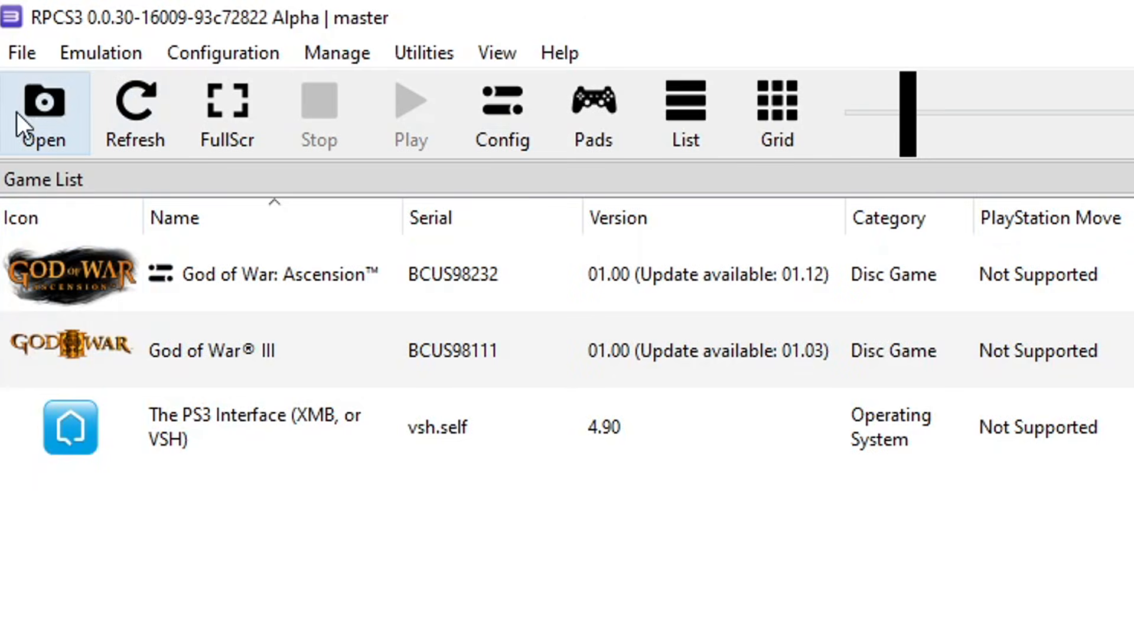
{"action": "left_click", "coordinate": [20, 54]}
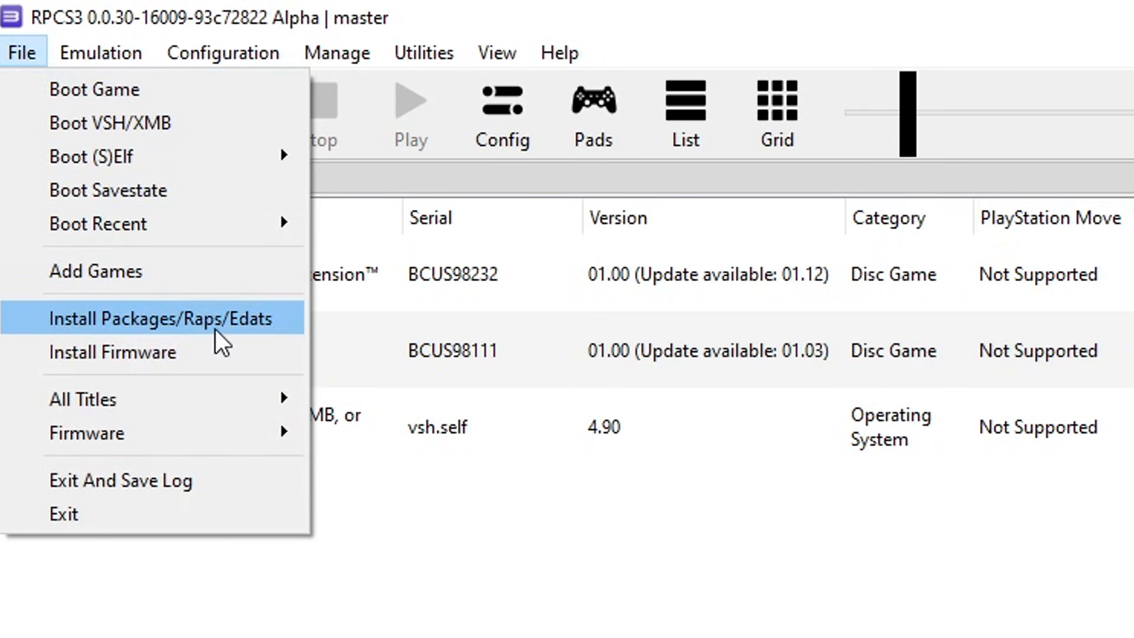
{"action": "left_click", "coordinate": [235, 333]}
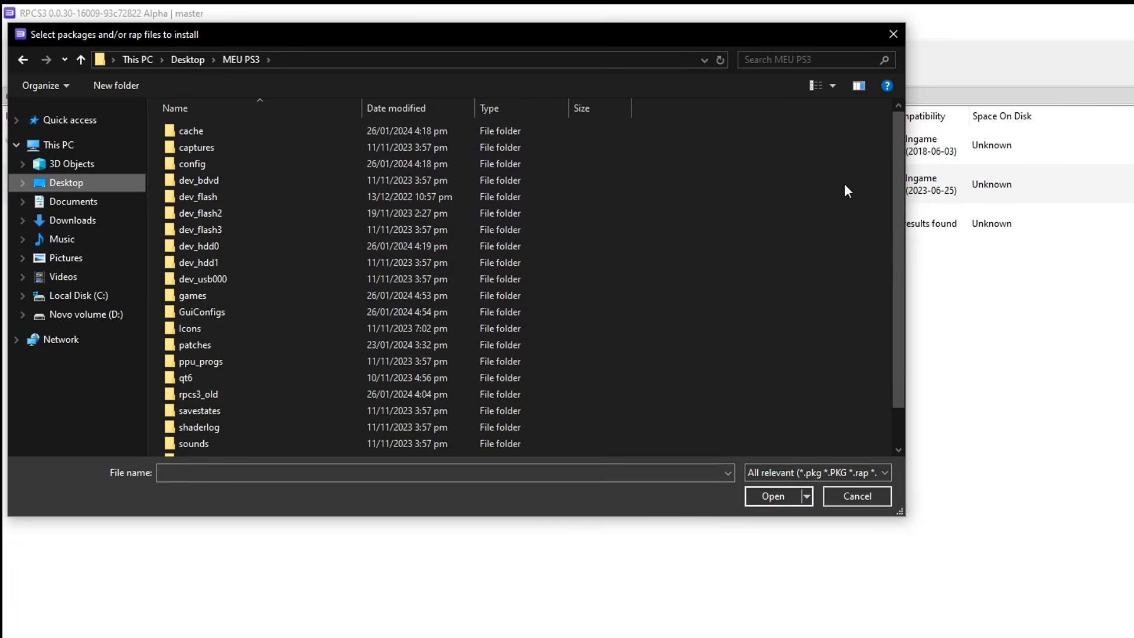
{"action": "left_click_drag", "start_coordinate": [894, 140], "coordinate": [895, 175]}
{"action": "scroll", "coordinate": [355, 330], "scroll_direction": "down", "scroll_amount": 1}
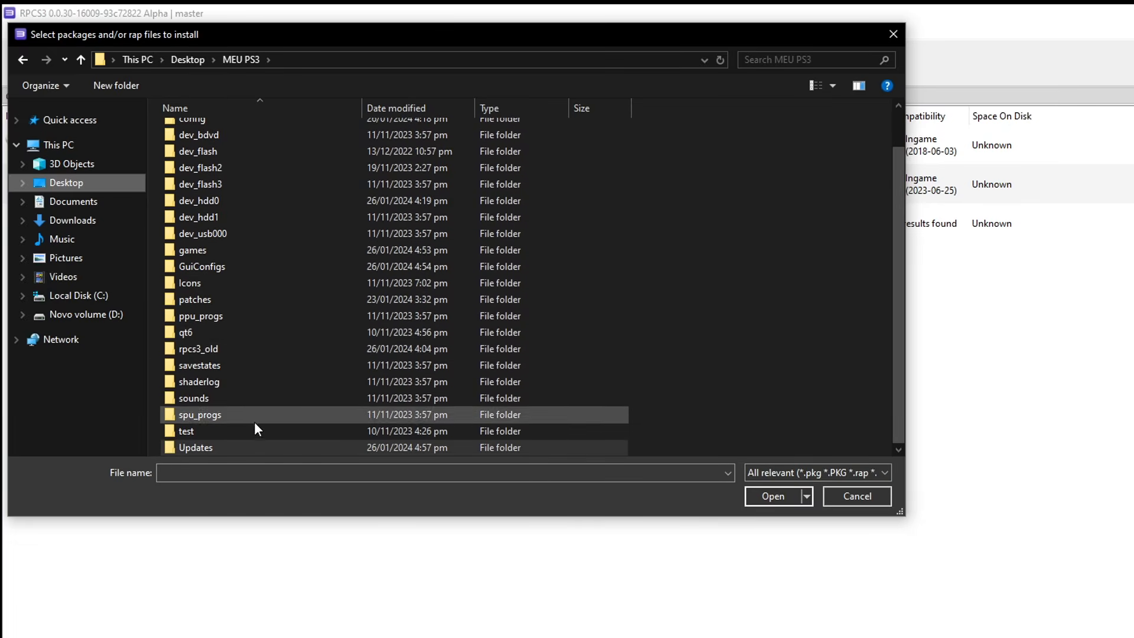
{"action": "double_click", "coordinate": [211, 448]}
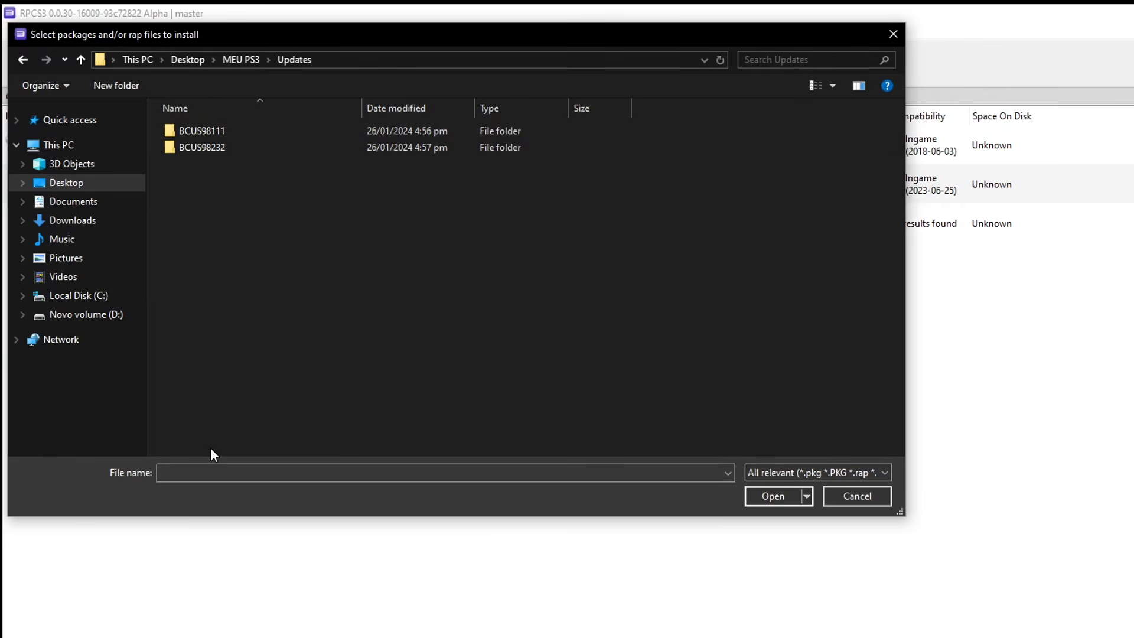
{"action": "double_click", "coordinate": [219, 134]}
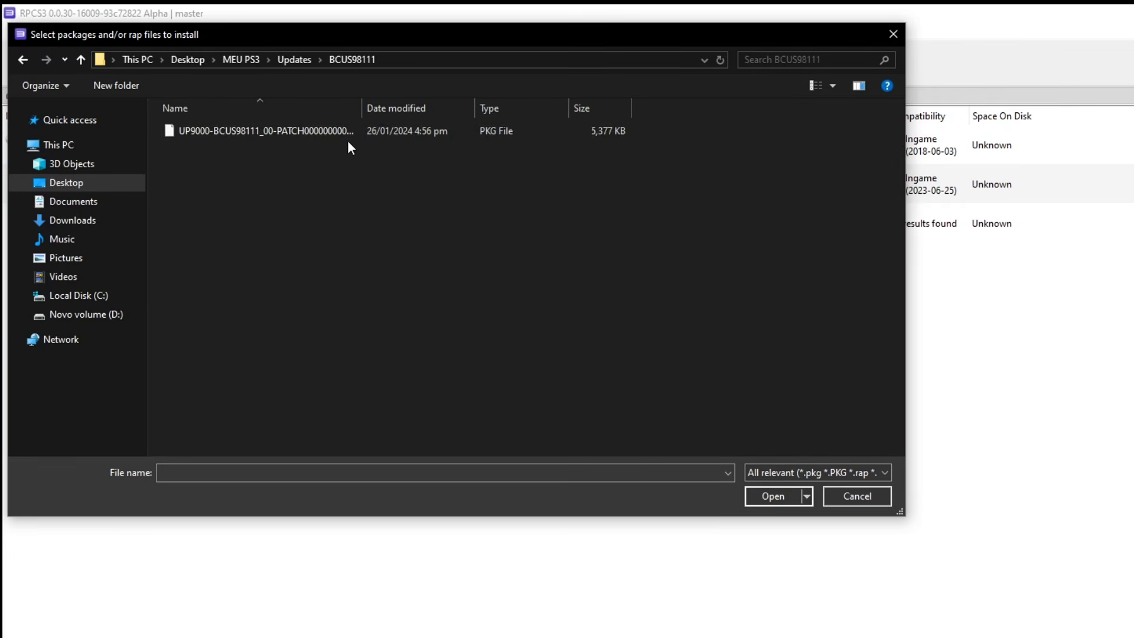
{"action": "left_click", "coordinate": [306, 133]}
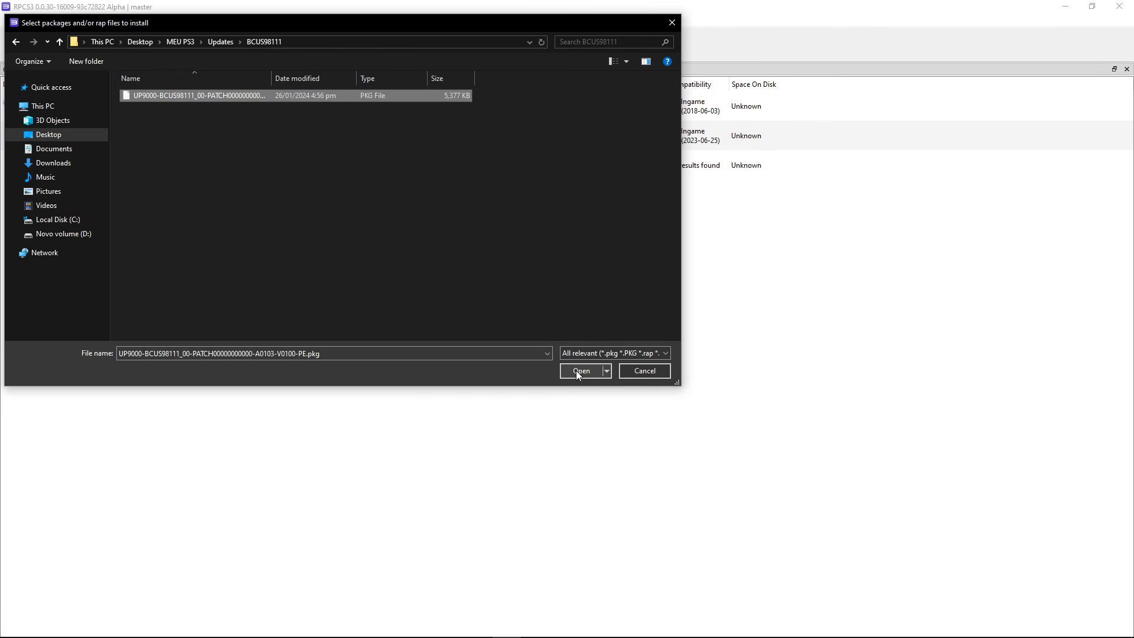
{"action": "left_click", "coordinate": [575, 370]}
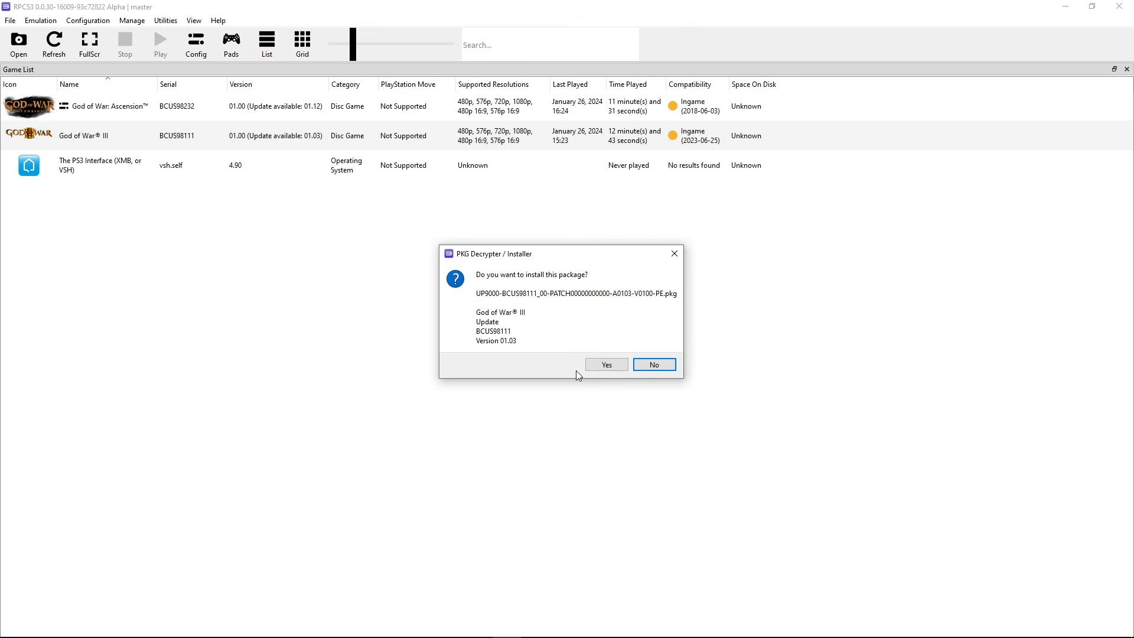
{"action": "left_click", "coordinate": [612, 363]}
{"action": "left_click", "coordinate": [708, 366]}
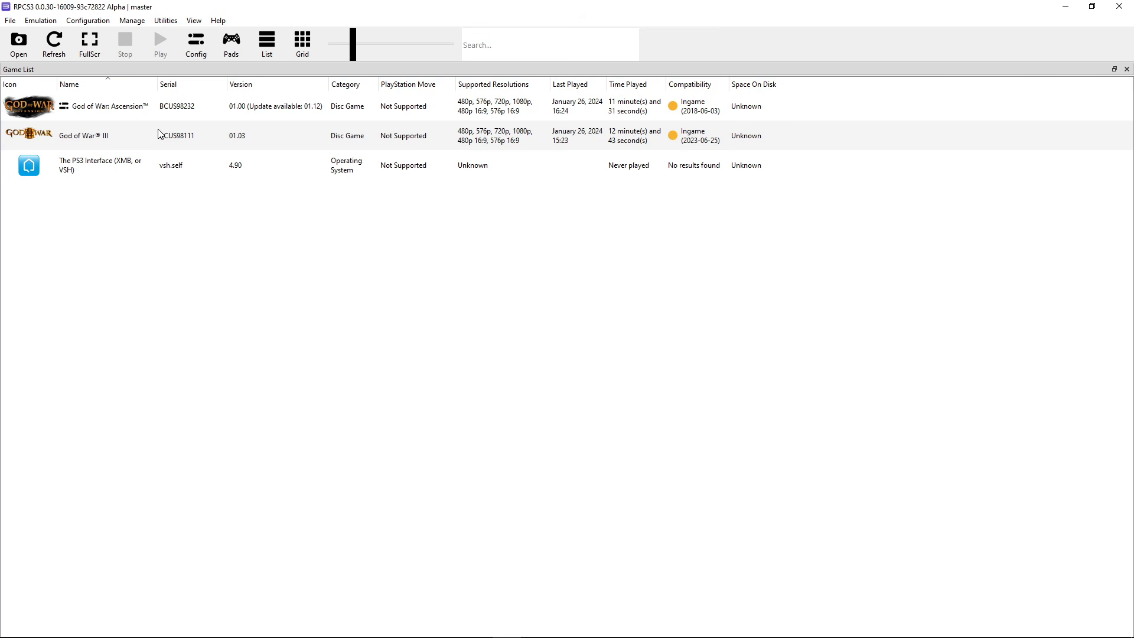
Install the Ascension 01.04 PKG from Updates\BCUS98232 via Install Packages/Raps/Edats
{"action": "left_click", "coordinate": [9, 21]}
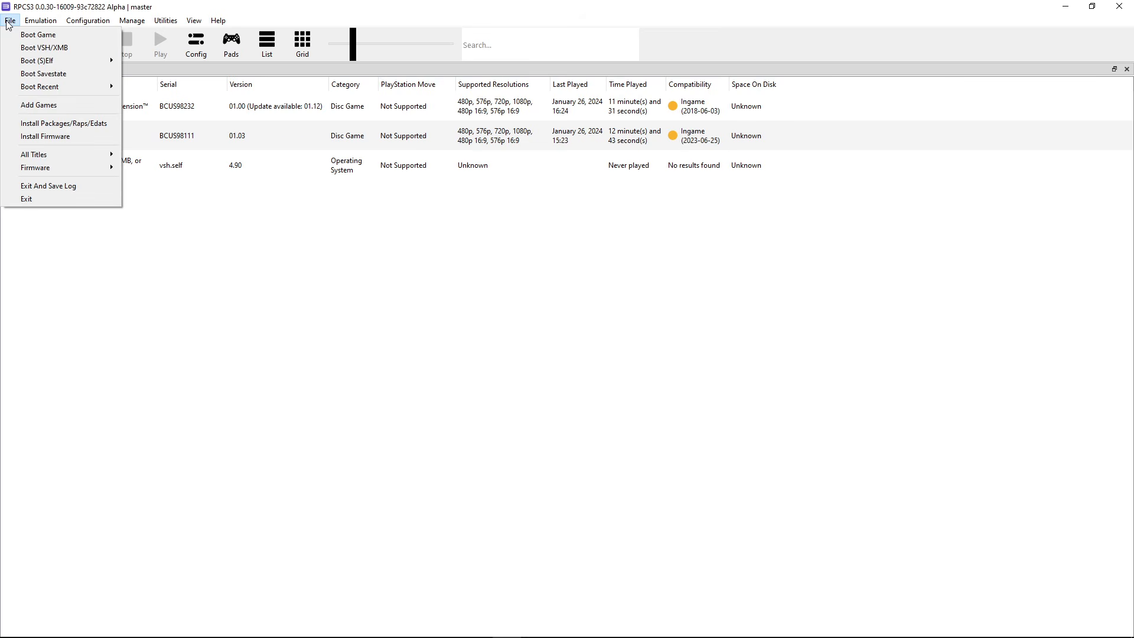
{"action": "left_click", "coordinate": [59, 122]}
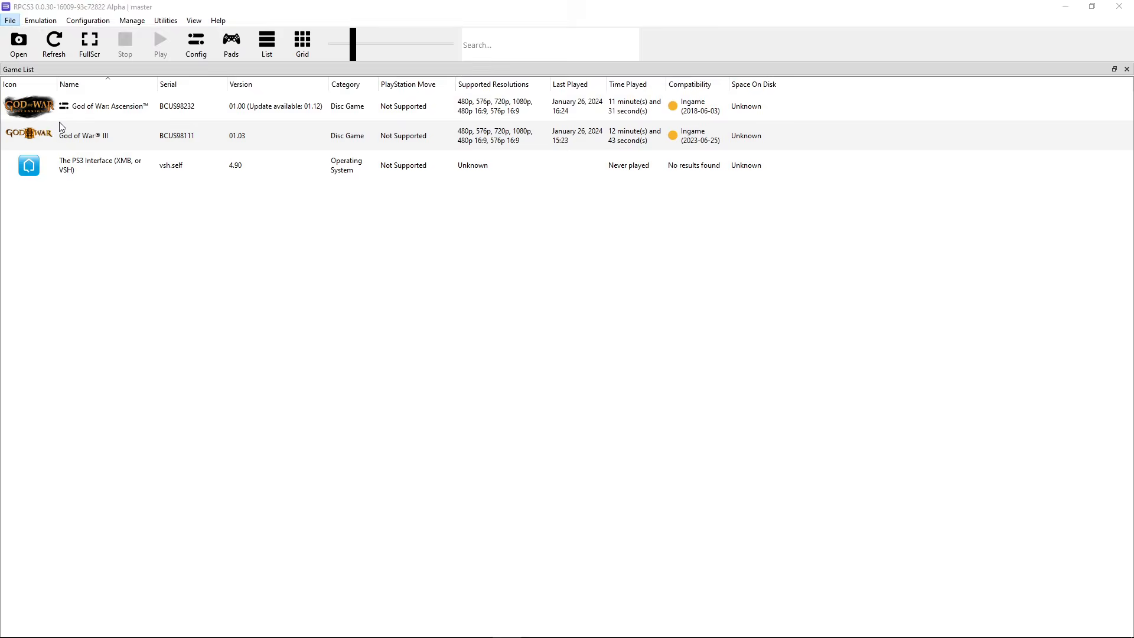
{"action": "left_click", "coordinate": [218, 41]}
{"action": "double_click", "coordinate": [183, 108]}
{"action": "left_click", "coordinate": [209, 95]}
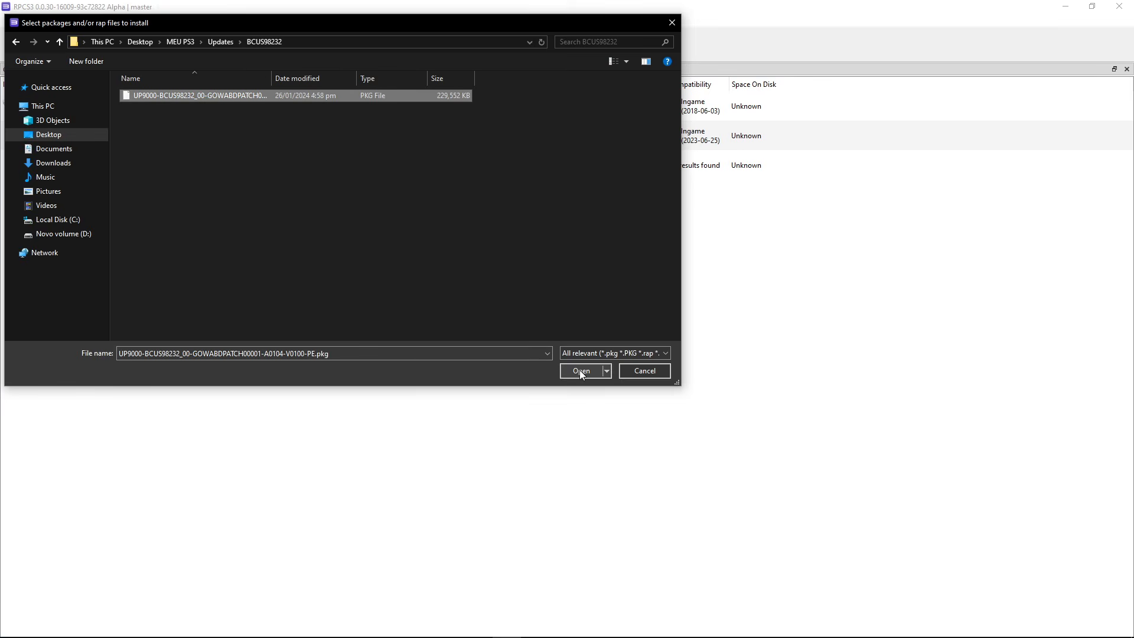
{"action": "left_click", "coordinate": [581, 370]}
{"action": "left_click", "coordinate": [617, 365]}
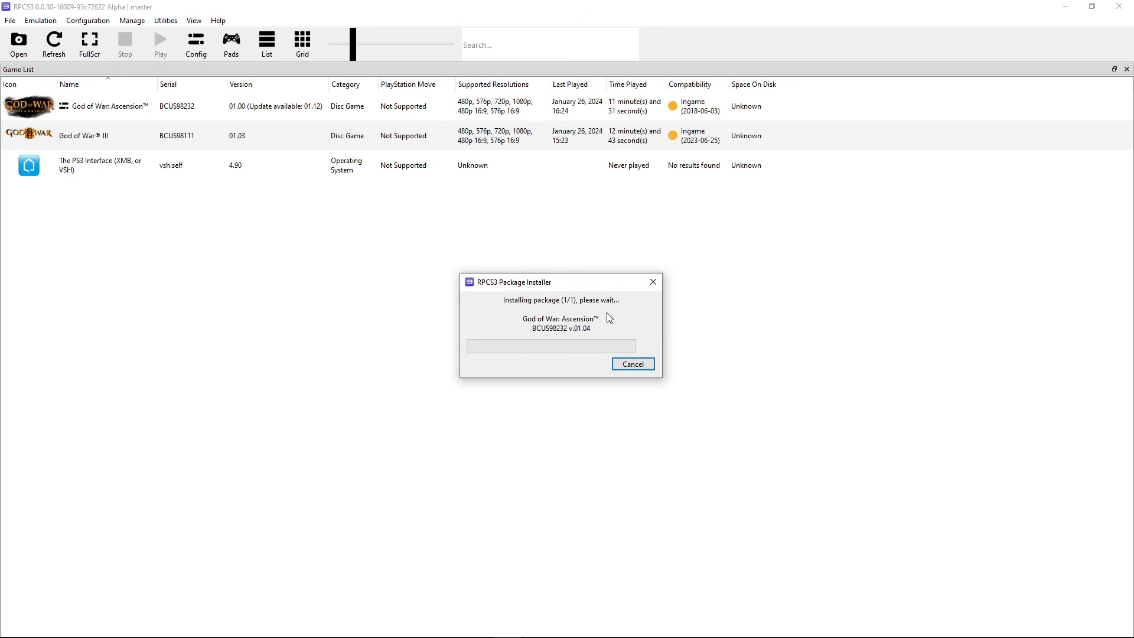
{"action": "left_click", "coordinate": [706, 361]}
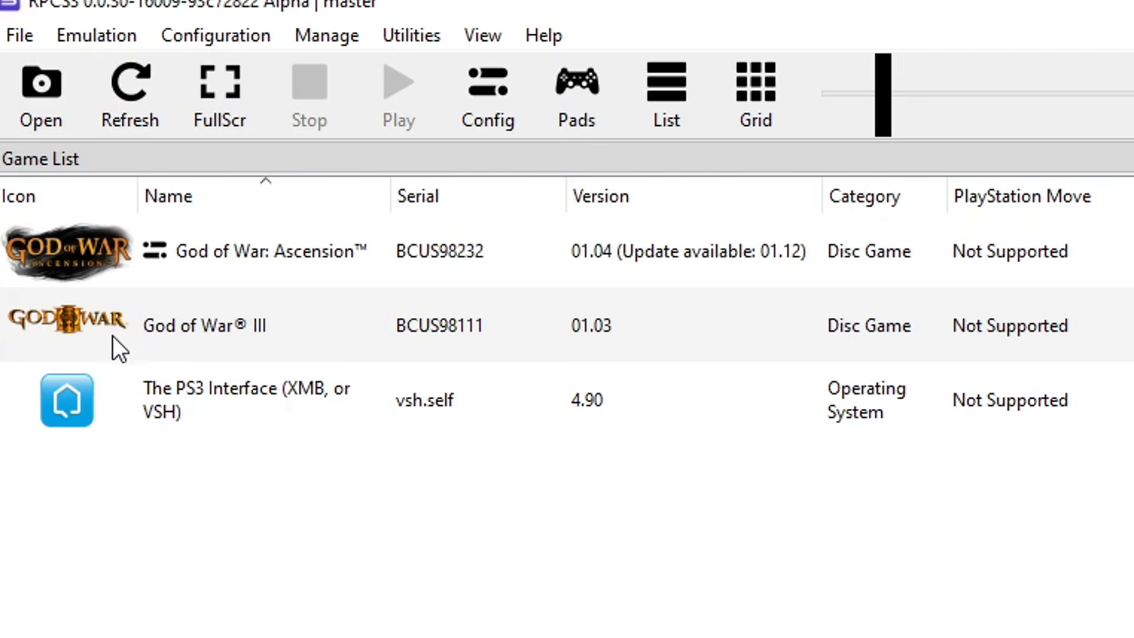
Open God of War III's Patch Manager and expand the v.01.03 patch list
{"action": "left_click", "coordinate": [187, 329]}
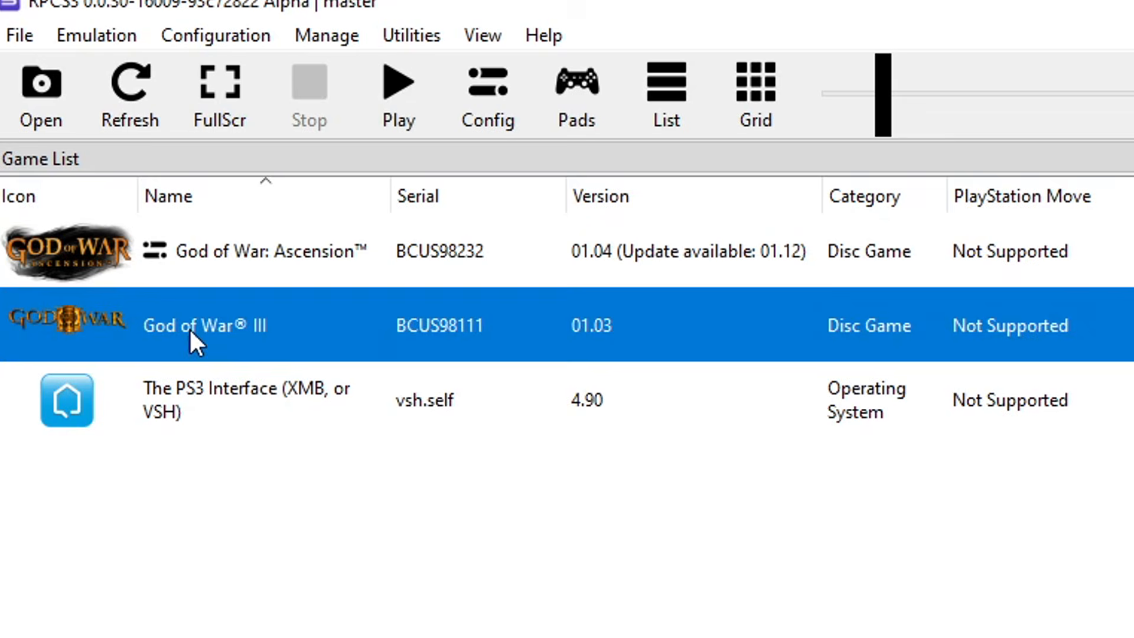
{"action": "right_click", "coordinate": [187, 328]}
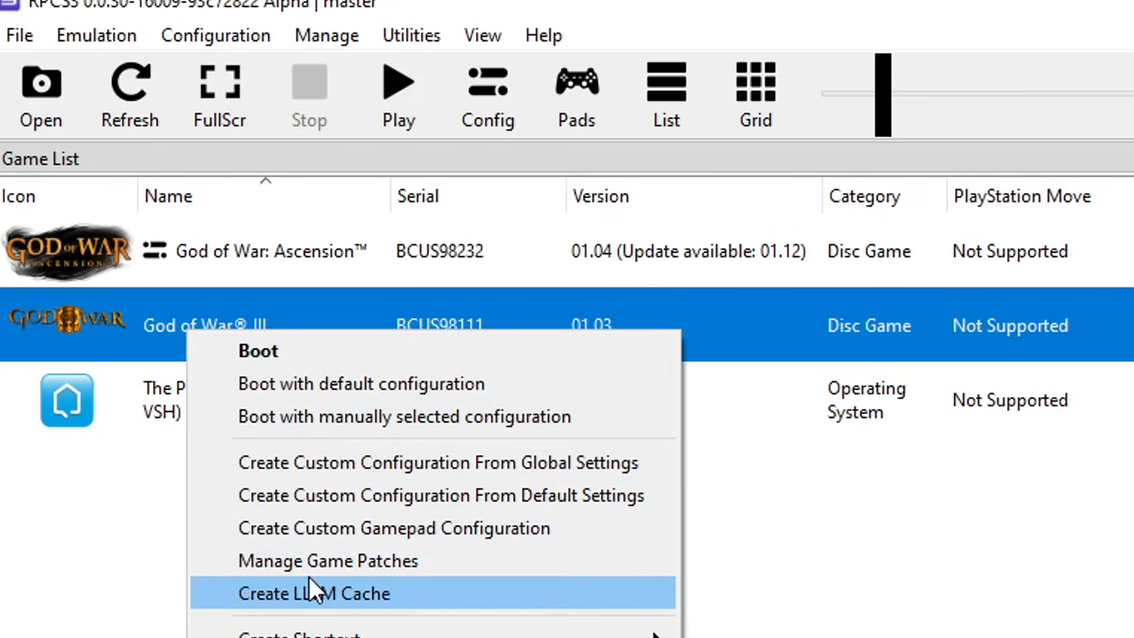
{"action": "left_click", "coordinate": [346, 554]}
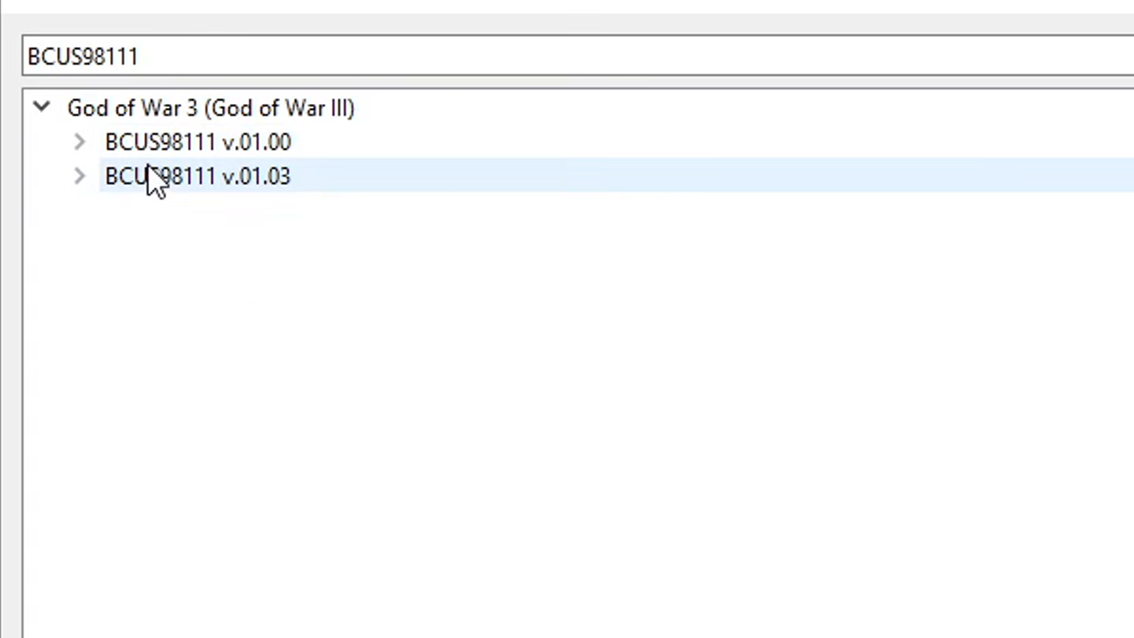
{"action": "left_click", "coordinate": [81, 176]}
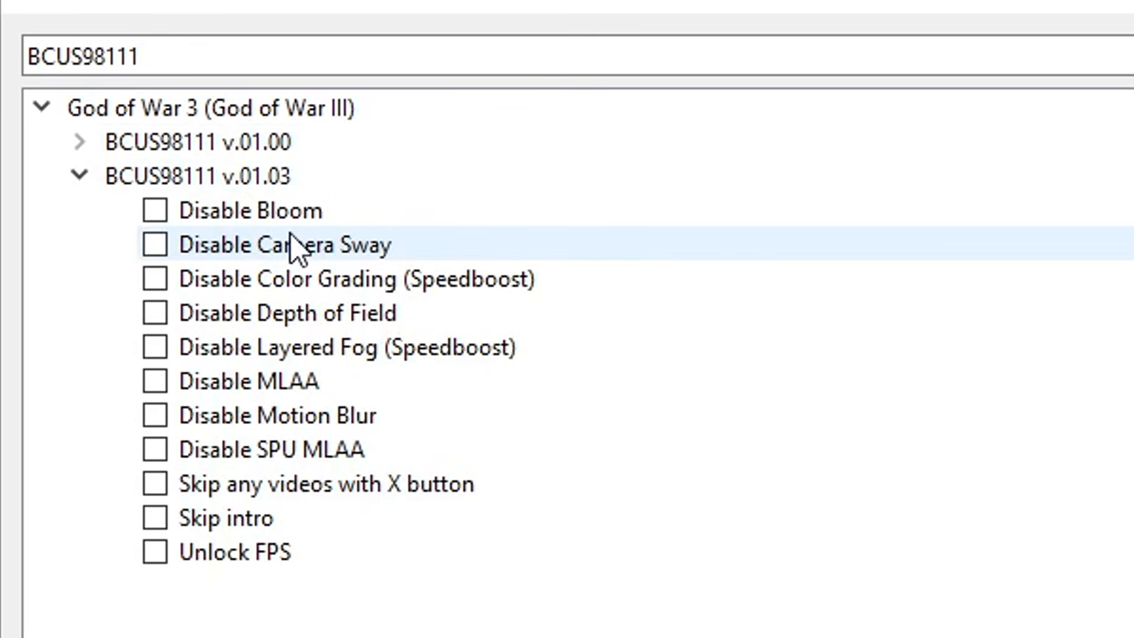
Enable Color Grading, Layered Fog, MLAA, Motion Blur, SPU MLAA, Skip videos, Skip intro and Unlock FPS patches, then apply and save
{"action": "left_click", "coordinate": [156, 283]}
{"action": "left_click", "coordinate": [155, 348]}
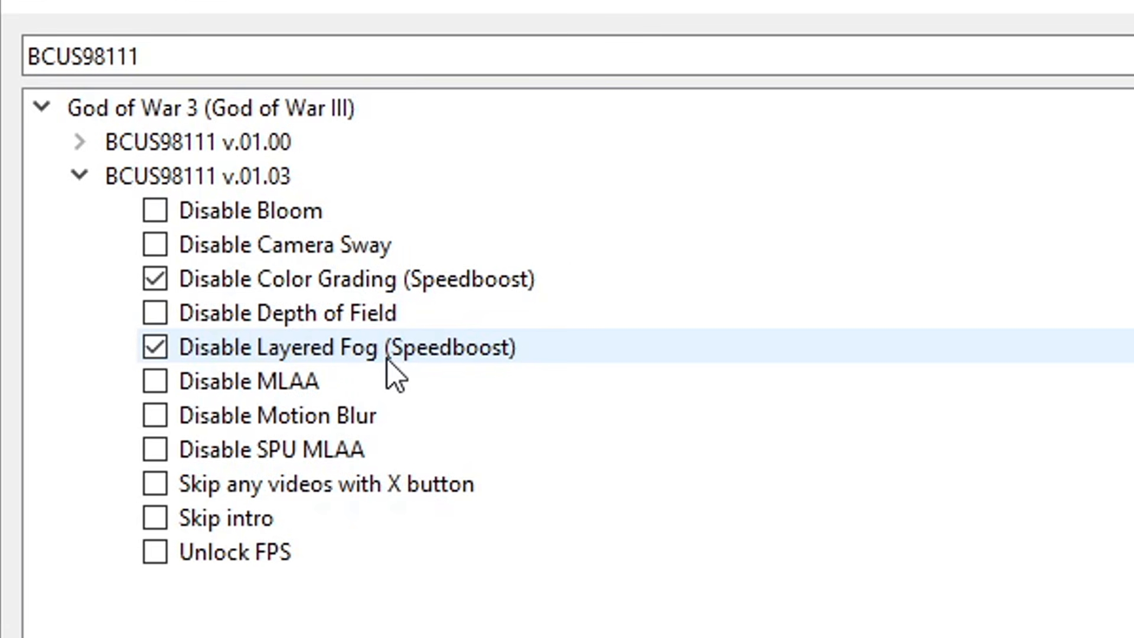
{"action": "left_click", "coordinate": [156, 383]}
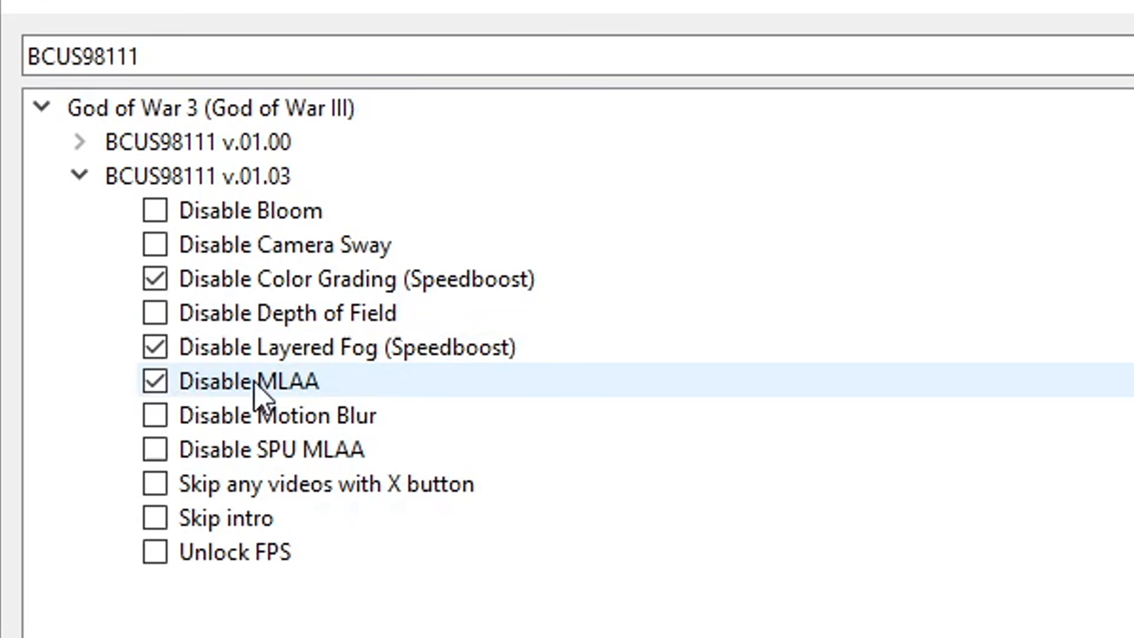
{"action": "left_click", "coordinate": [160, 420]}
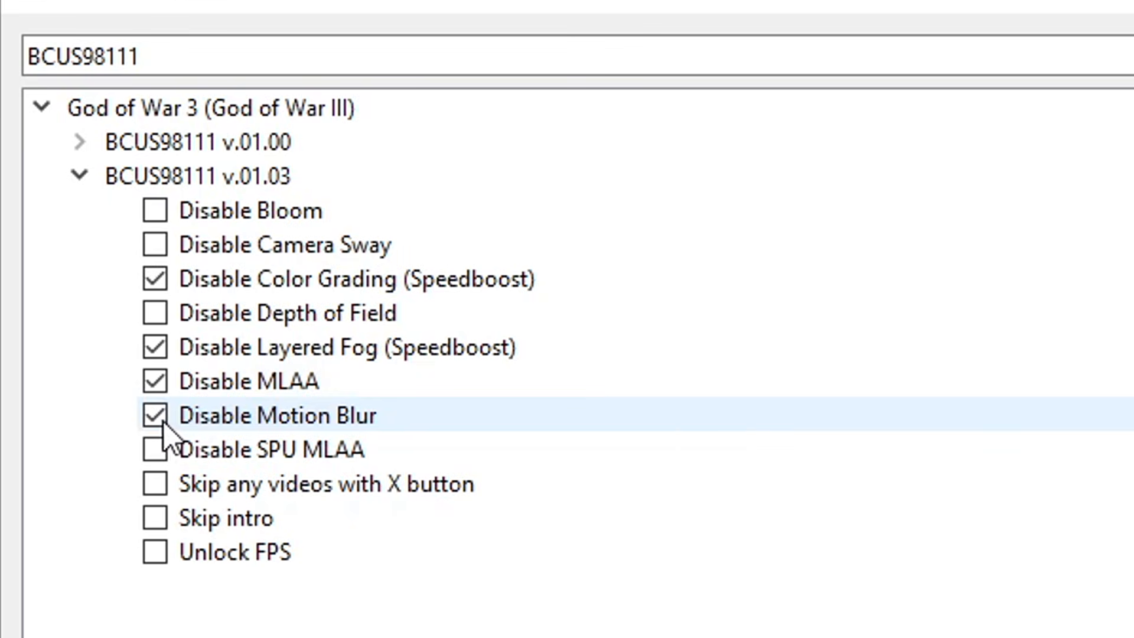
{"action": "left_click", "coordinate": [157, 455]}
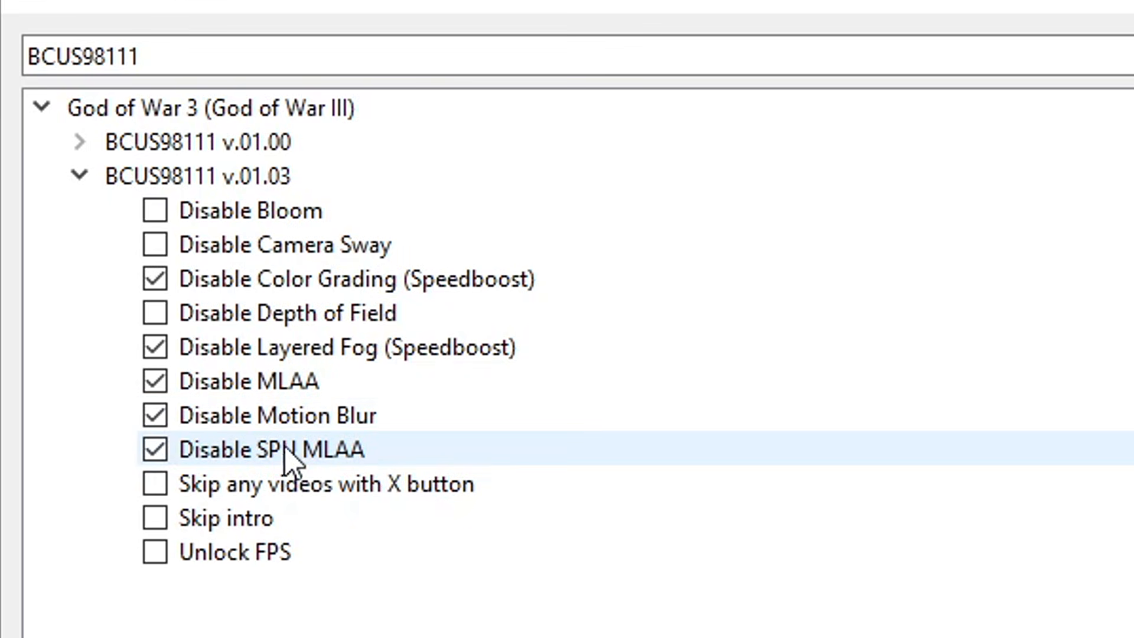
{"action": "left_click", "coordinate": [154, 483]}
{"action": "left_click", "coordinate": [154, 520]}
{"action": "left_click", "coordinate": [157, 552]}
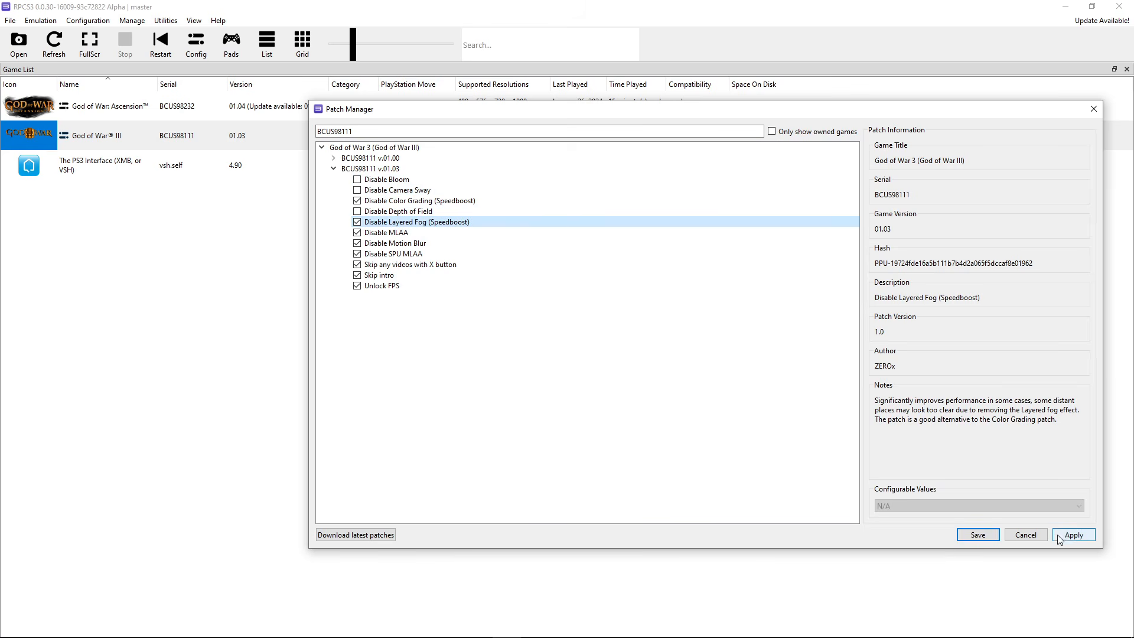
{"action": "left_click", "coordinate": [1059, 537]}
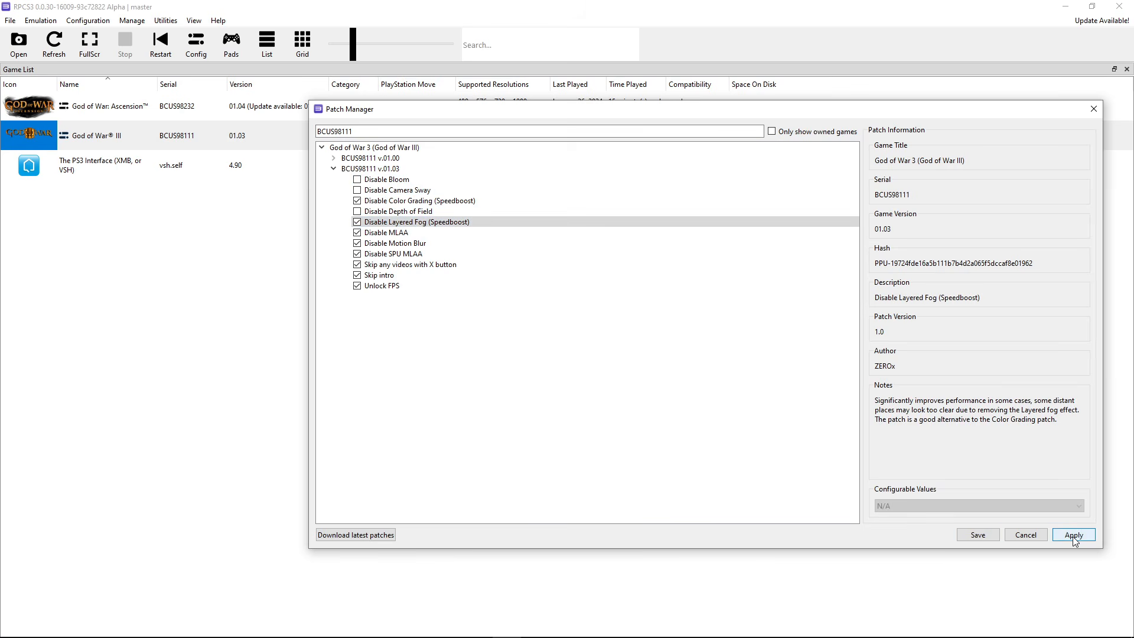
{"action": "left_click", "coordinate": [977, 535]}
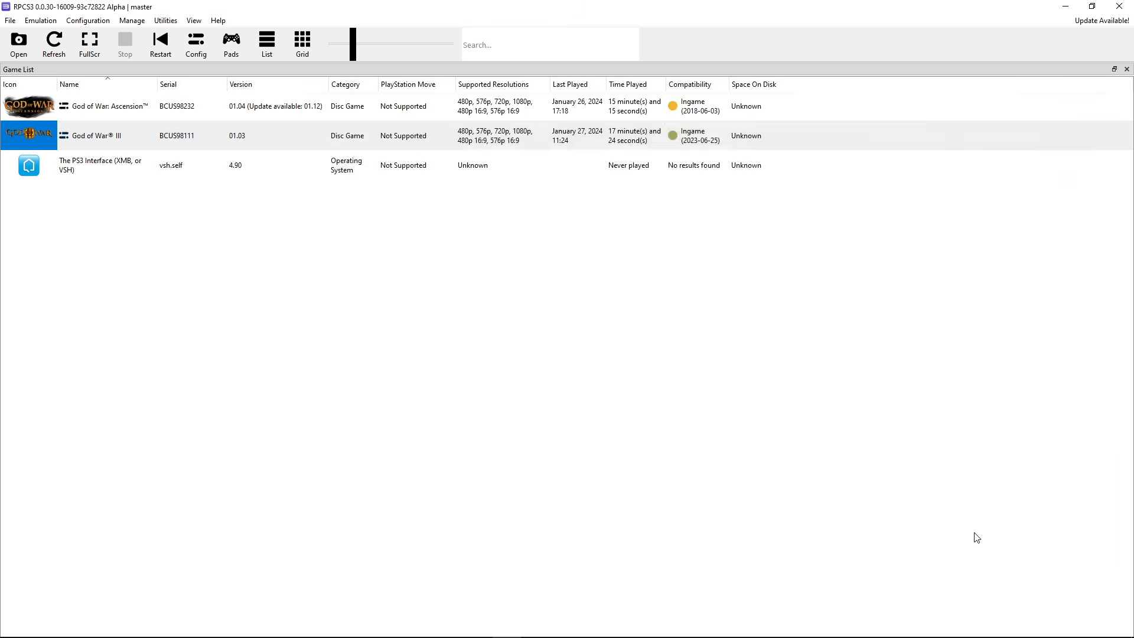
Open God of War: Ascension's Patch Manager and expand the v.01.04 patch list
{"action": "left_click", "coordinate": [115, 108]}
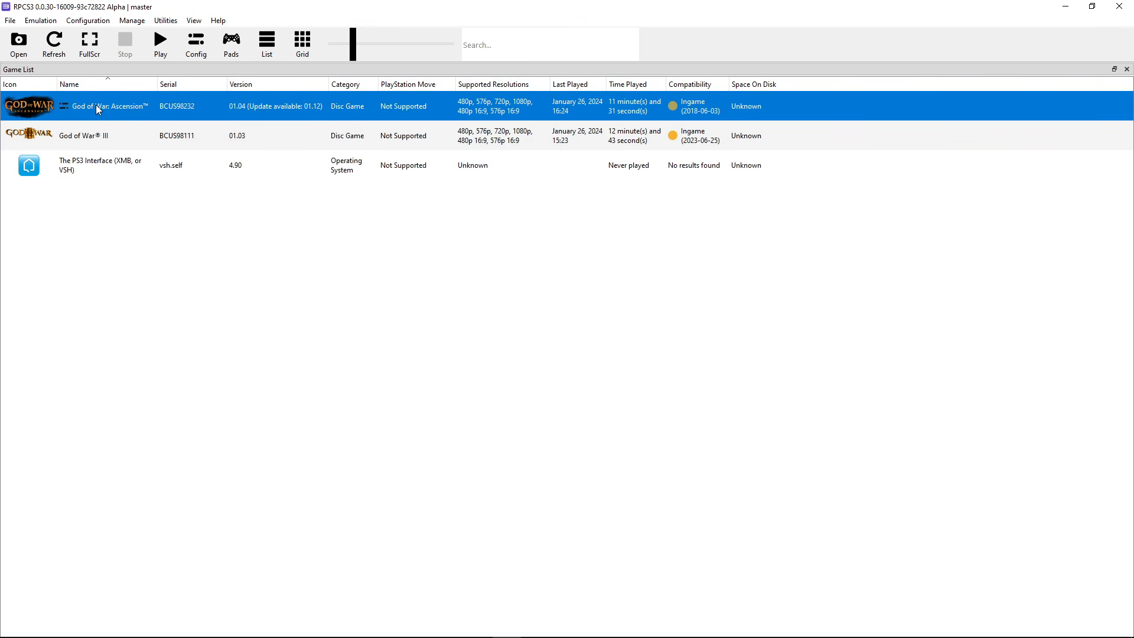
{"action": "right_click", "coordinate": [102, 109]}
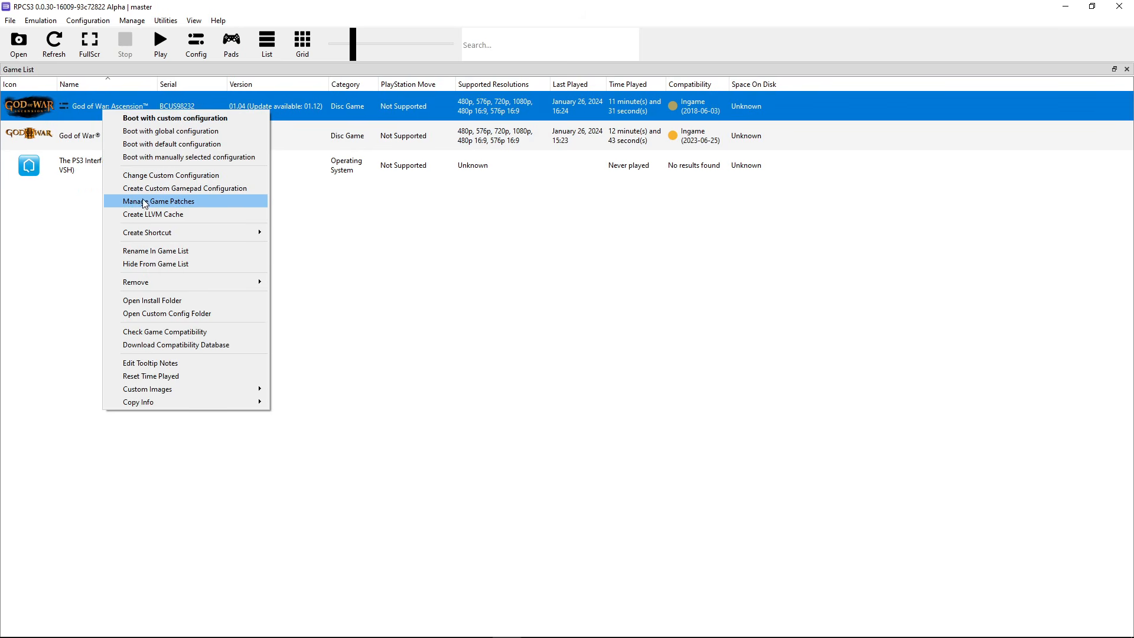
{"action": "left_click", "coordinate": [168, 204]}
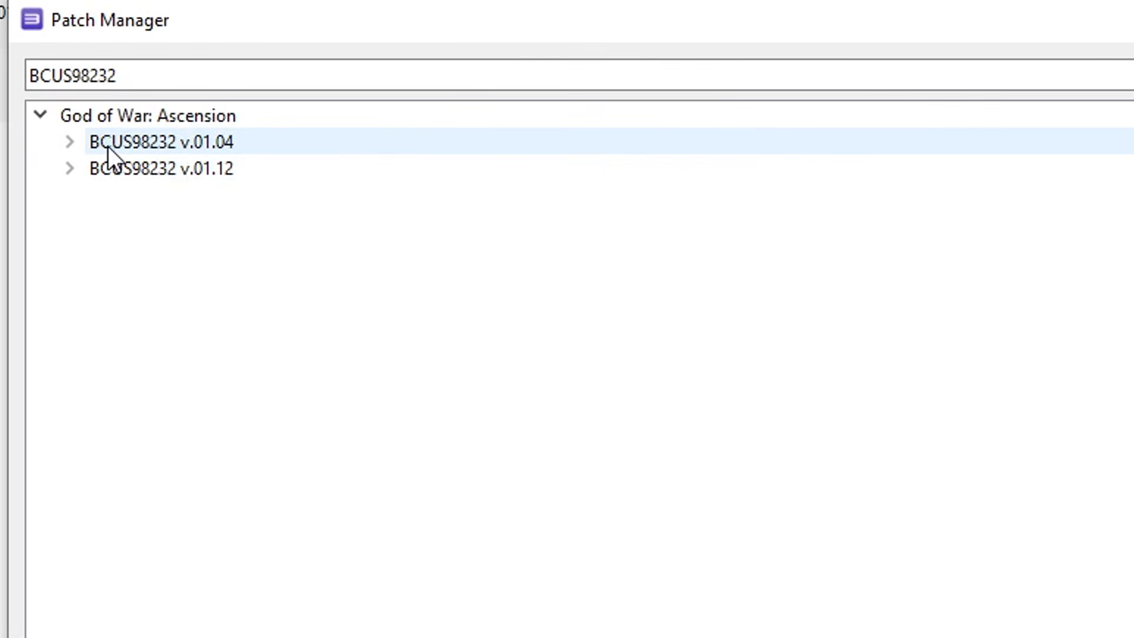
{"action": "left_click", "coordinate": [175, 146]}
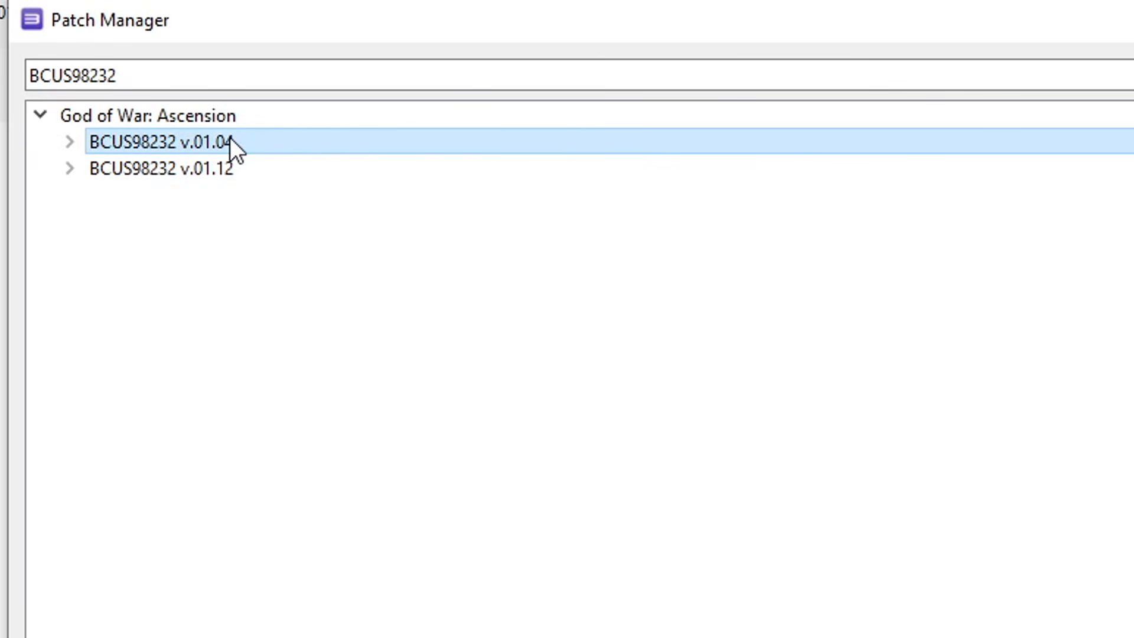
{"action": "left_click", "coordinate": [70, 141]}
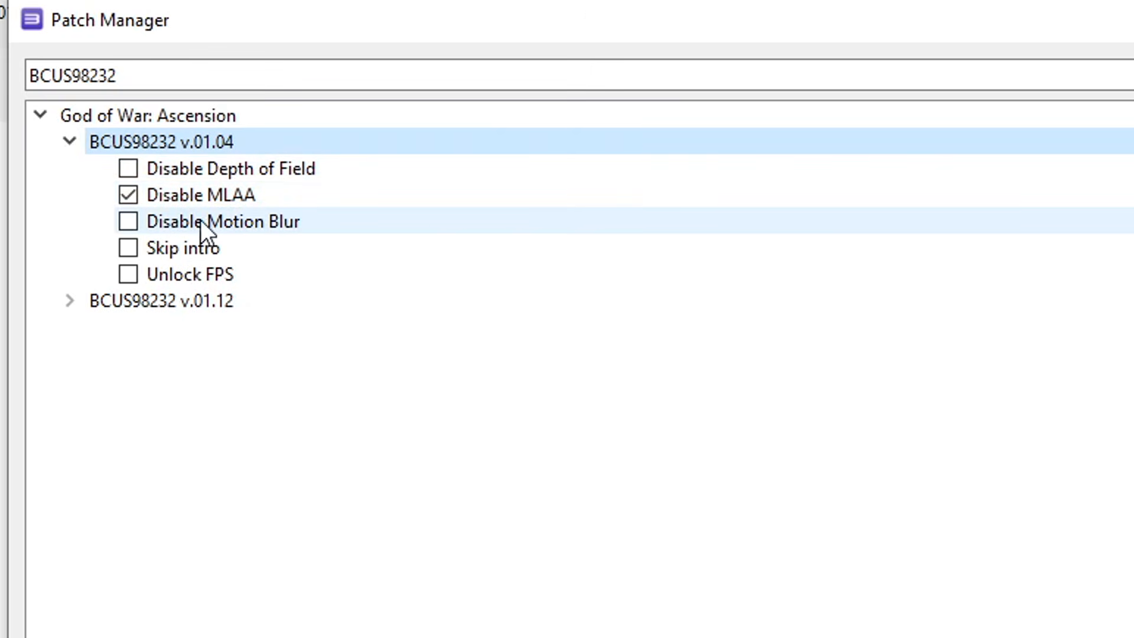
Enable Ascension's Disable Motion Blur and Skip intro patches, then apply and save
{"action": "left_click", "coordinate": [130, 221]}
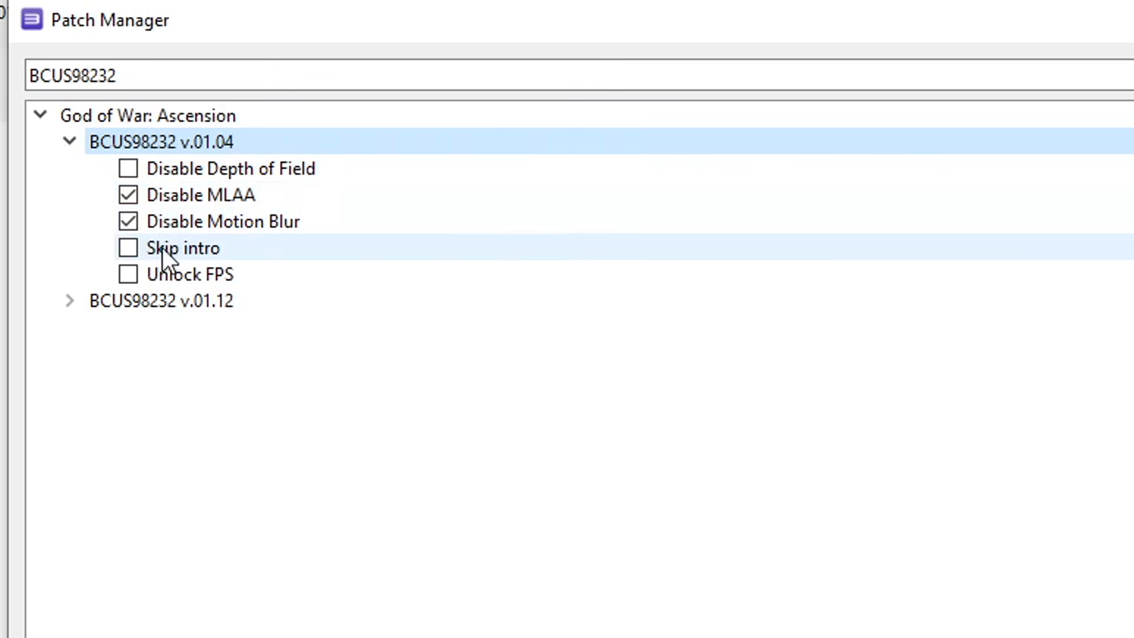
{"action": "left_click", "coordinate": [129, 249]}
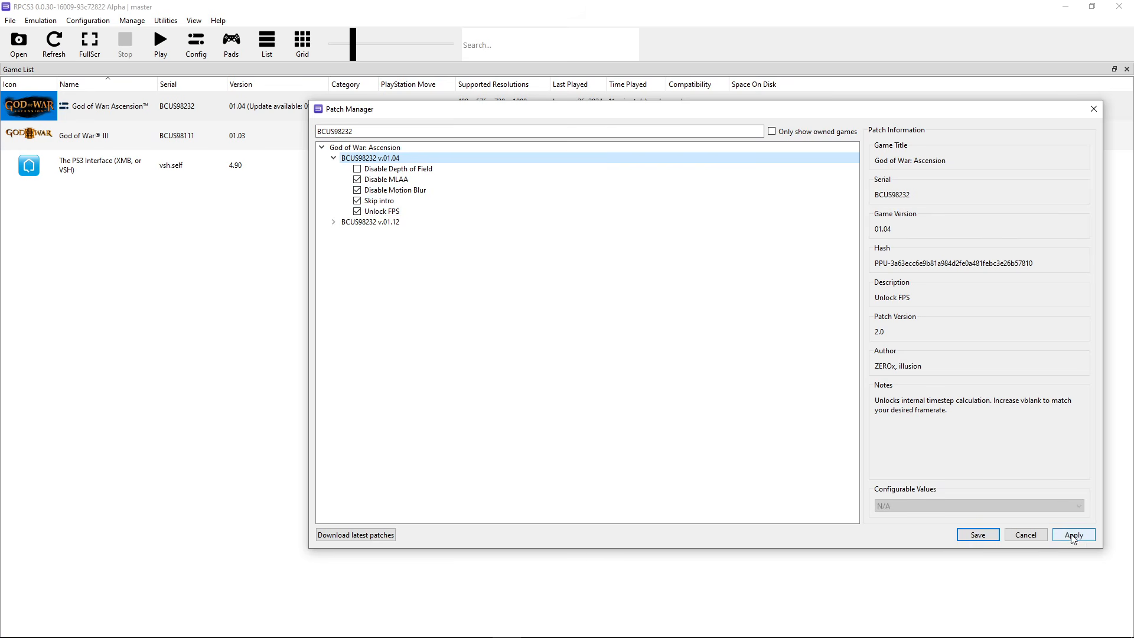
{"action": "left_click", "coordinate": [1072, 537]}
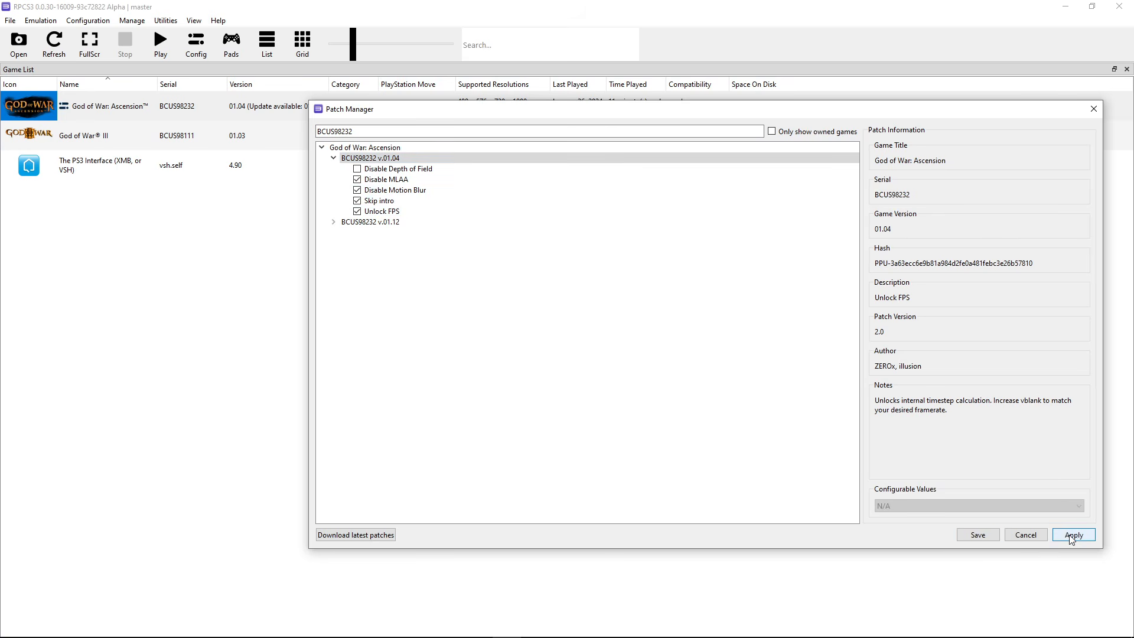
{"action": "left_click", "coordinate": [982, 536]}
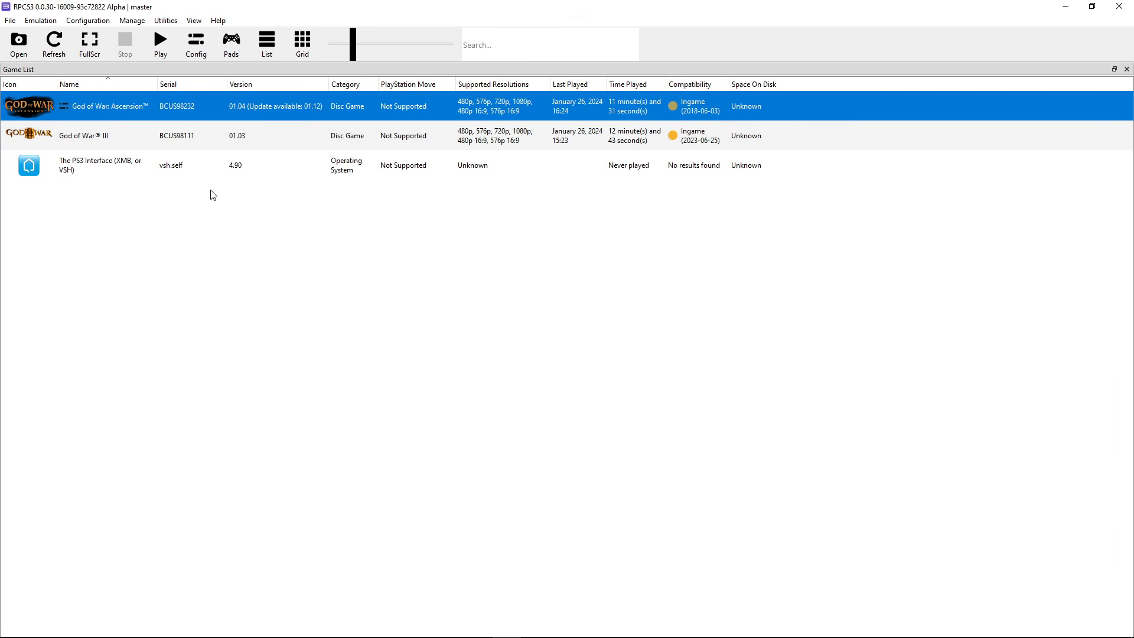
Create a custom configuration for God of War III from the global settings
{"action": "left_click", "coordinate": [118, 165]}
{"action": "left_click", "coordinate": [107, 139]}
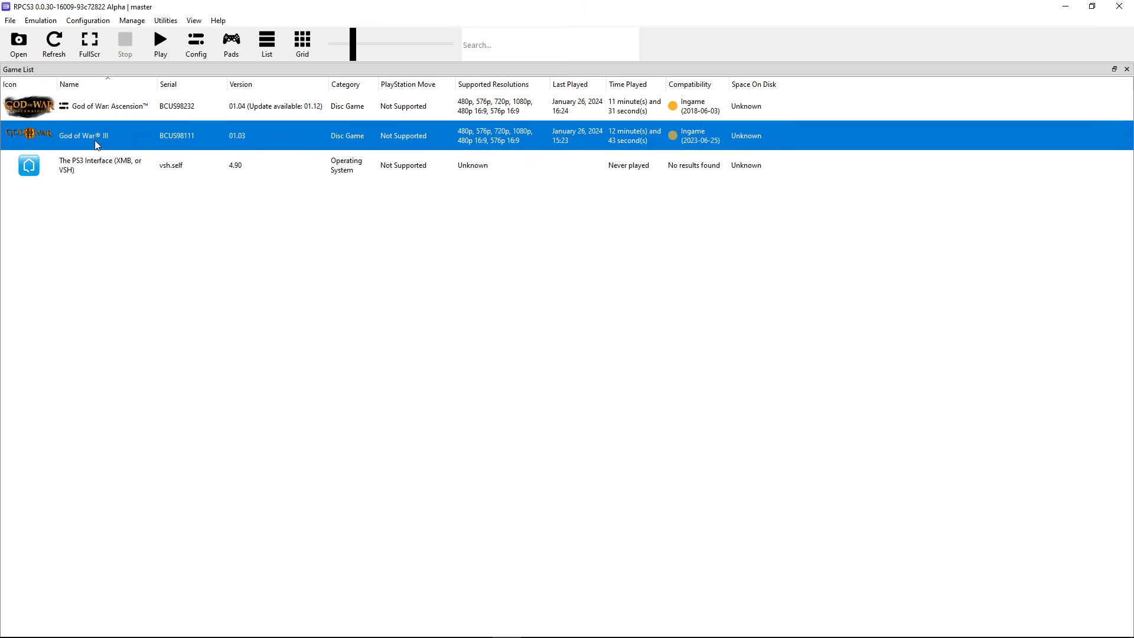
{"action": "right_click", "coordinate": [98, 139]}
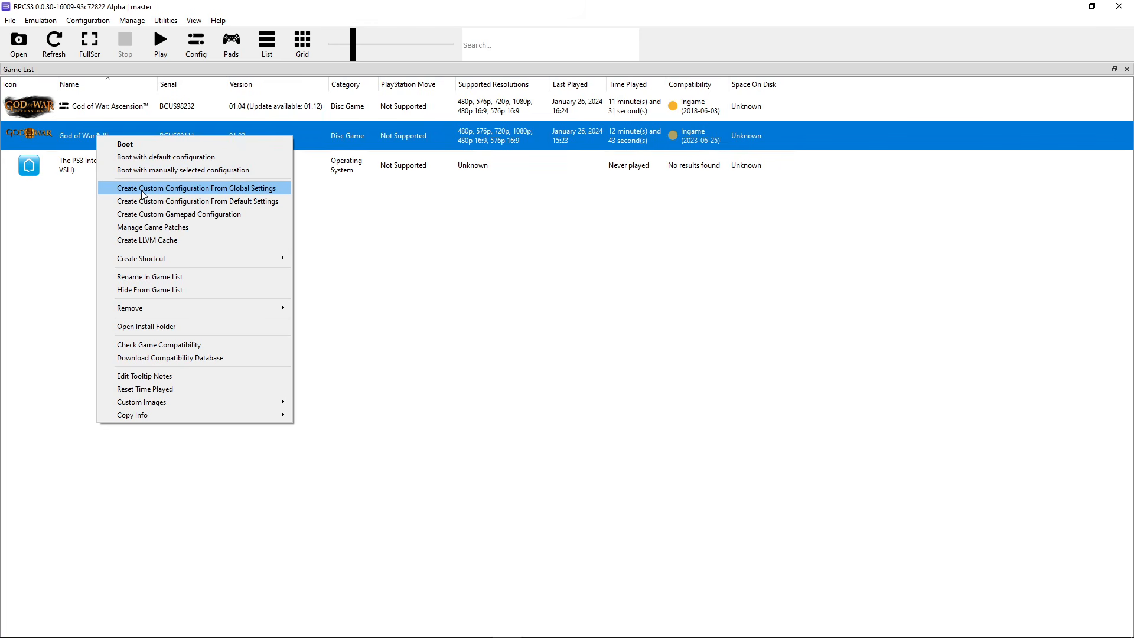
{"action": "left_click", "coordinate": [200, 185]}
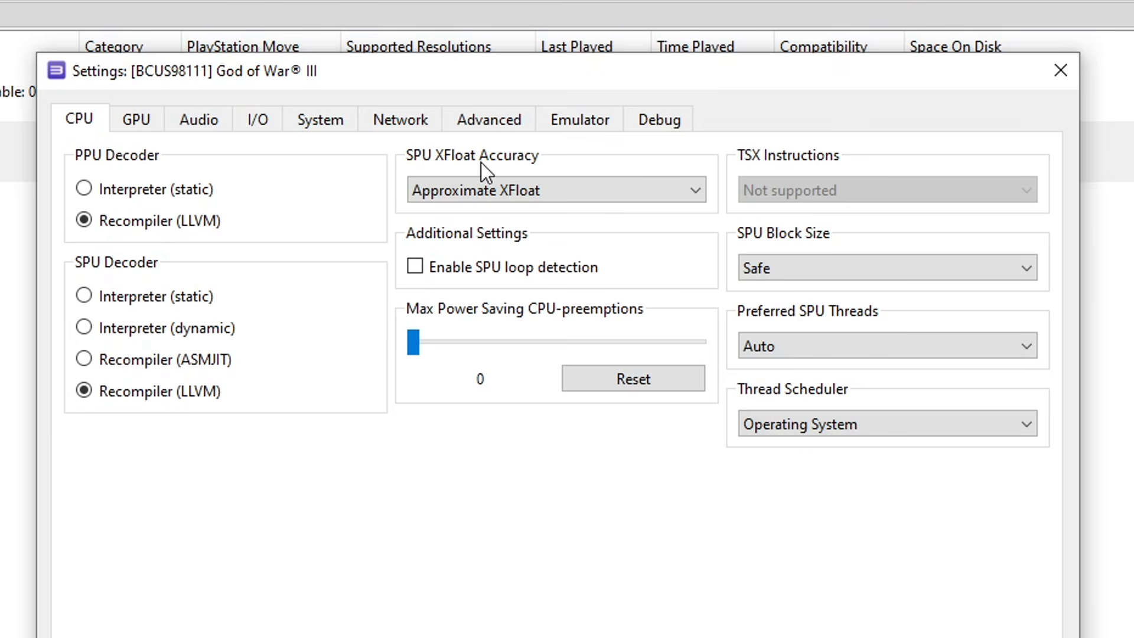
Set SPU XFloat accuracy to Relaxed and SPU block size to Mega
{"action": "left_click", "coordinate": [501, 190]}
{"action": "left_click", "coordinate": [476, 260]}
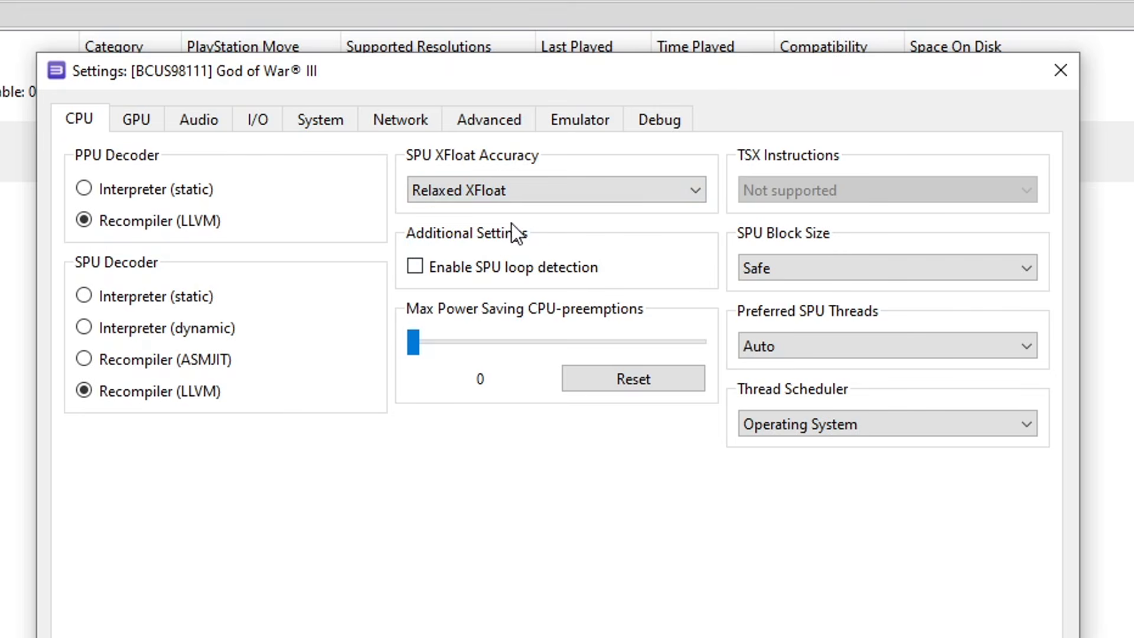
{"action": "left_click", "coordinate": [775, 272]}
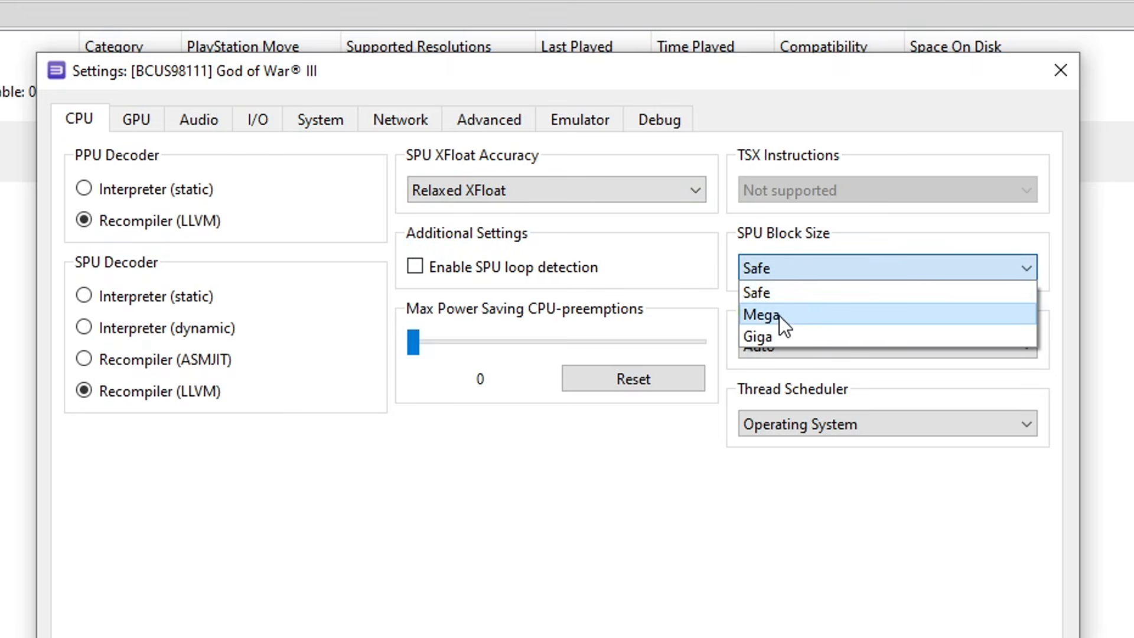
{"action": "left_click", "coordinate": [781, 315]}
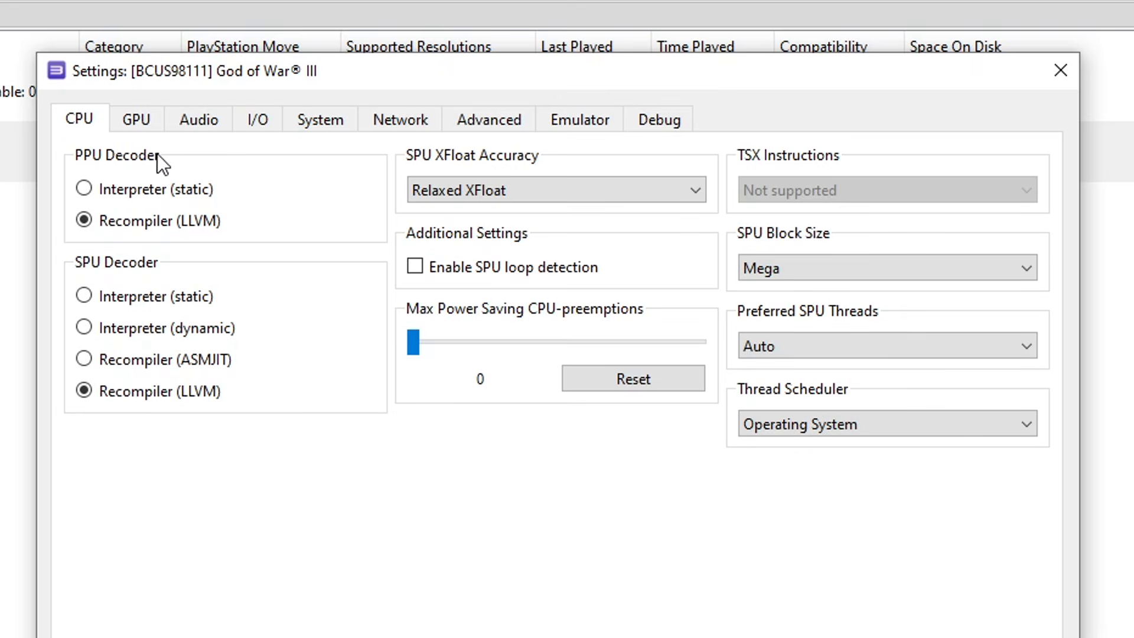
{"action": "left_click", "coordinate": [136, 123]}
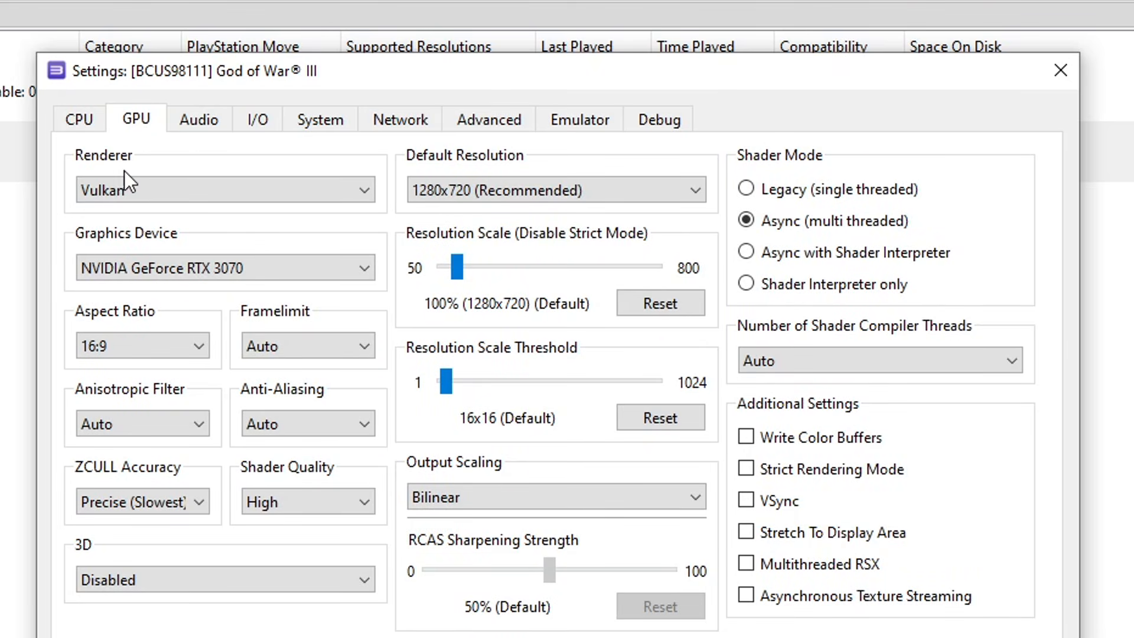
Keep Vulkan as the renderer and set the frame limit to 60
{"action": "left_click", "coordinate": [125, 189]}
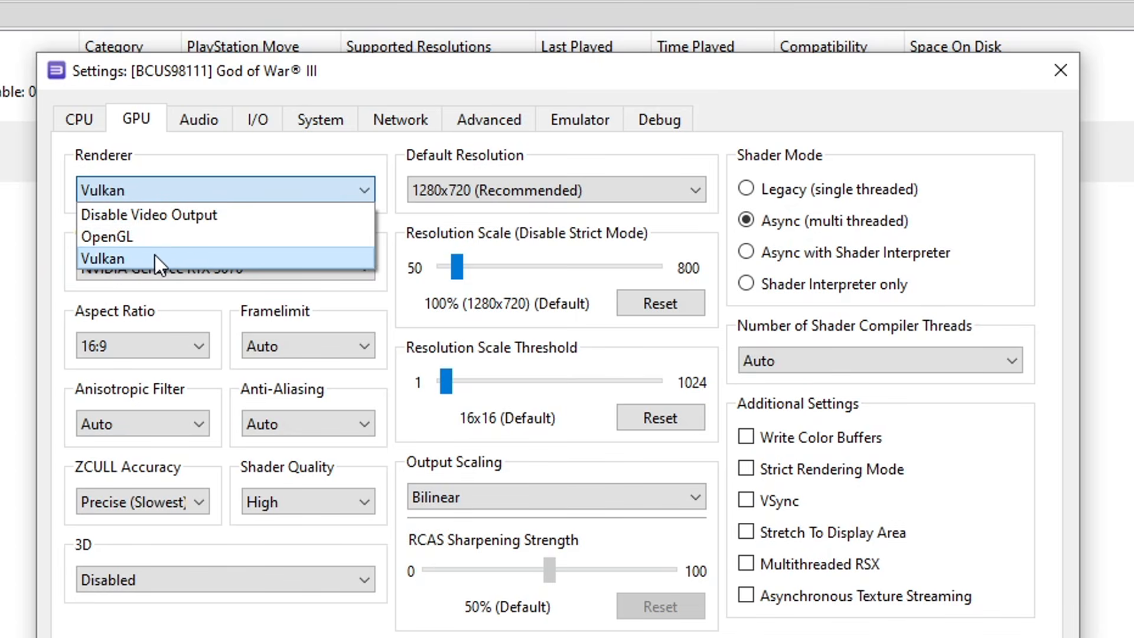
{"action": "left_click", "coordinate": [140, 258]}
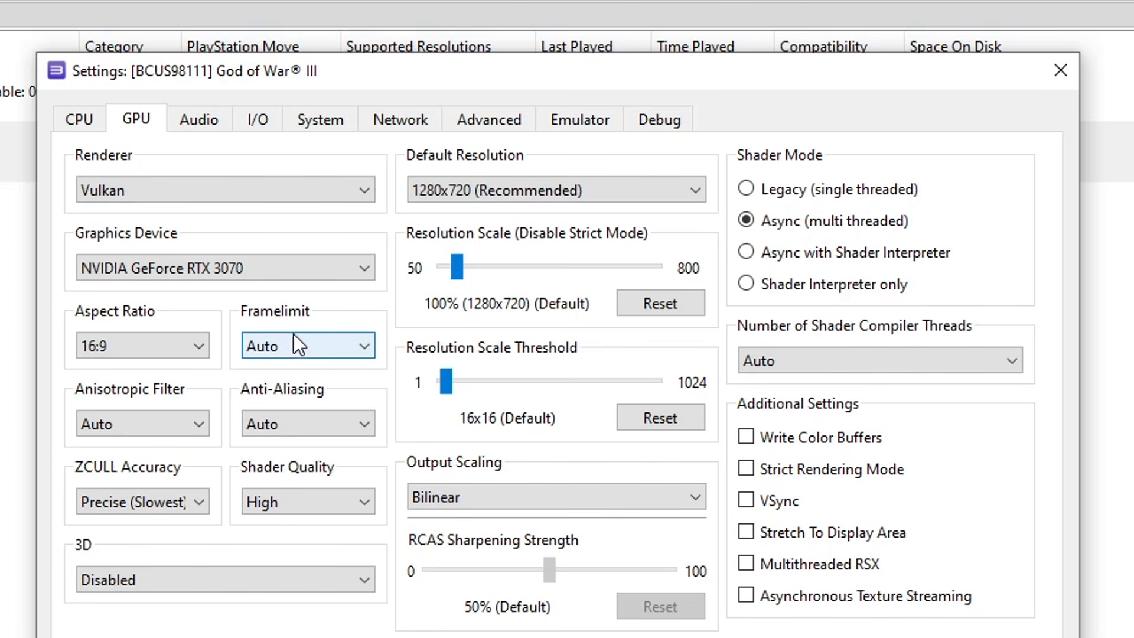
{"action": "left_click", "coordinate": [300, 348]}
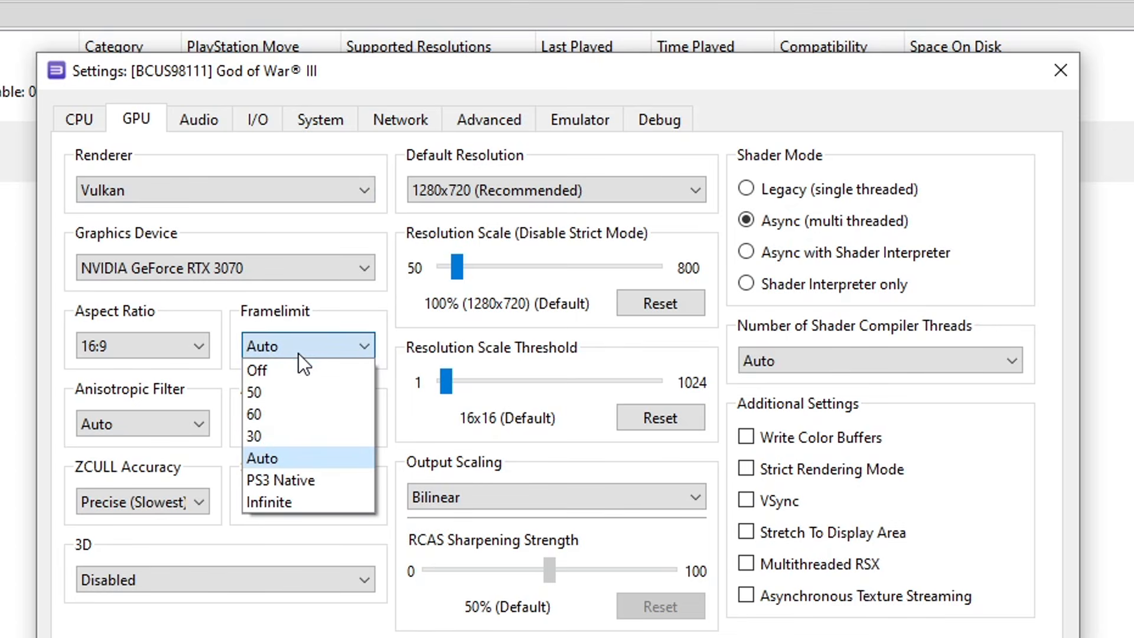
{"action": "left_click", "coordinate": [285, 417]}
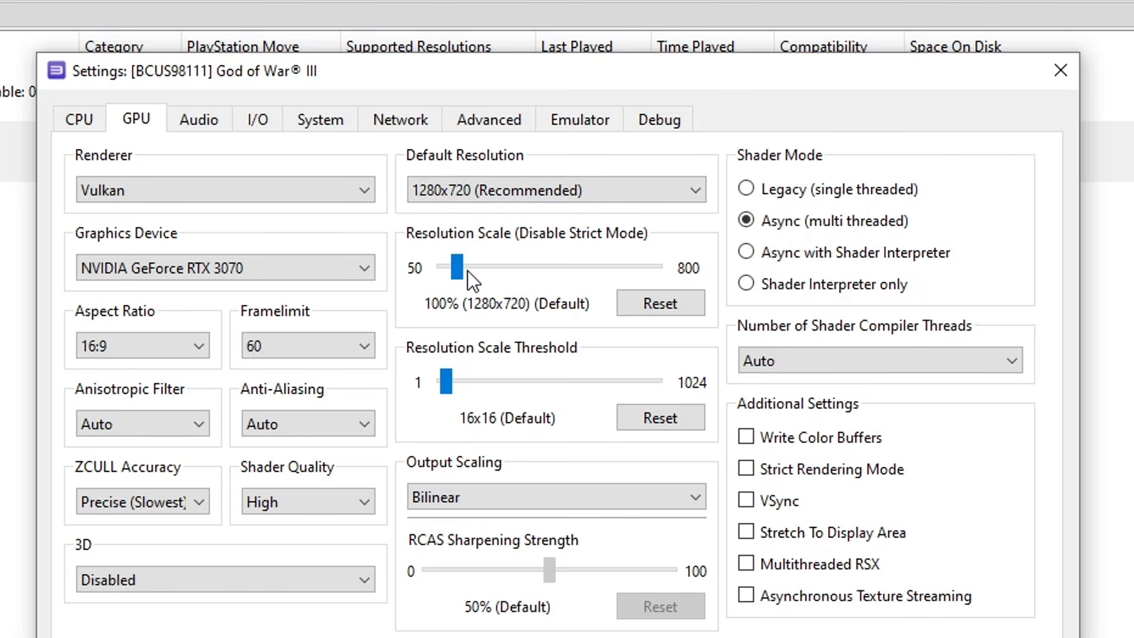
Reset resolution scale to 100% and resolution scale threshold to 16x16 after trying higher values
{"action": "left_click_drag", "start_coordinate": [458, 260], "coordinate": [458, 267]}
{"action": "left_click_drag", "start_coordinate": [458, 266], "coordinate": [478, 272]}
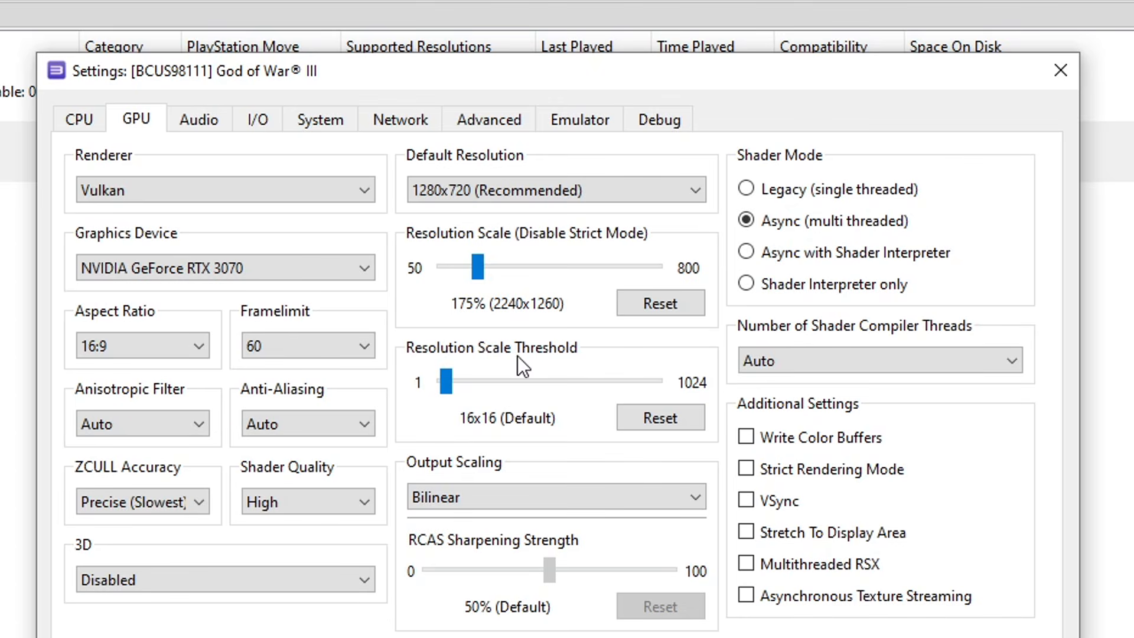
{"action": "left_click_drag", "start_coordinate": [446, 378], "coordinate": [477, 383]}
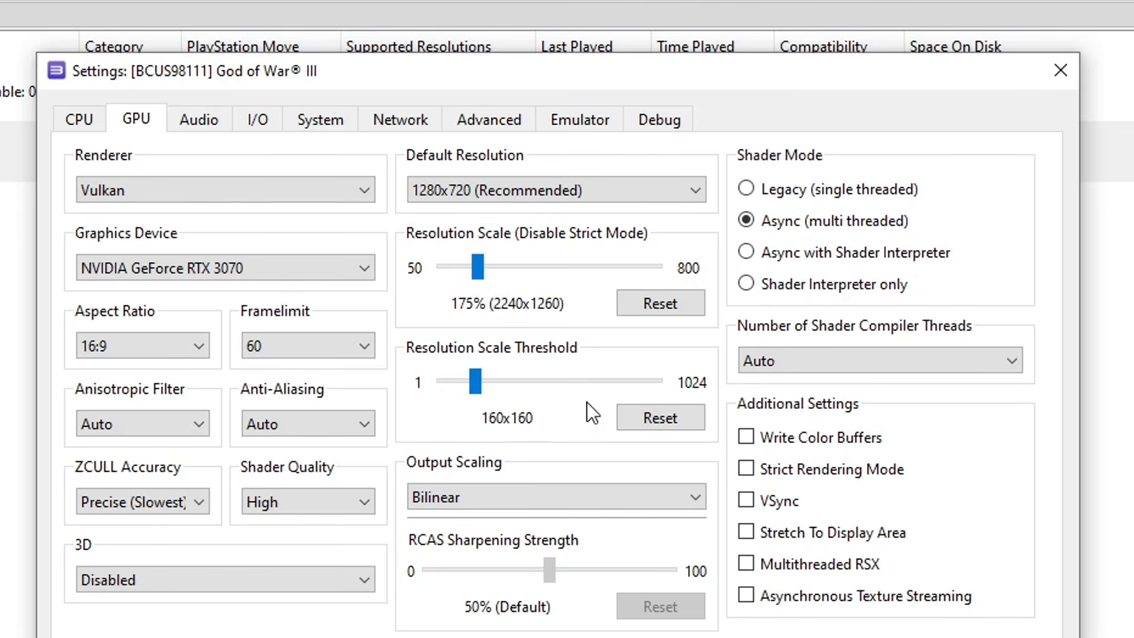
{"action": "left_click_drag", "start_coordinate": [482, 268], "coordinate": [482, 268]}
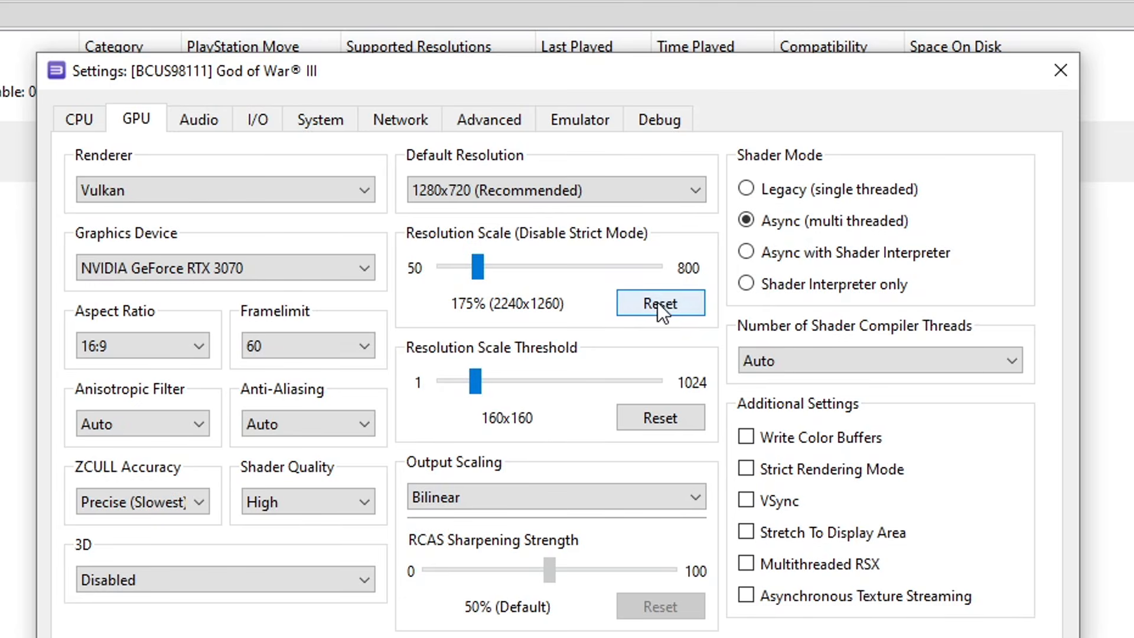
{"action": "left_click", "coordinate": [657, 302]}
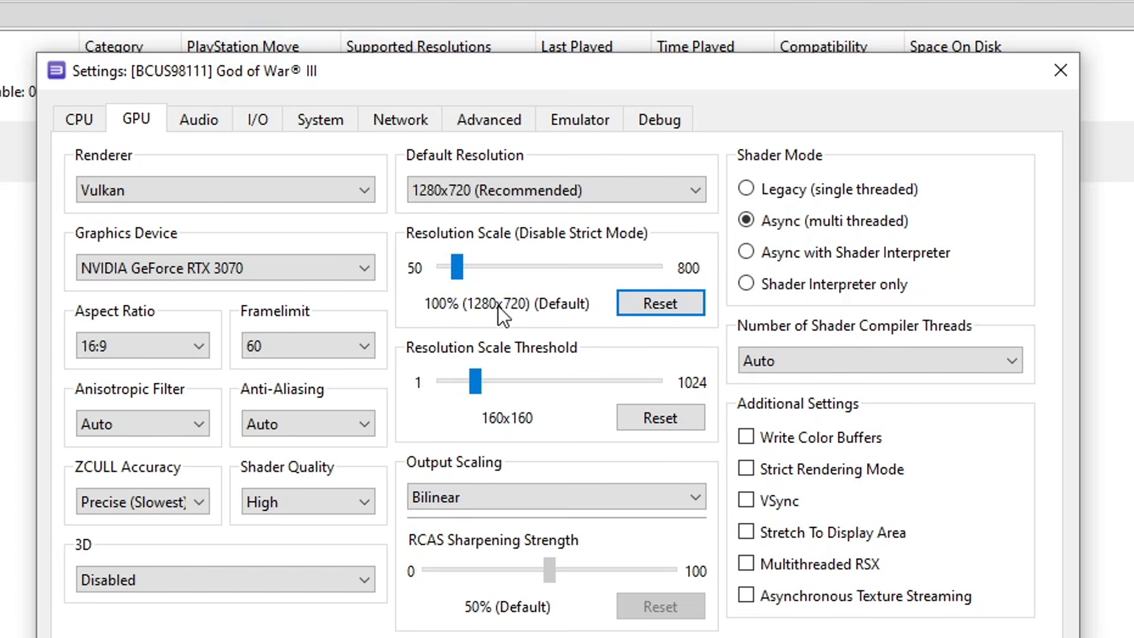
{"action": "left_click", "coordinate": [650, 419]}
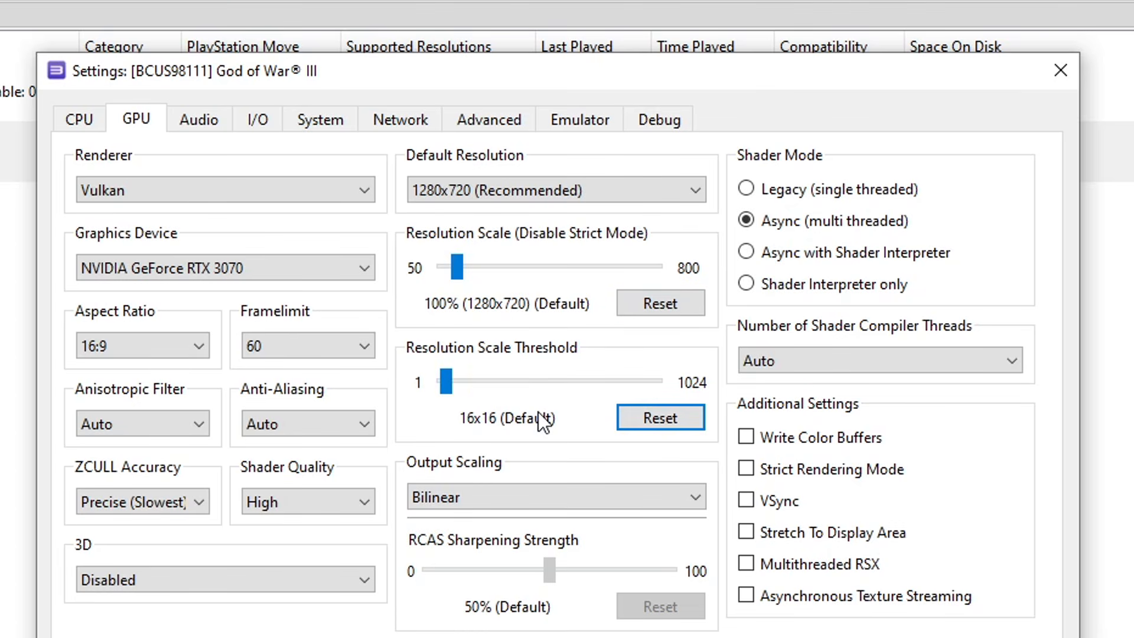
Enable Write Color Buffers and Asynchronous Texture Streaming
{"action": "left_click", "coordinate": [750, 436]}
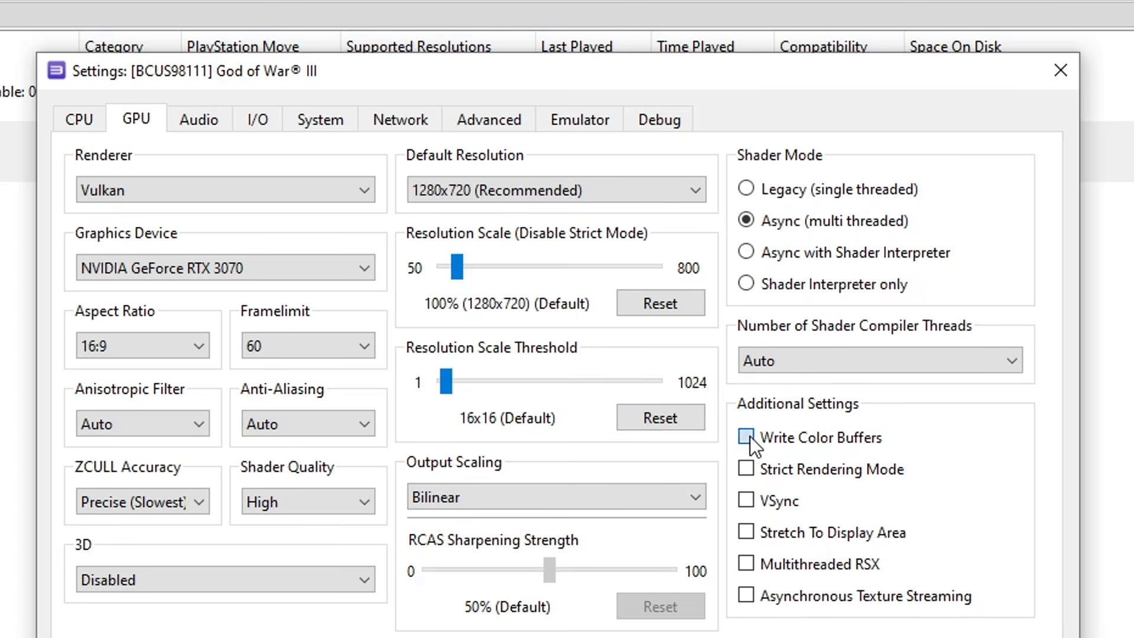
{"action": "left_click", "coordinate": [778, 598]}
{"action": "left_click", "coordinate": [489, 118]}
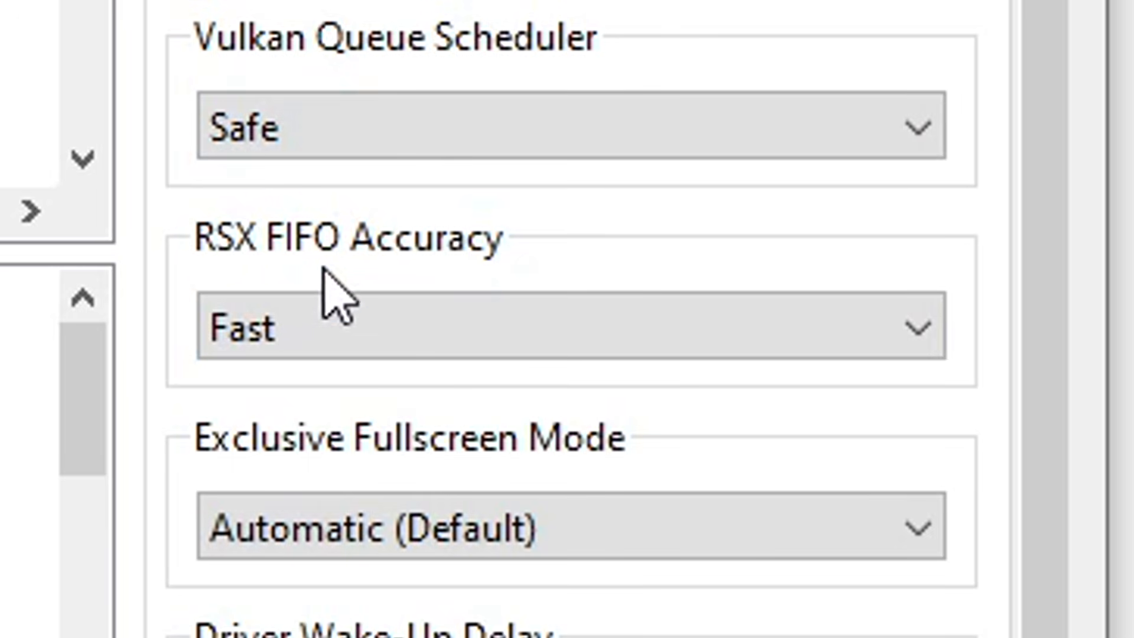
Set God of War III's RSX FIFO Accuracy to Atomic and Driver Wake-Up Delay to 50 µs
{"action": "left_click", "coordinate": [306, 324]}
{"action": "left_click", "coordinate": [311, 447]}
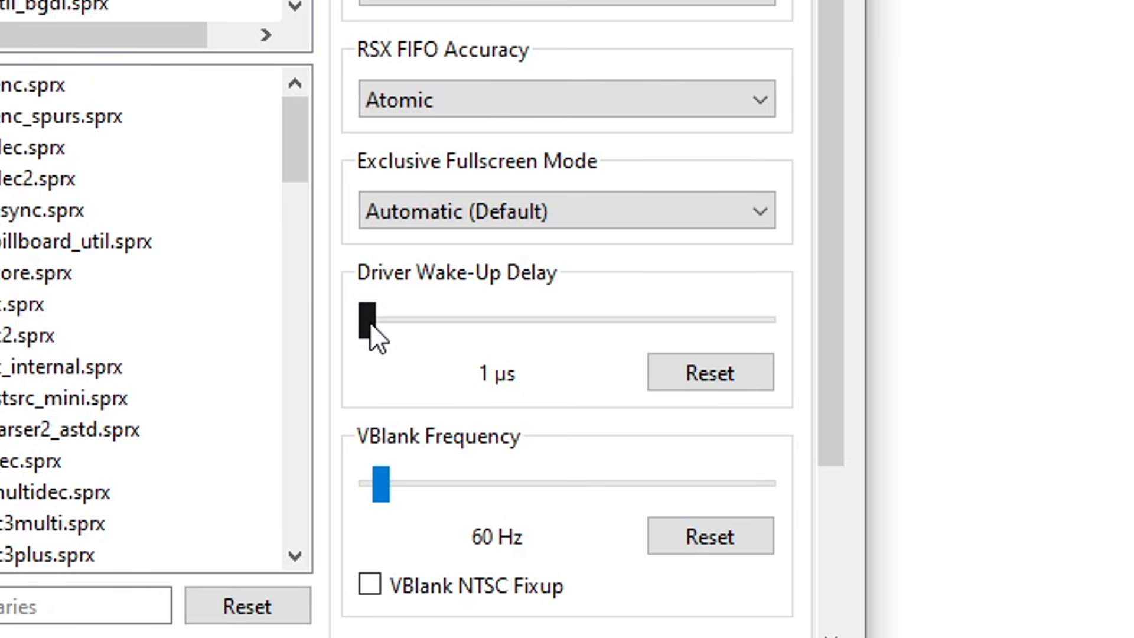
{"action": "left_click_drag", "start_coordinate": [370, 326], "coordinate": [388, 326]}
{"action": "key", "text": "Right"}
{"action": "key", "text": "Right"}
{"action": "key", "text": "Right"}
{"action": "key", "text": "Right"}
{"action": "key", "text": "Right"}
{"action": "key", "text": "Right"}
{"action": "key", "text": "Right"}
{"action": "key", "text": "Right"}
{"action": "key", "text": "Right"}
{"action": "key", "text": "Right"}
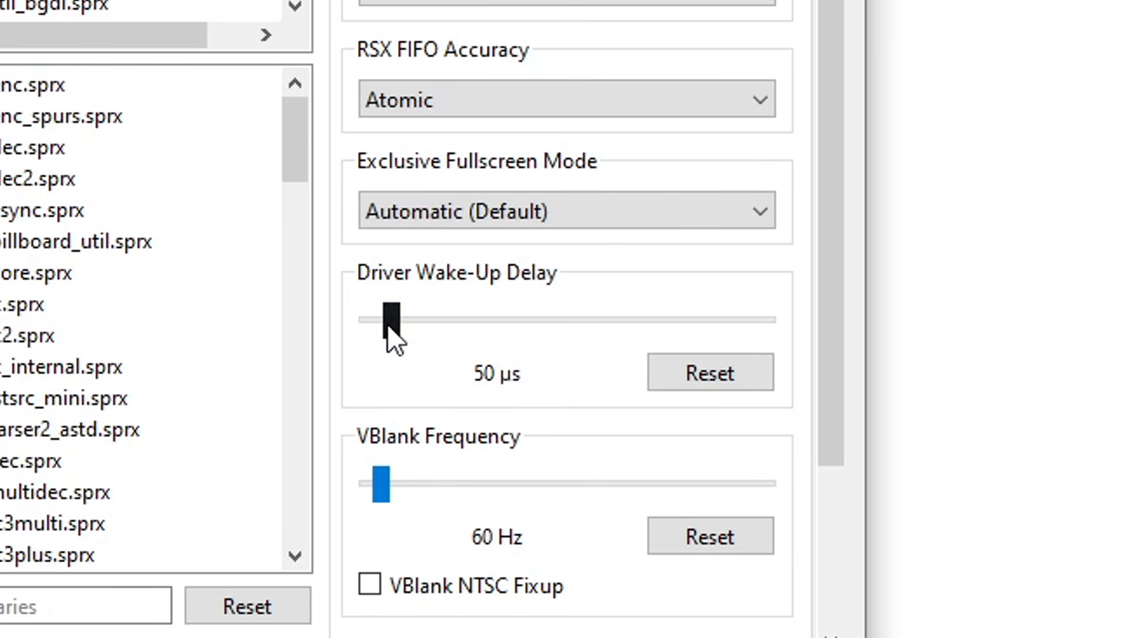
{"action": "left_click_drag", "start_coordinate": [387, 324], "coordinate": [410, 329]}
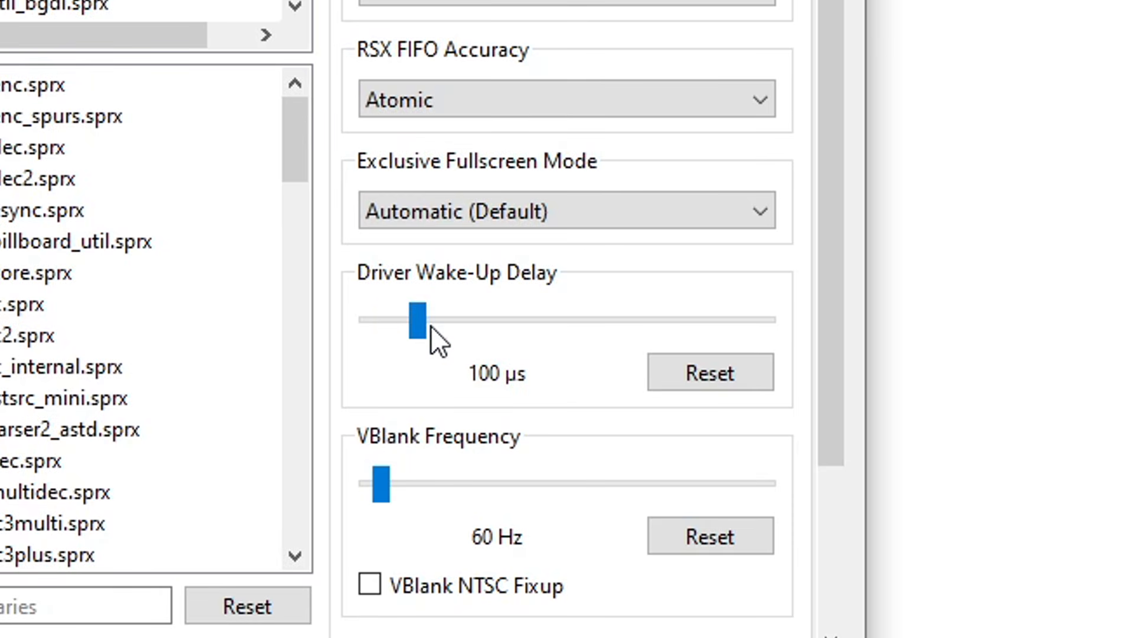
{"action": "left_click_drag", "start_coordinate": [420, 320], "coordinate": [394, 338]}
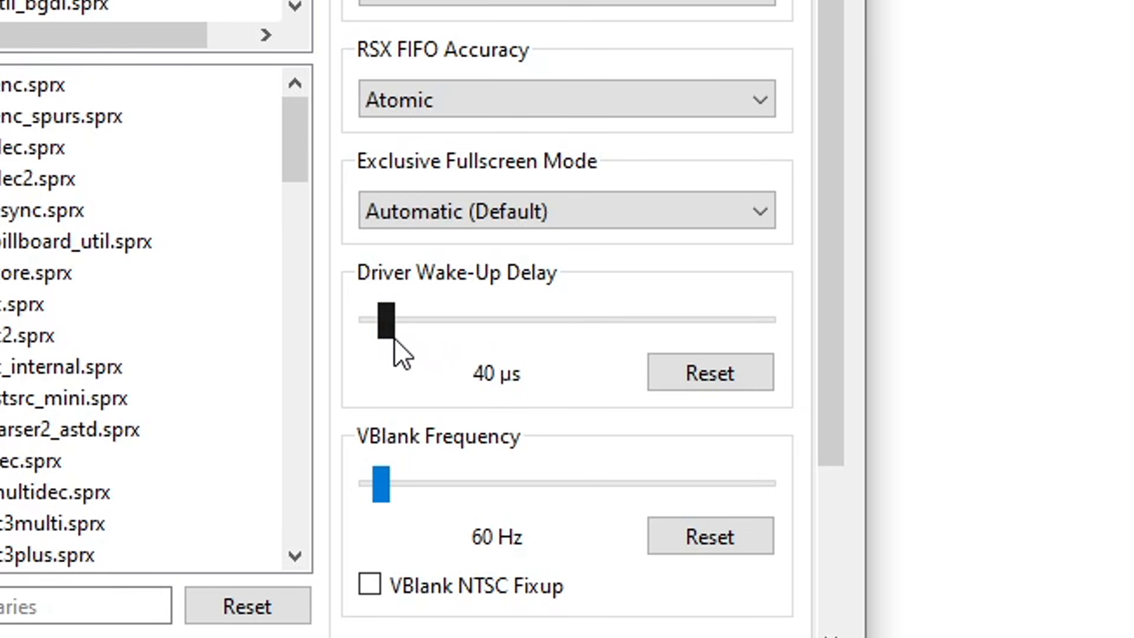
{"action": "key", "text": "Right"}
{"action": "key", "text": "Right"}
{"action": "key", "text": "Right"}
{"action": "key", "text": "Right"}
{"action": "key", "text": "Right"}
{"action": "key", "text": "Right"}
{"action": "key", "text": "Right"}
{"action": "key", "text": "Right"}
{"action": "key", "text": "Right"}
{"action": "key", "text": "Right"}
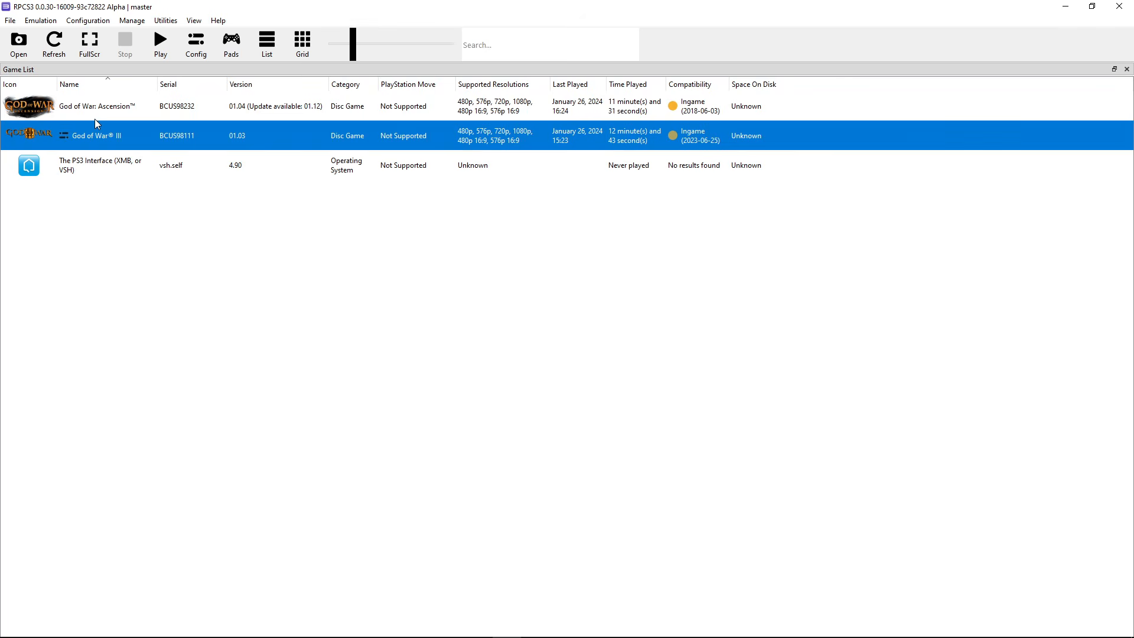
{"action": "right_click", "coordinate": [70, 105]}
Create a custom configuration for God of War: Ascension from global settings and view SPU Block Size options
{"action": "left_click", "coordinate": [53, 106]}
{"action": "right_click", "coordinate": [77, 109]}
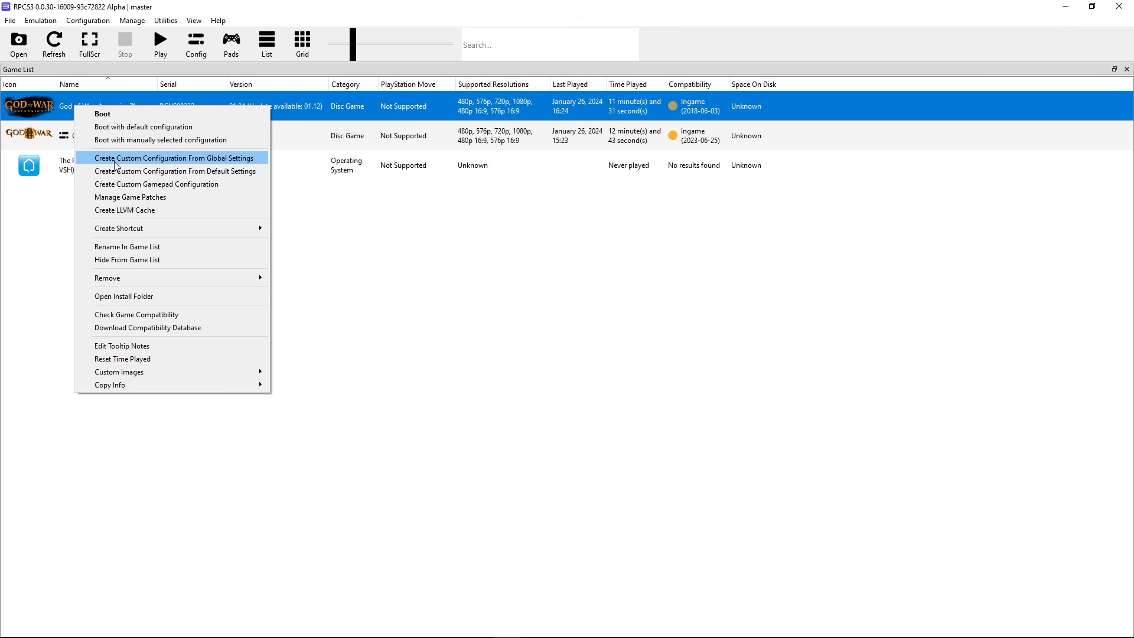
{"action": "left_click", "coordinate": [132, 163]}
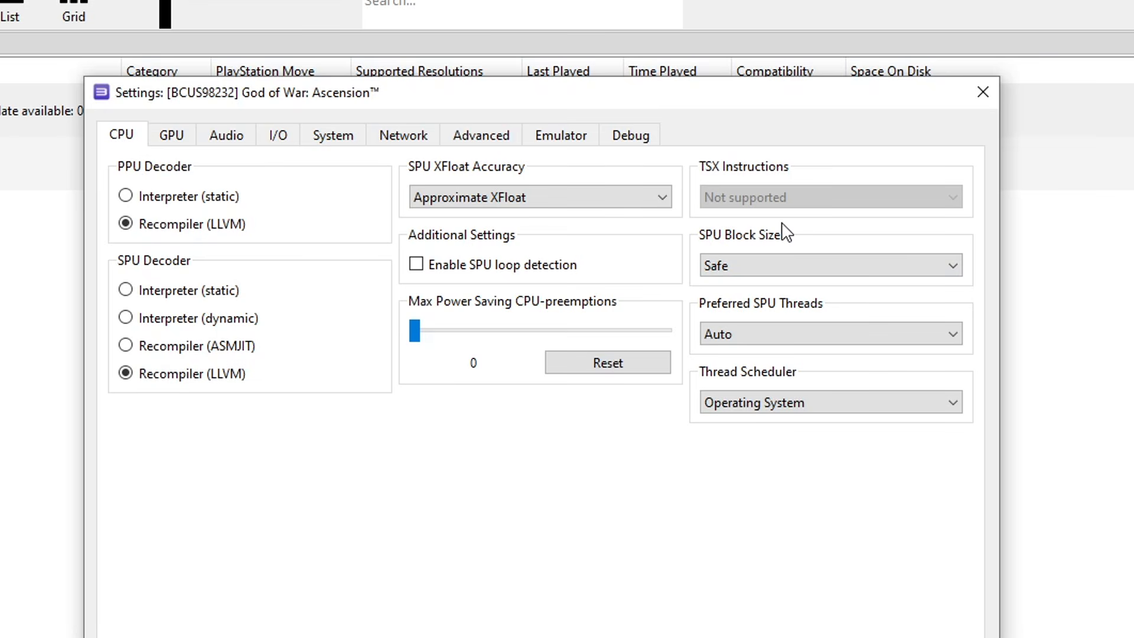
{"action": "left_click", "coordinate": [750, 272]}
{"action": "key", "text": "Escape"}
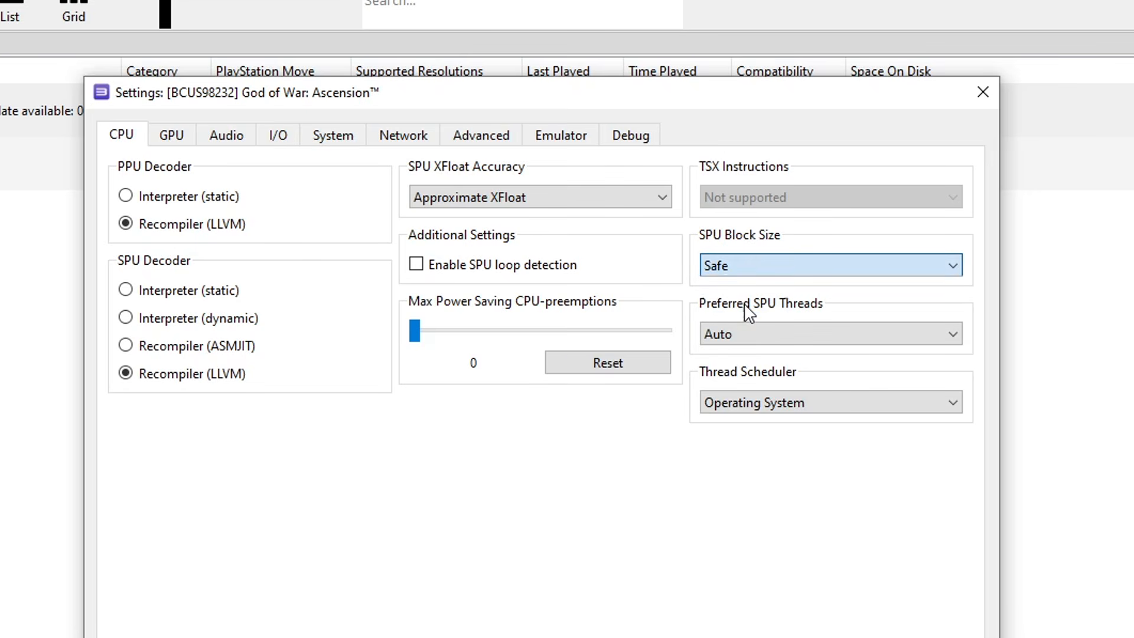
Keep Vulkan, cap Ascension at 60 fps, set ZCULL to Relaxed (Fastest), and enable Write Color Buffers
{"action": "left_click", "coordinate": [177, 139]}
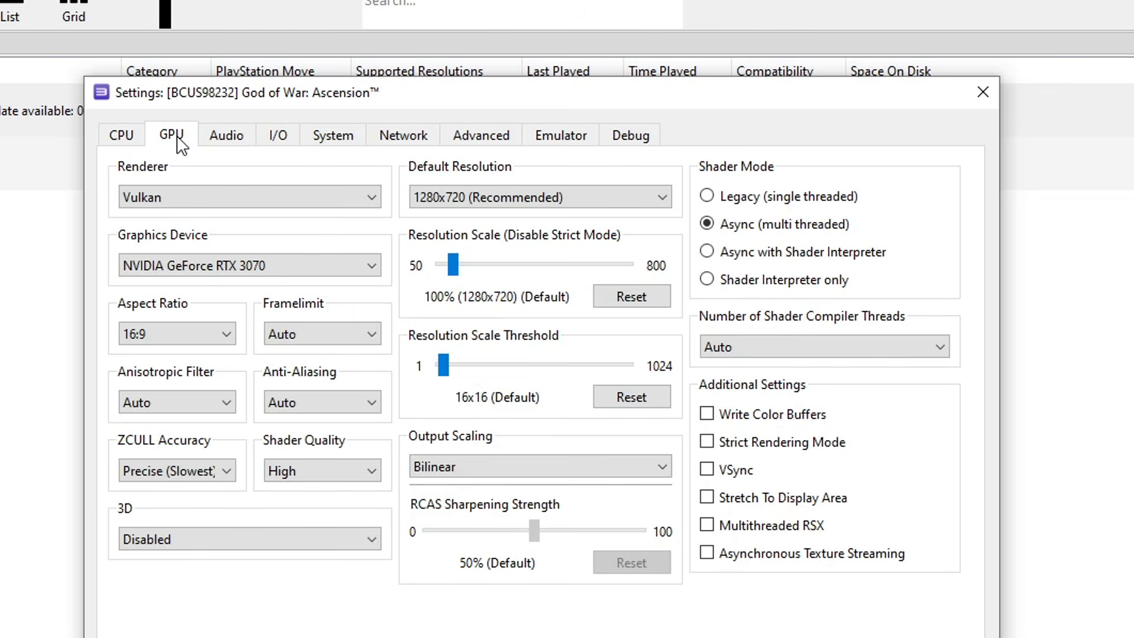
{"action": "left_click", "coordinate": [194, 195]}
{"action": "left_click", "coordinate": [193, 193]}
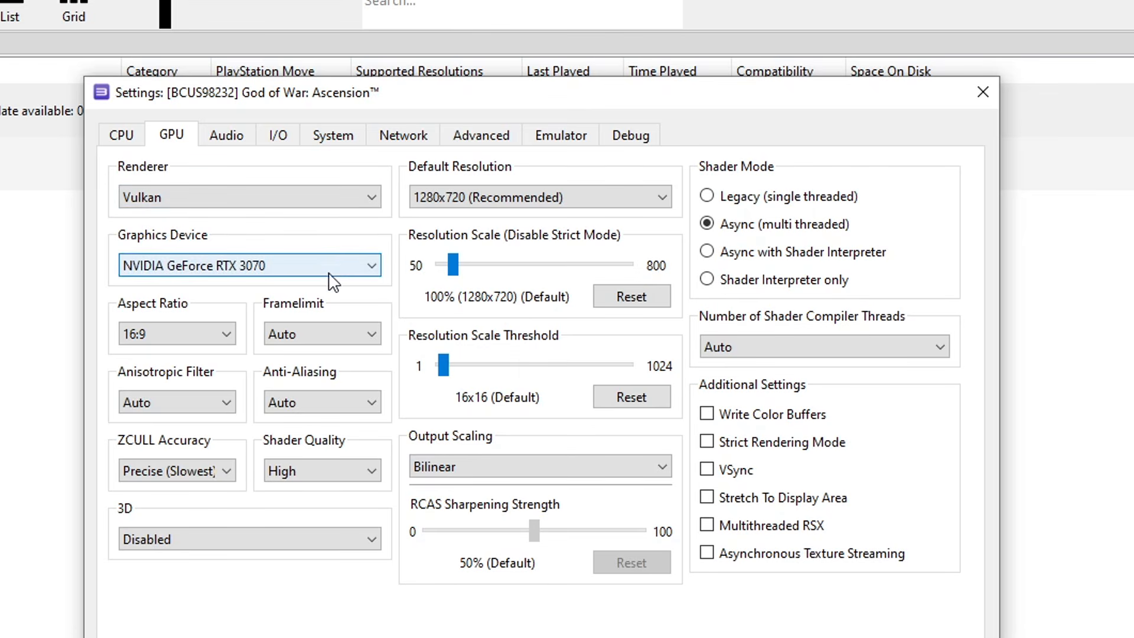
{"action": "left_click", "coordinate": [312, 332]}
{"action": "left_click", "coordinate": [302, 392]}
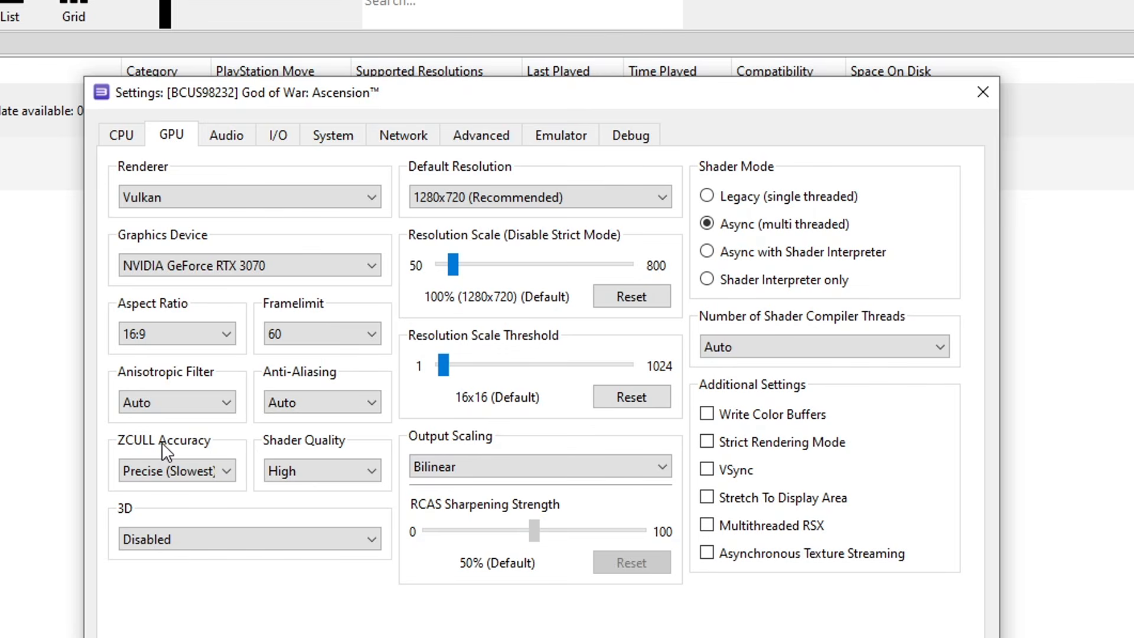
{"action": "left_click", "coordinate": [170, 470]}
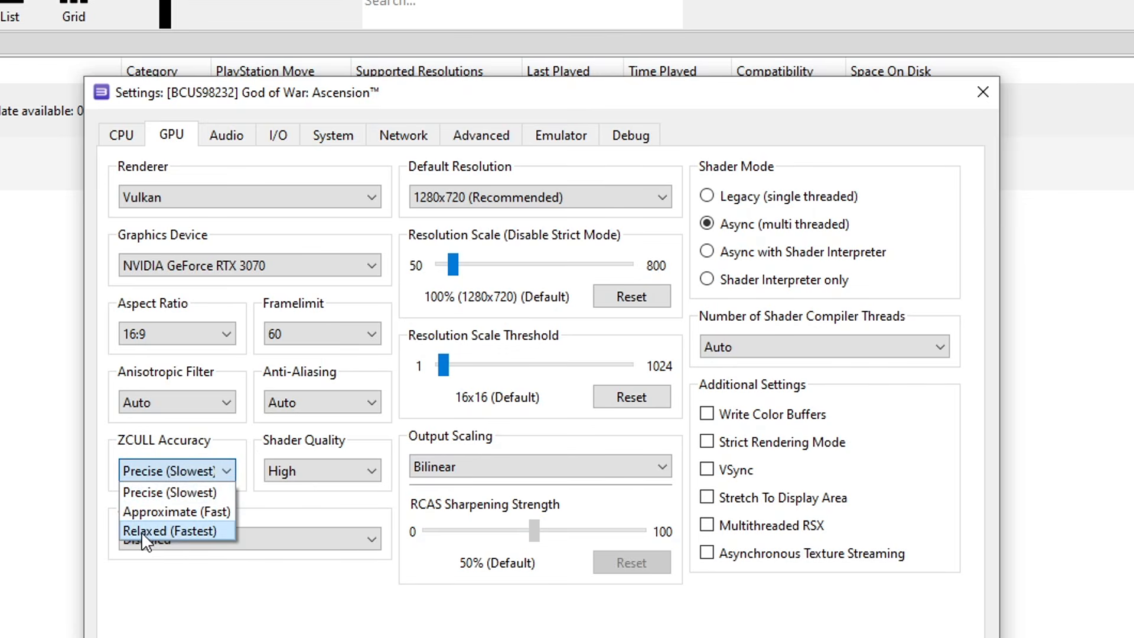
{"action": "left_click", "coordinate": [198, 529]}
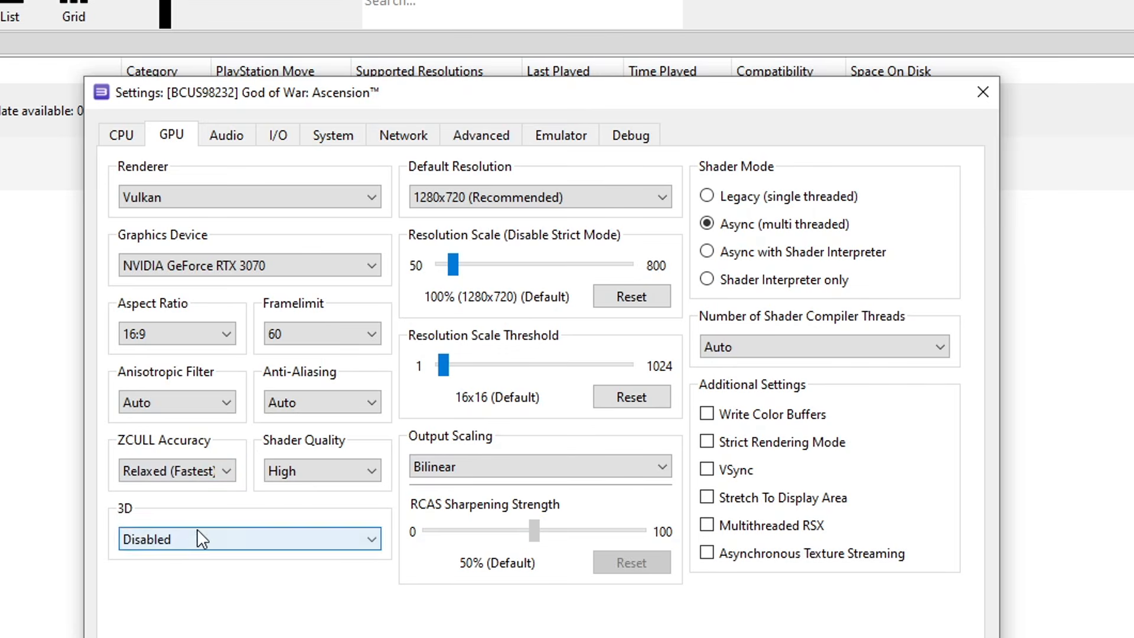
{"action": "left_click", "coordinate": [730, 421]}
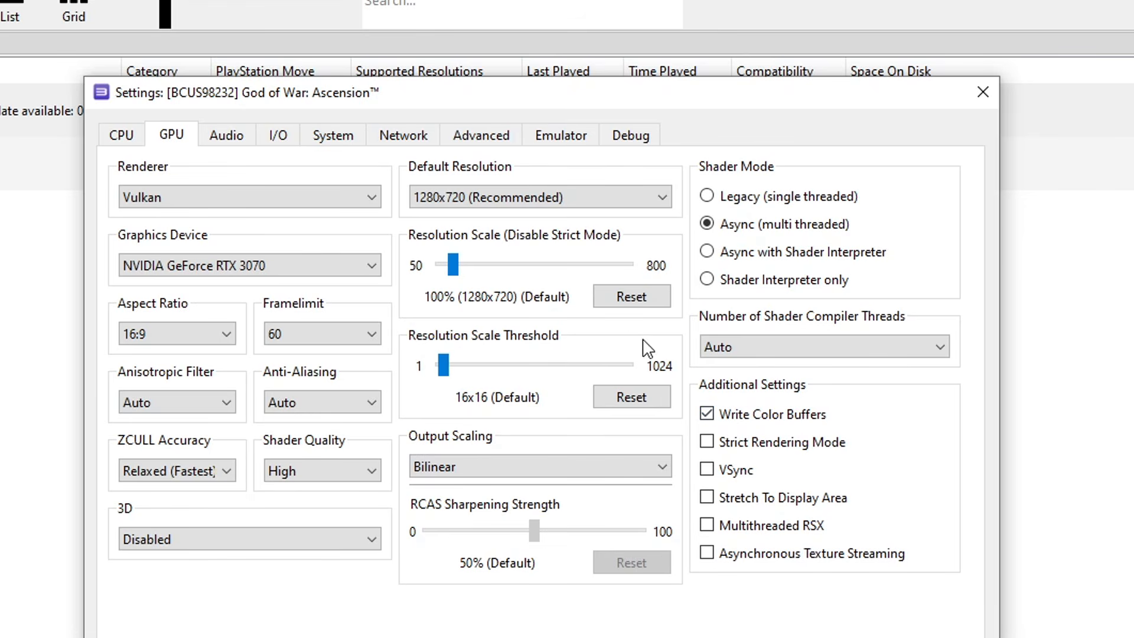
{"action": "left_click", "coordinate": [482, 137]}
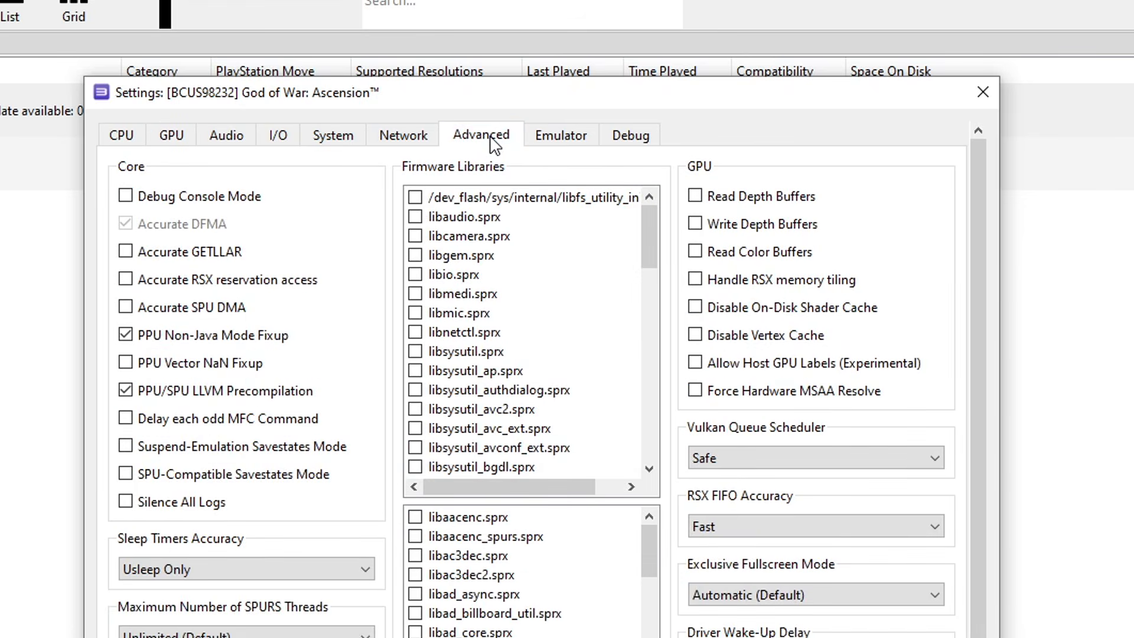
Enable Accurate RSX reservation access, set Sleep Timers As Host and RSX FIFO Atomic, then apply and save
{"action": "left_click", "coordinate": [214, 278]}
{"action": "left_click", "coordinate": [201, 571]}
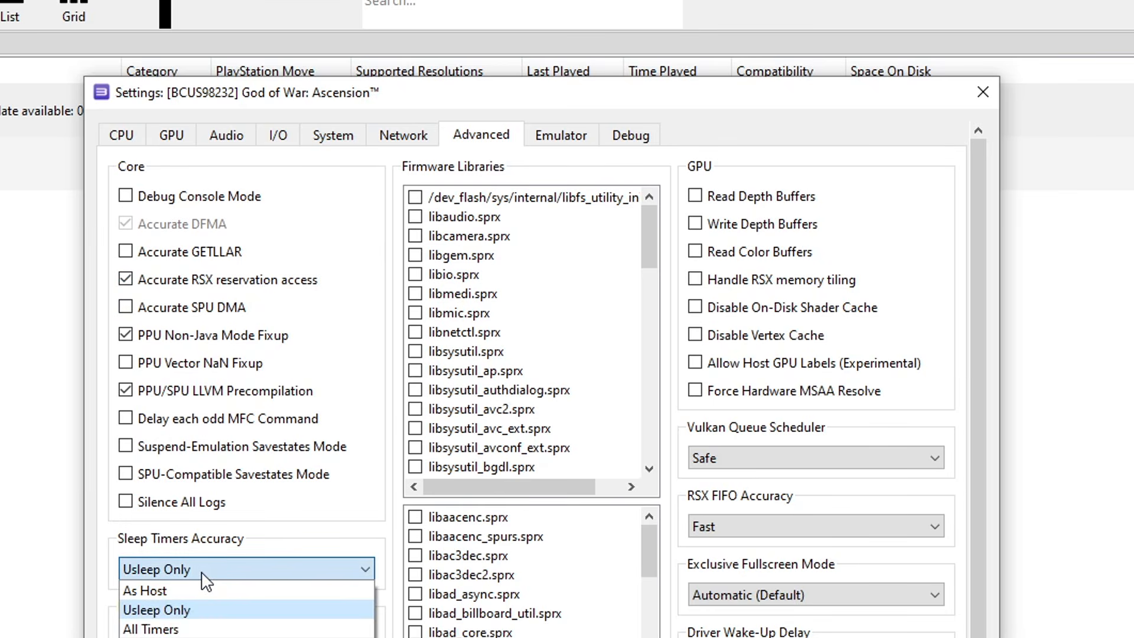
{"action": "left_click", "coordinate": [148, 591]}
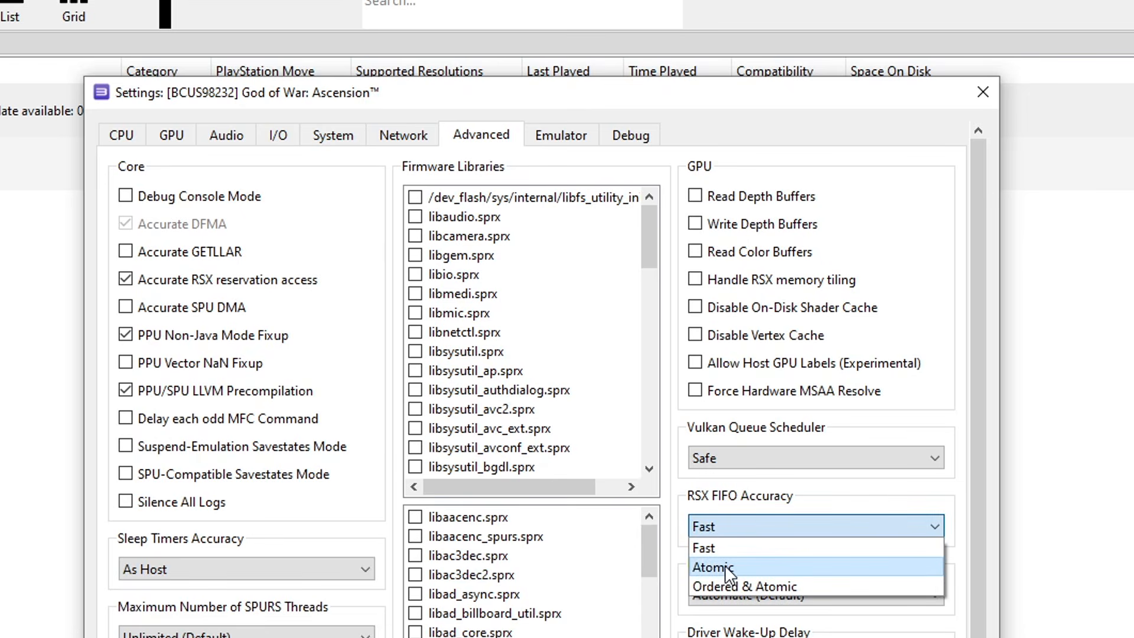
{"action": "left_click", "coordinate": [728, 571]}
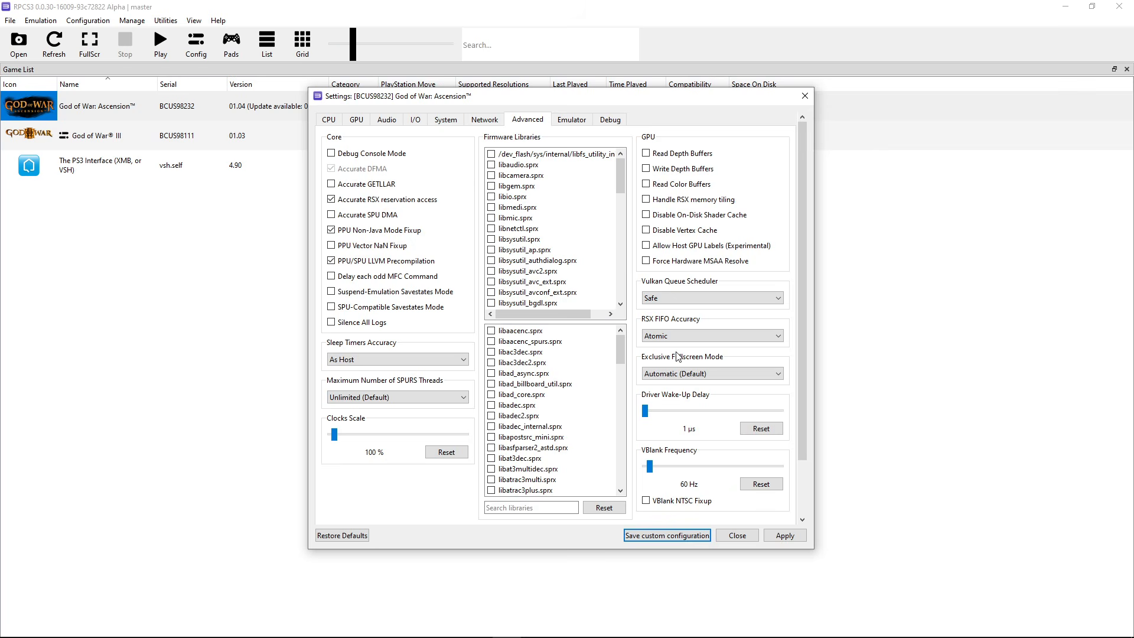
{"action": "left_click", "coordinate": [786, 534]}
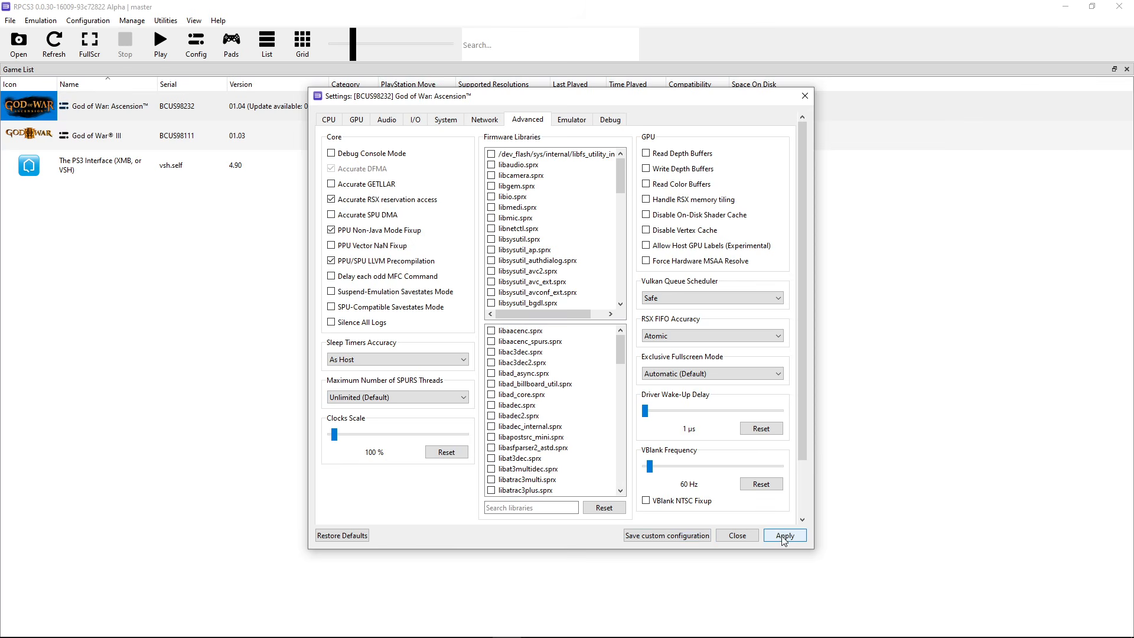
{"action": "left_click", "coordinate": [679, 536]}
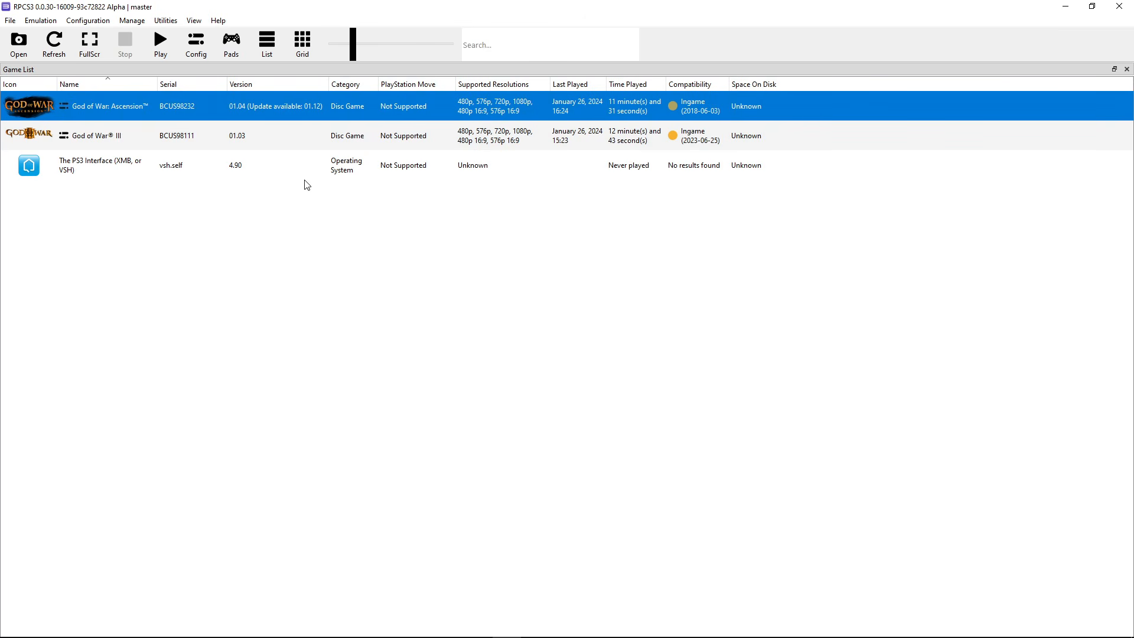
{"action": "left_click", "coordinate": [231, 45]}
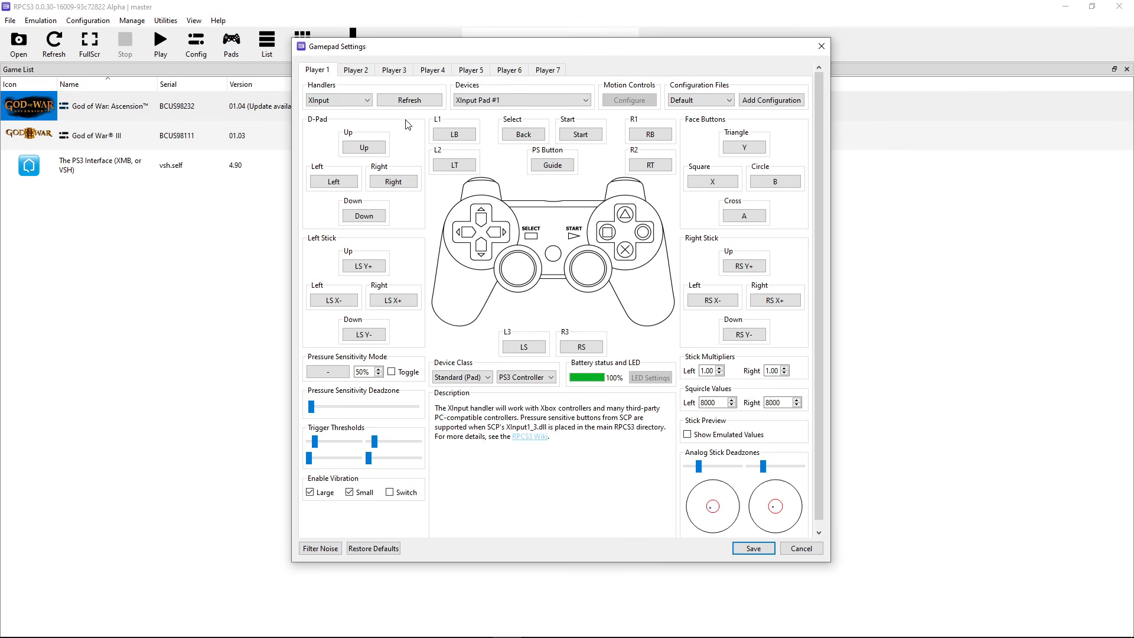
{"action": "left_click", "coordinate": [345, 105]}
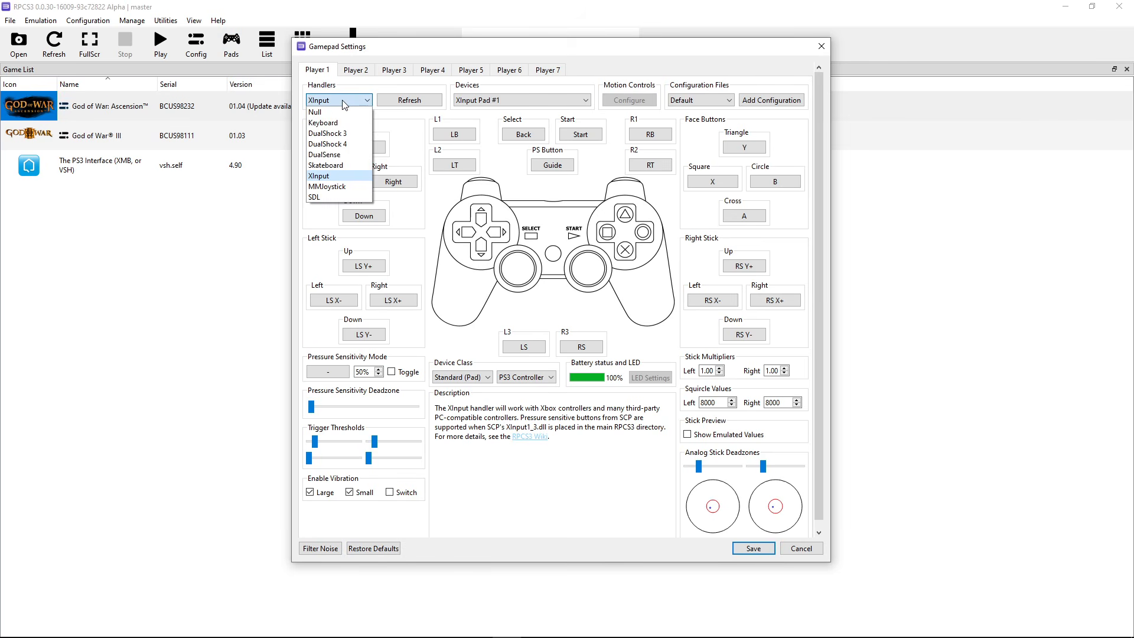
{"action": "left_click", "coordinate": [328, 179]}
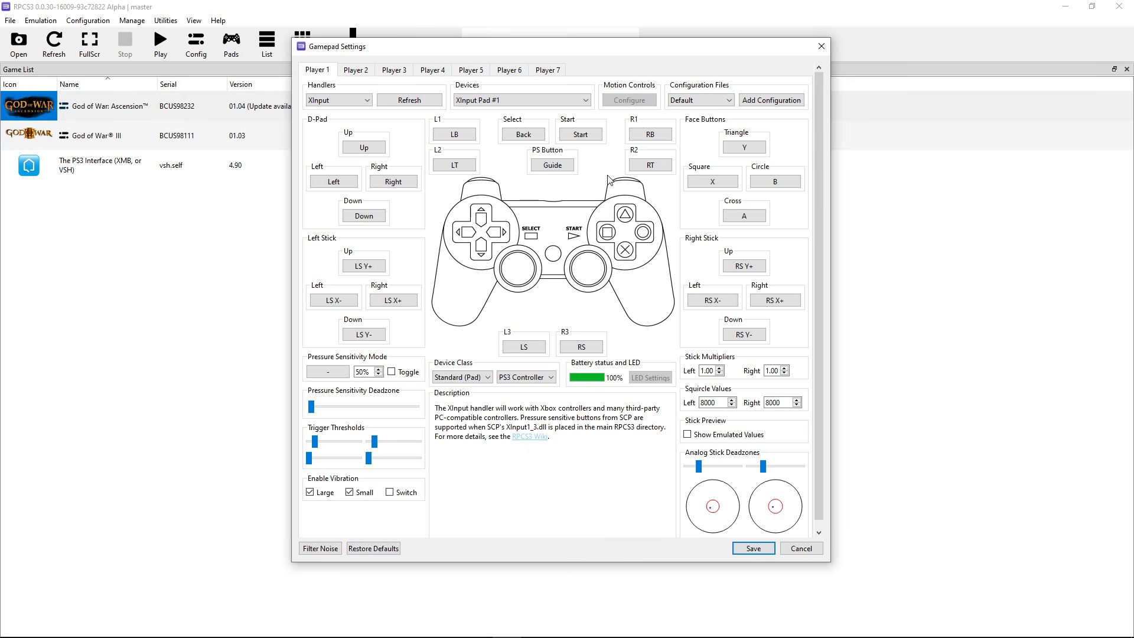
{"action": "key", "text": "Escape"}
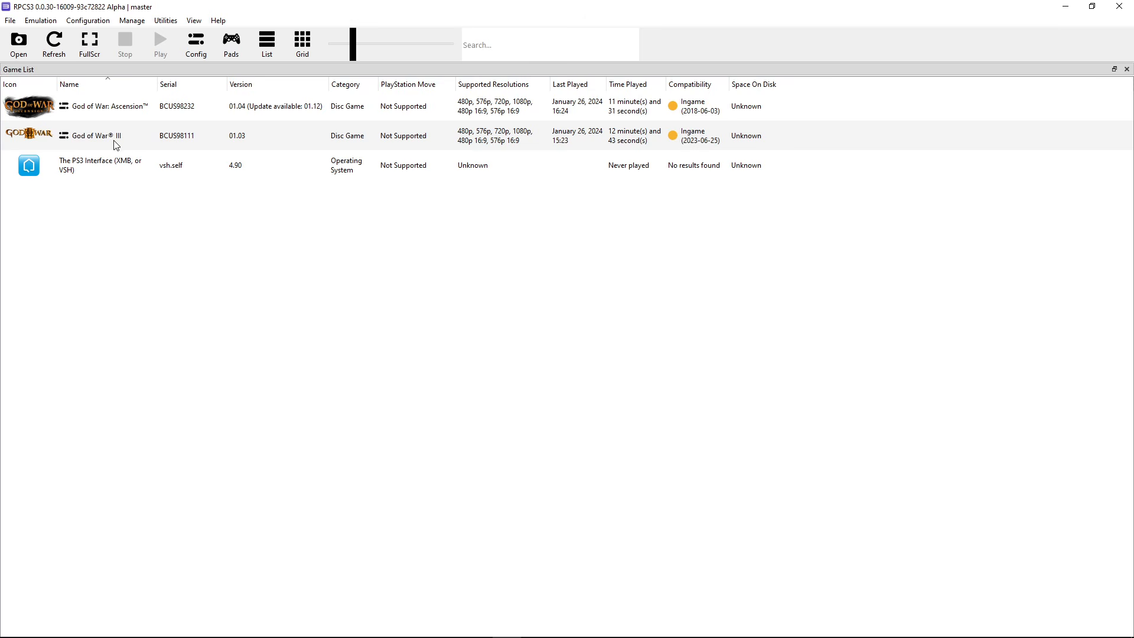
Launch God of War III and decline installing the Digital Manual package
{"action": "double_click", "coordinate": [91, 136]}
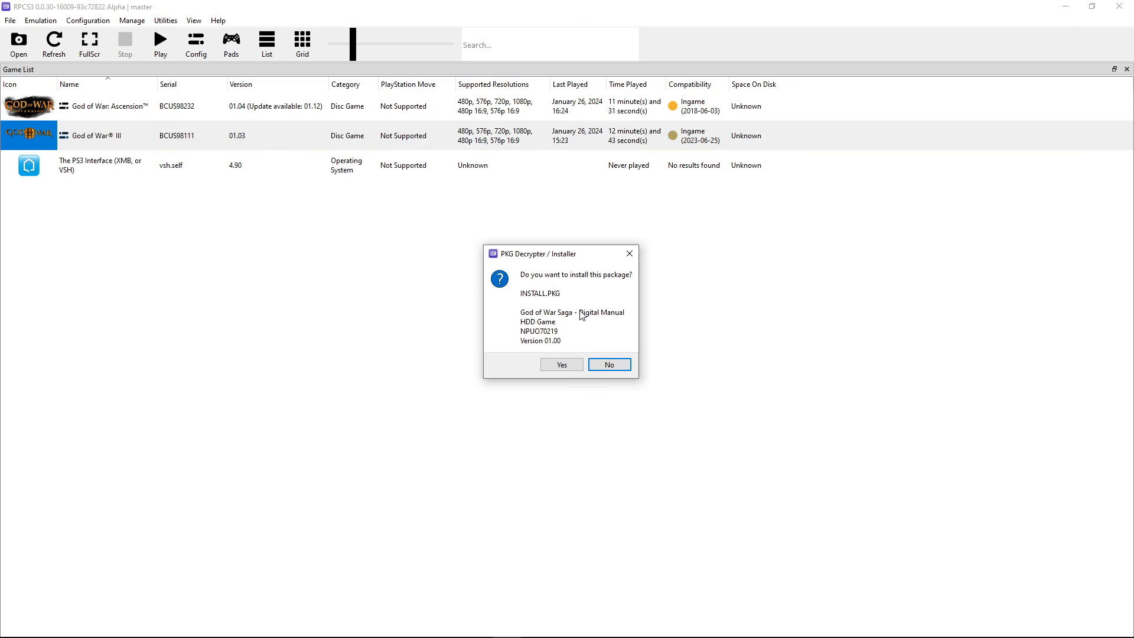
{"action": "left_click", "coordinate": [607, 365]}
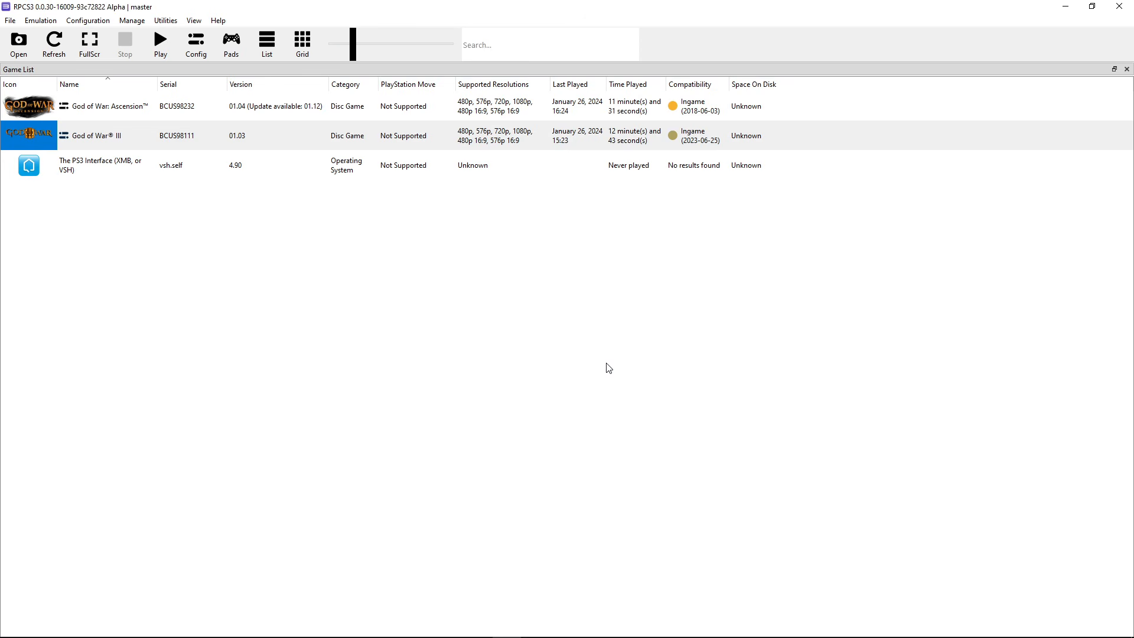